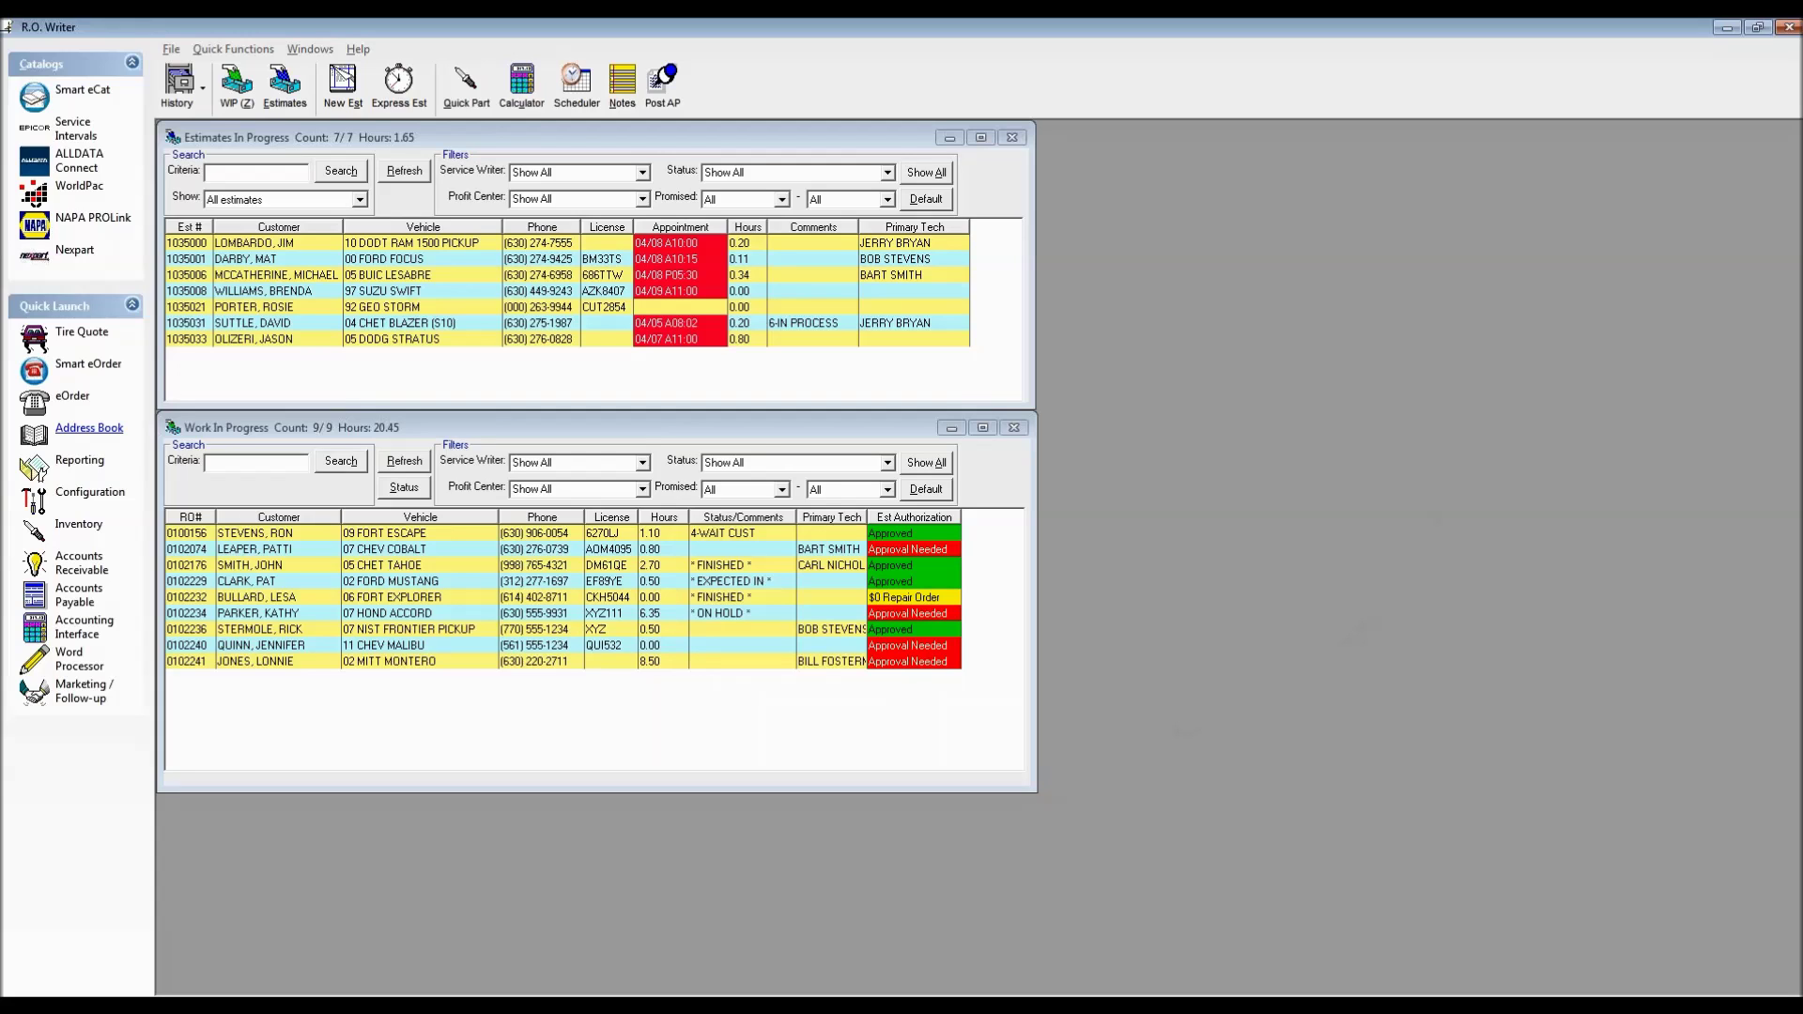
Open the 2011 Chevy Malibu repair order from Work In Progress and move its window aside
double_click(563, 645)
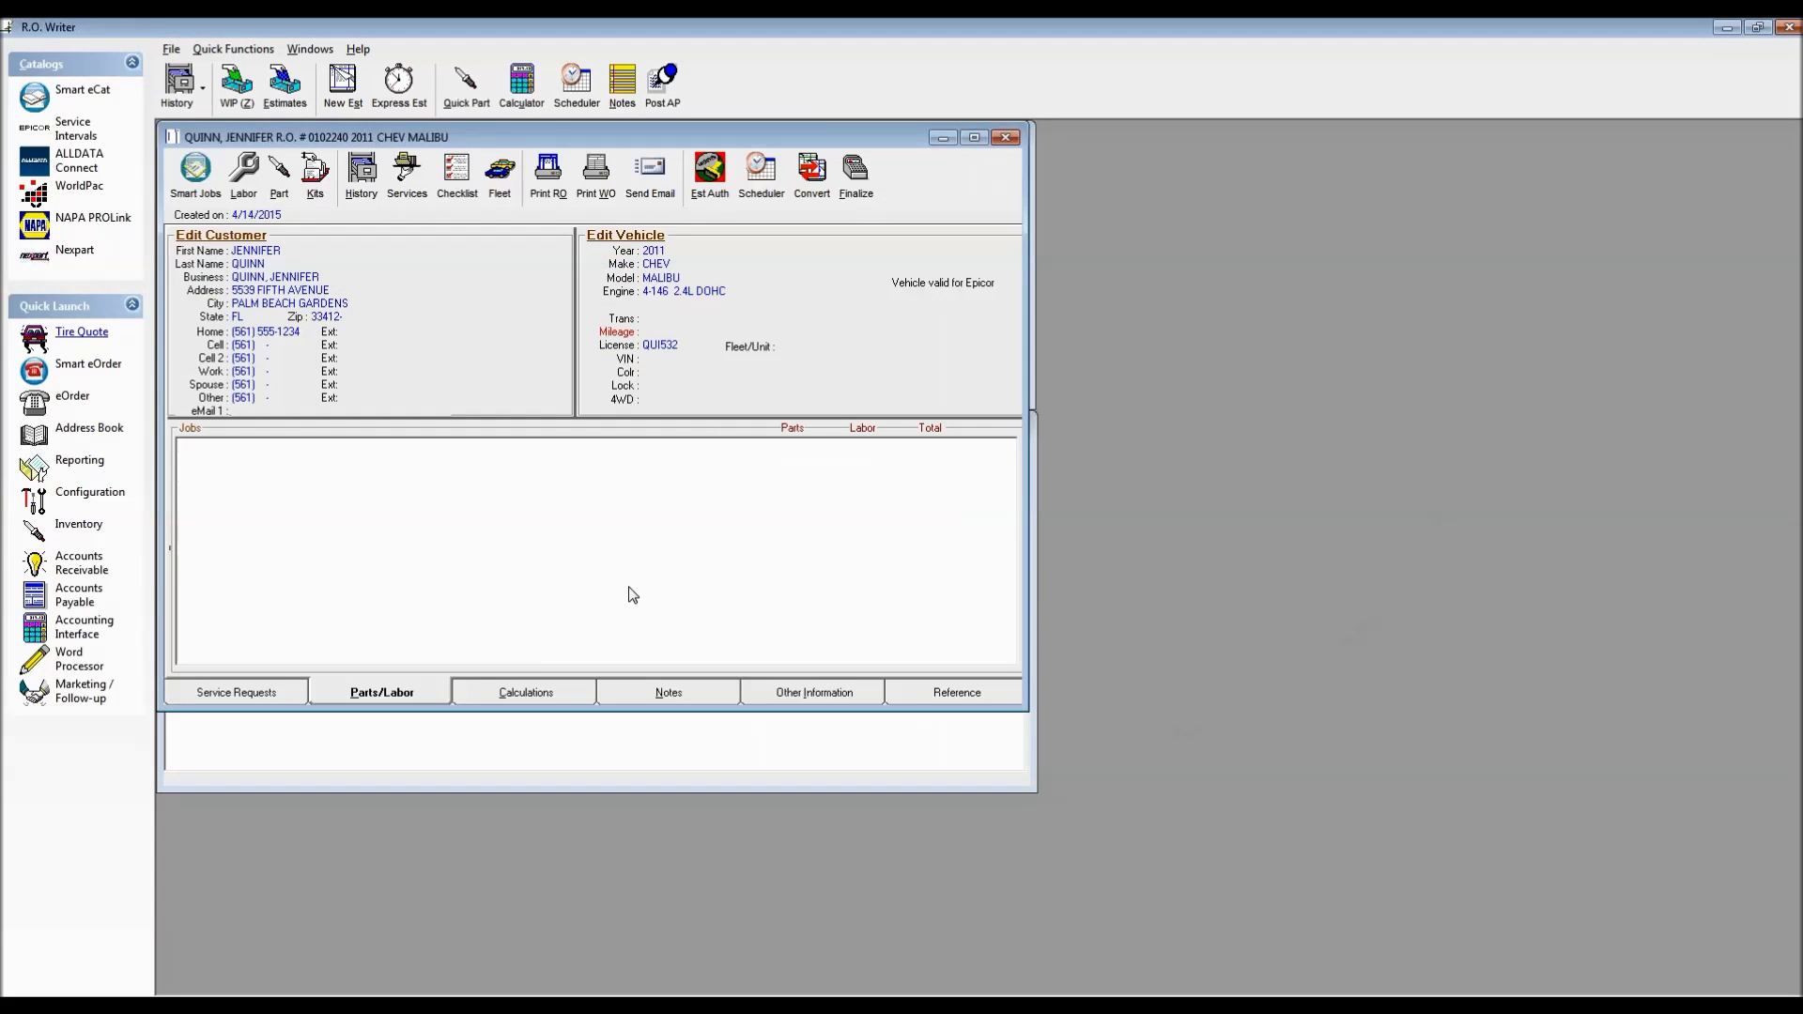
left_click_drag(511, 133, 555, 167)
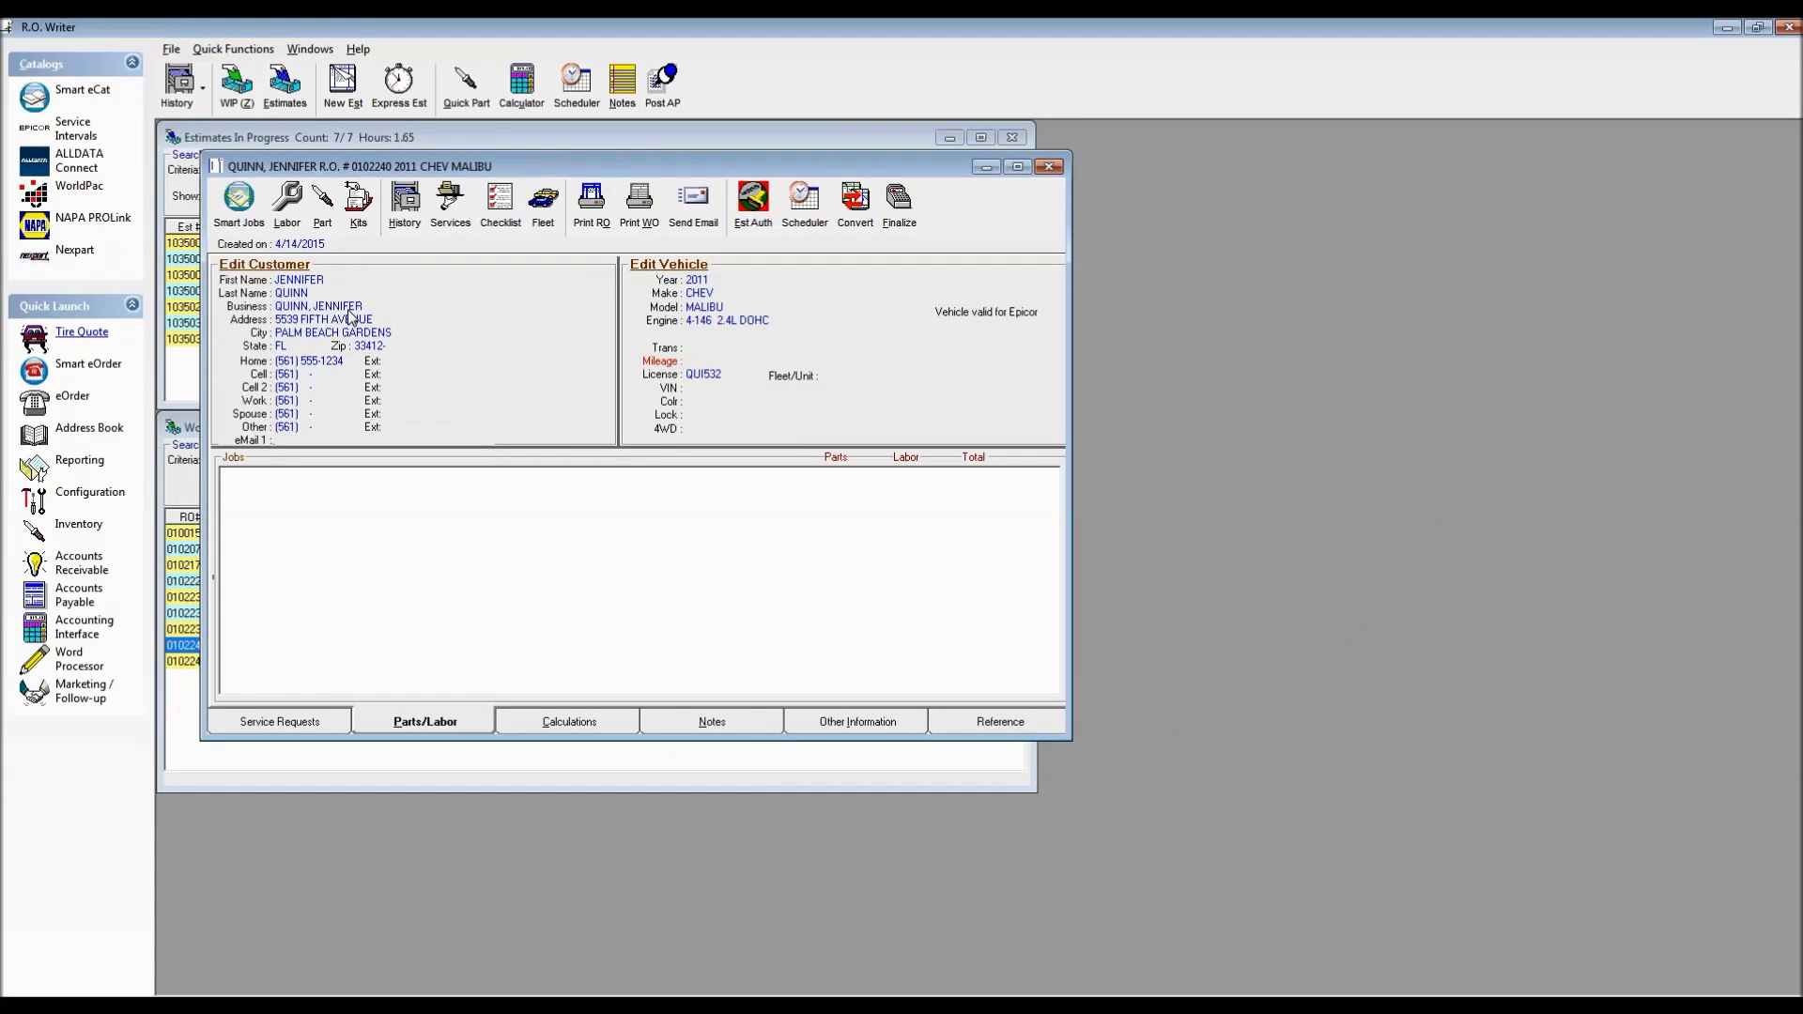
Add a part to the repair order with part number 27082MP and look it up
left_click(322, 208)
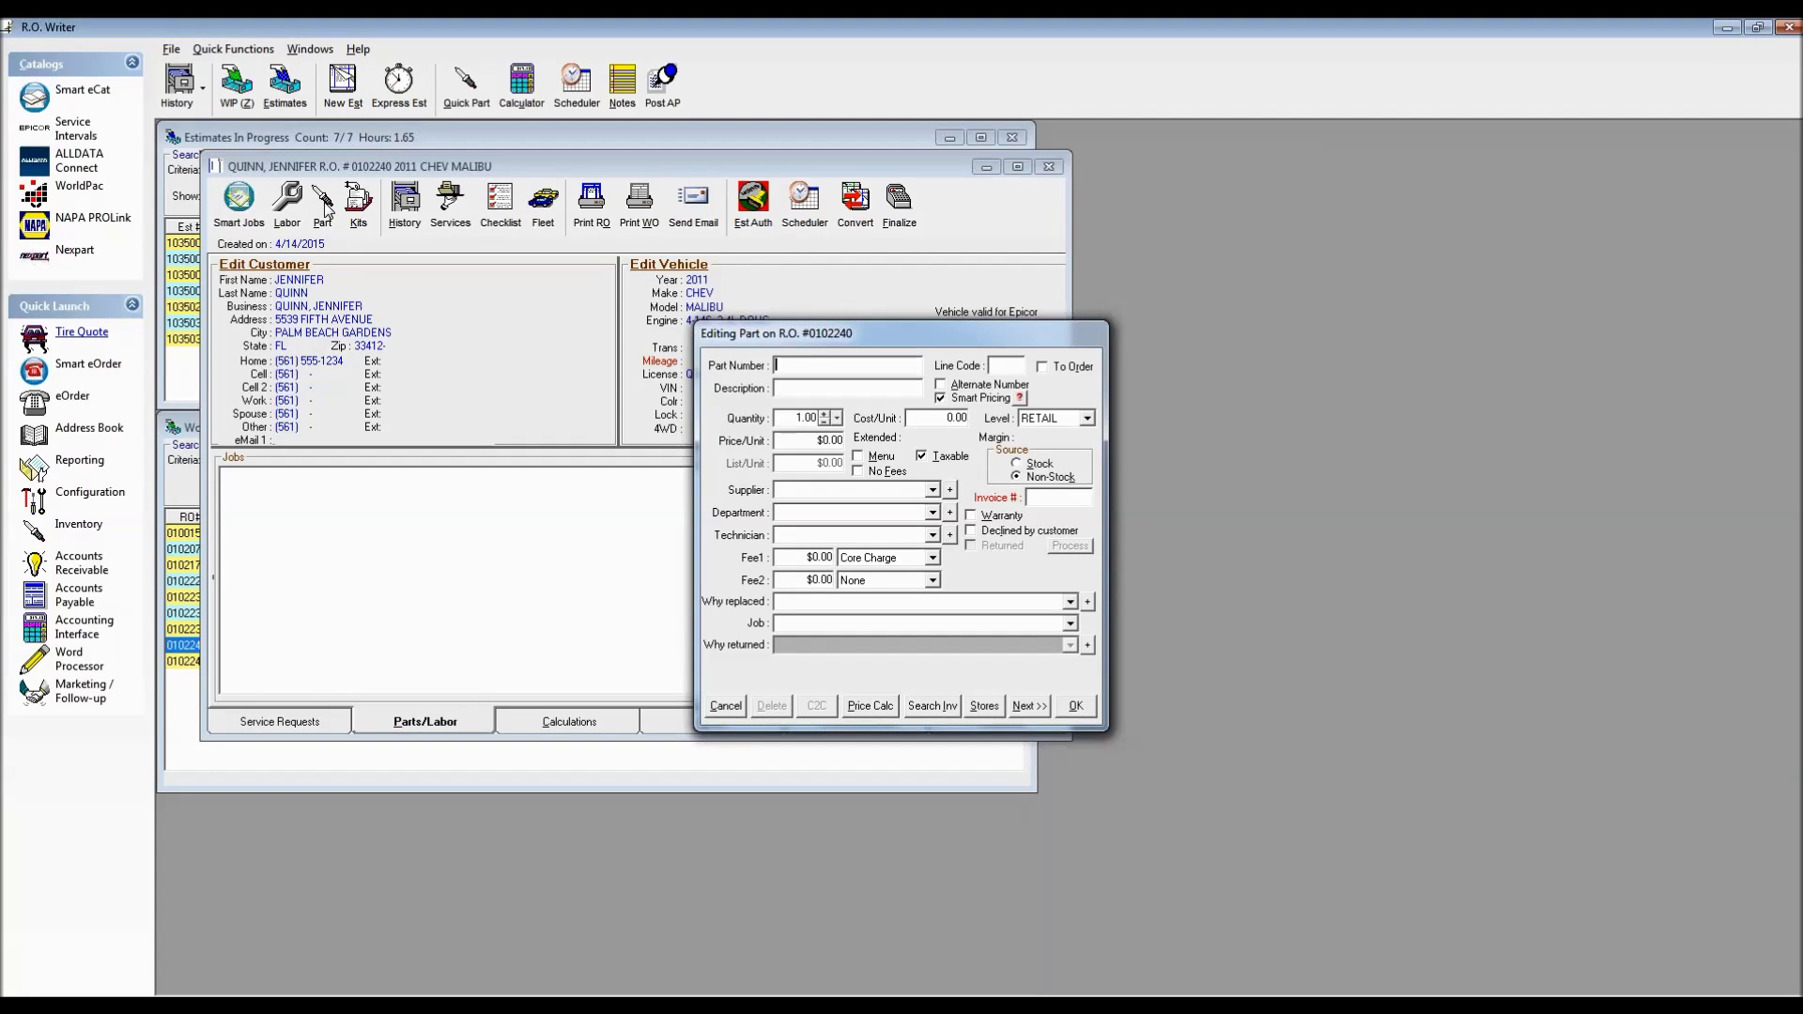
type("270852")
key("BackSpace")
key("BackSpace")
type("2mp")
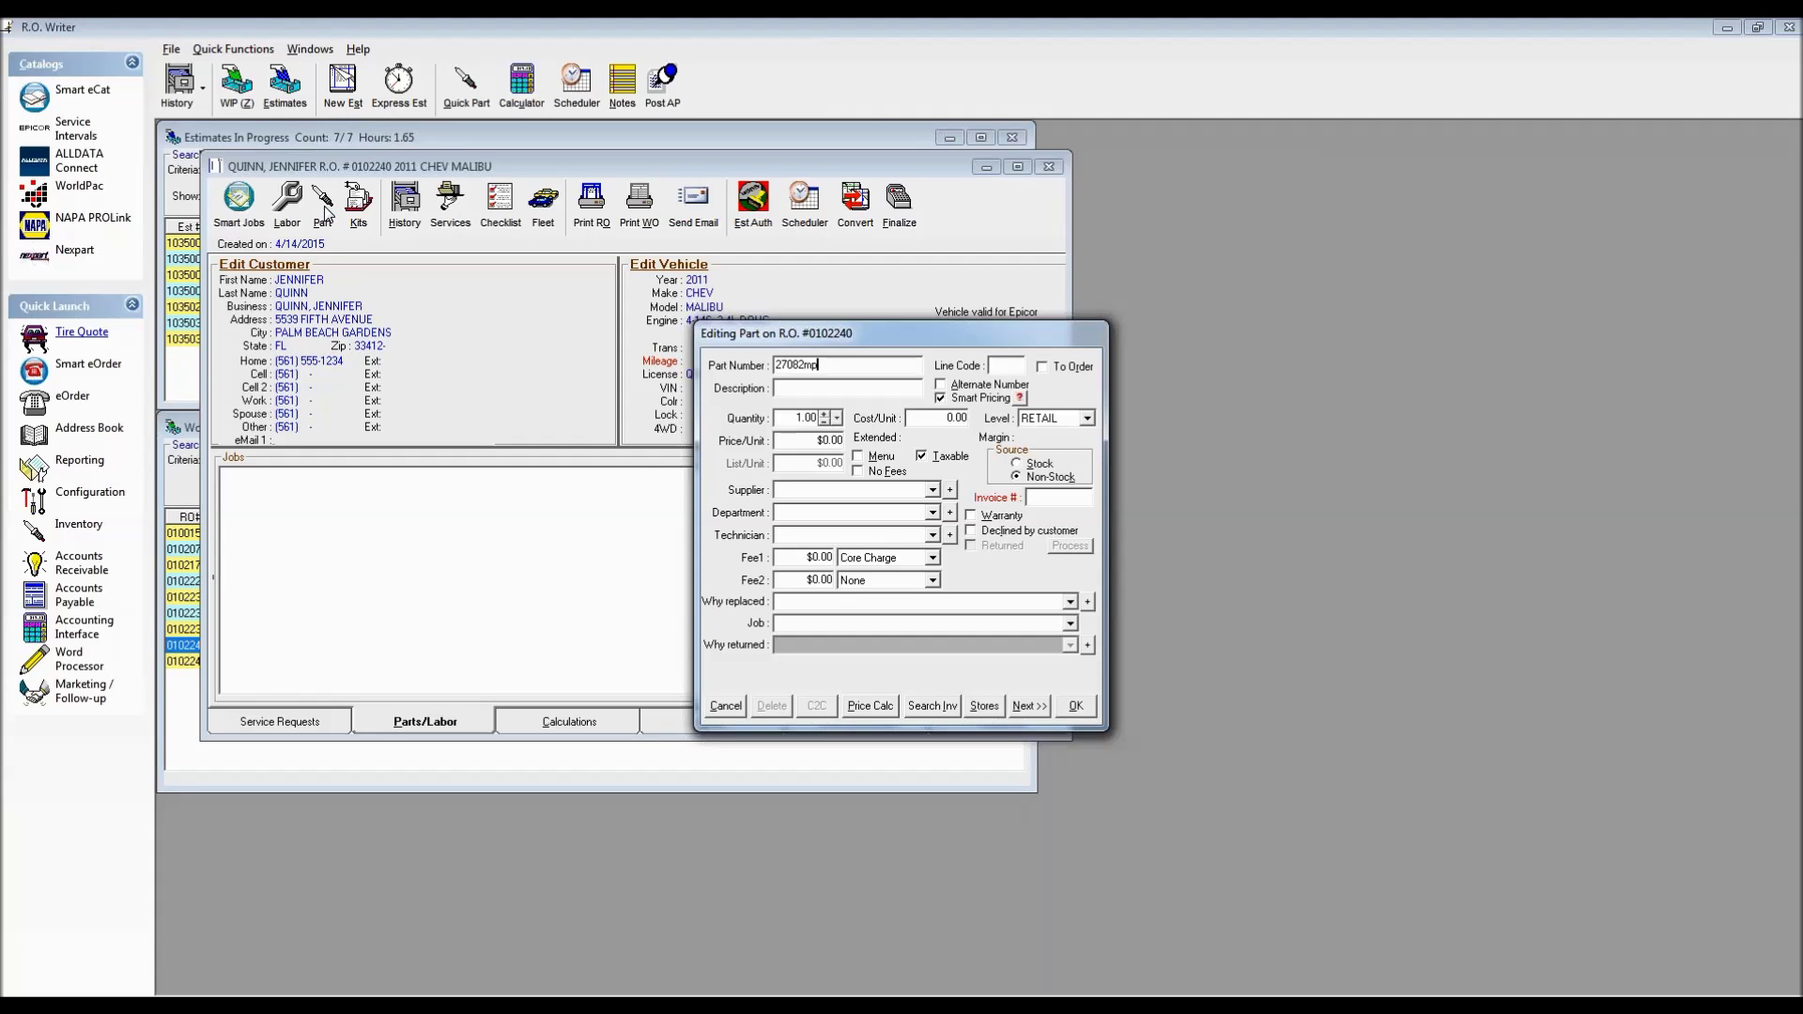
key("Tab")
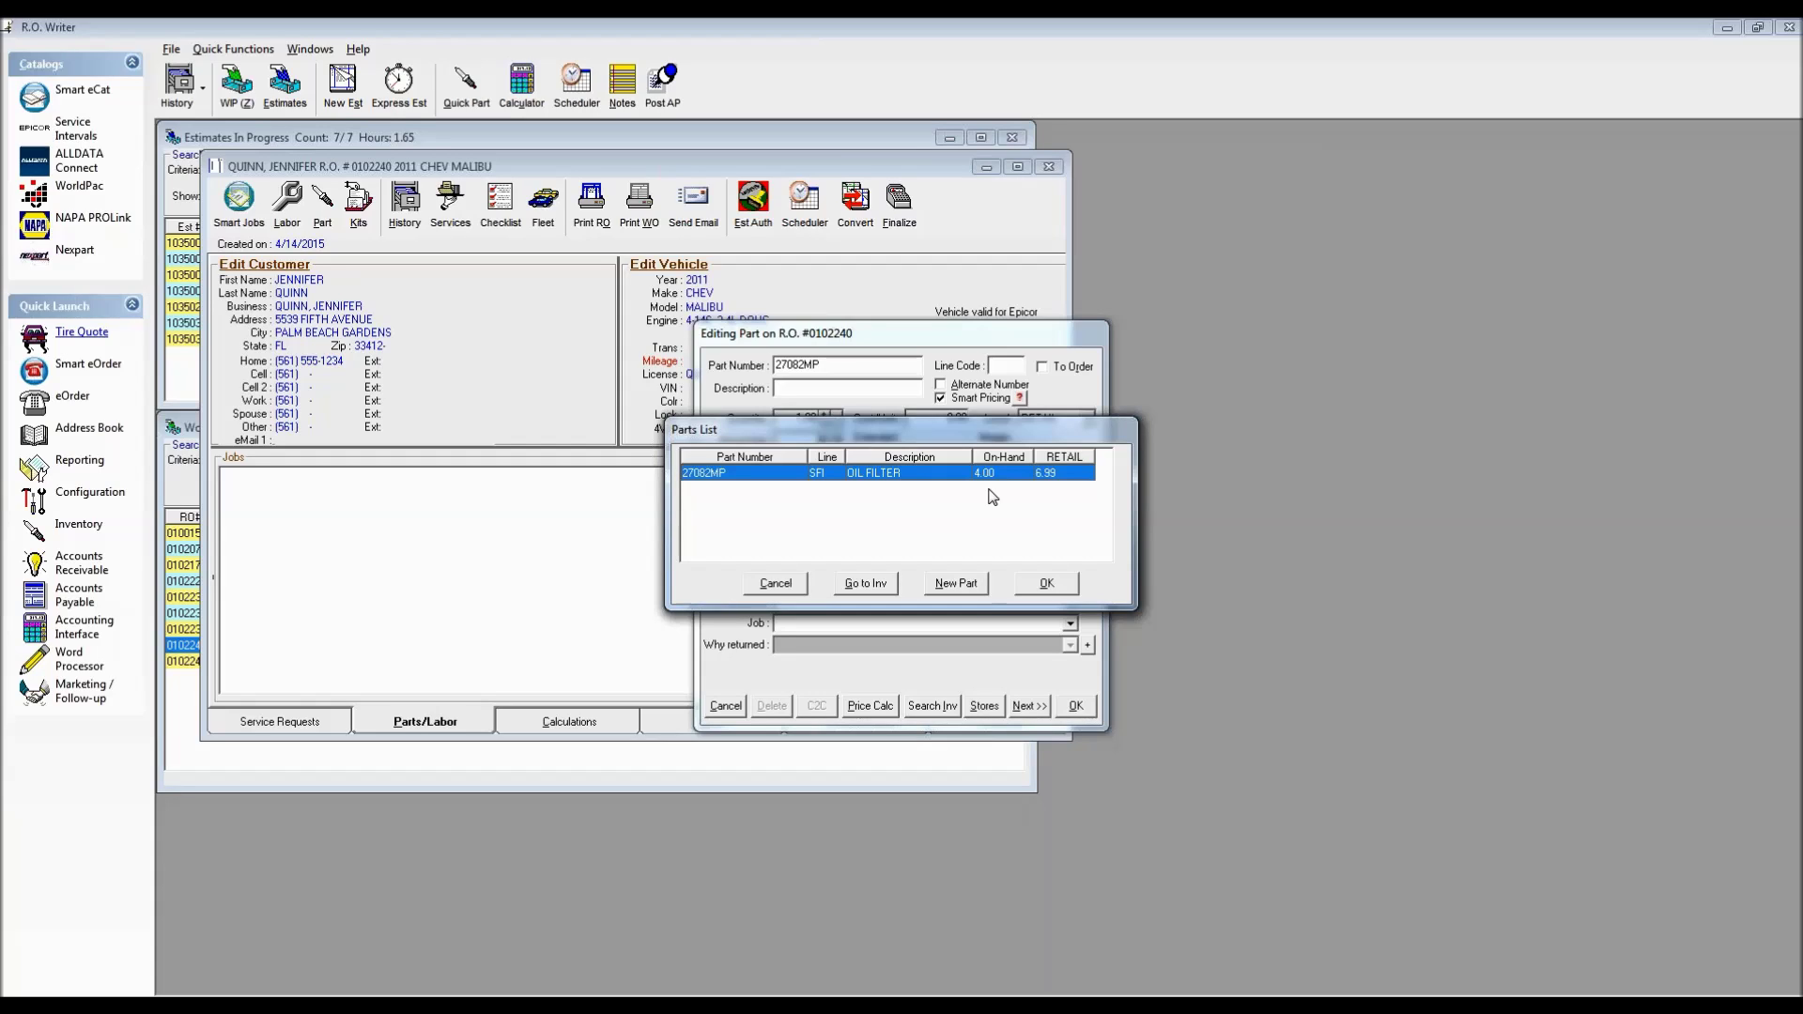
left_click(868, 584)
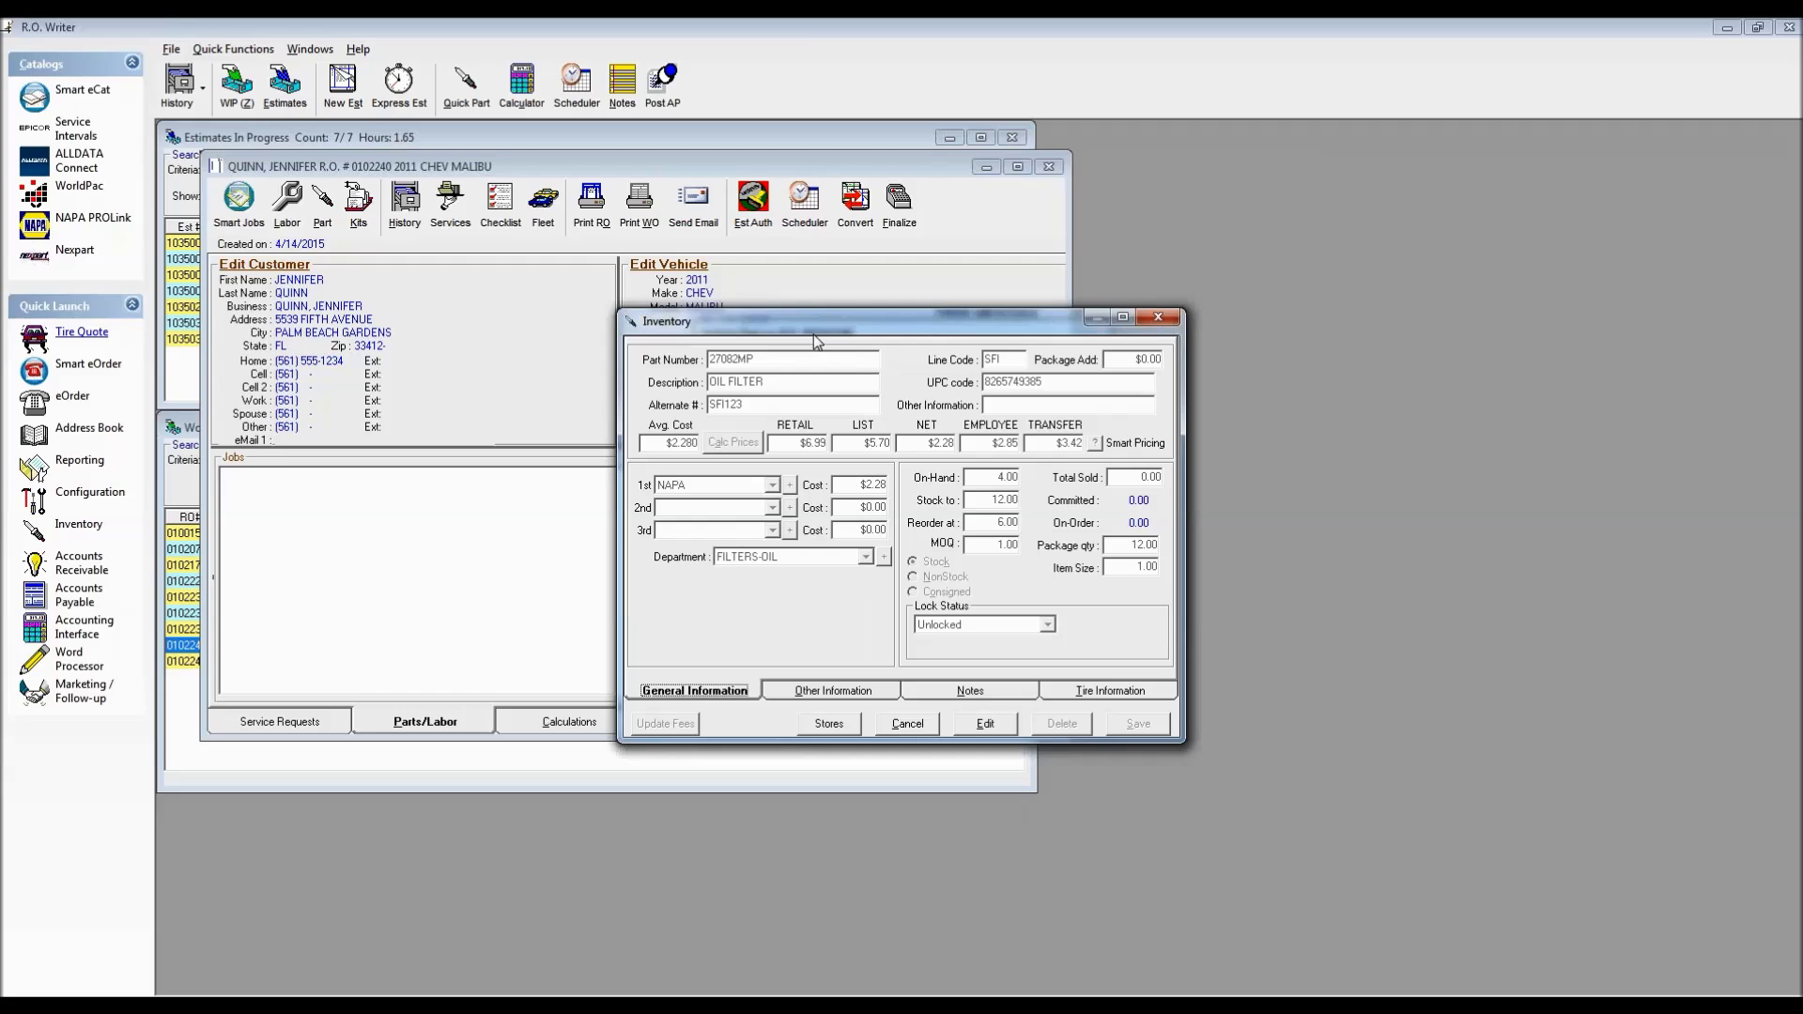
left_click(907, 724)
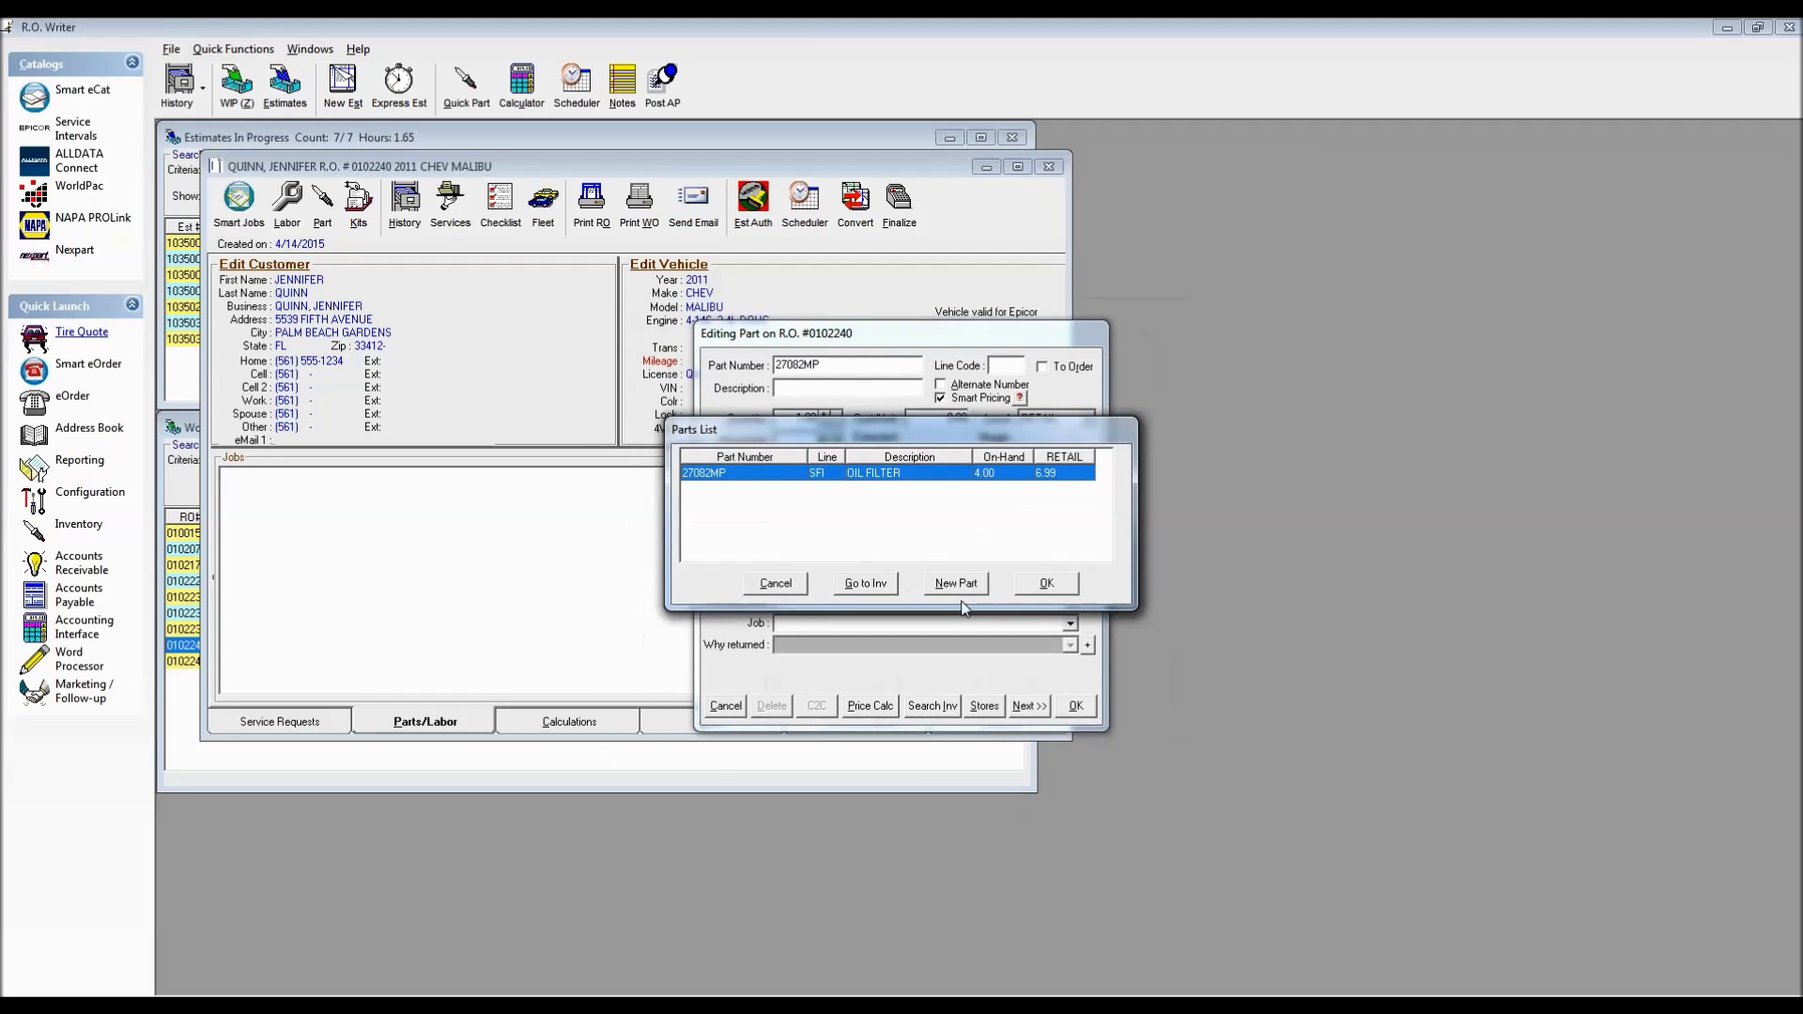
Cancel the parts list and unfinished part entry, then bring up Smart eCat for the Malibu
left_click(775, 584)
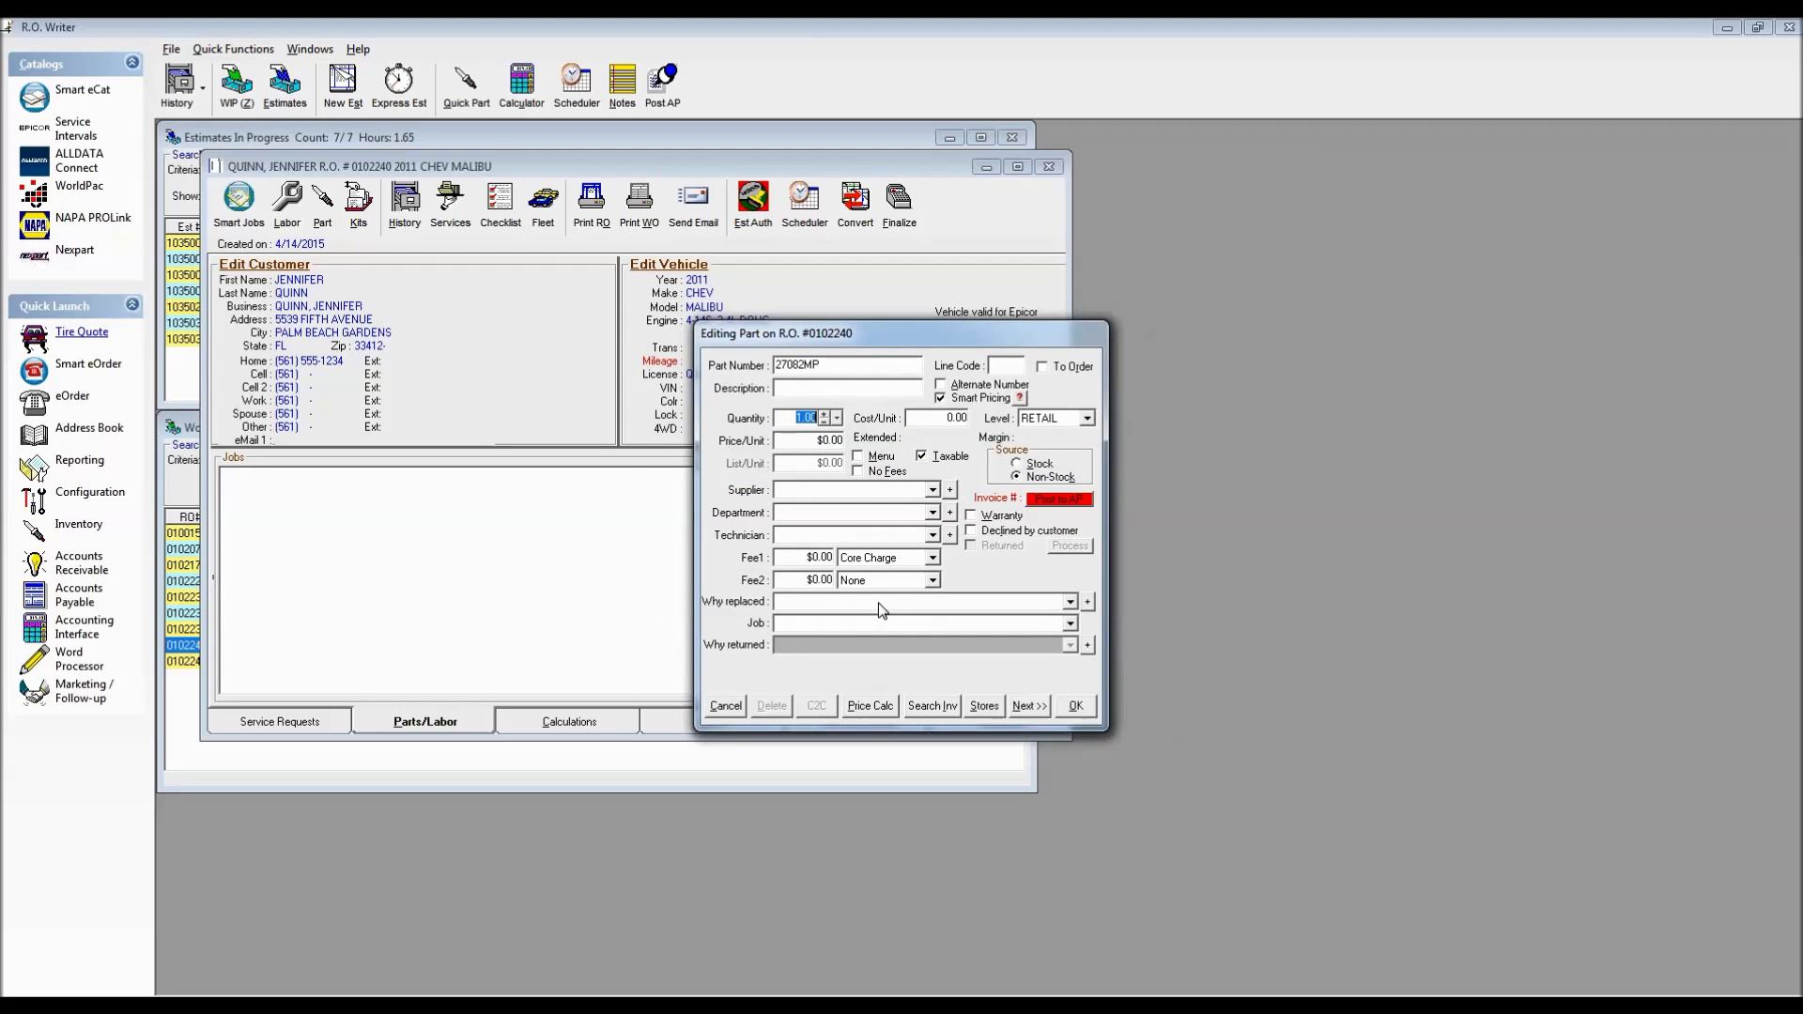
left_click(726, 705)
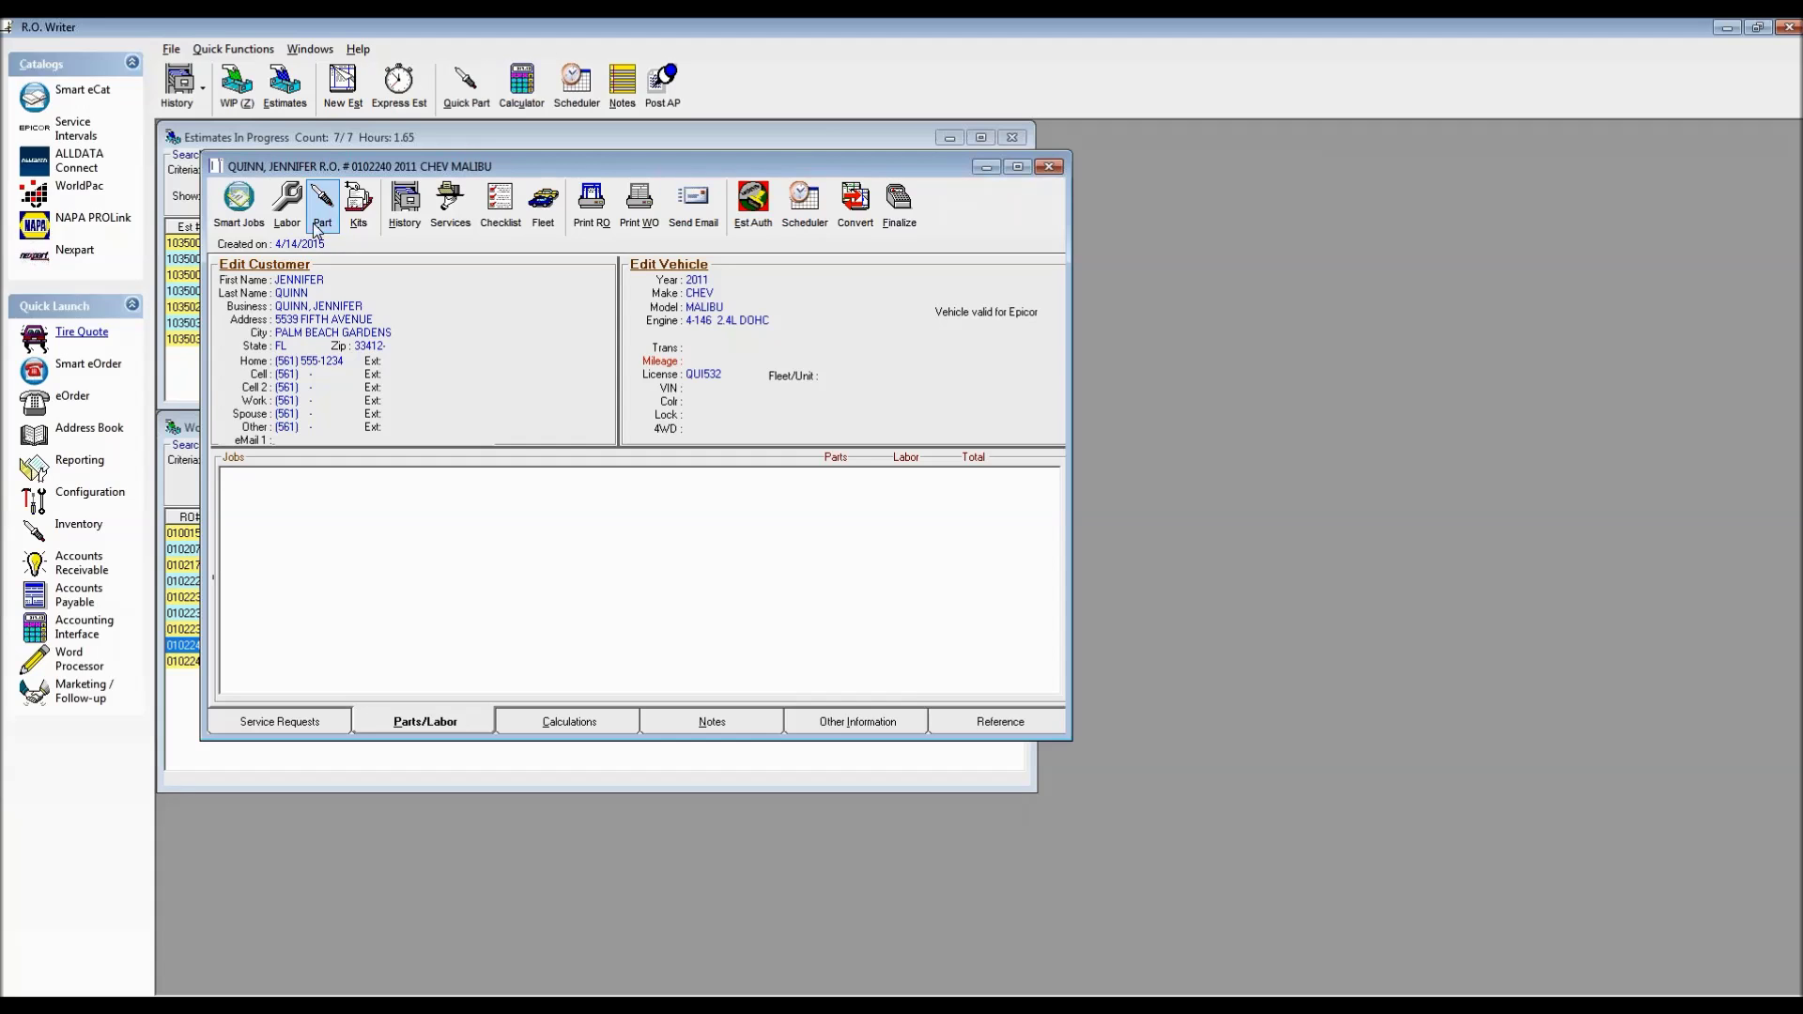
left_click(240, 202)
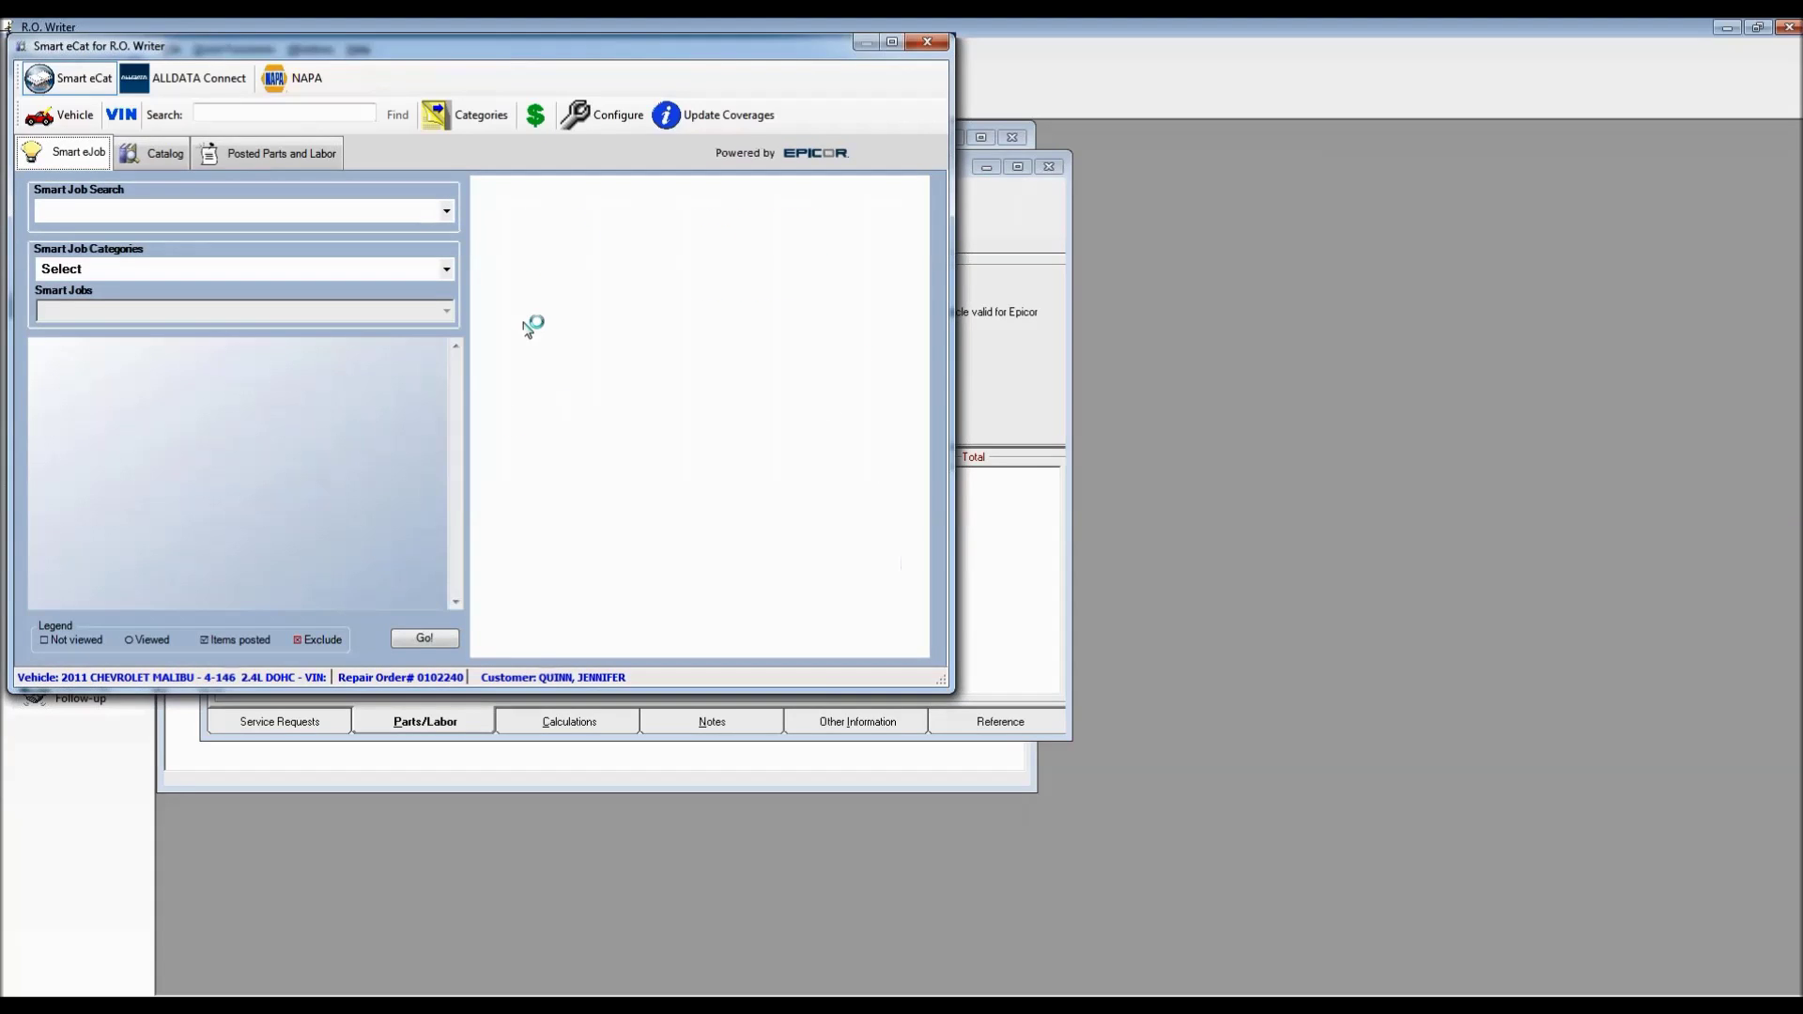
Load the Oil Change-Standard 5W20 Full Service Oil Change job, view its Oil Filter, then close Smart eCat
left_click(446, 269)
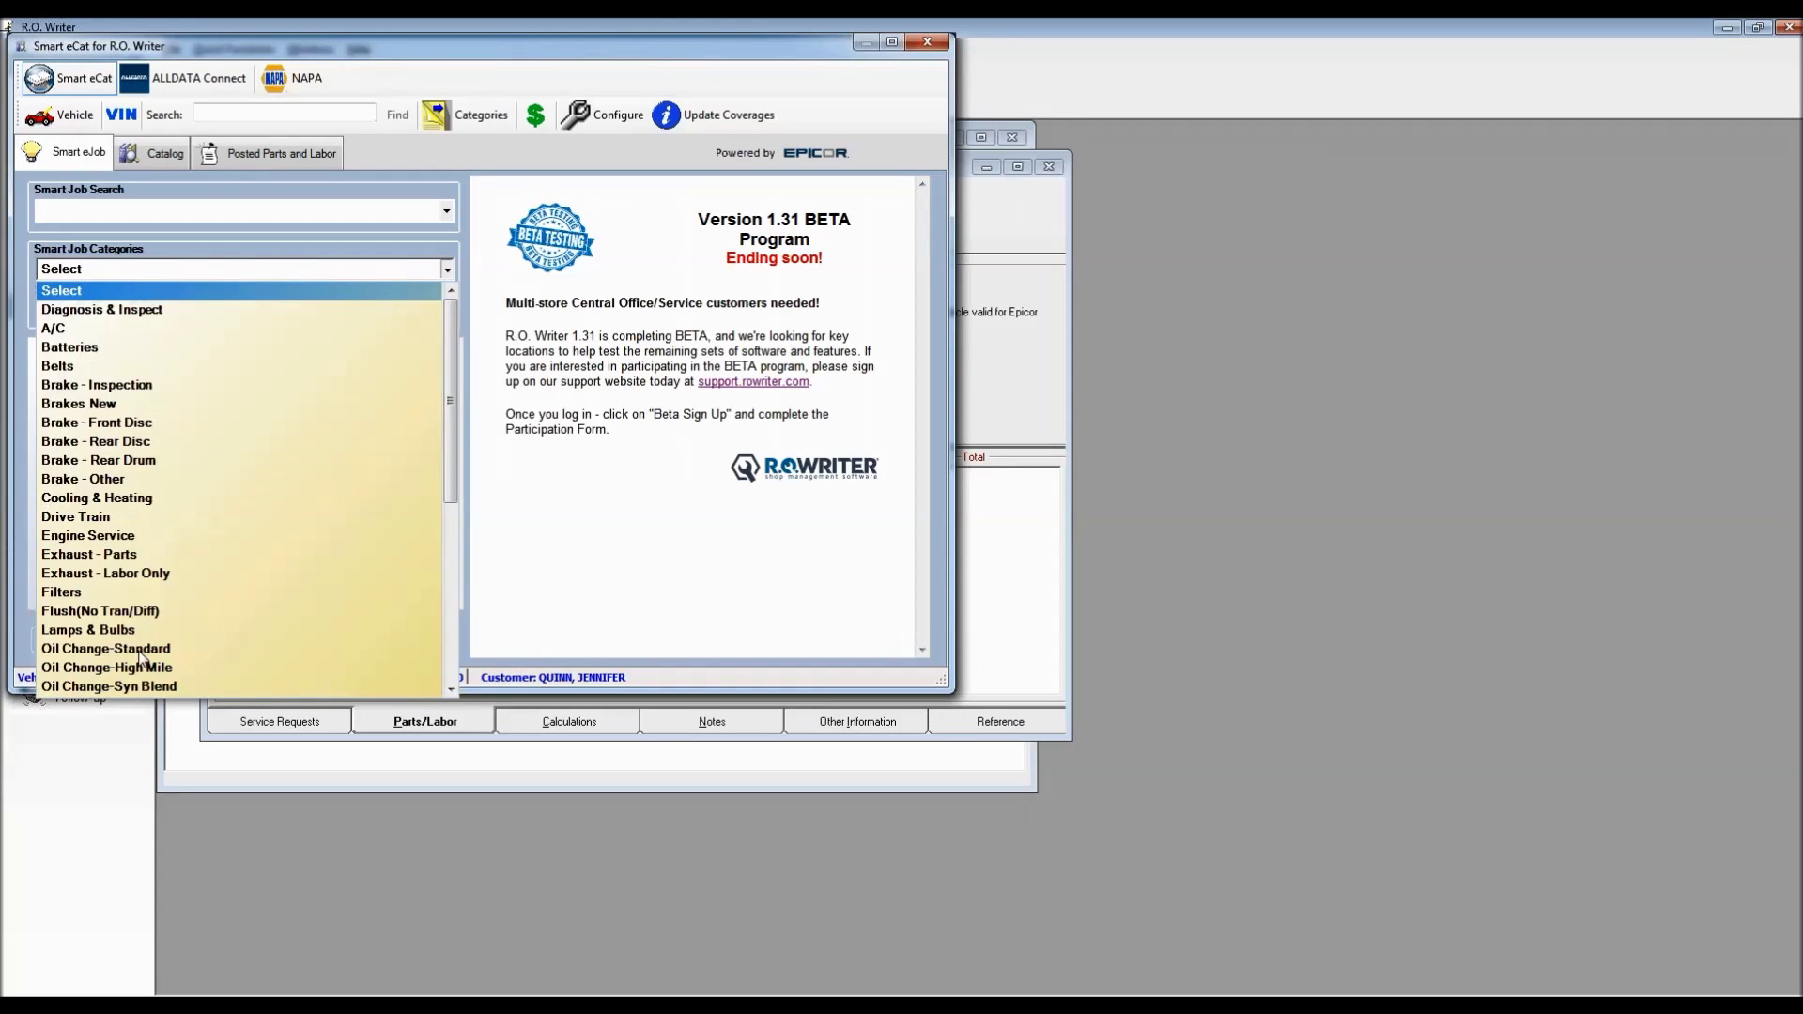
left_click(141, 648)
left_click(220, 313)
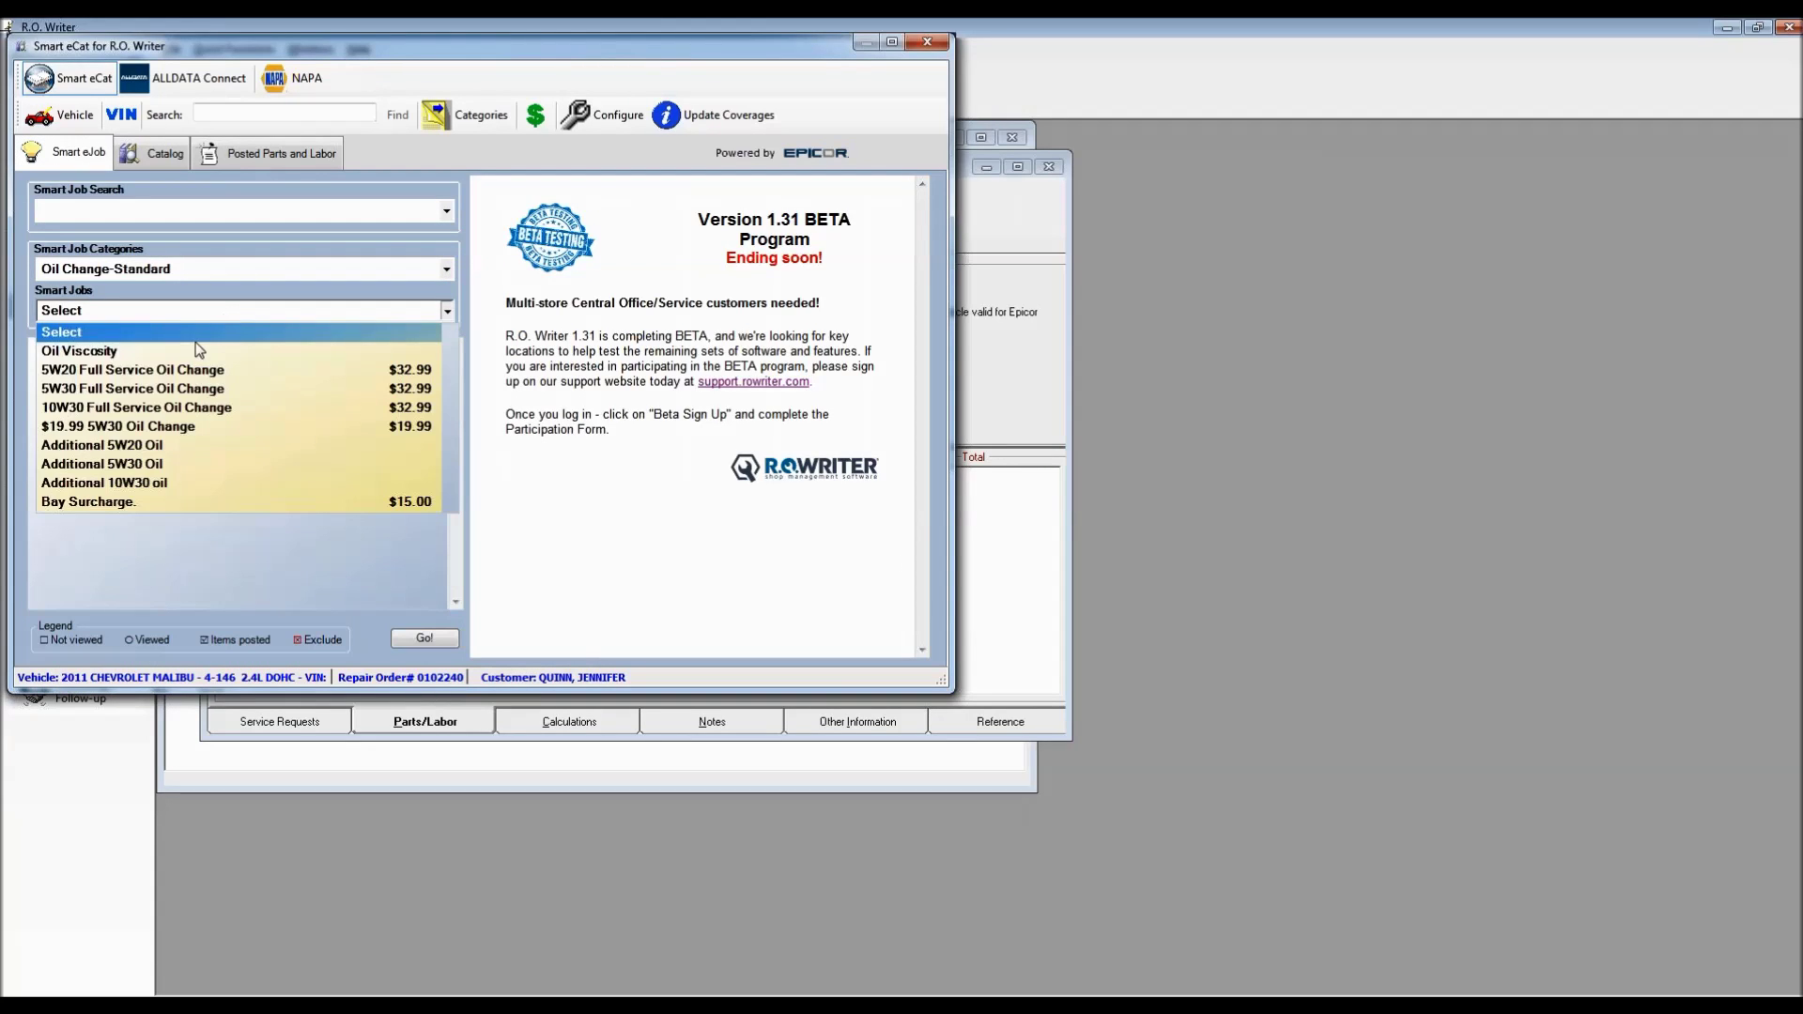
left_click(180, 372)
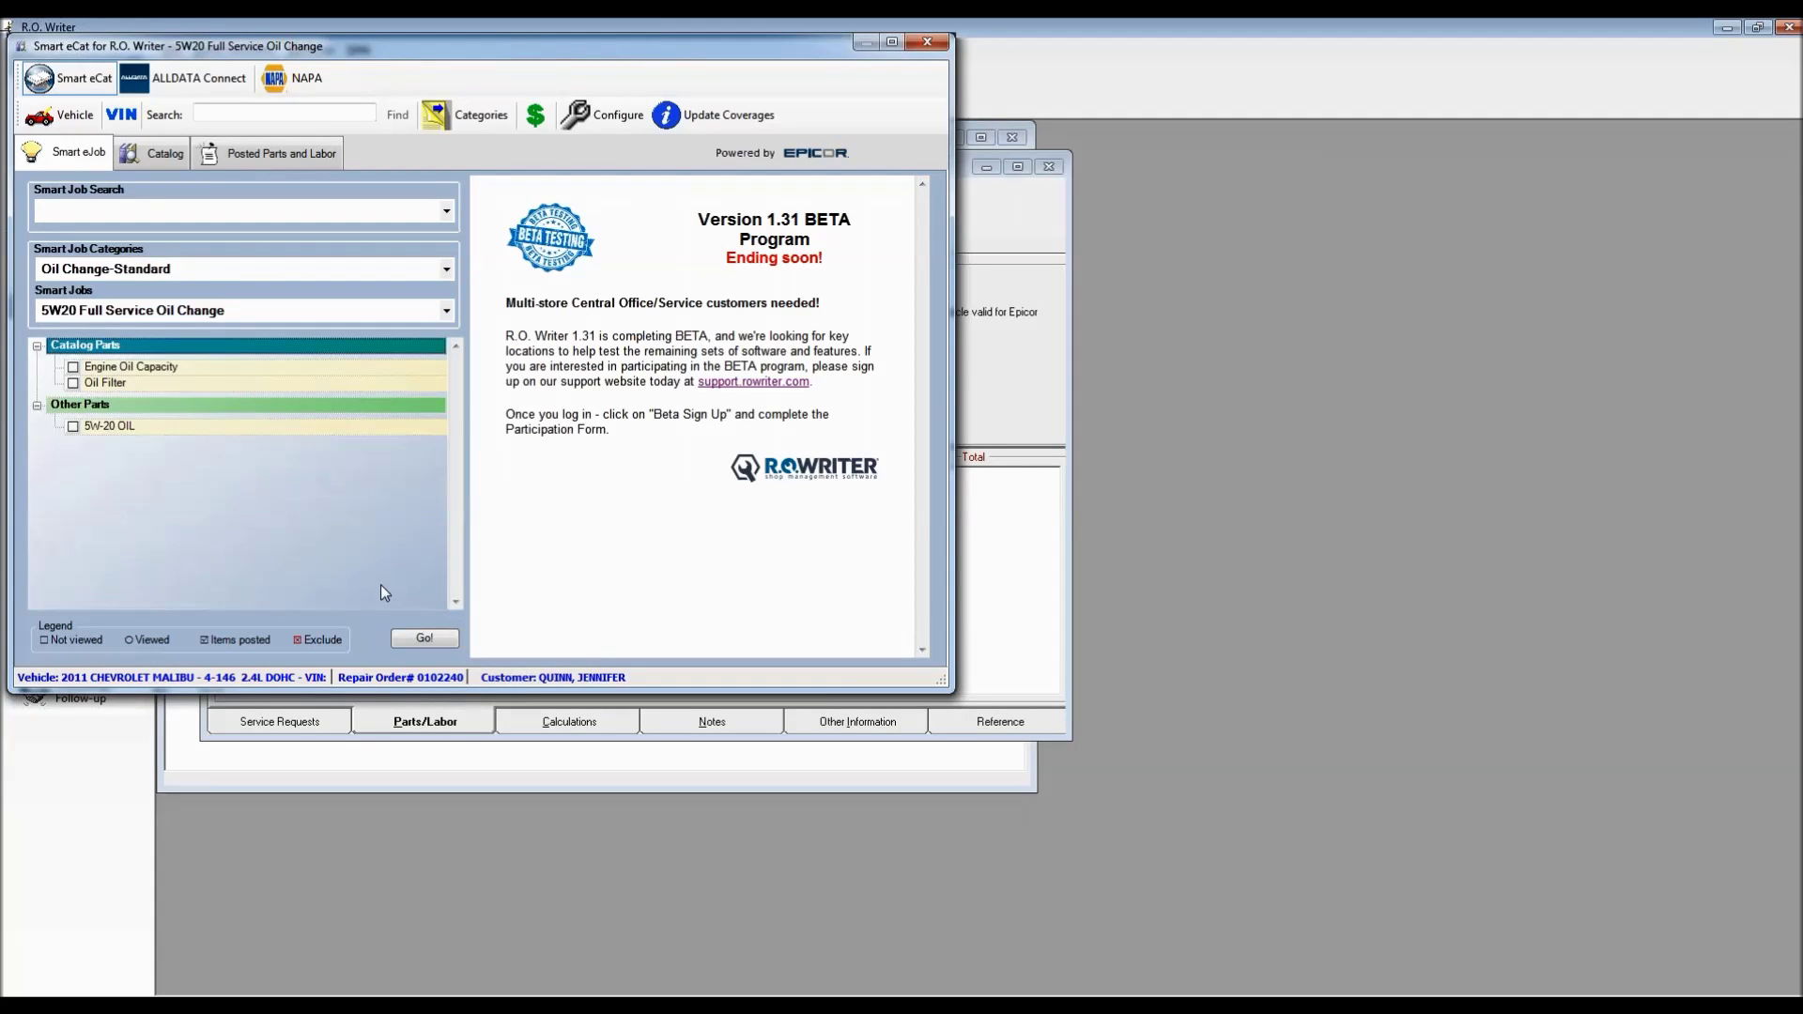
left_click(427, 639)
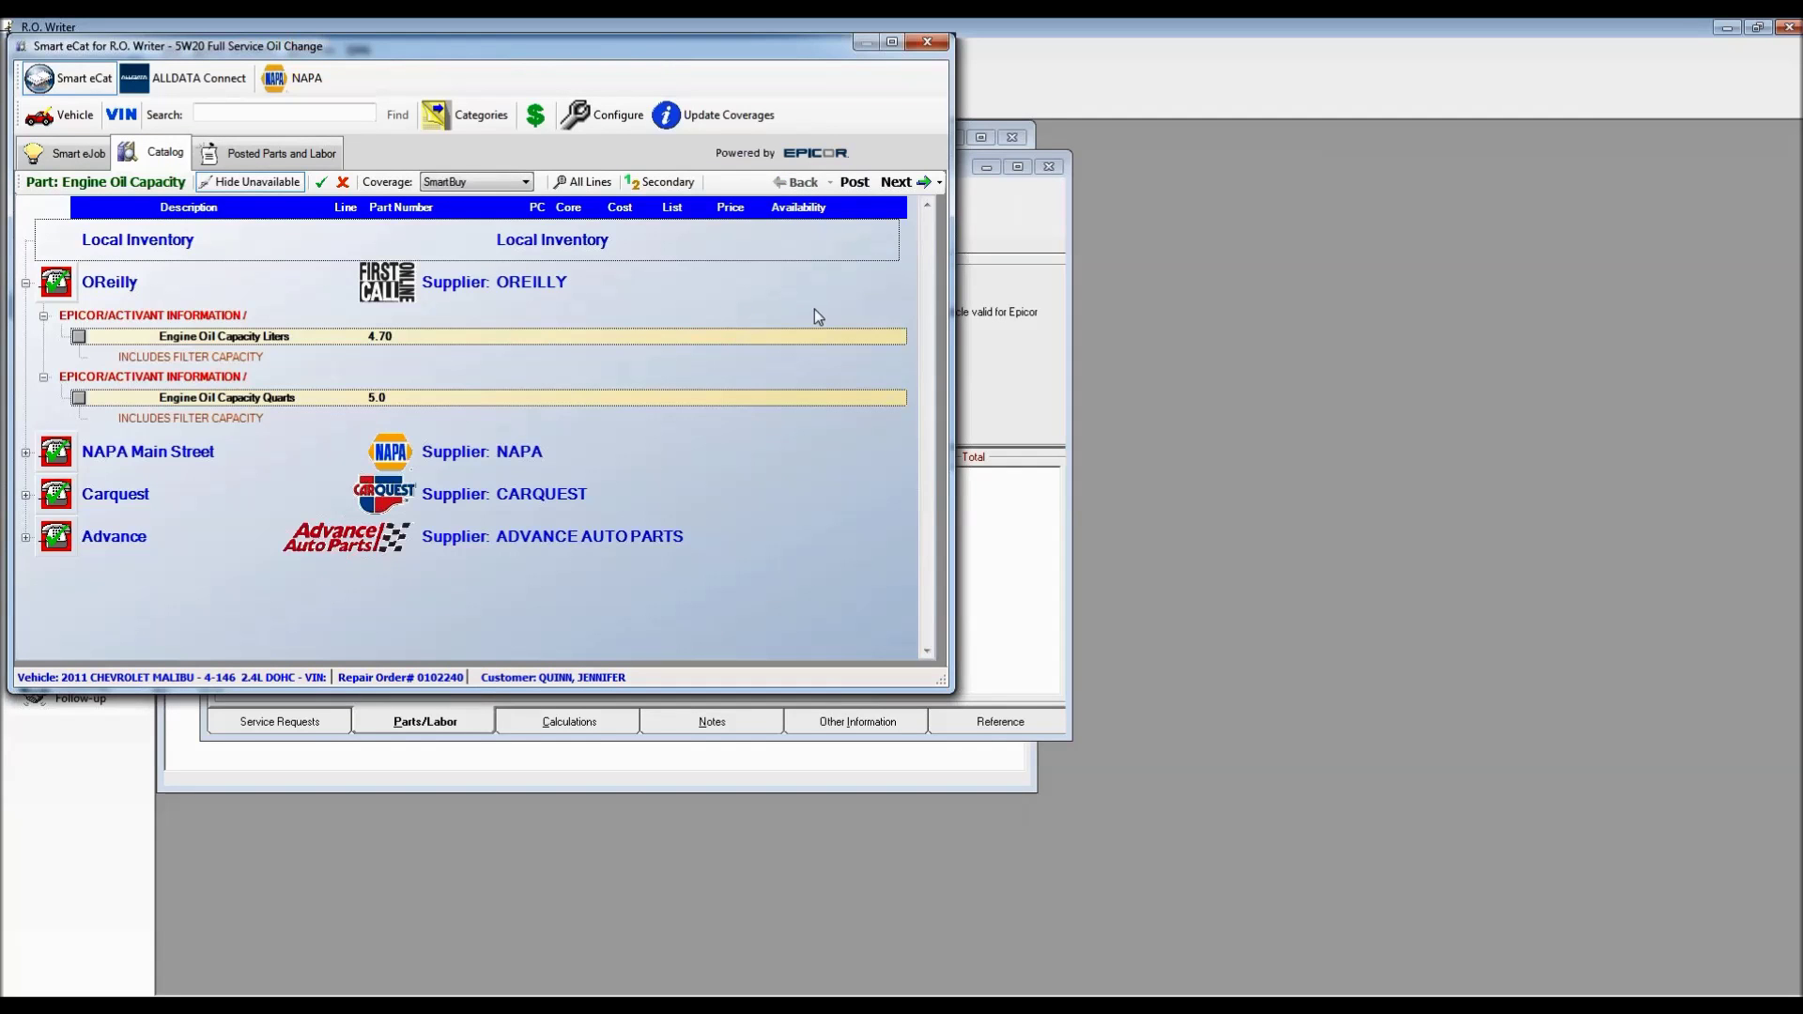
left_click(903, 182)
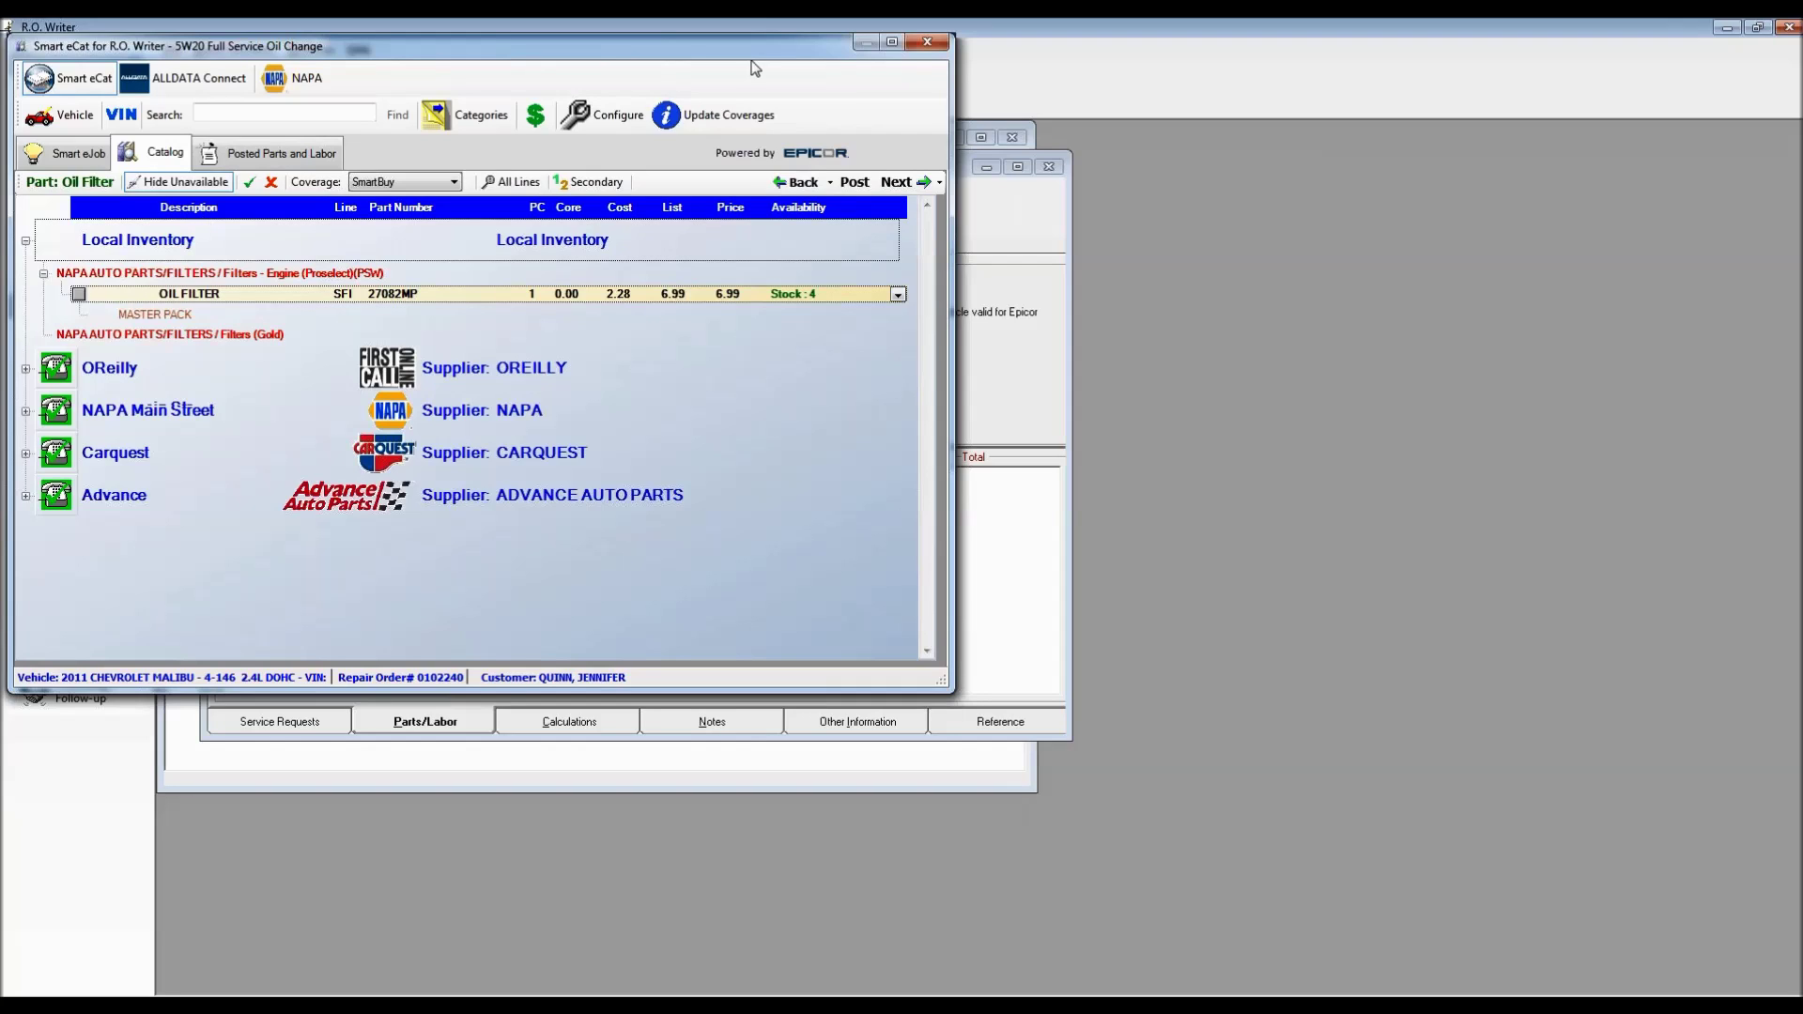
left_click(926, 45)
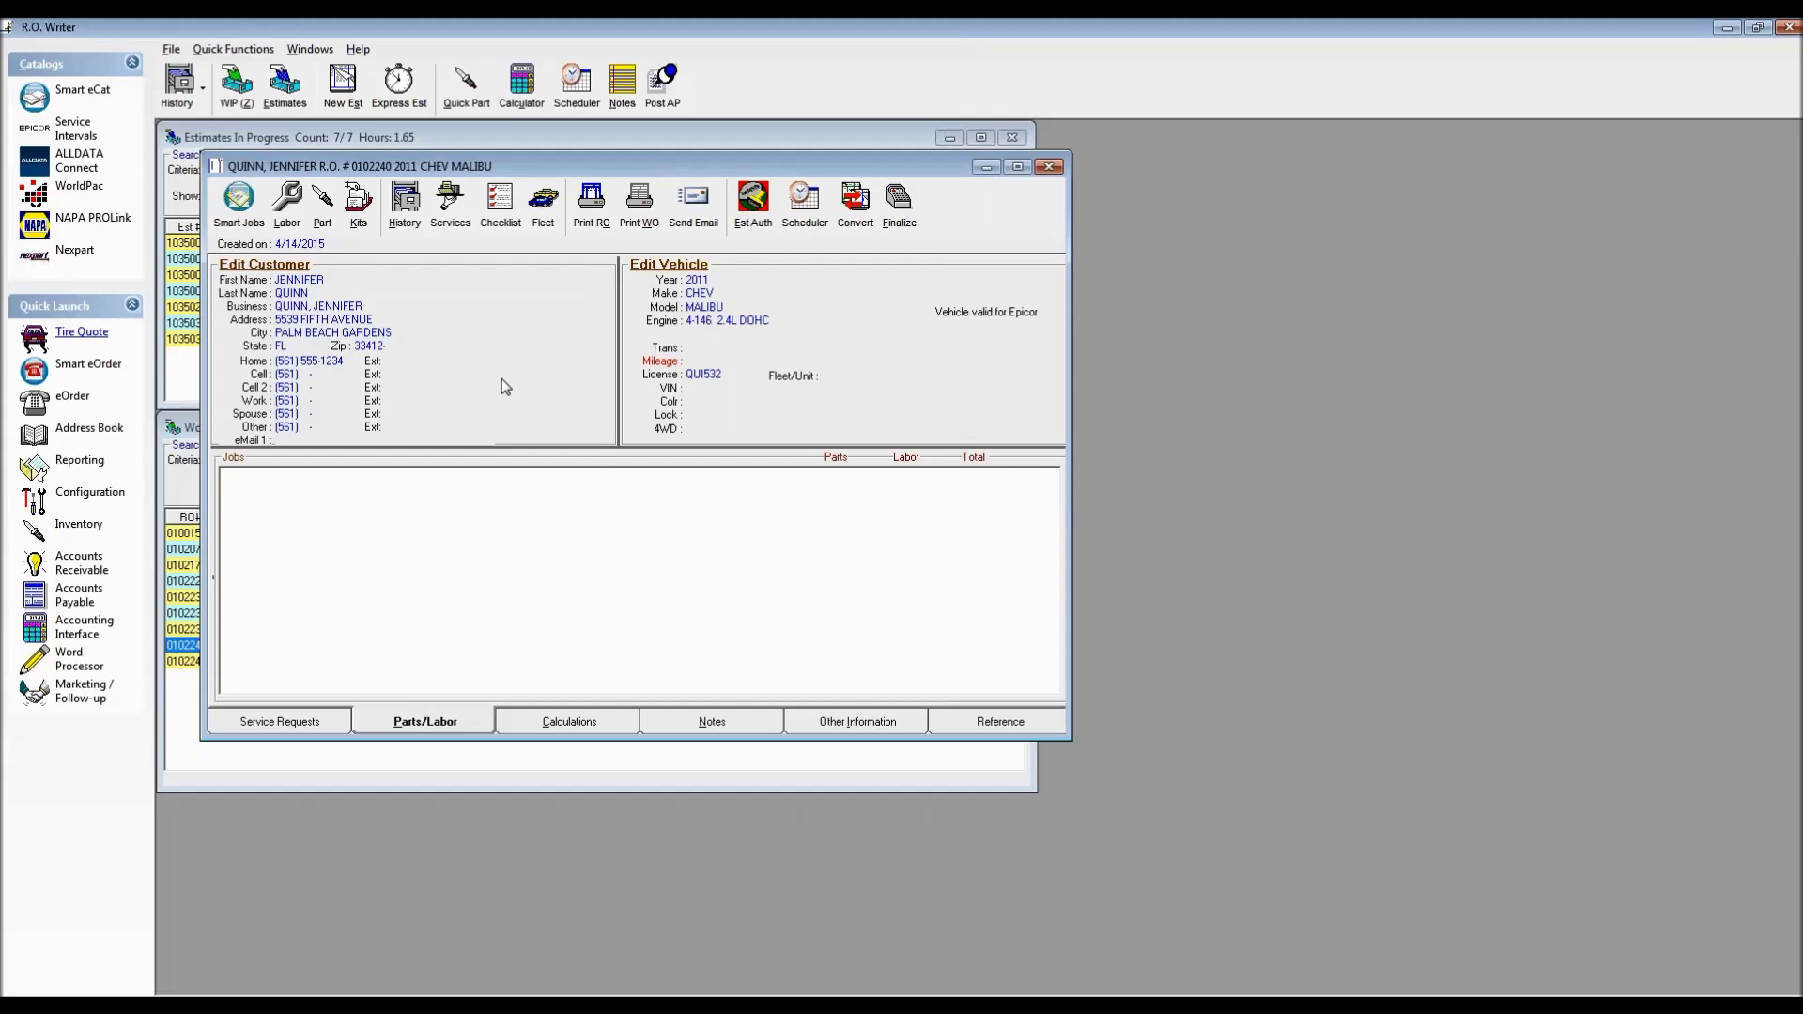
Quote tires of size 2155517, view the HANK1010383 OPTIMO H426 tire, then close the quote
left_click(75, 338)
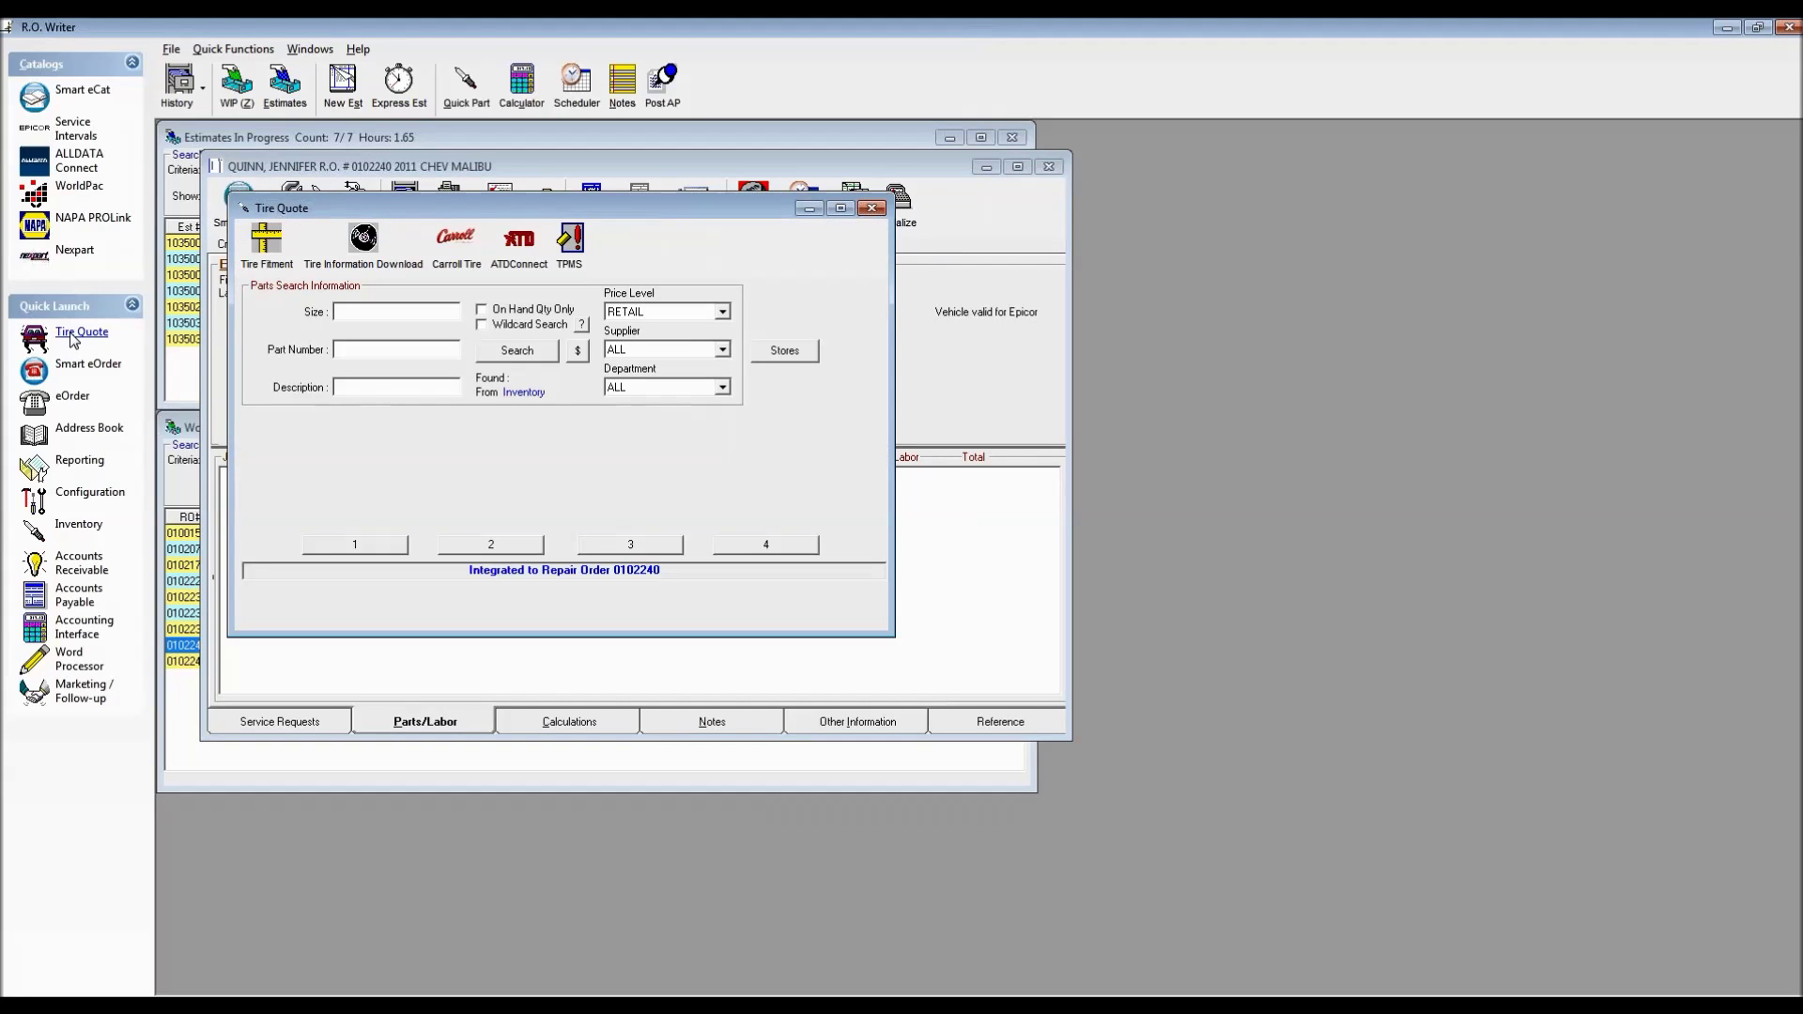
type("2155517")
key("Return")
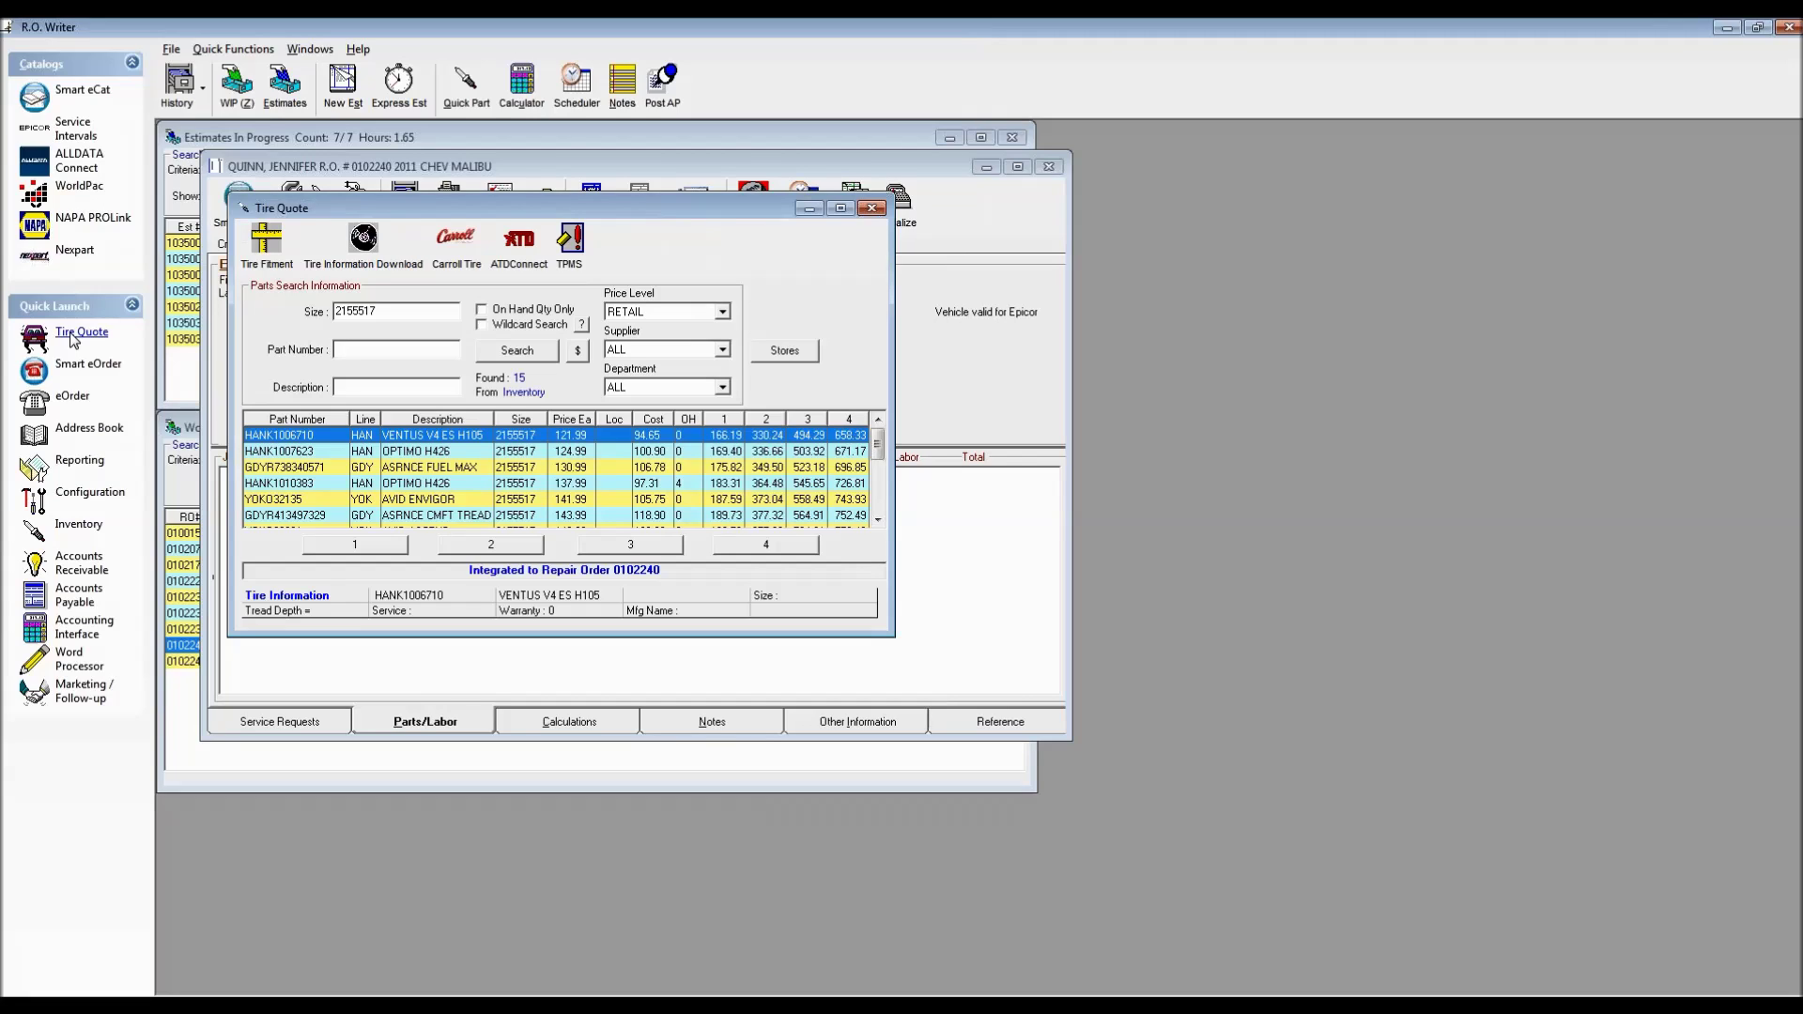
left_click(647, 484)
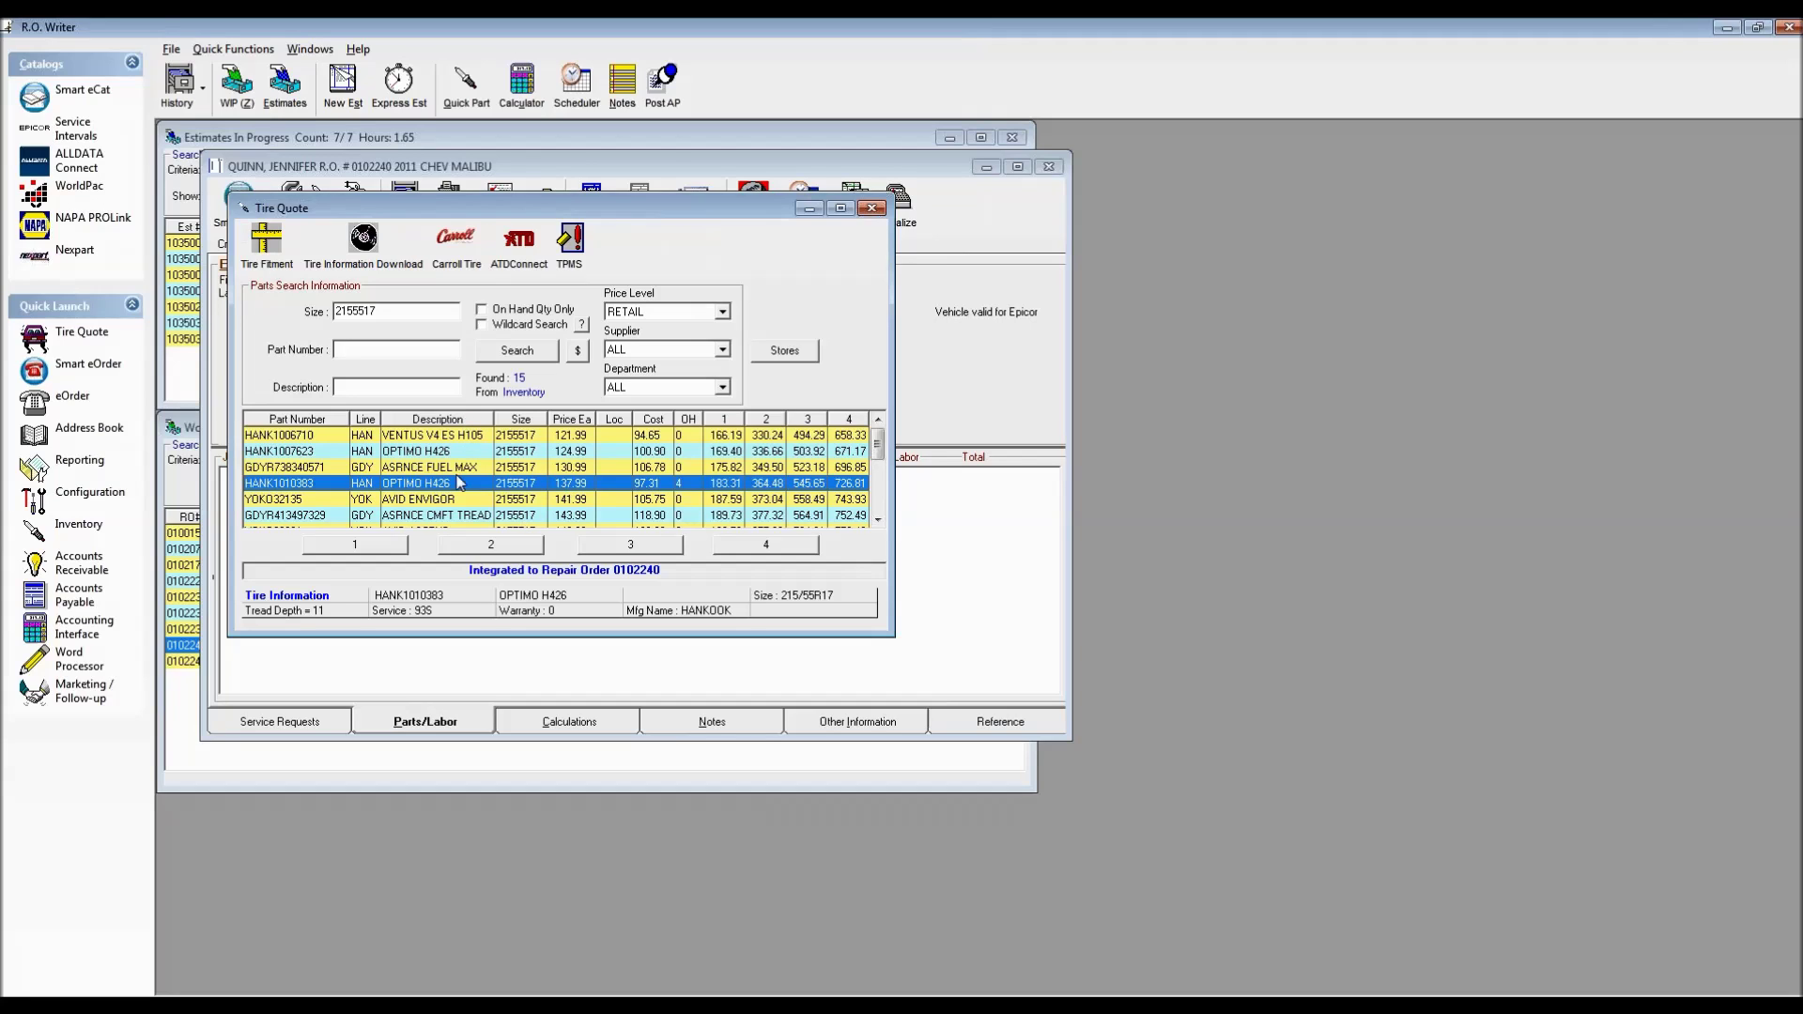
left_click(871, 208)
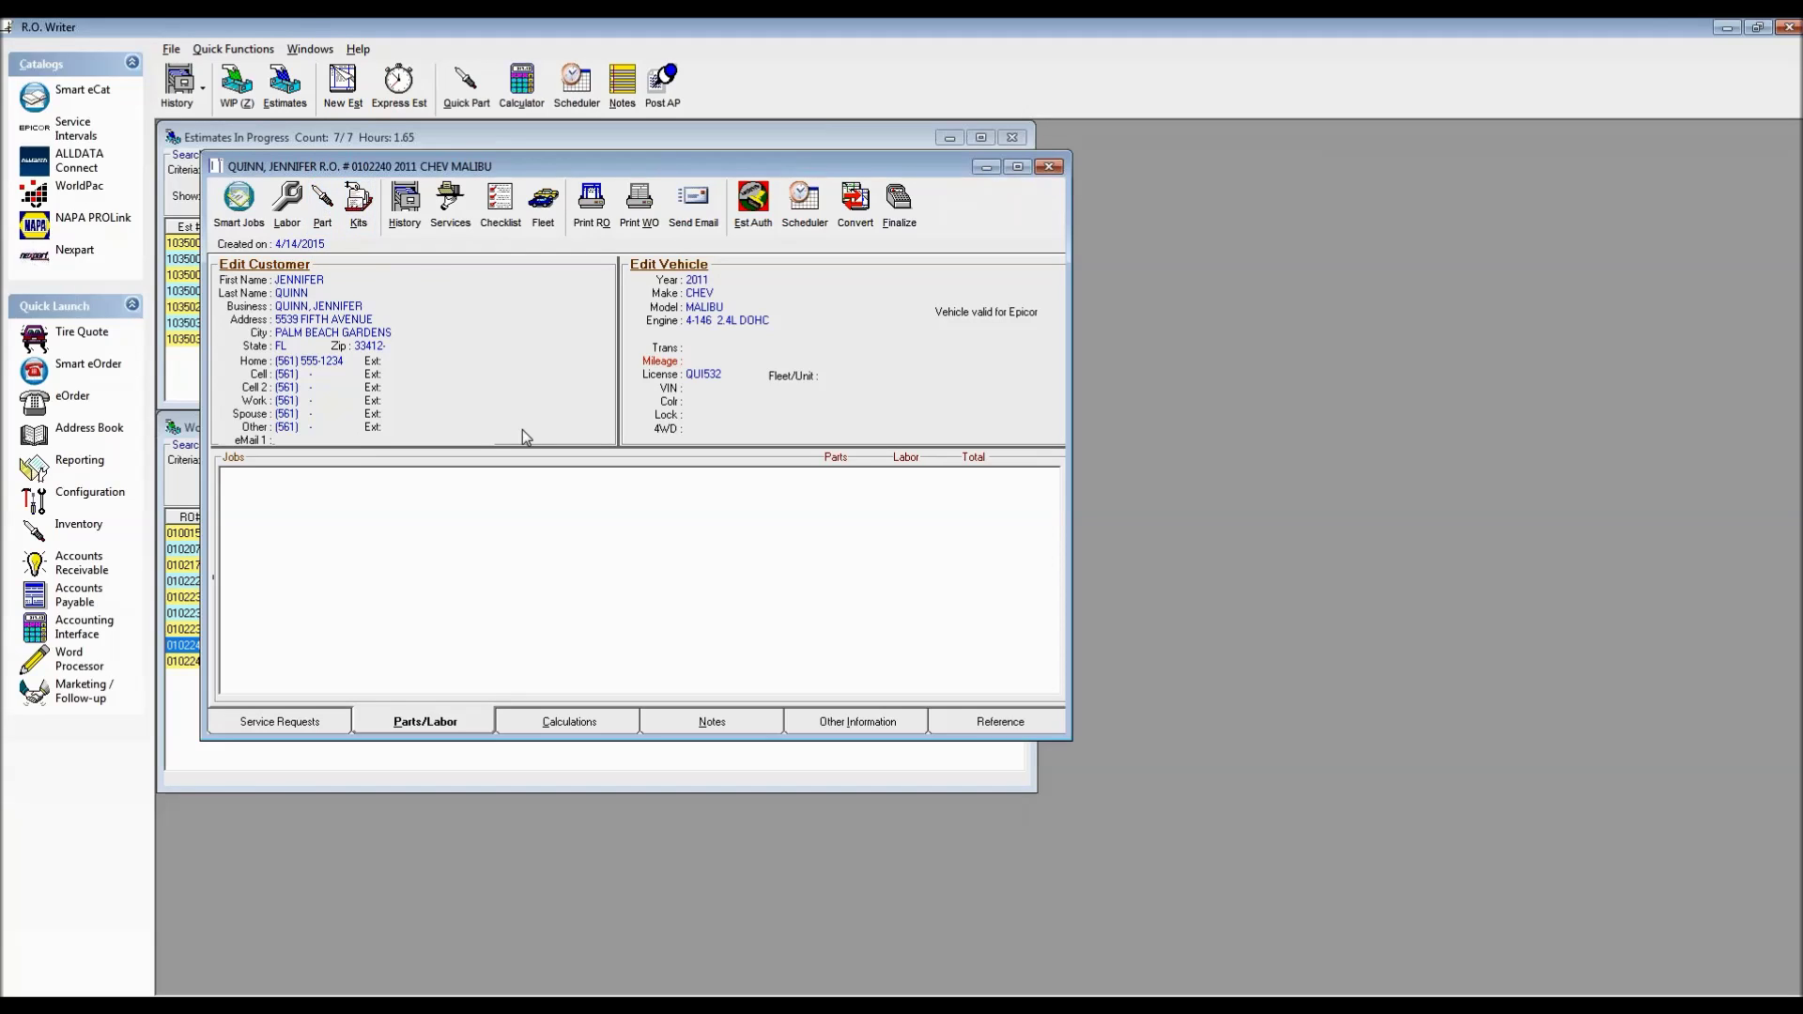
Open Inventory View/Add/Edit from Quick Launch and get past the password prompt
left_click(80, 526)
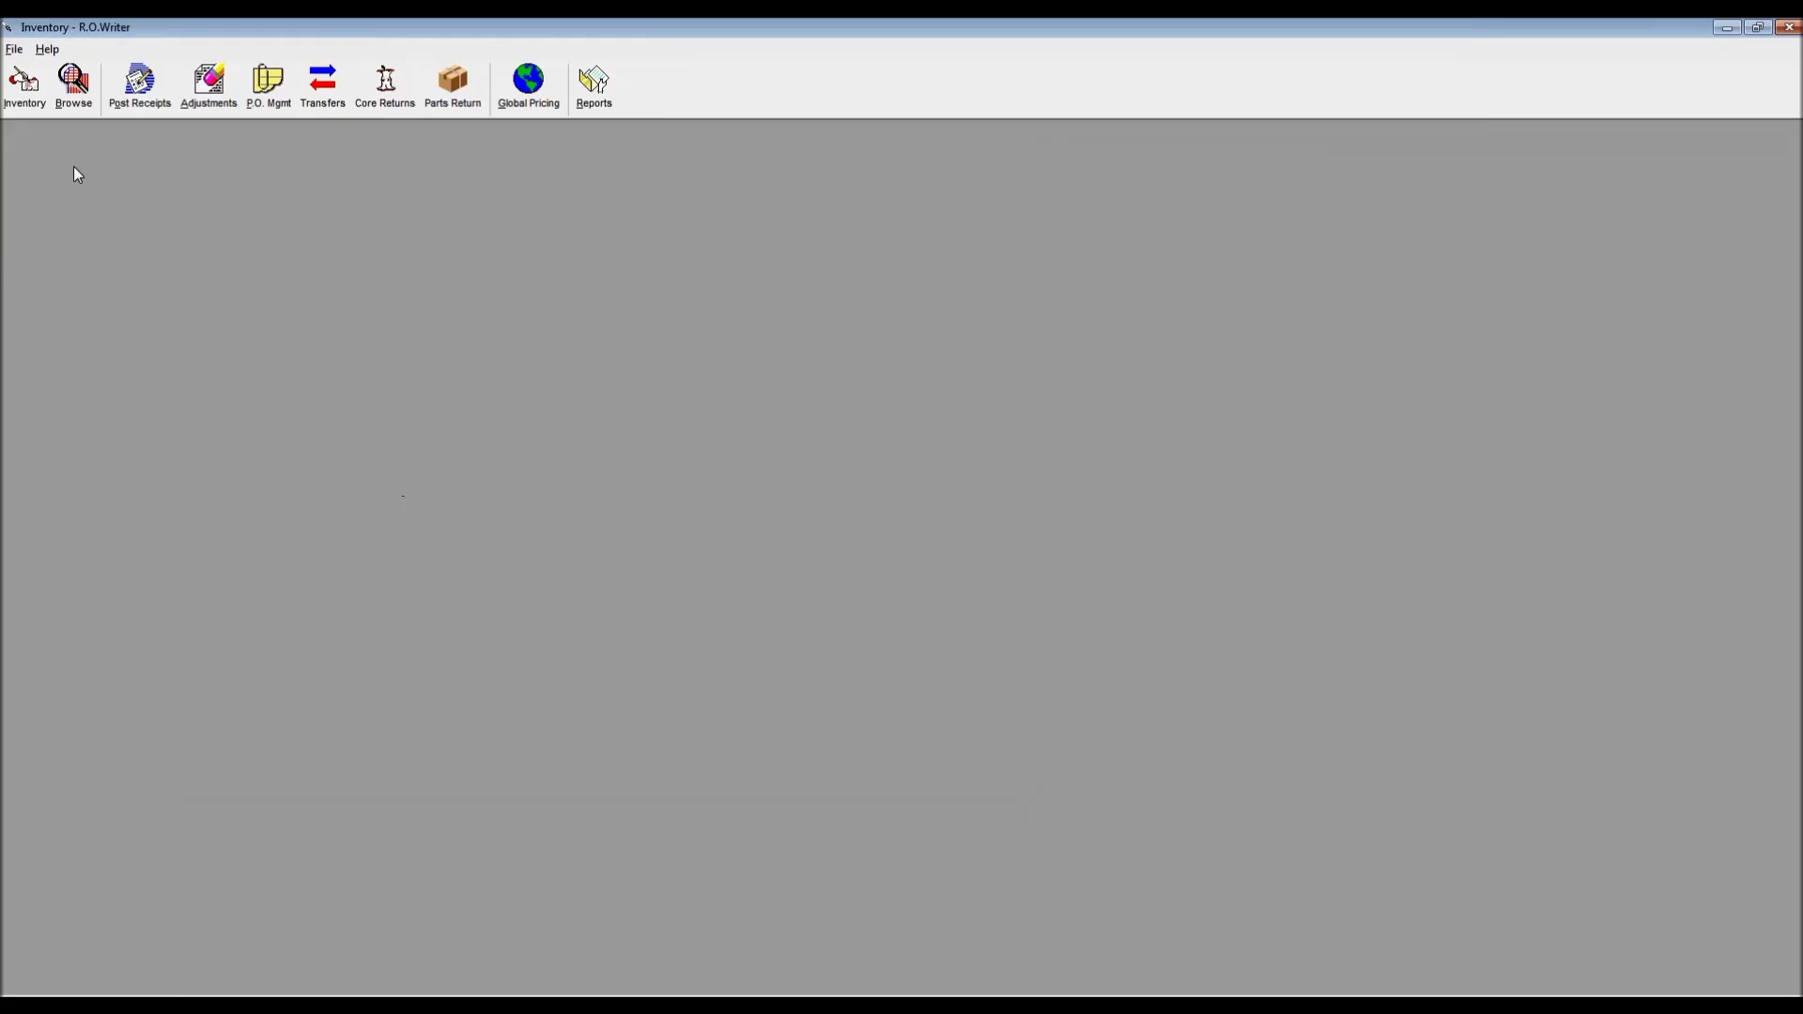
left_click(24, 92)
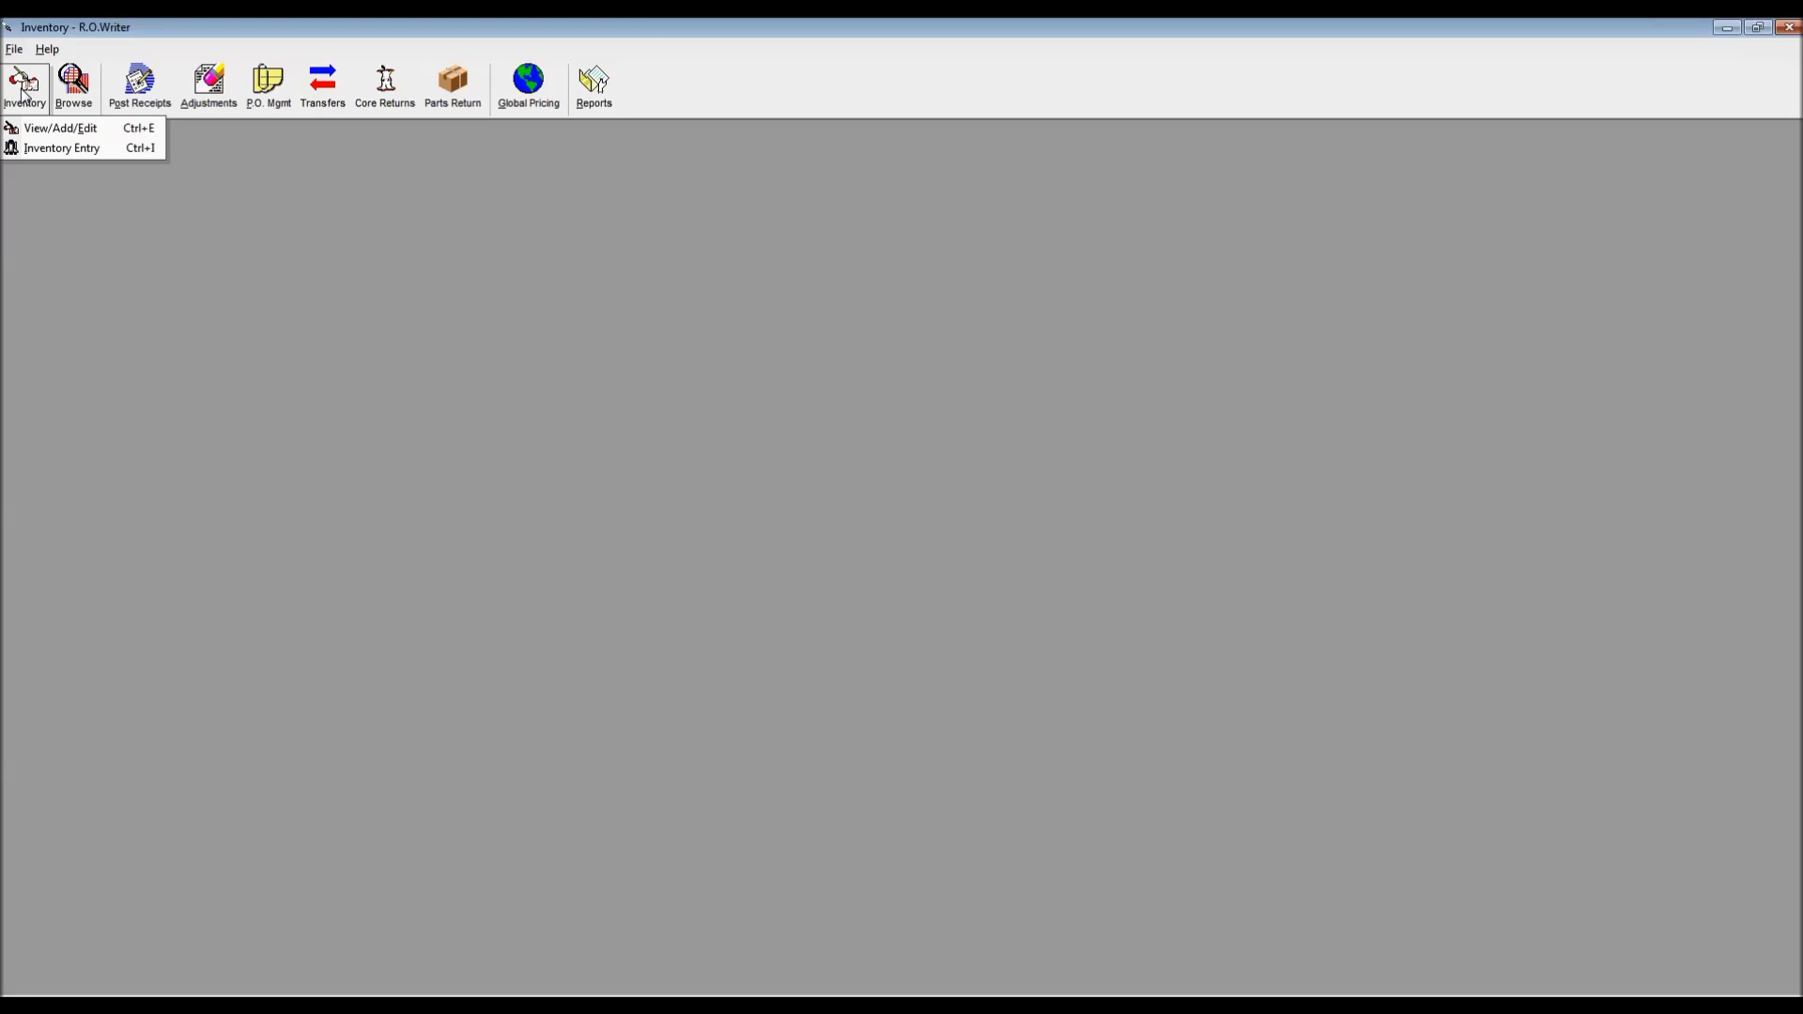
left_click(56, 135)
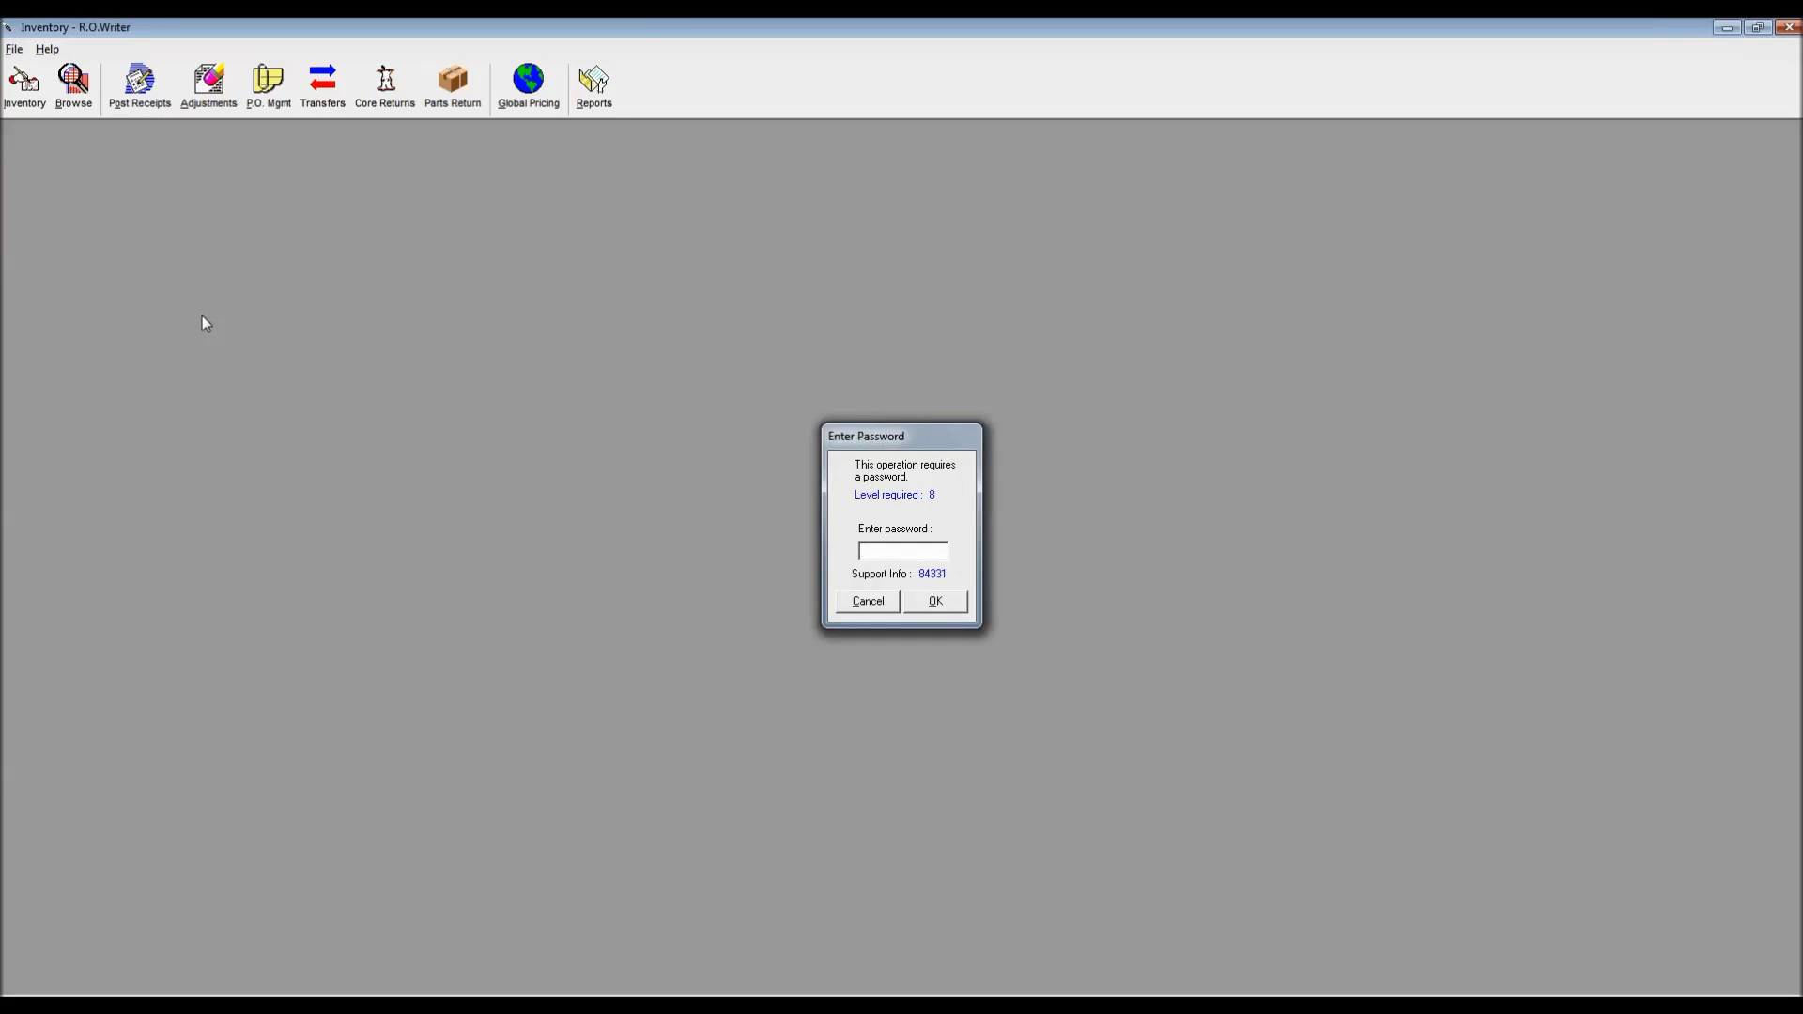
key("Return")
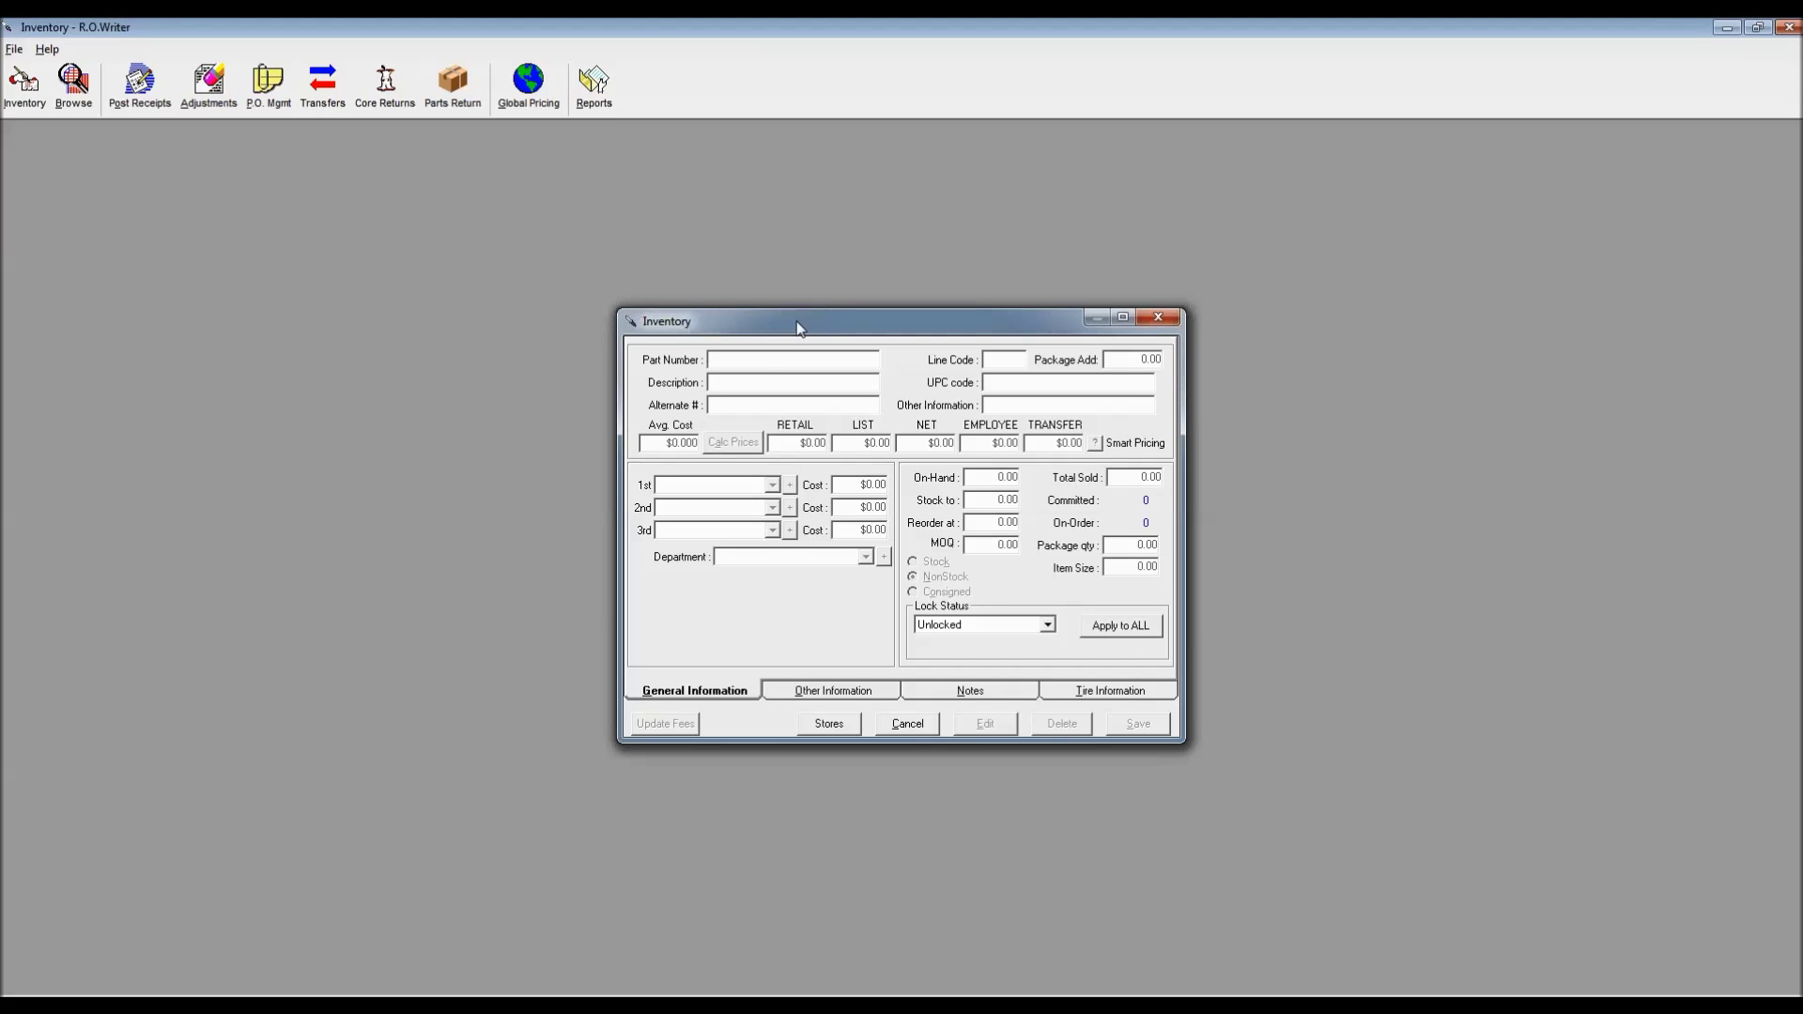
Search inventory for 27082 and load the 27082MP FILTERS-OIL oil filter record
left_click_drag(783, 319, 315, 178)
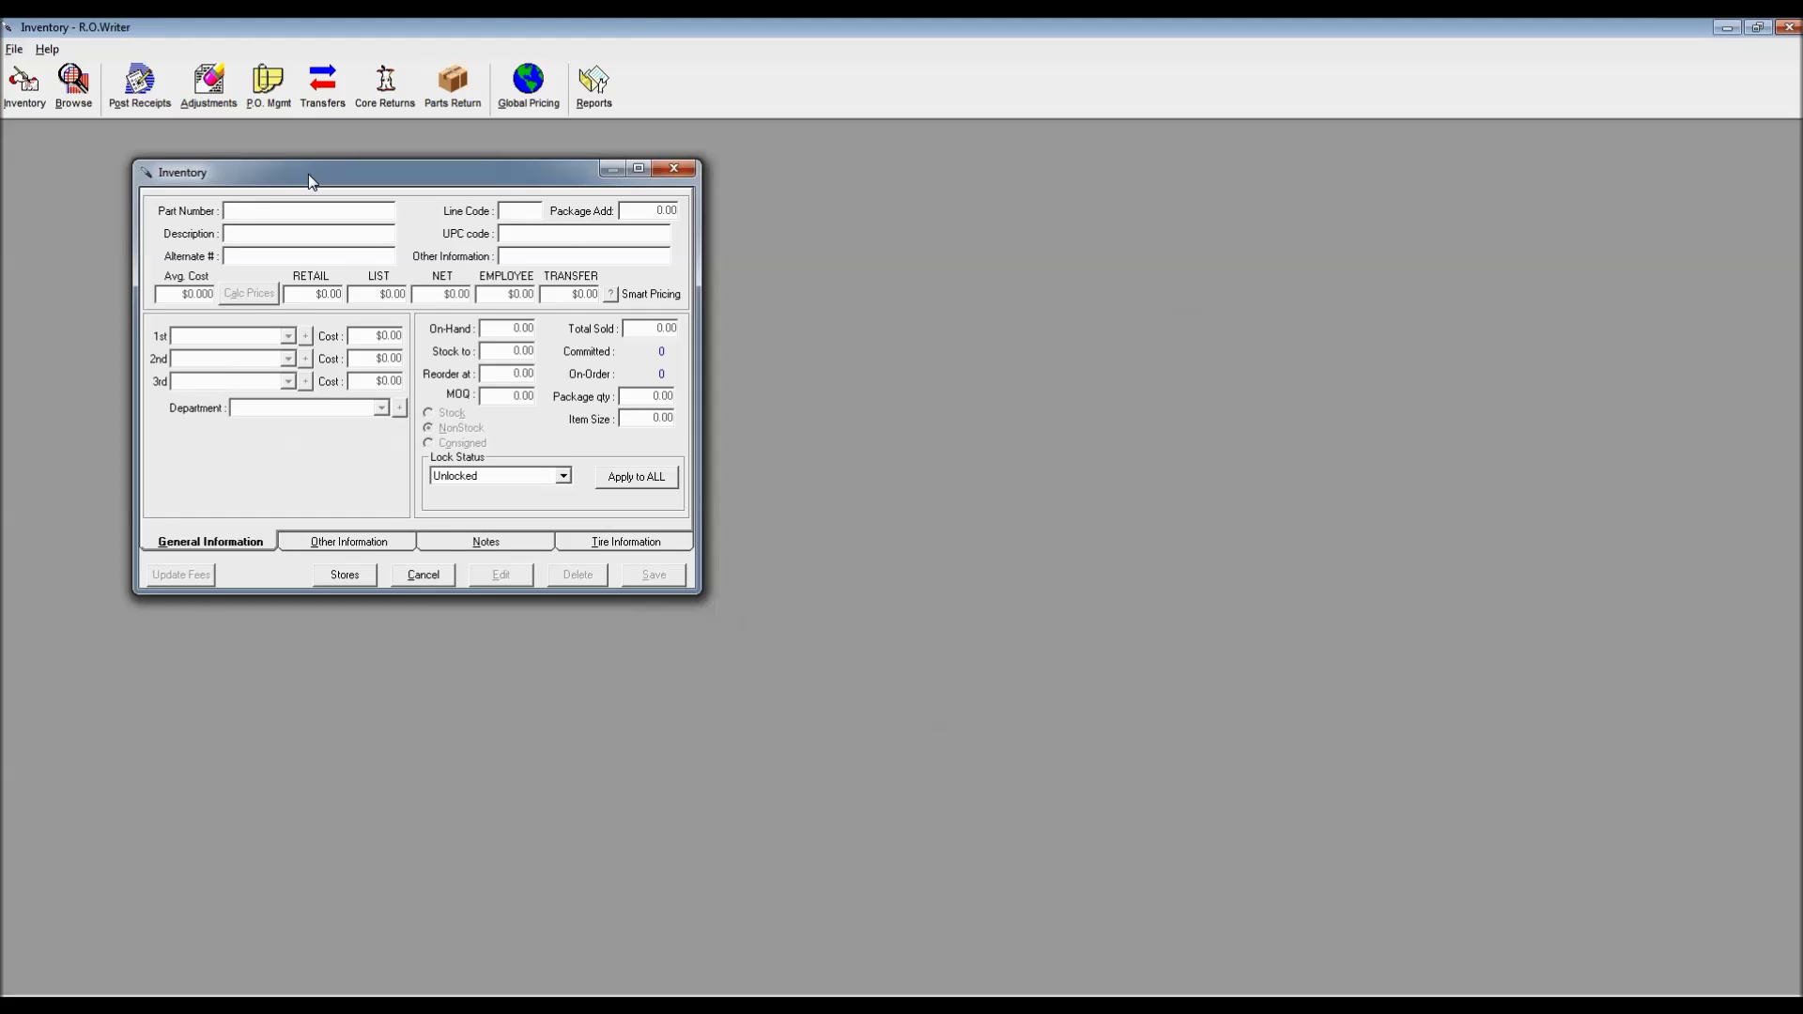
type("27082MP")
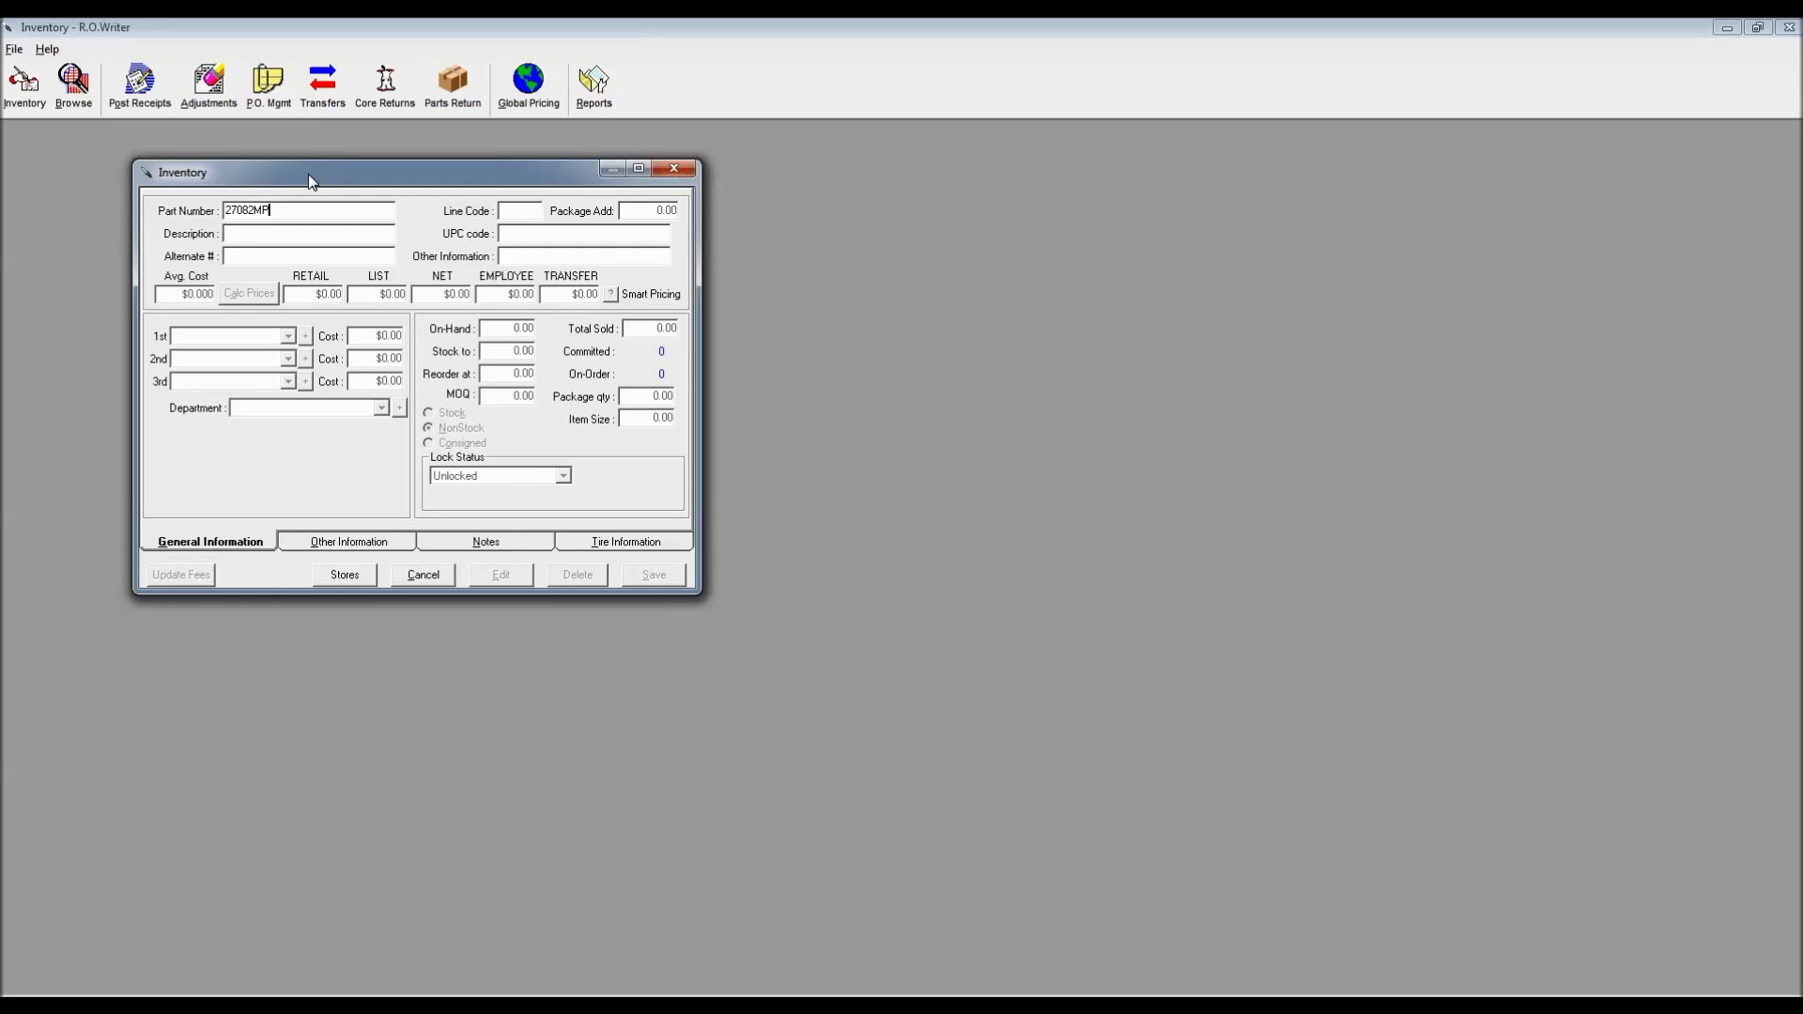
key("Return")
left_click_drag(942, 423, 623, 242)
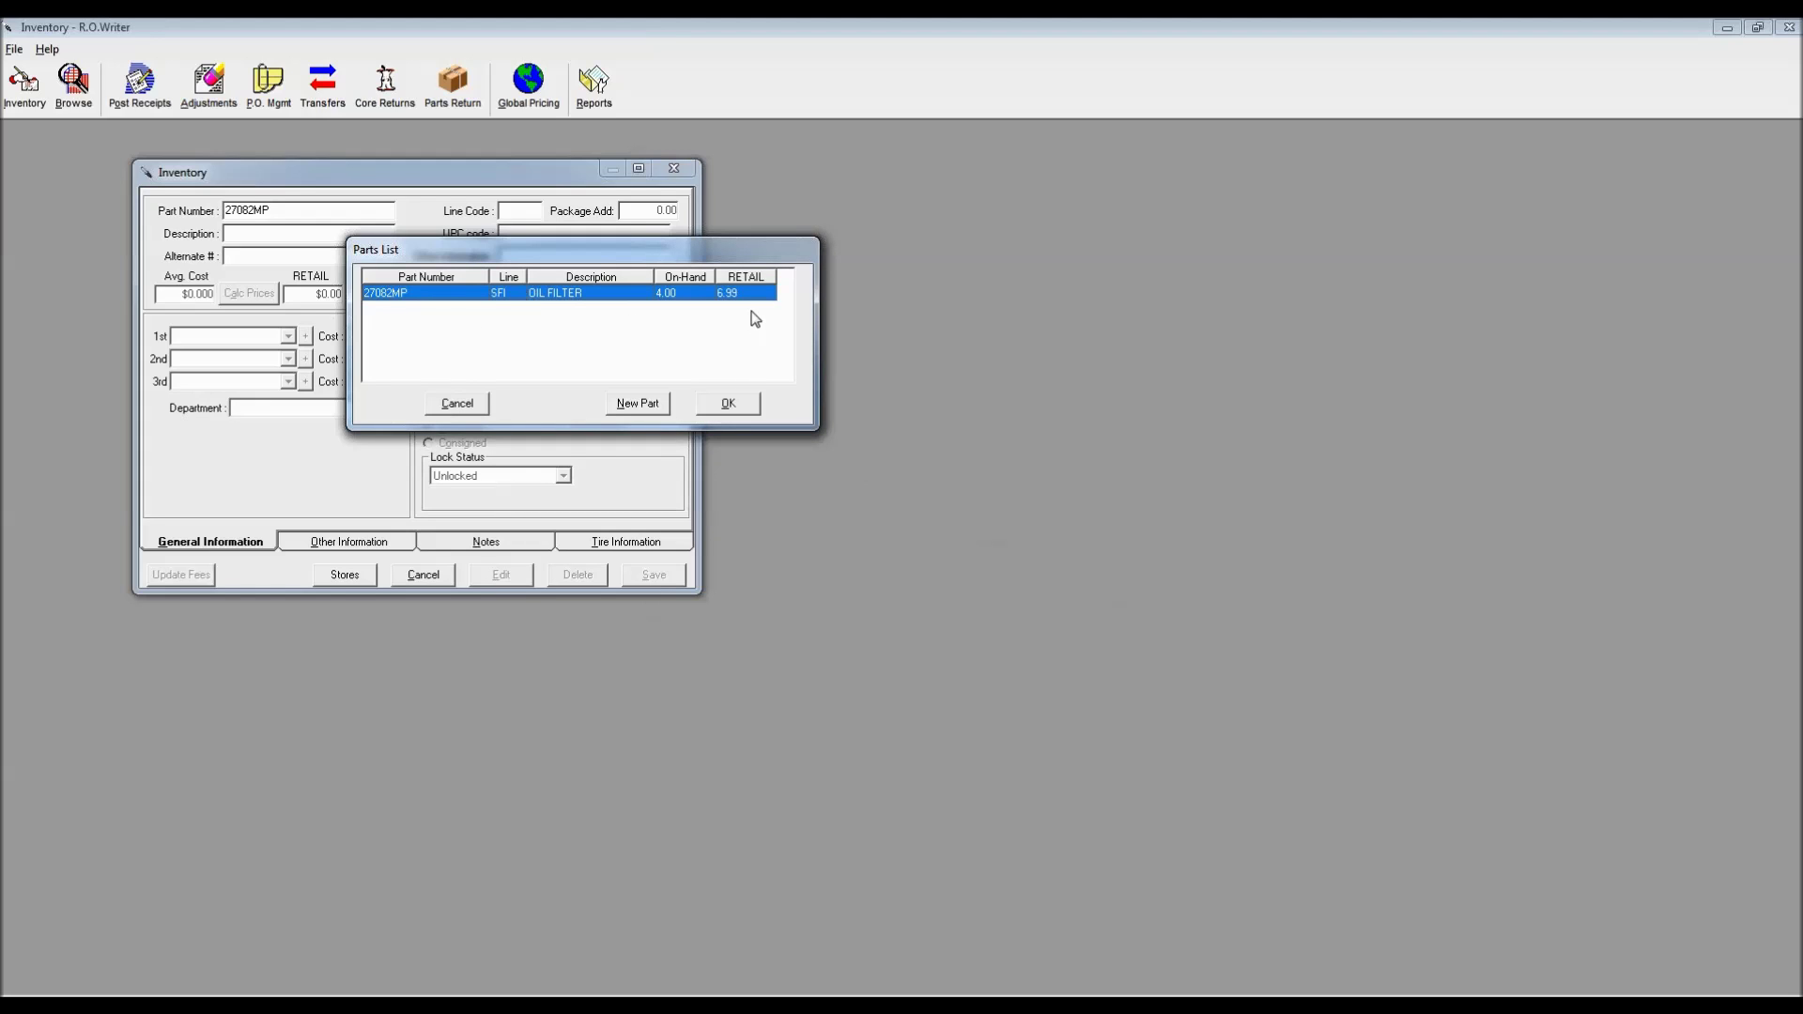
left_click(738, 403)
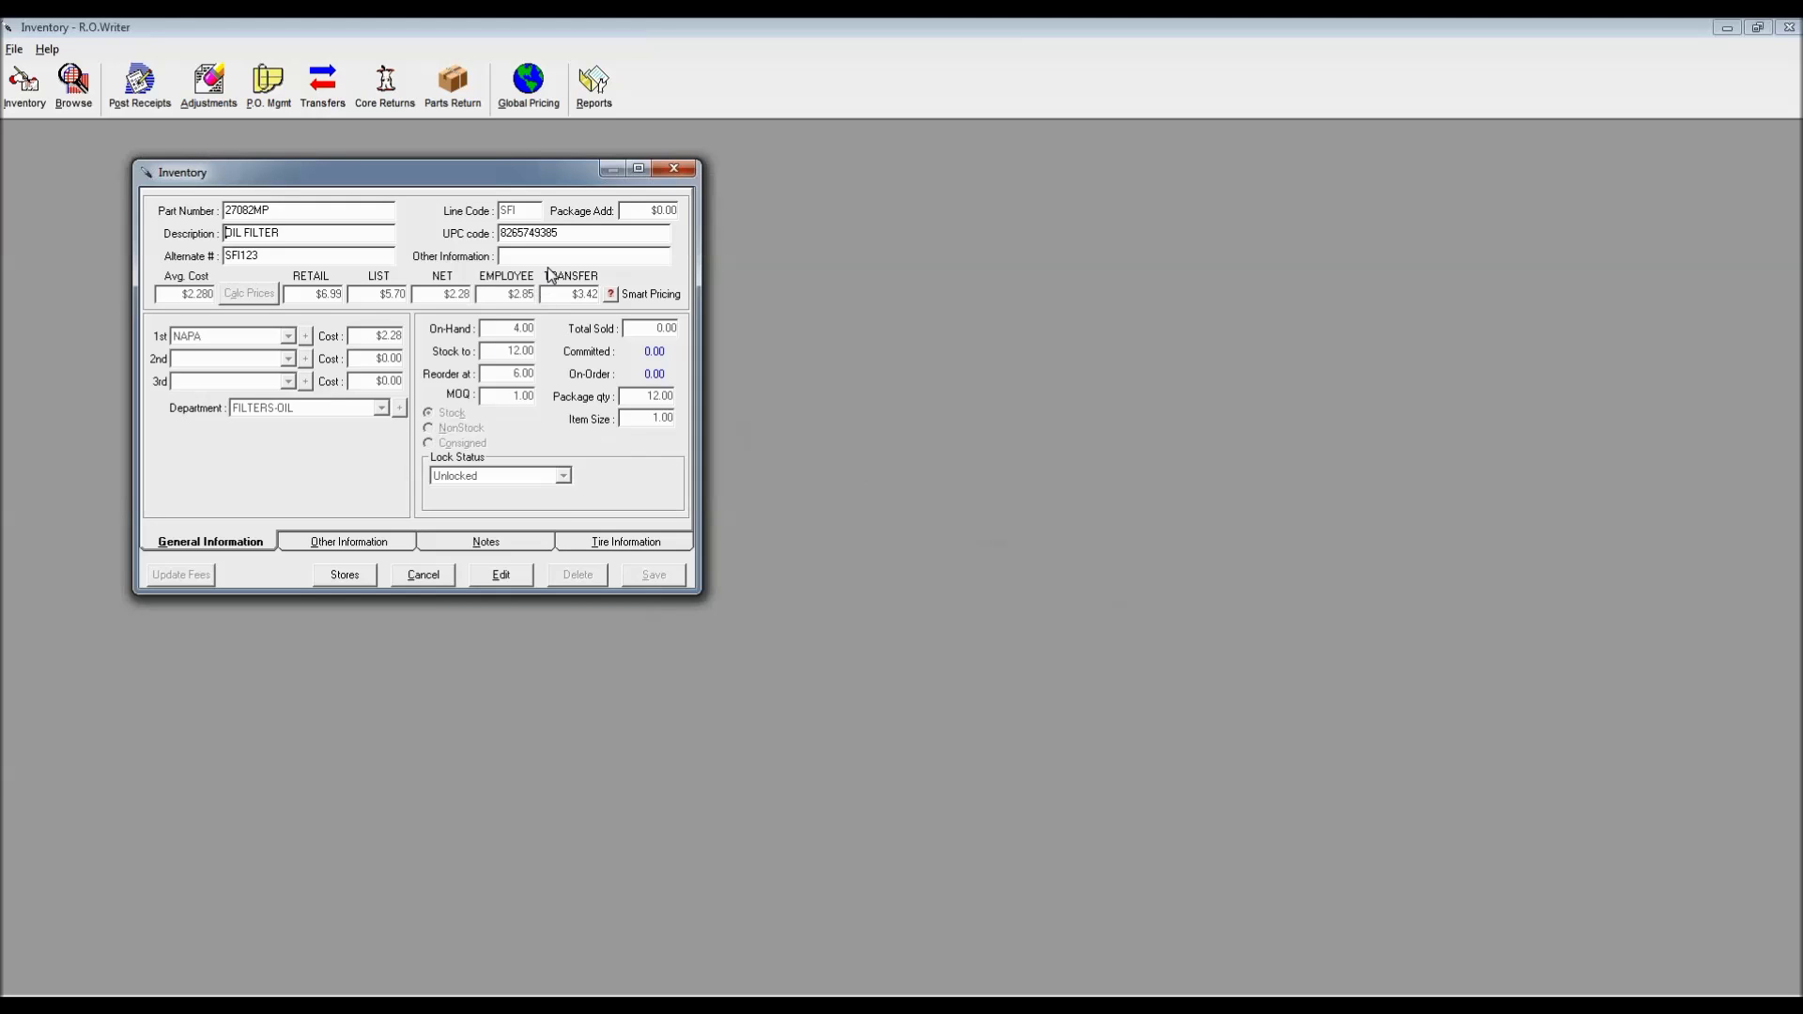
Unlock the 27082MP record for editing, review its description and SFI123 alternate number, then return to the repair order
left_click(504, 577)
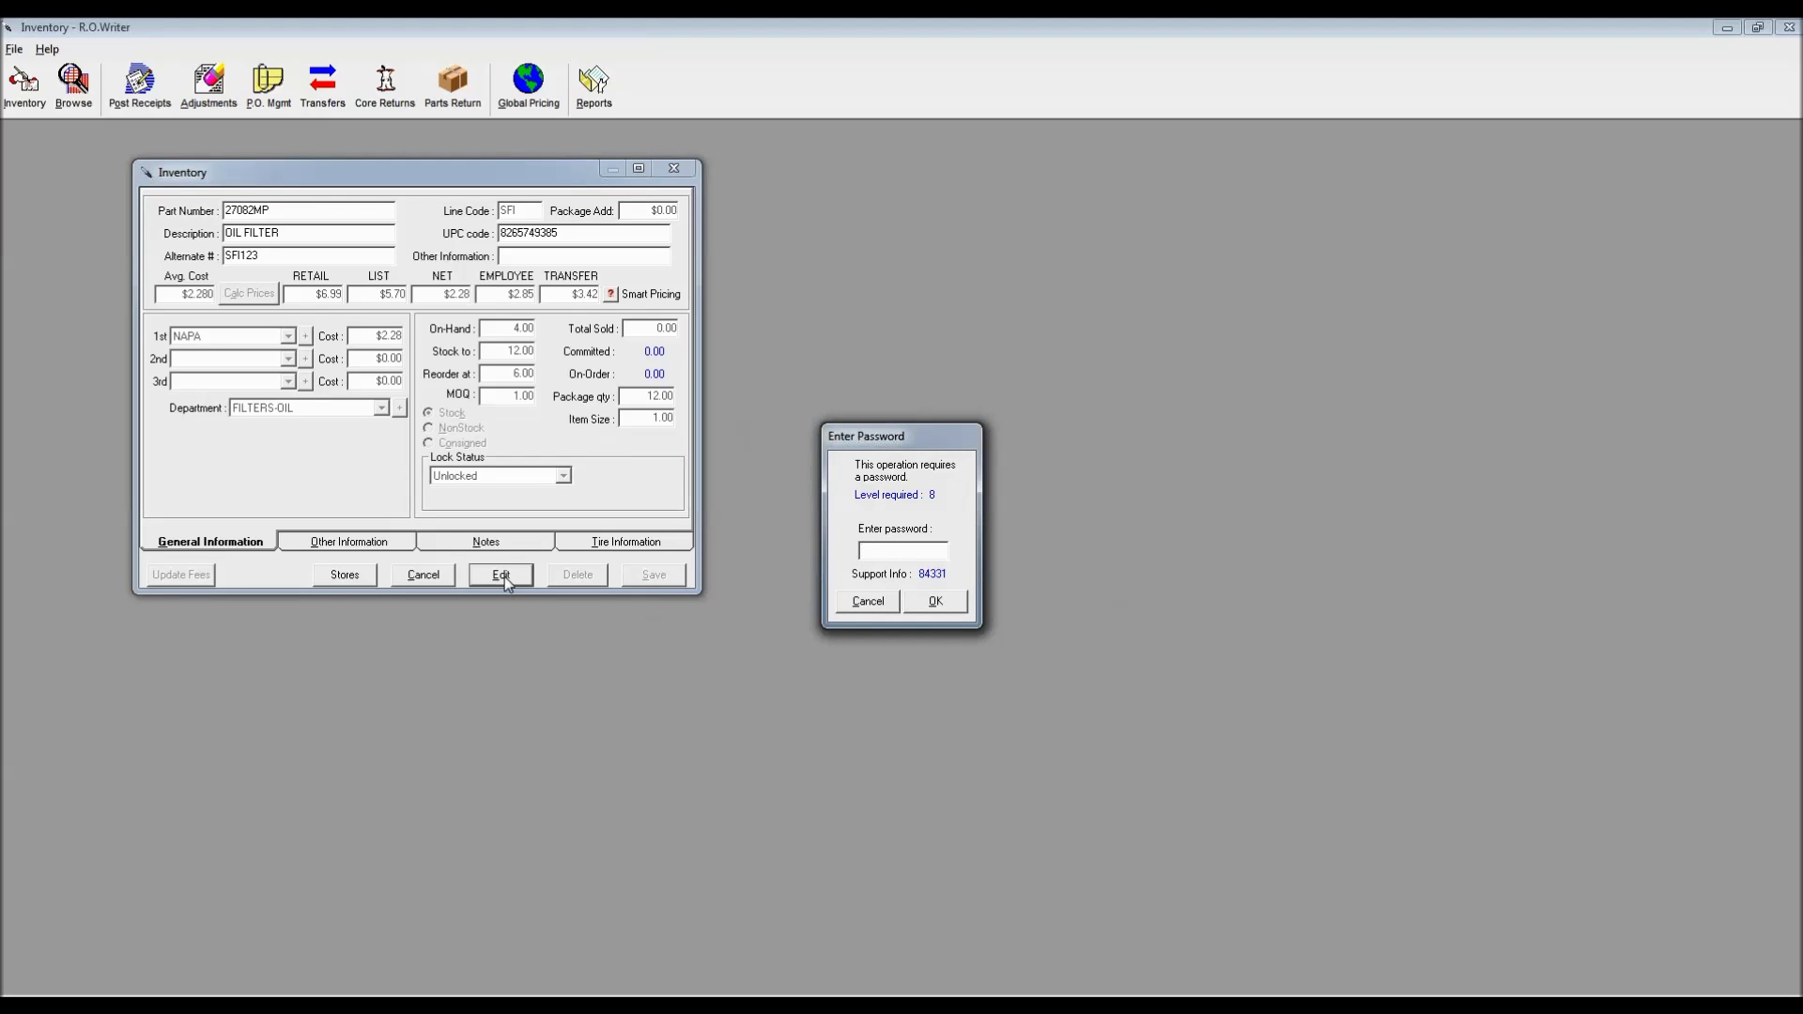
key("Return")
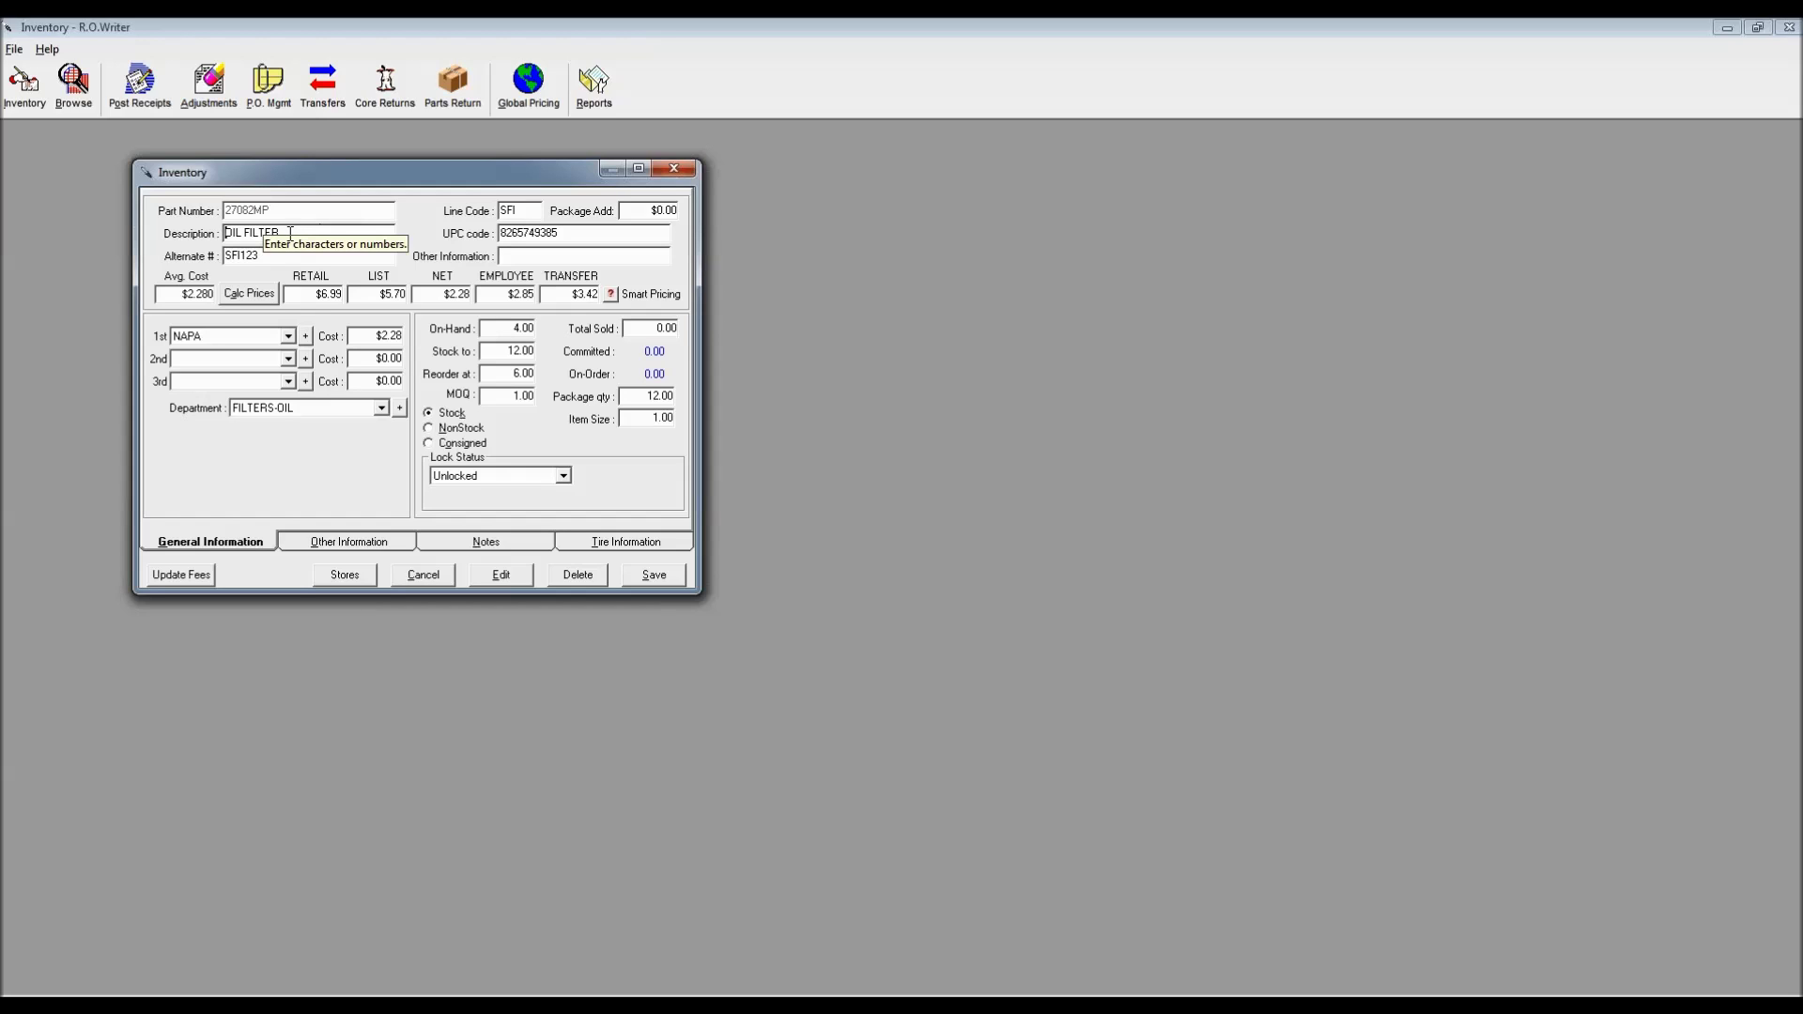
left_click(299, 234)
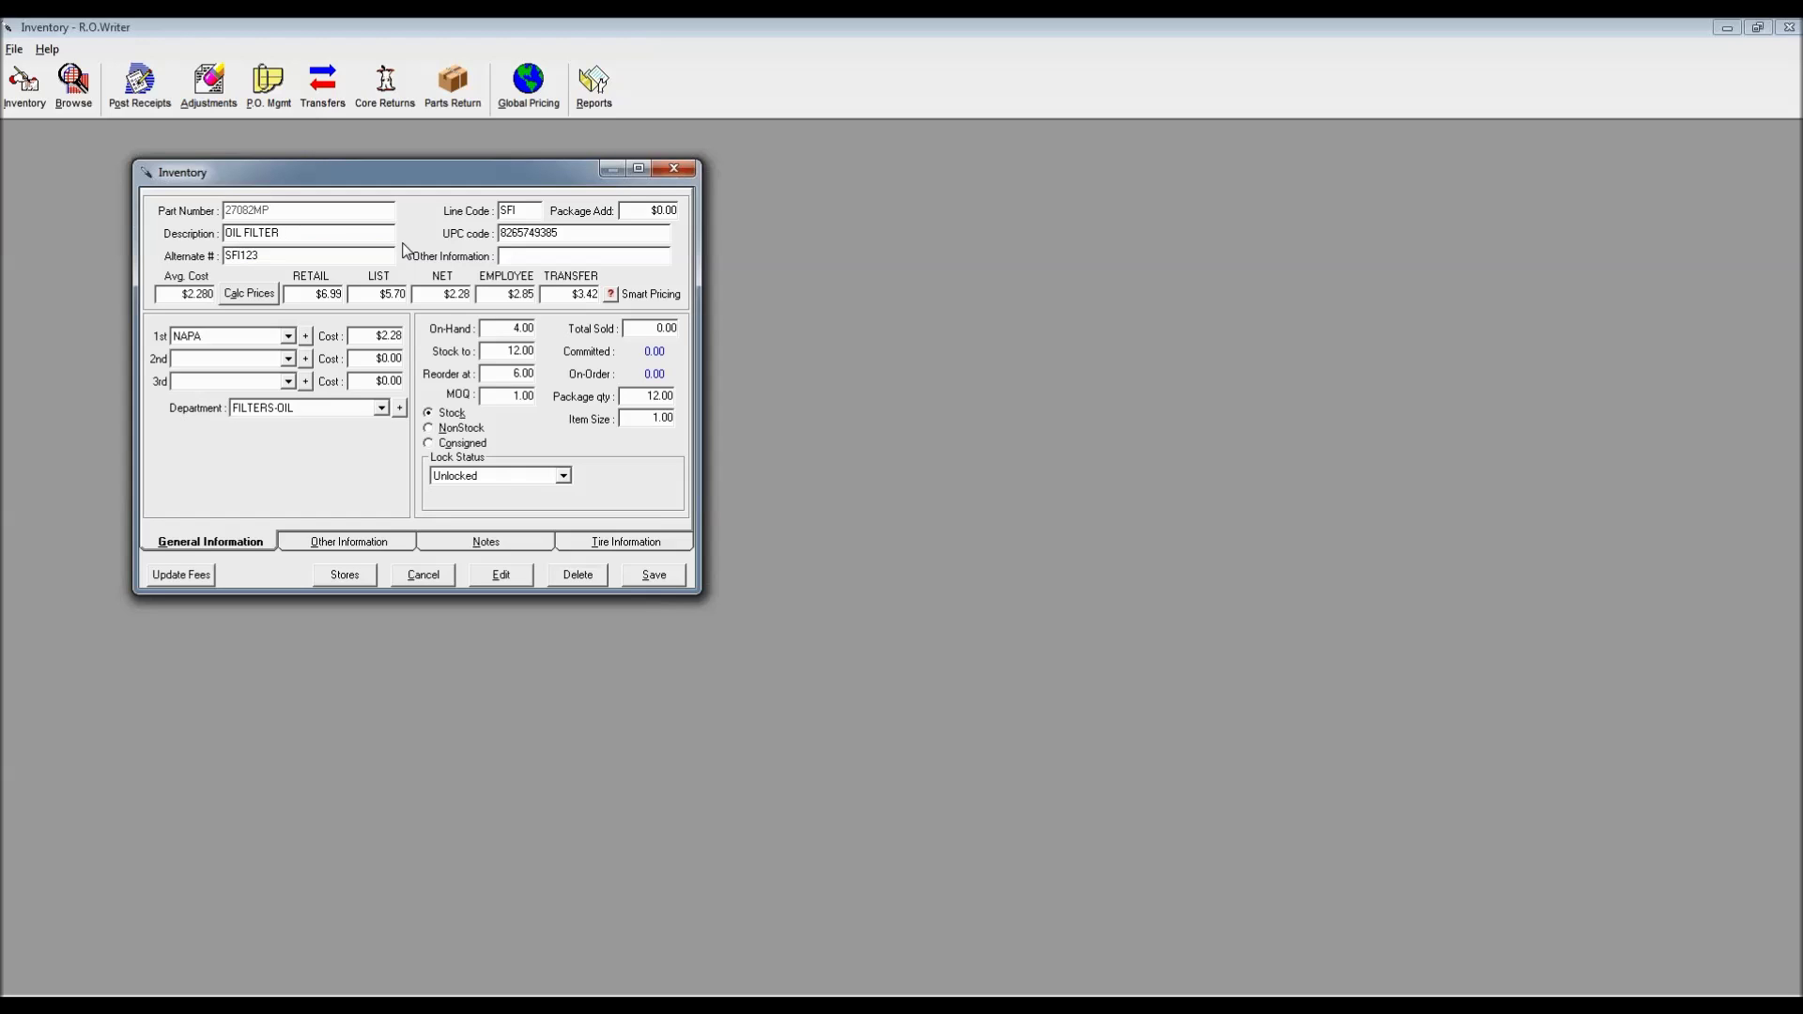
left_click(267, 257)
left_click(443, 969)
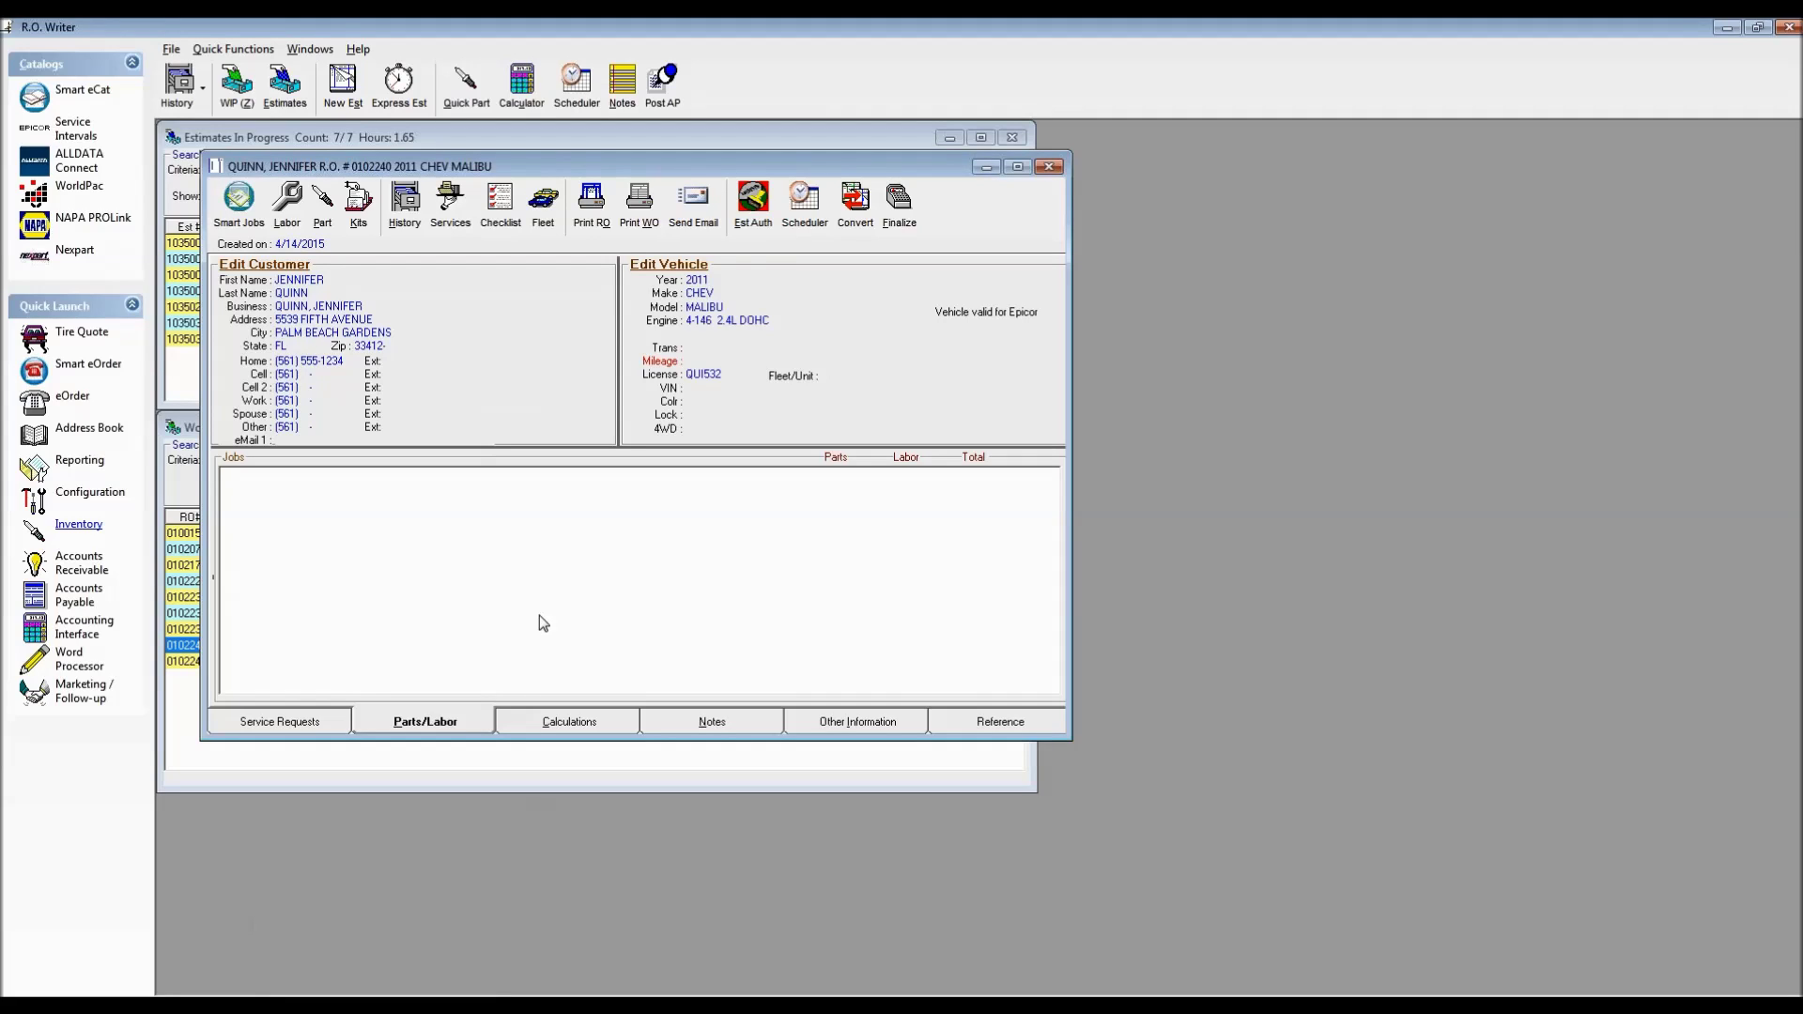
Confirm Quick Part finds alternate number SFI123, then start a new part entry typed as sfi123
left_click(467, 86)
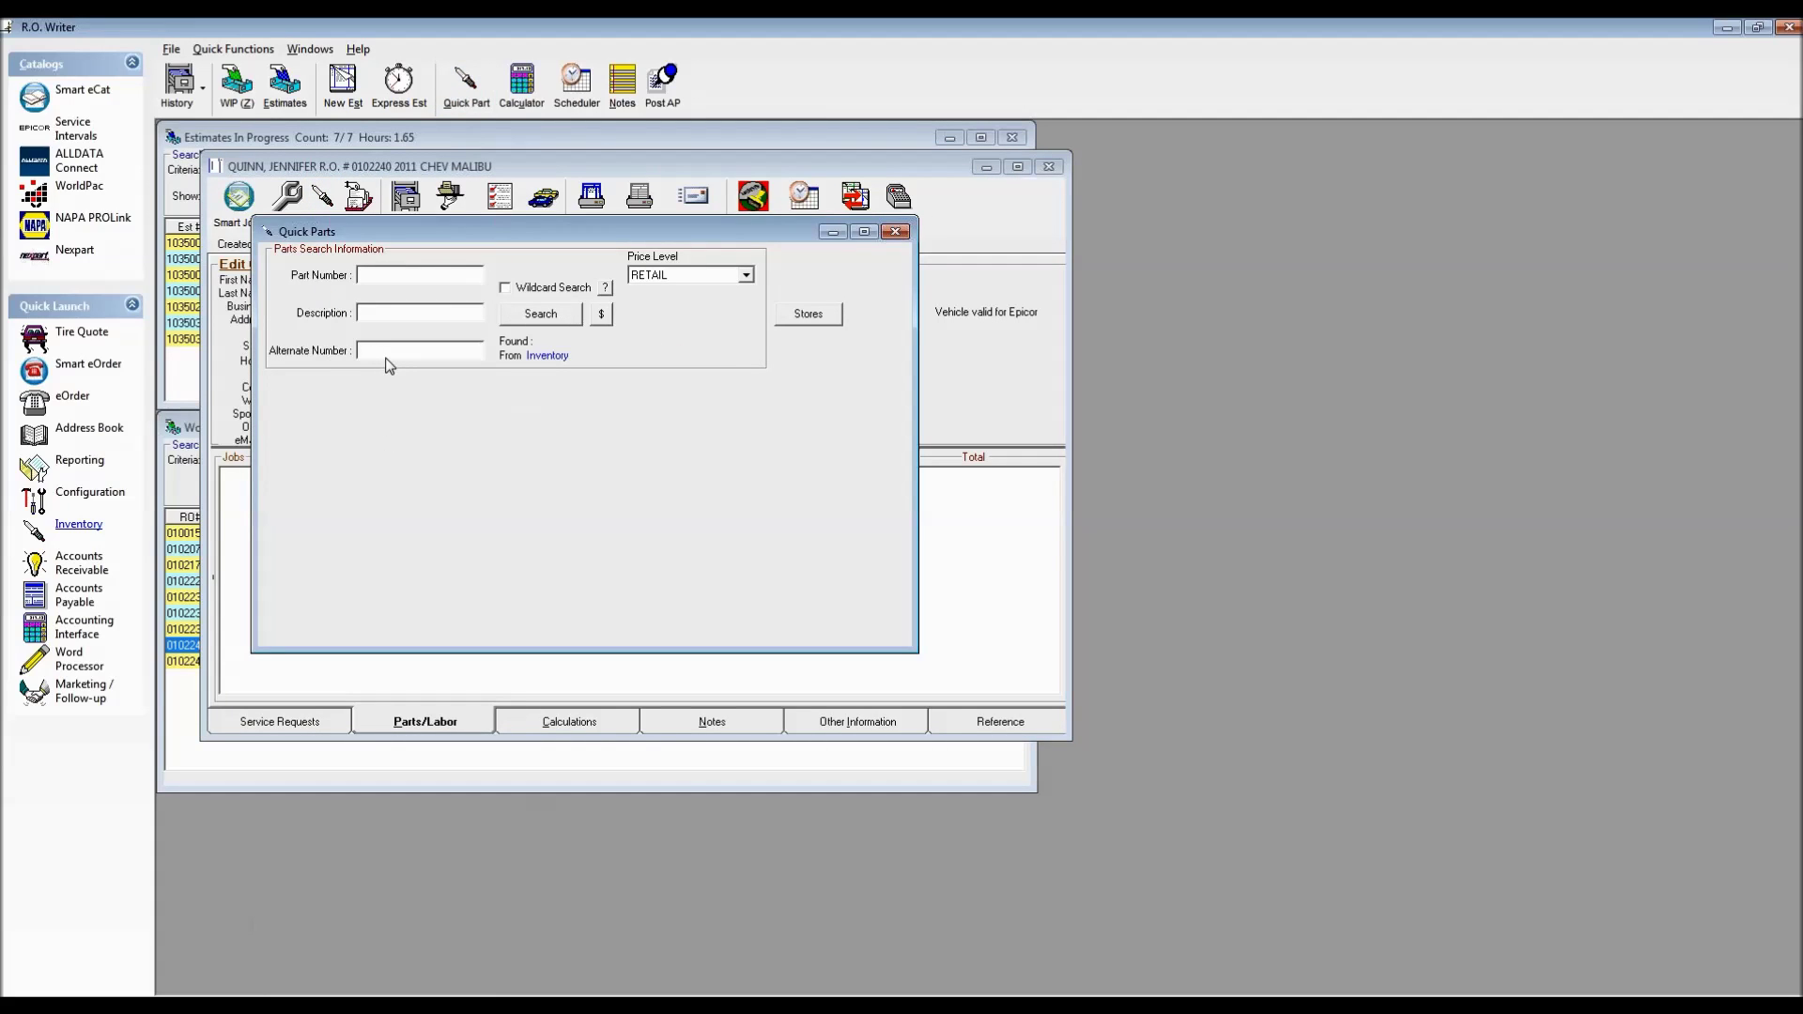
type("SFI123")
key("Return")
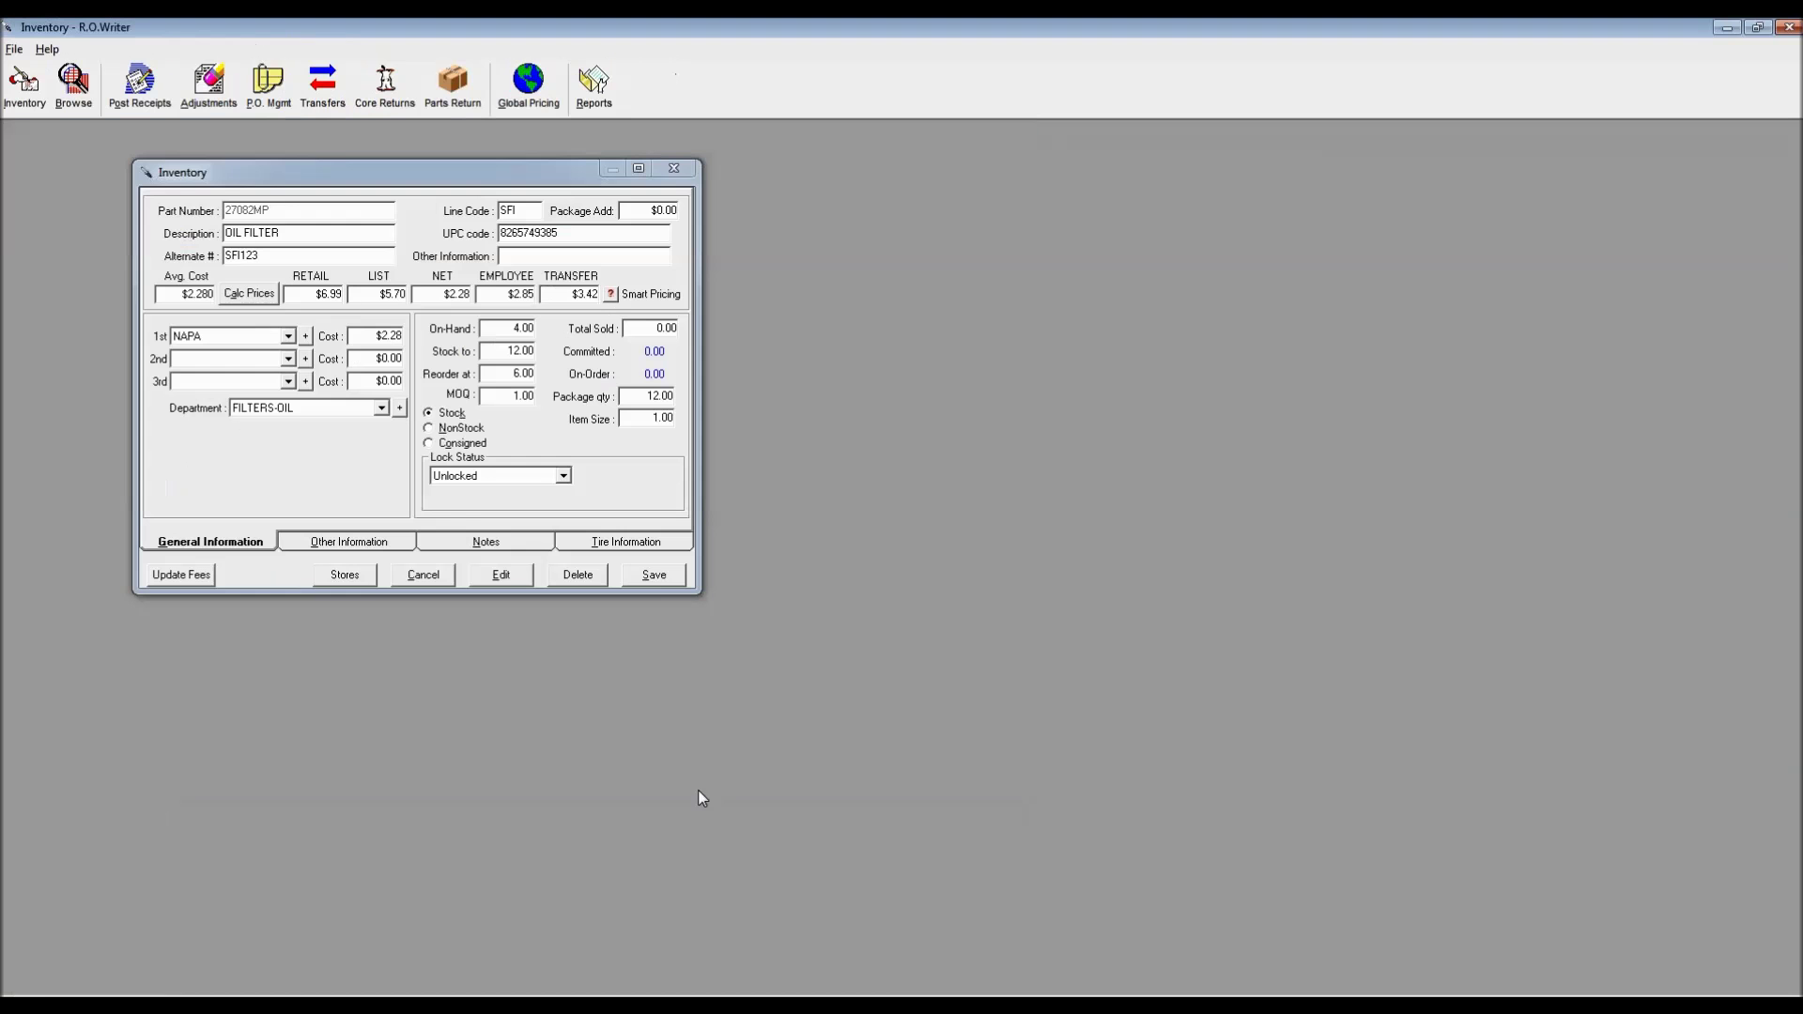
left_click_drag(261, 258, 224, 258)
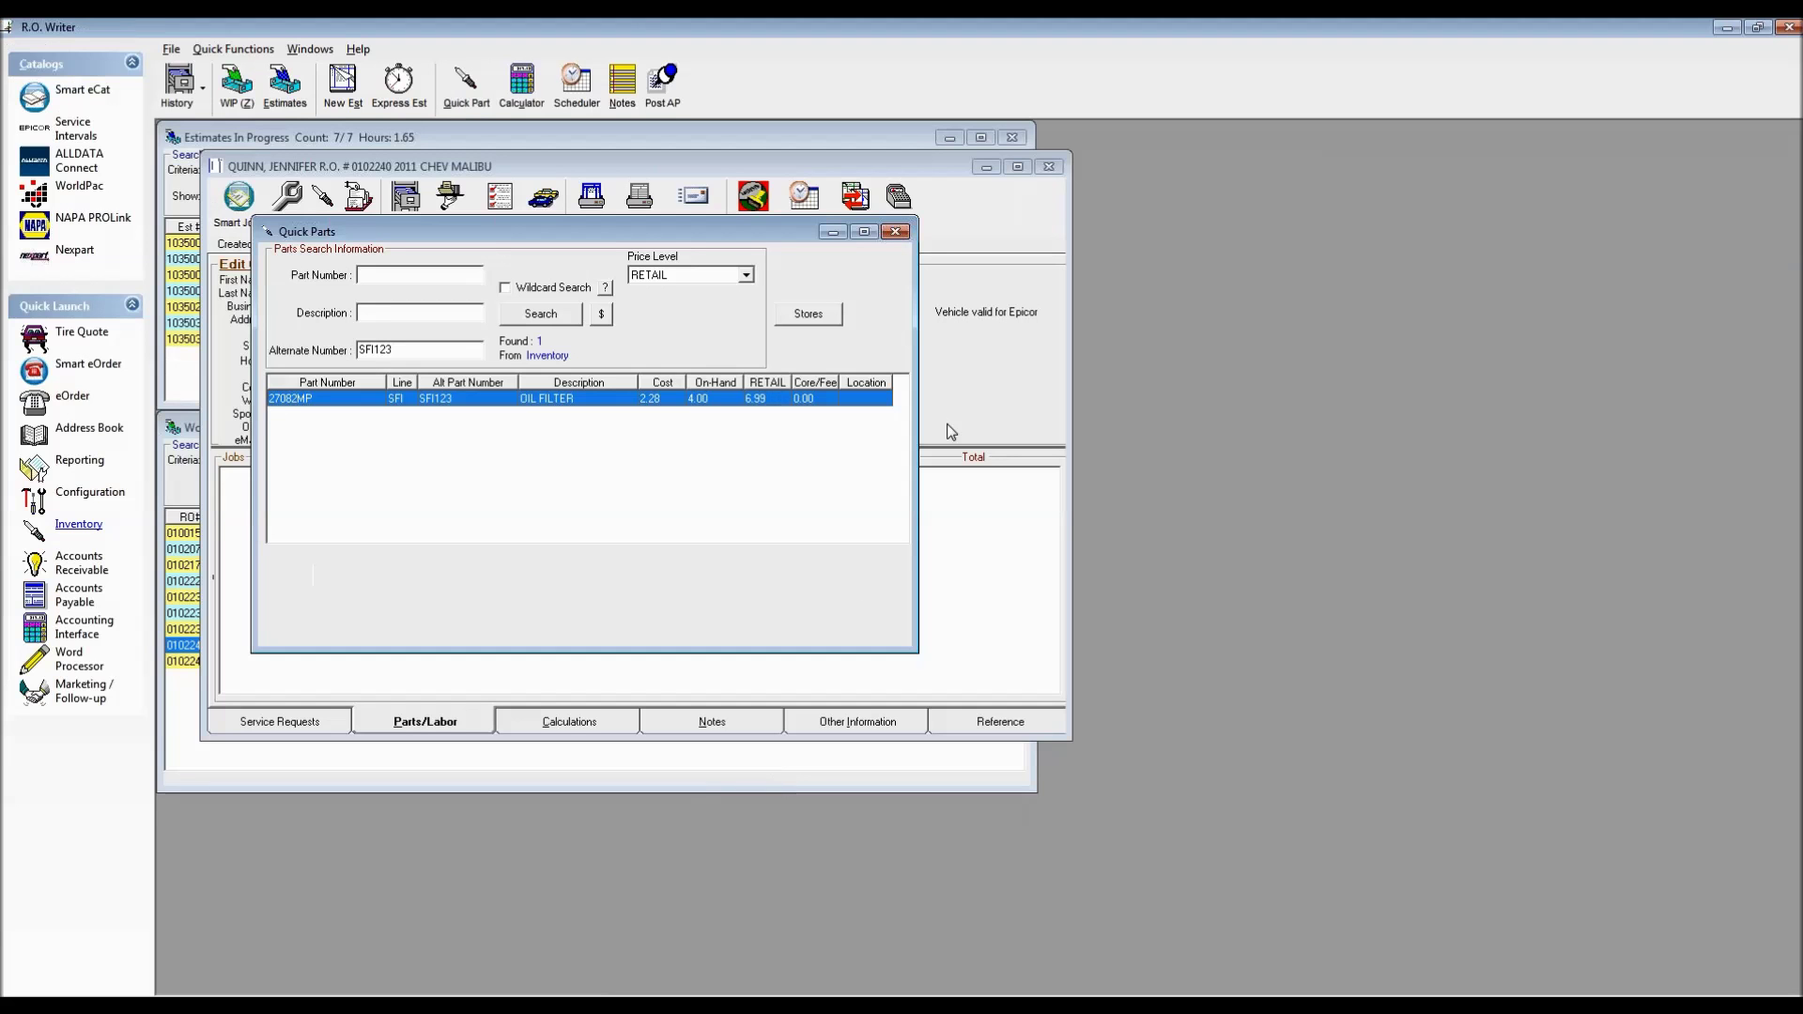
left_click(894, 232)
left_click(325, 209)
type("sfi123")
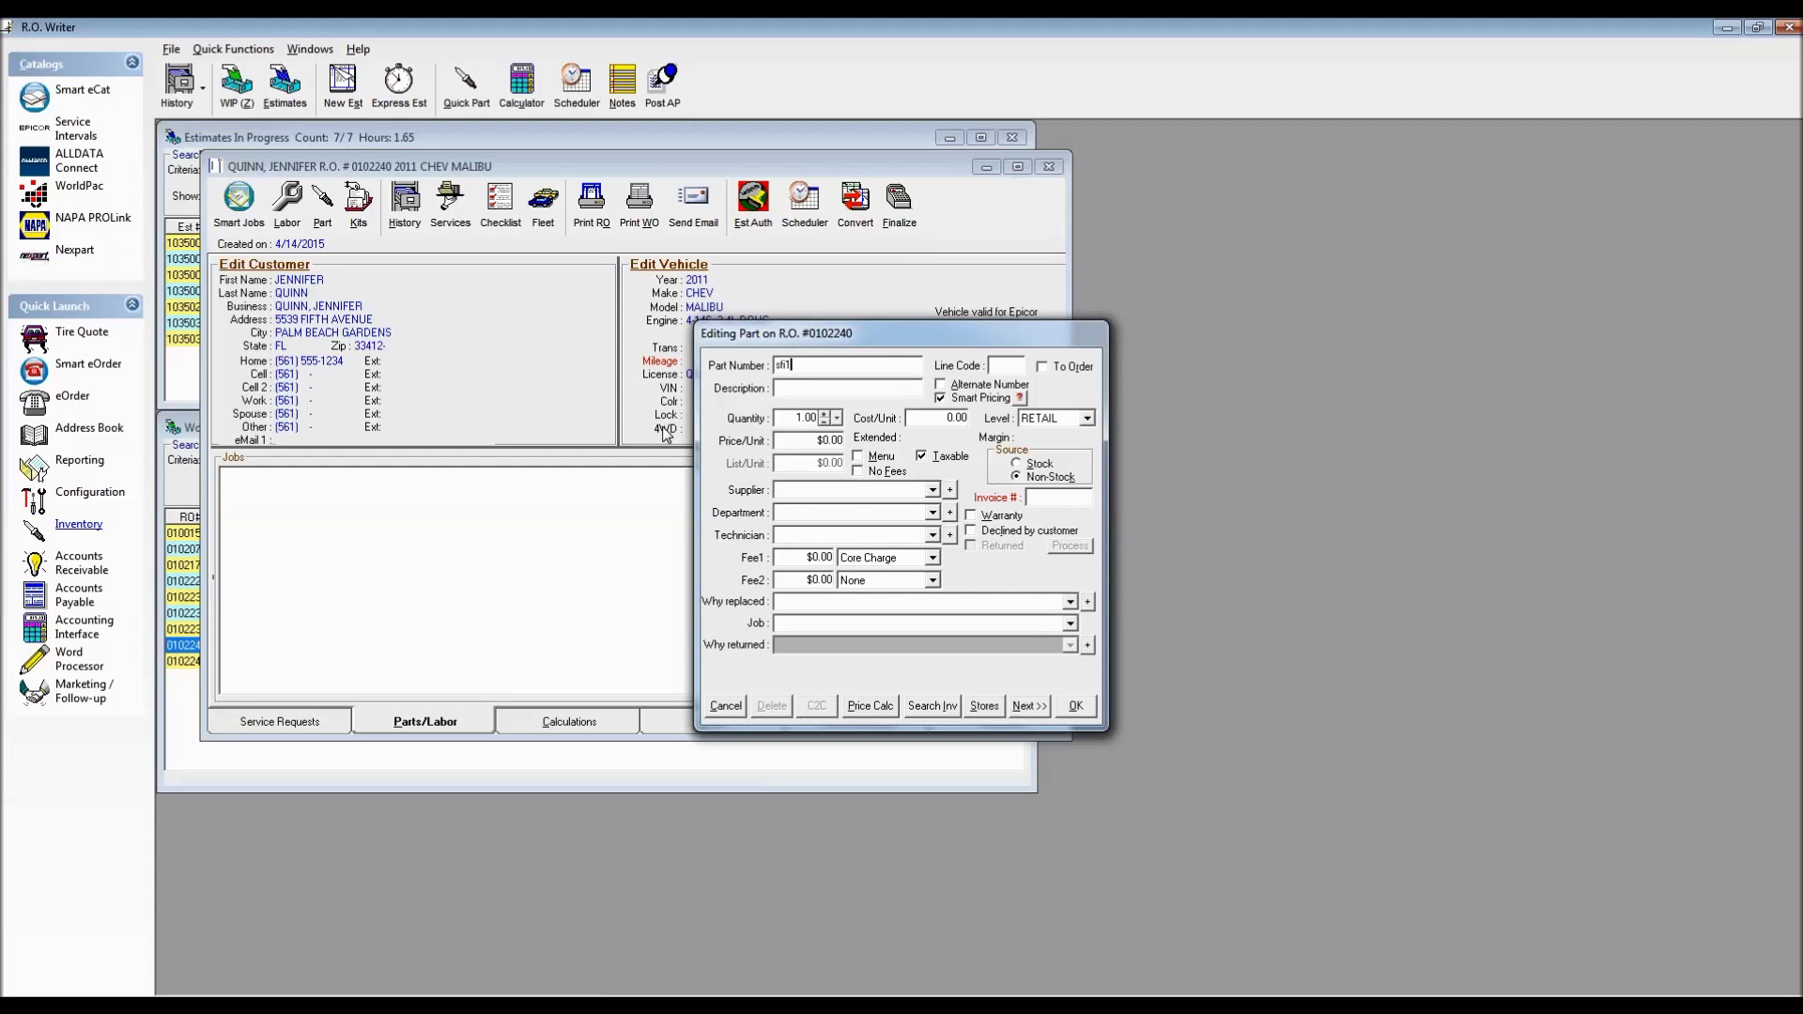
Mark sfi123 as an alternate number and look it up in the parts list
left_click(940, 386)
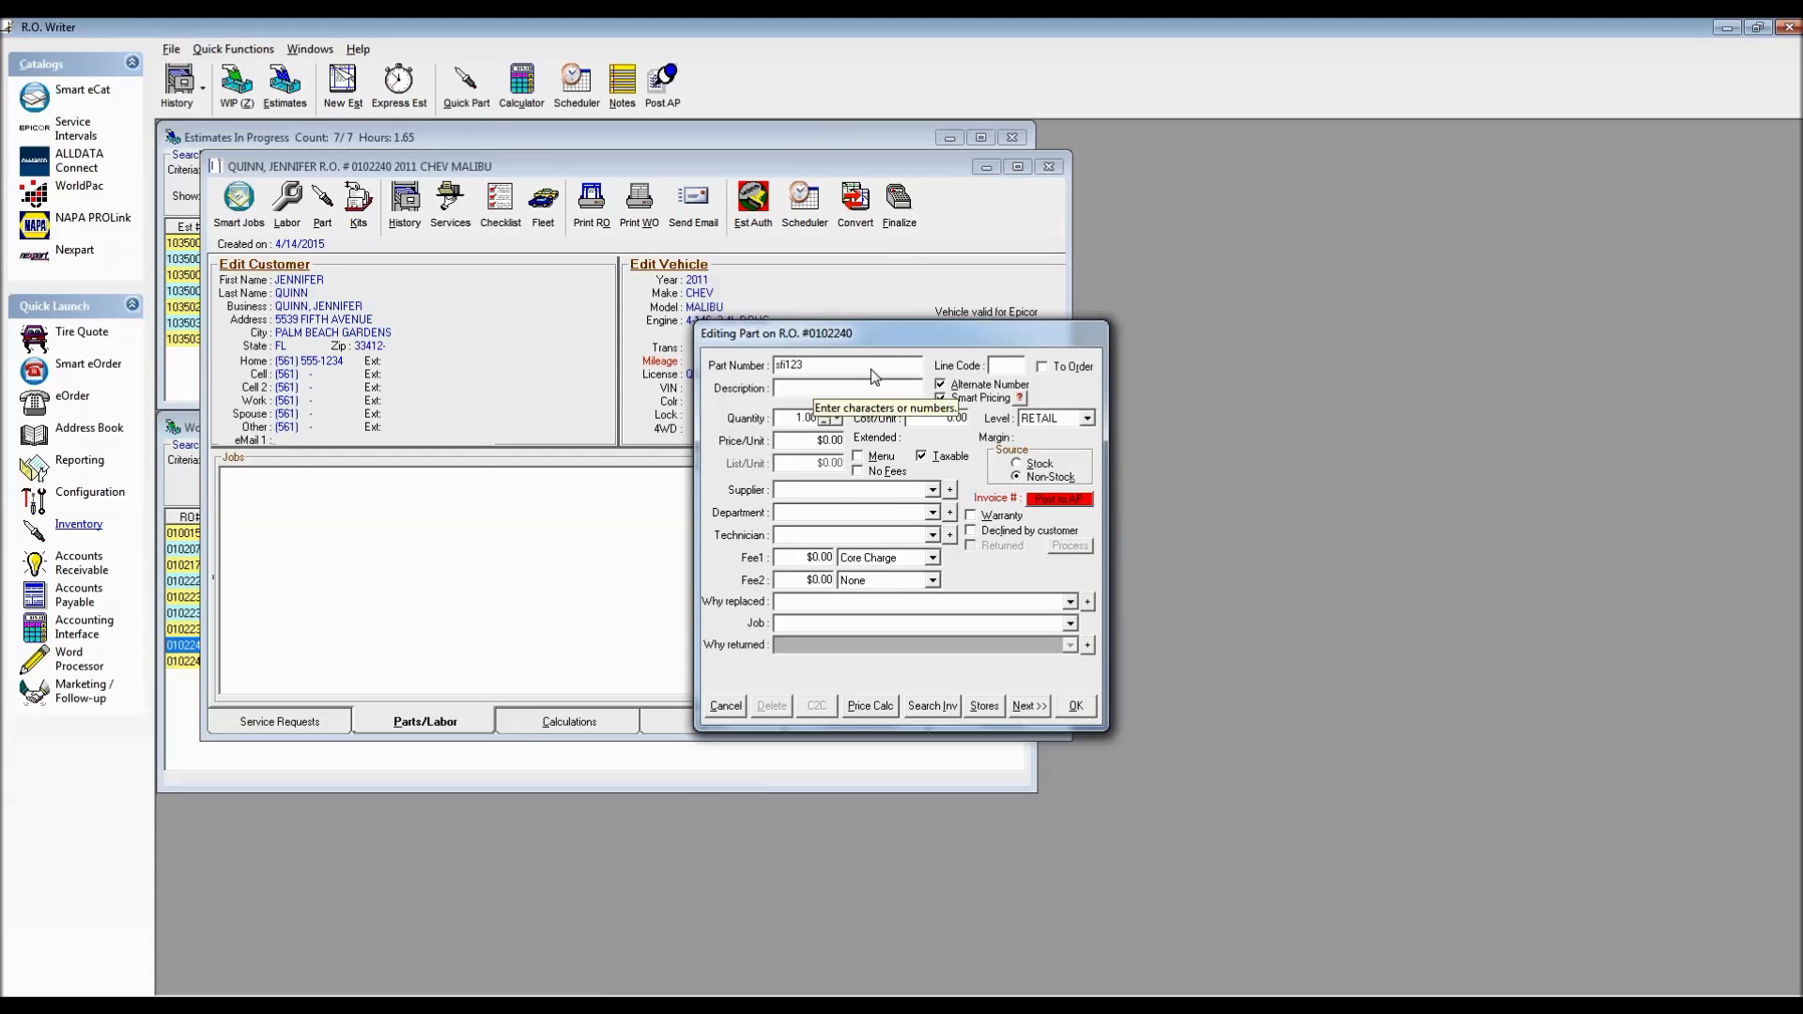
key("Tab")
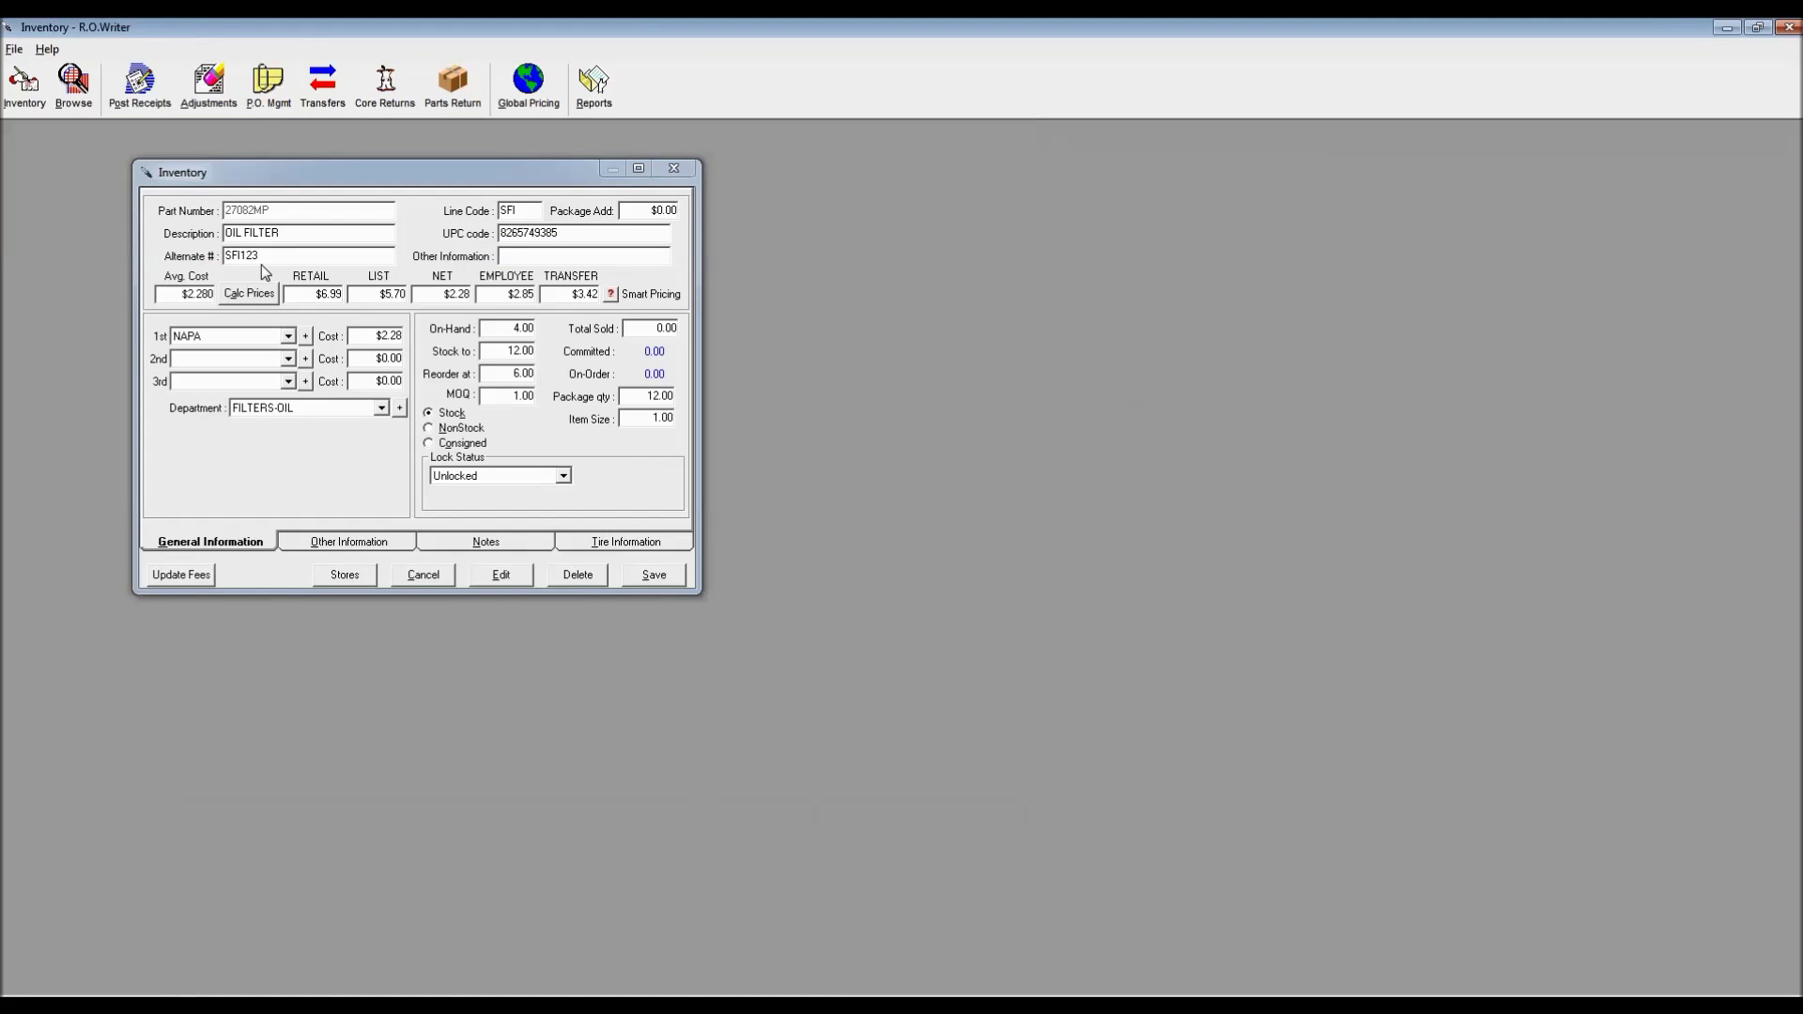
Open the Inventory window for oil filter 27082MP from the Parts List
double_click(270, 258)
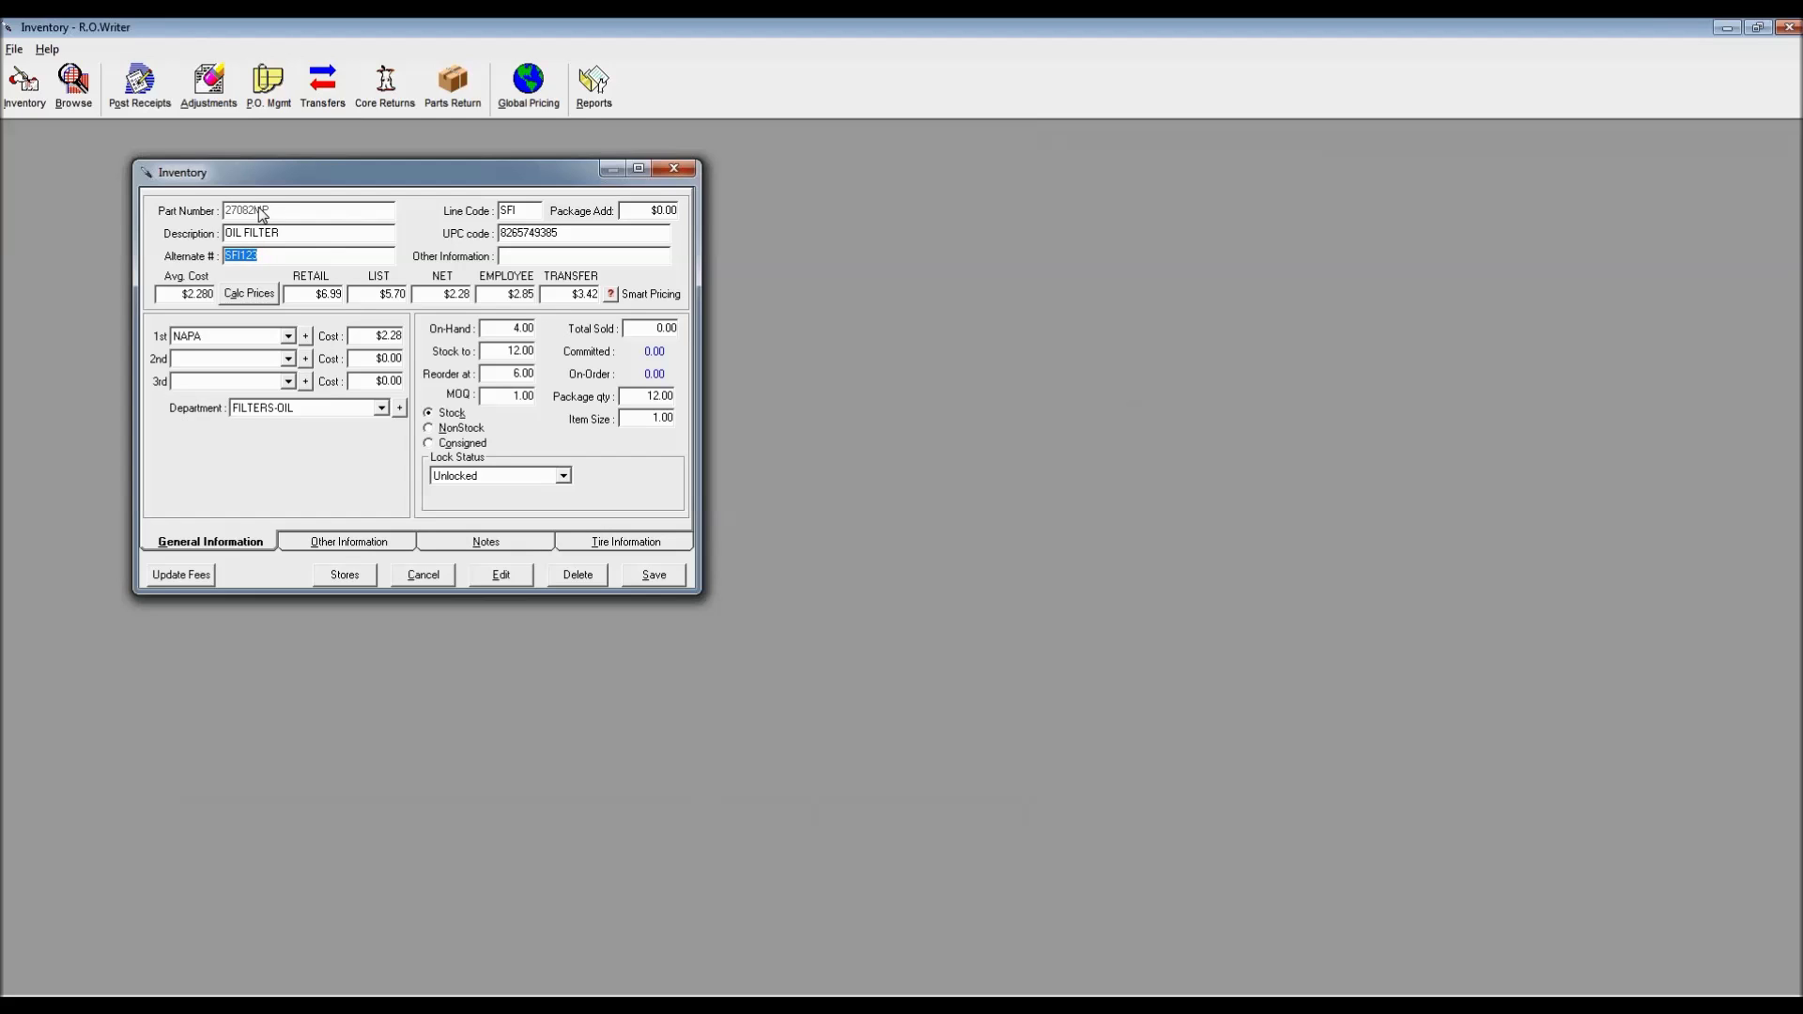
key("Tab")
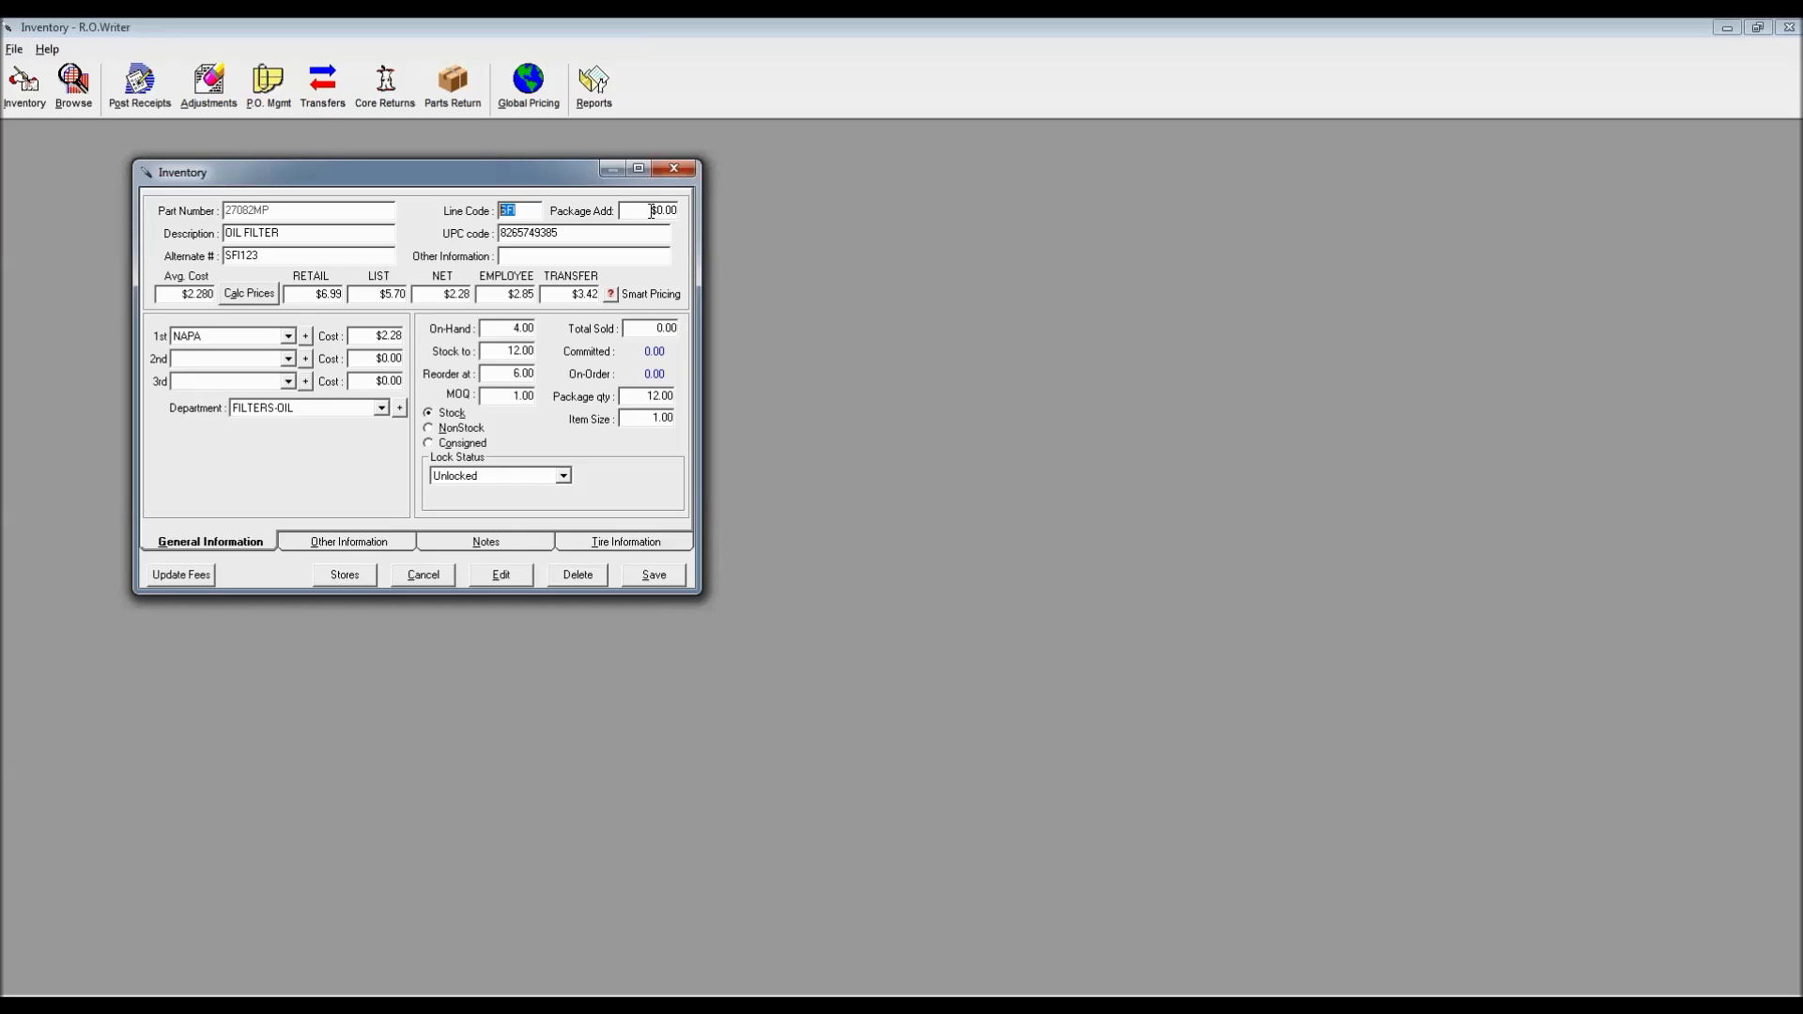
Enter a $10.00 Package Add charge, cancel the pending part entry, and launch Configuration
key("Tab")
type("10")
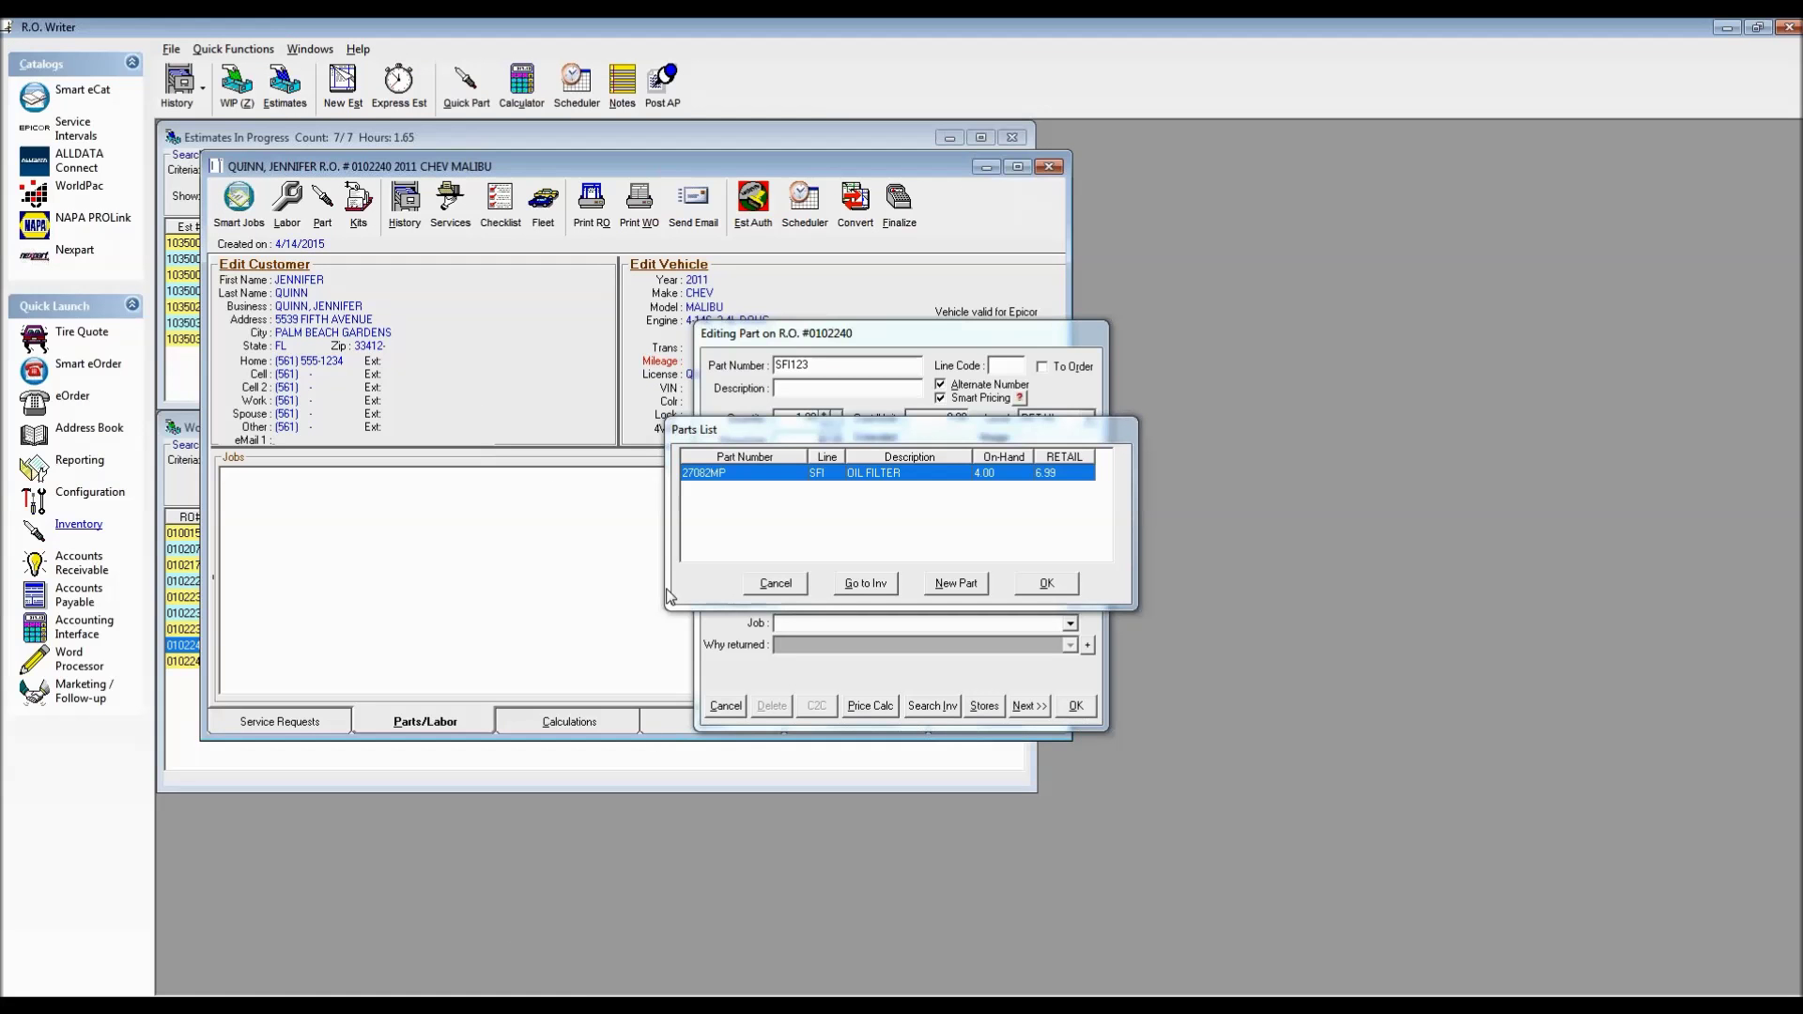
left_click(789, 588)
left_click(725, 707)
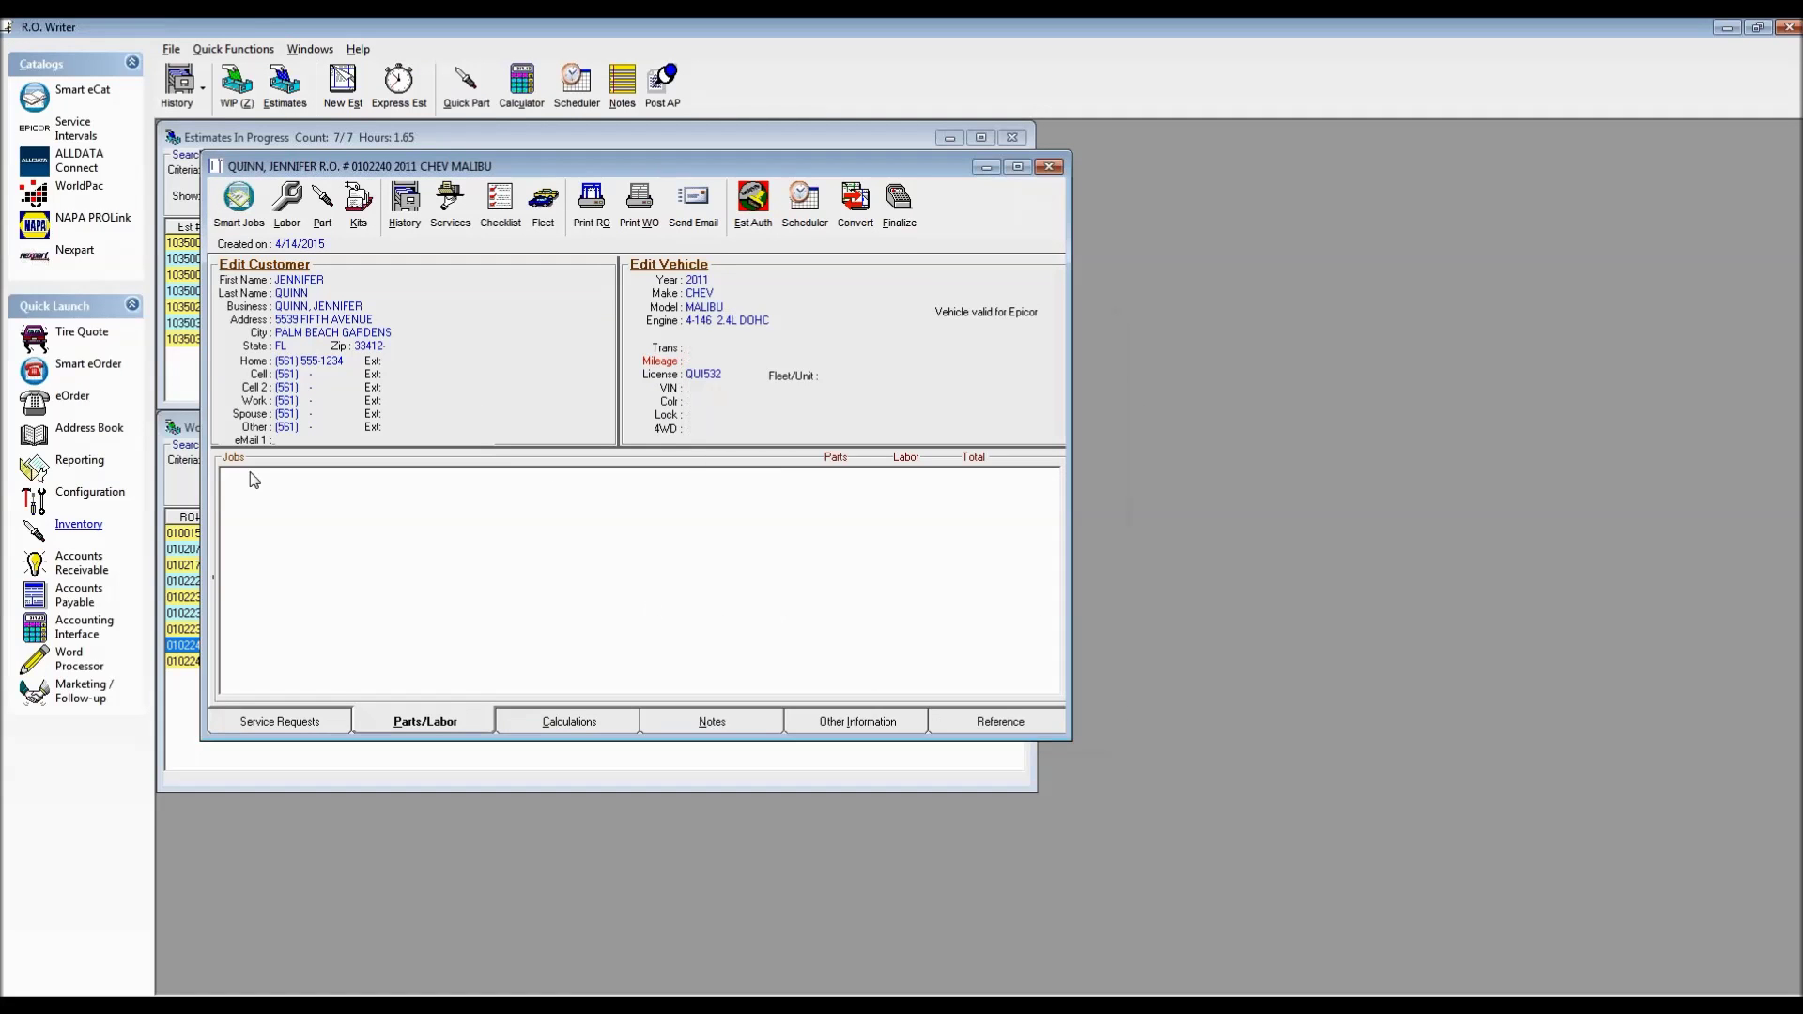
left_click(84, 498)
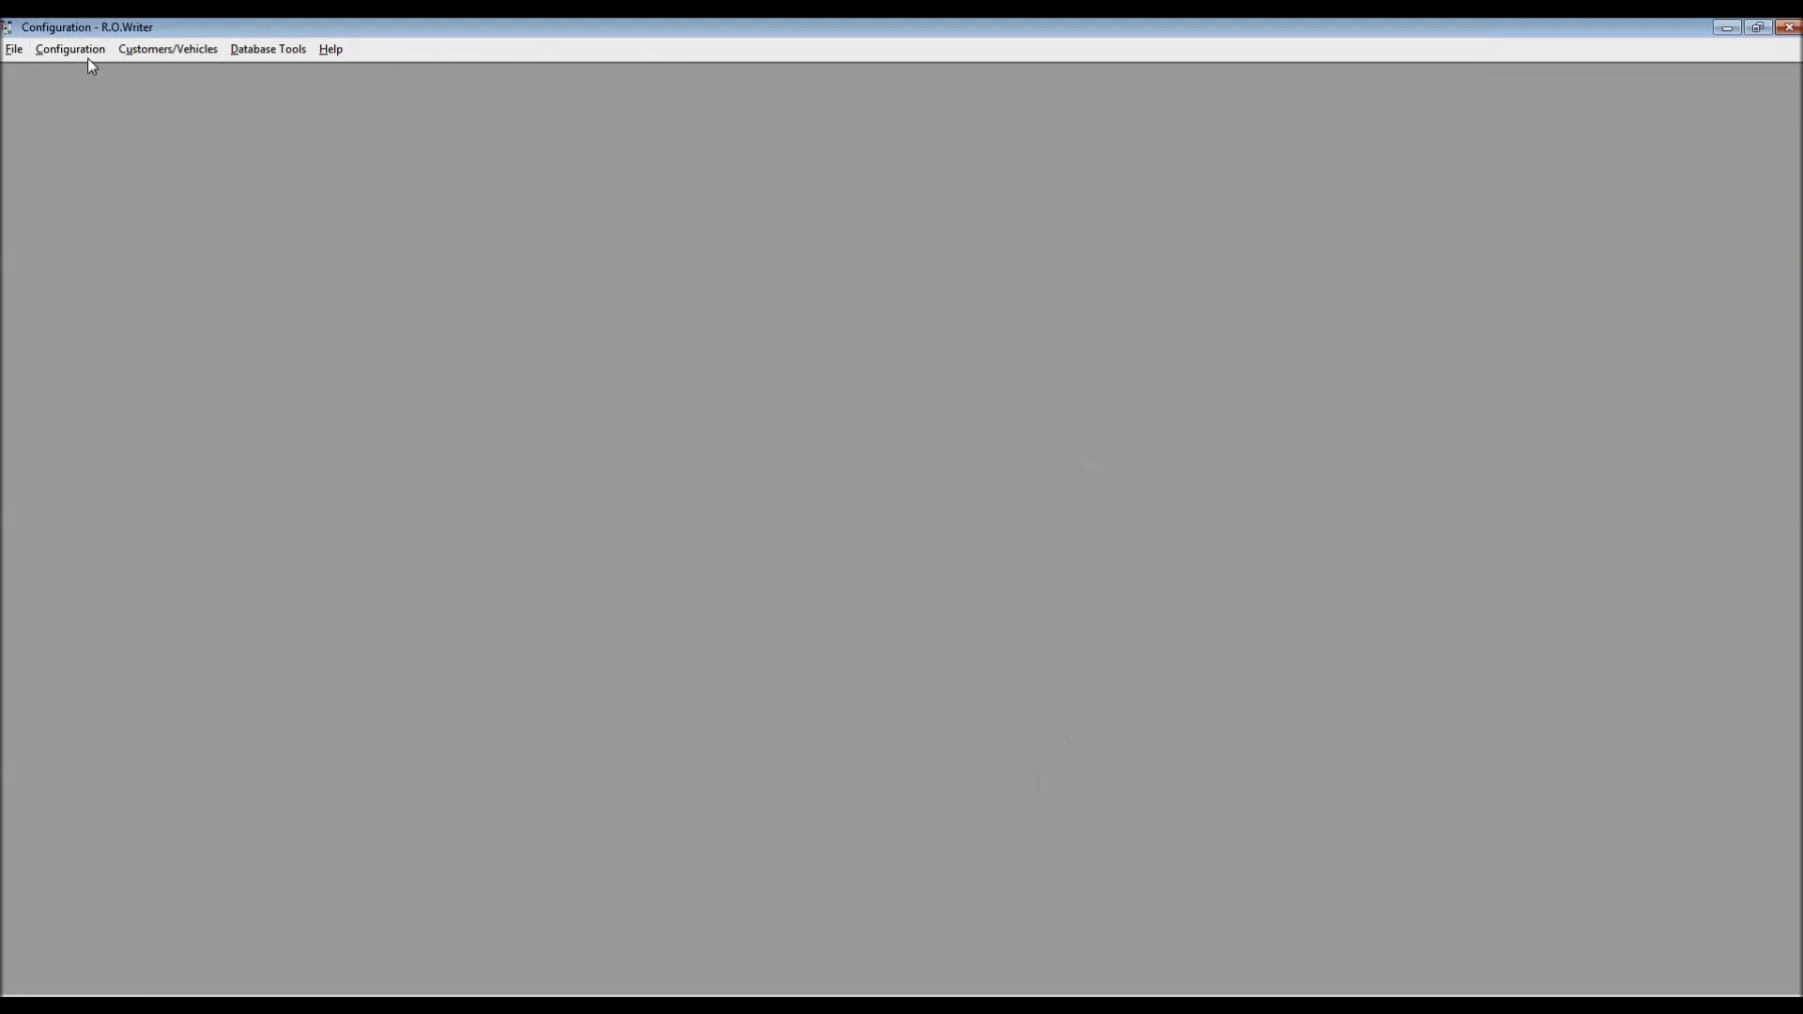
Open R.O. Options under Configuration's Repair Order category, confirming the password
left_click(69, 51)
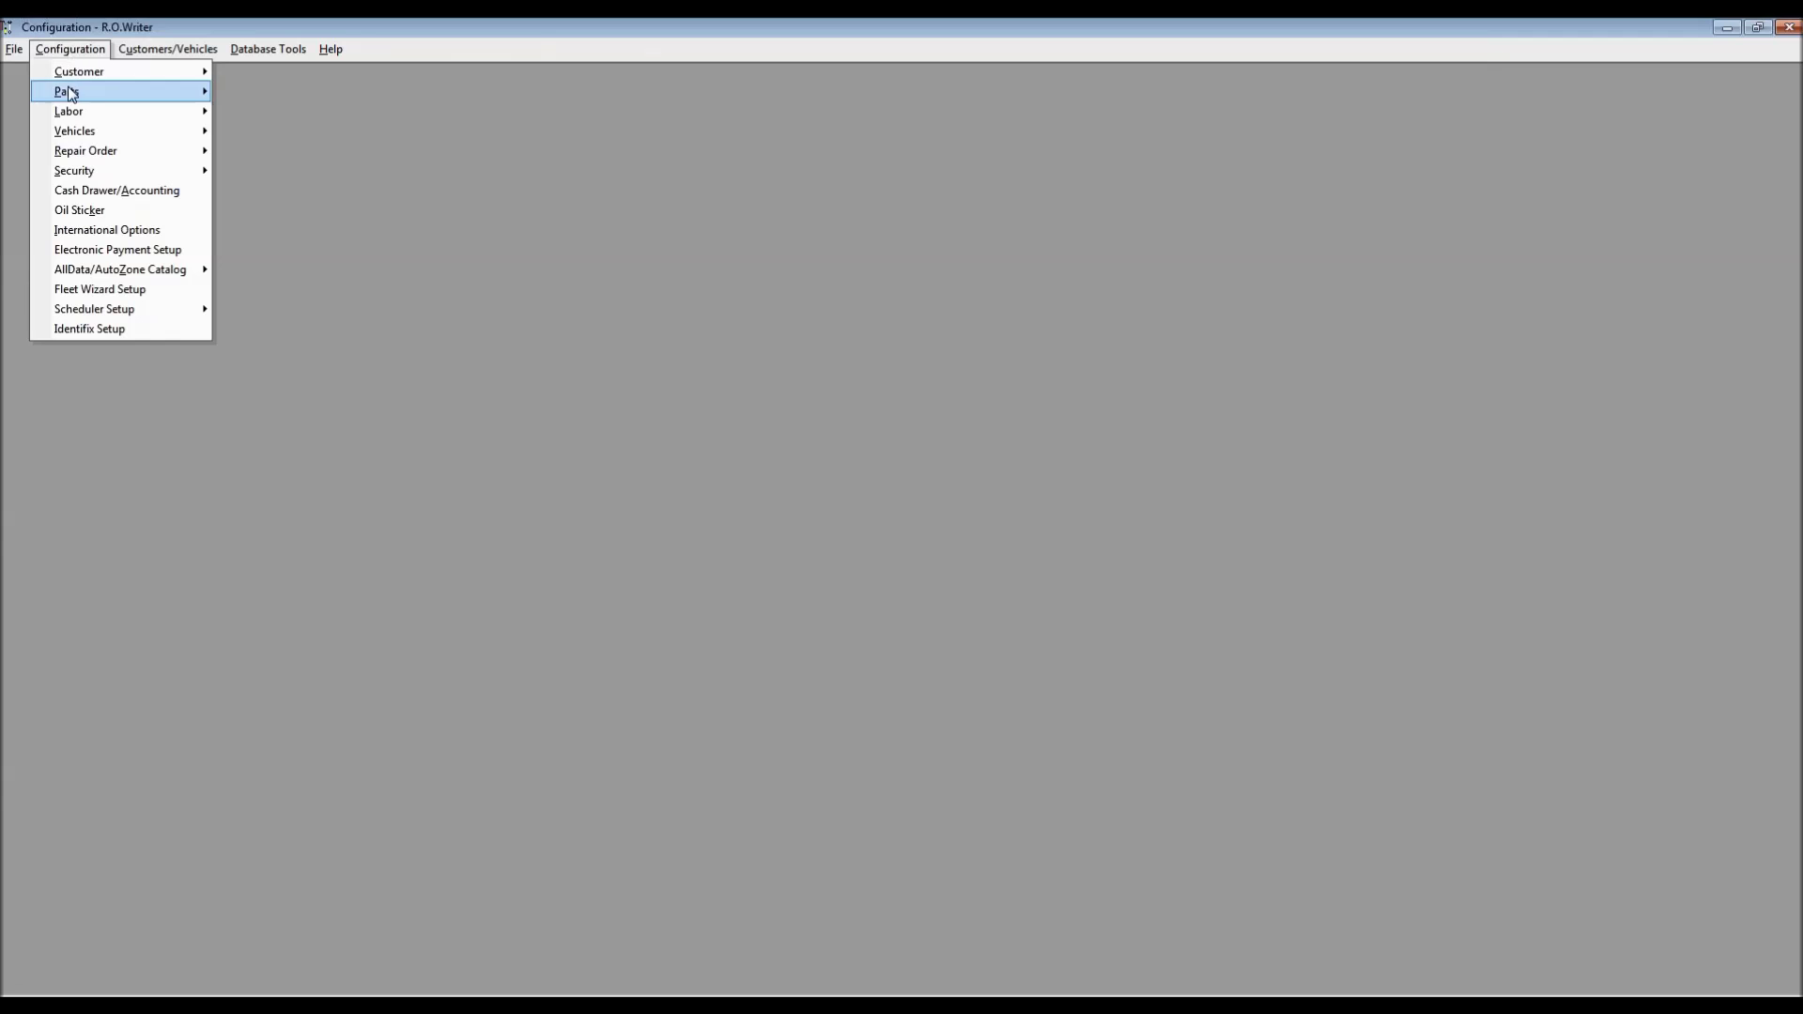
mouse_move(151, 153)
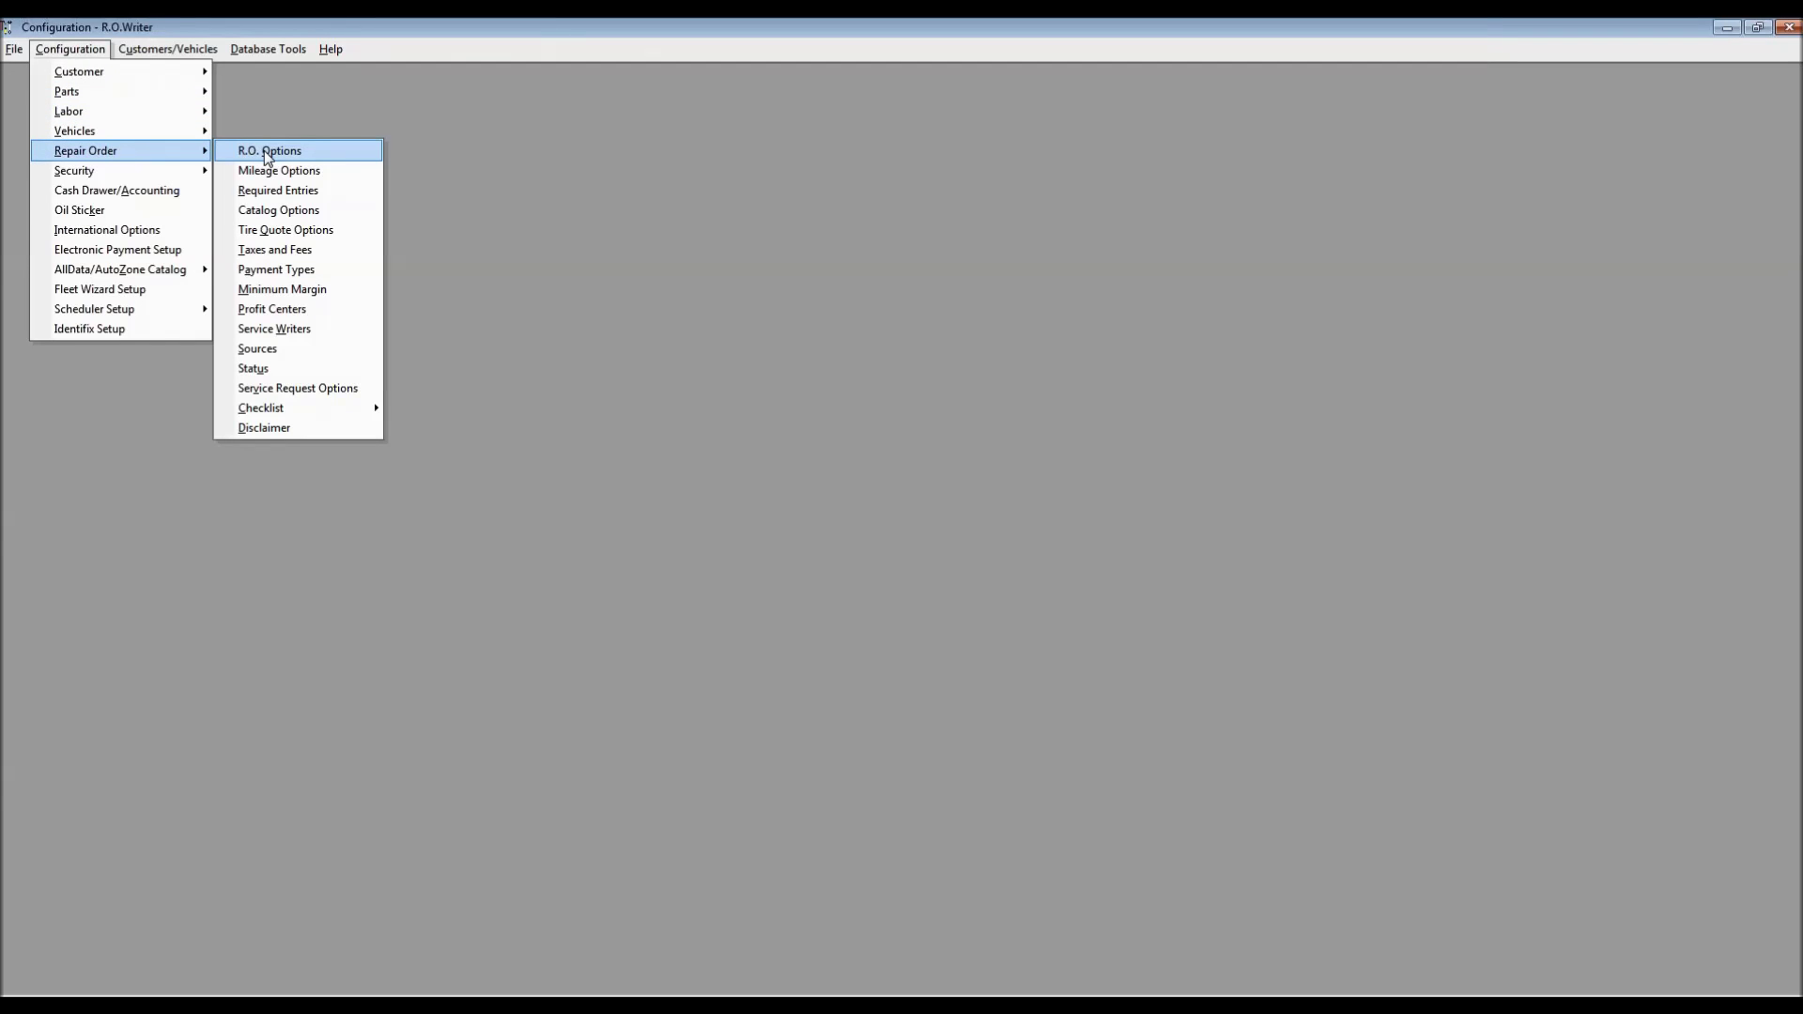
left_click(266, 152)
key("Return")
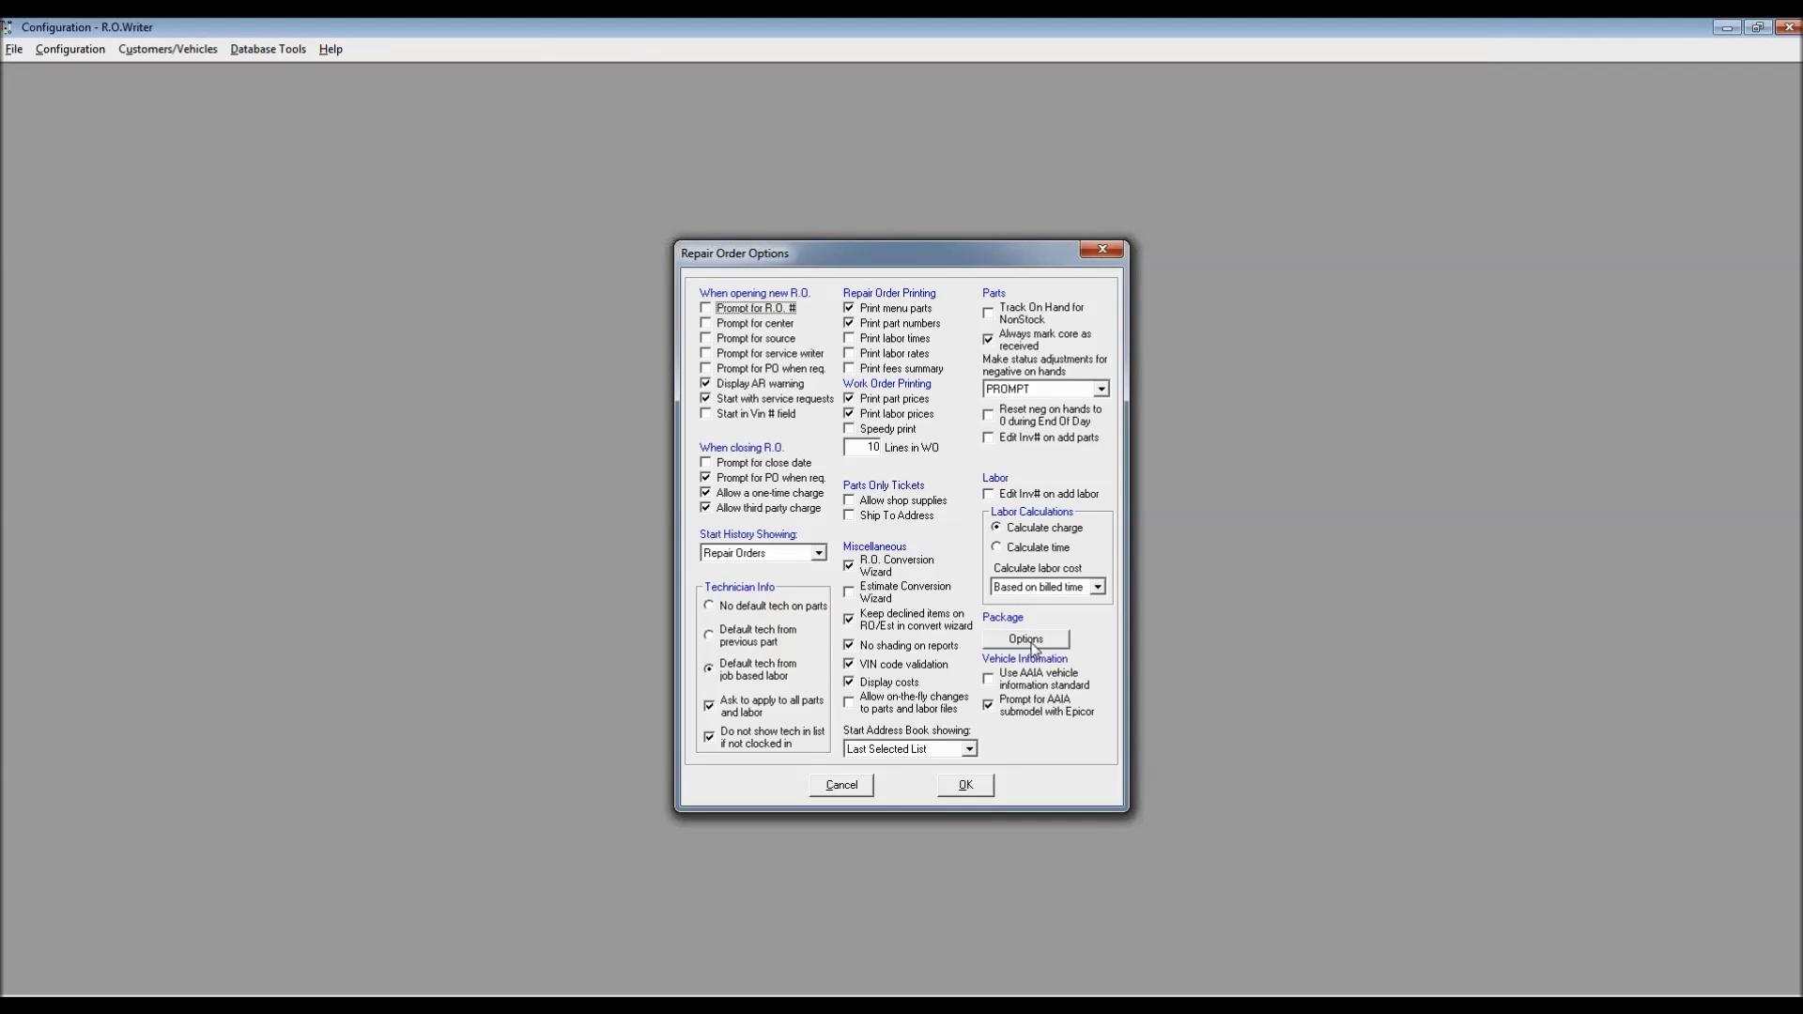
Open the Package Options dialog and move it to the upper left
left_click(1028, 642)
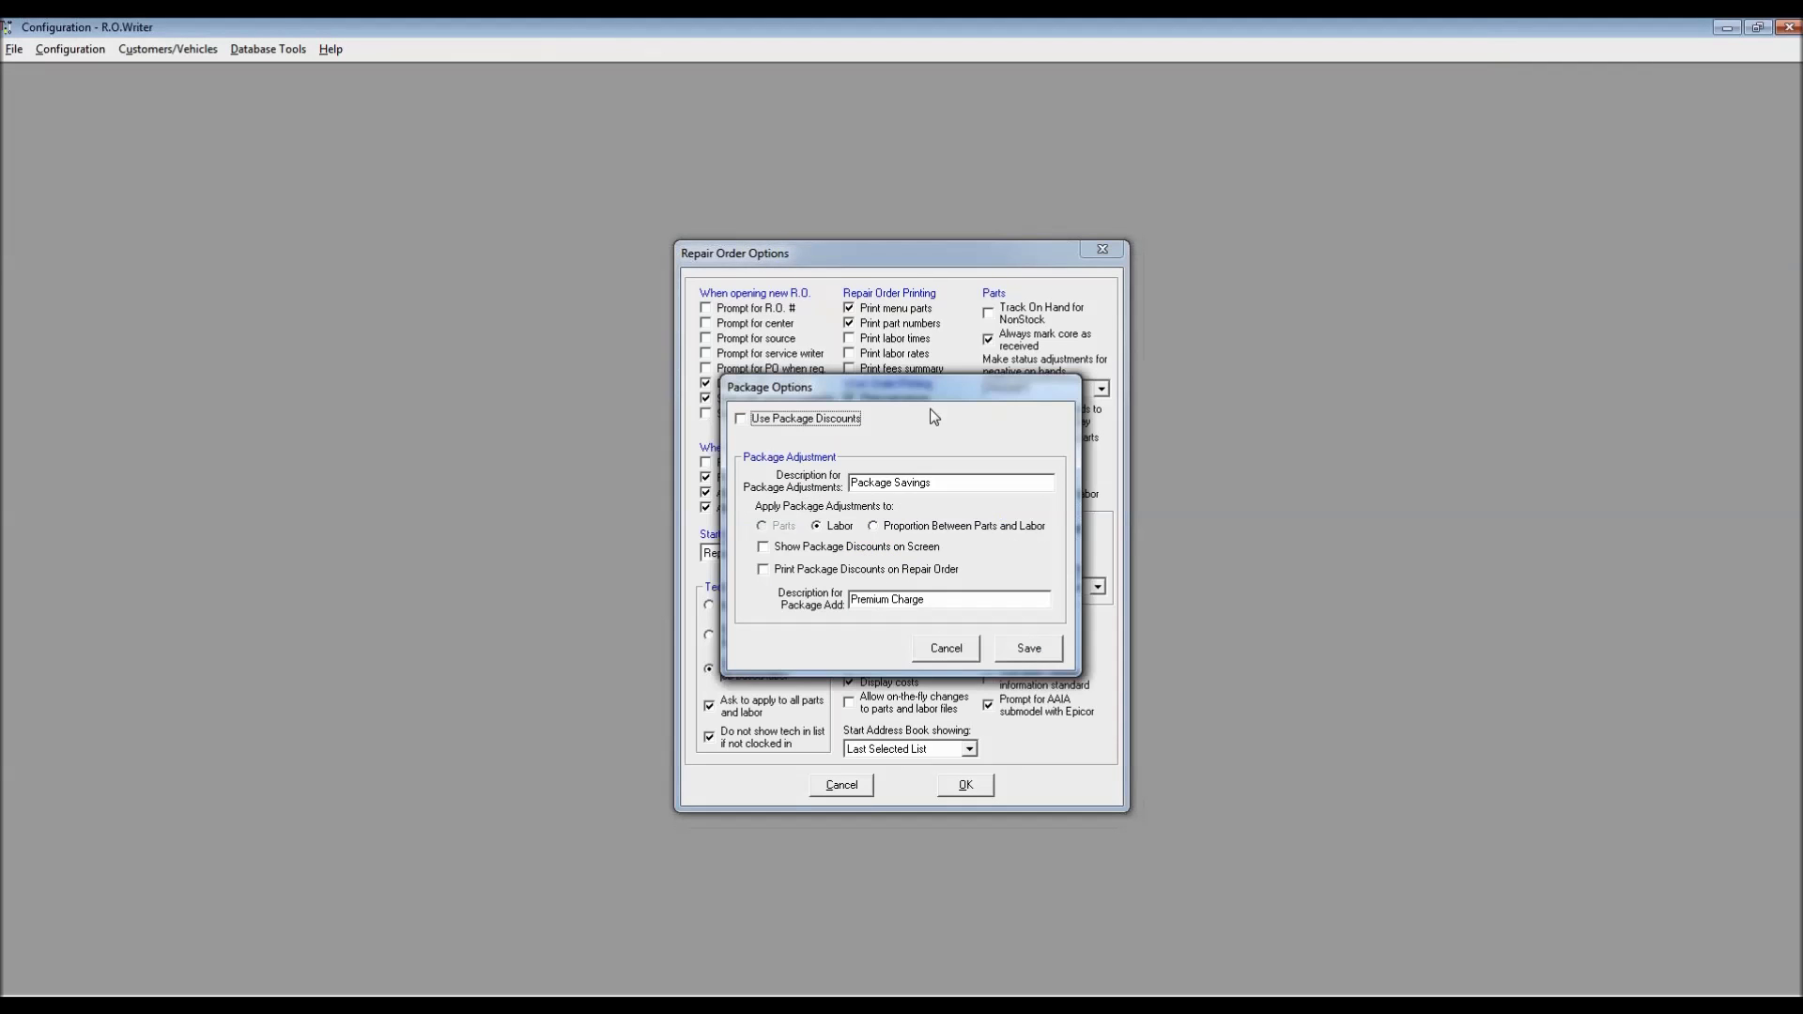
left_click_drag(862, 380, 266, 81)
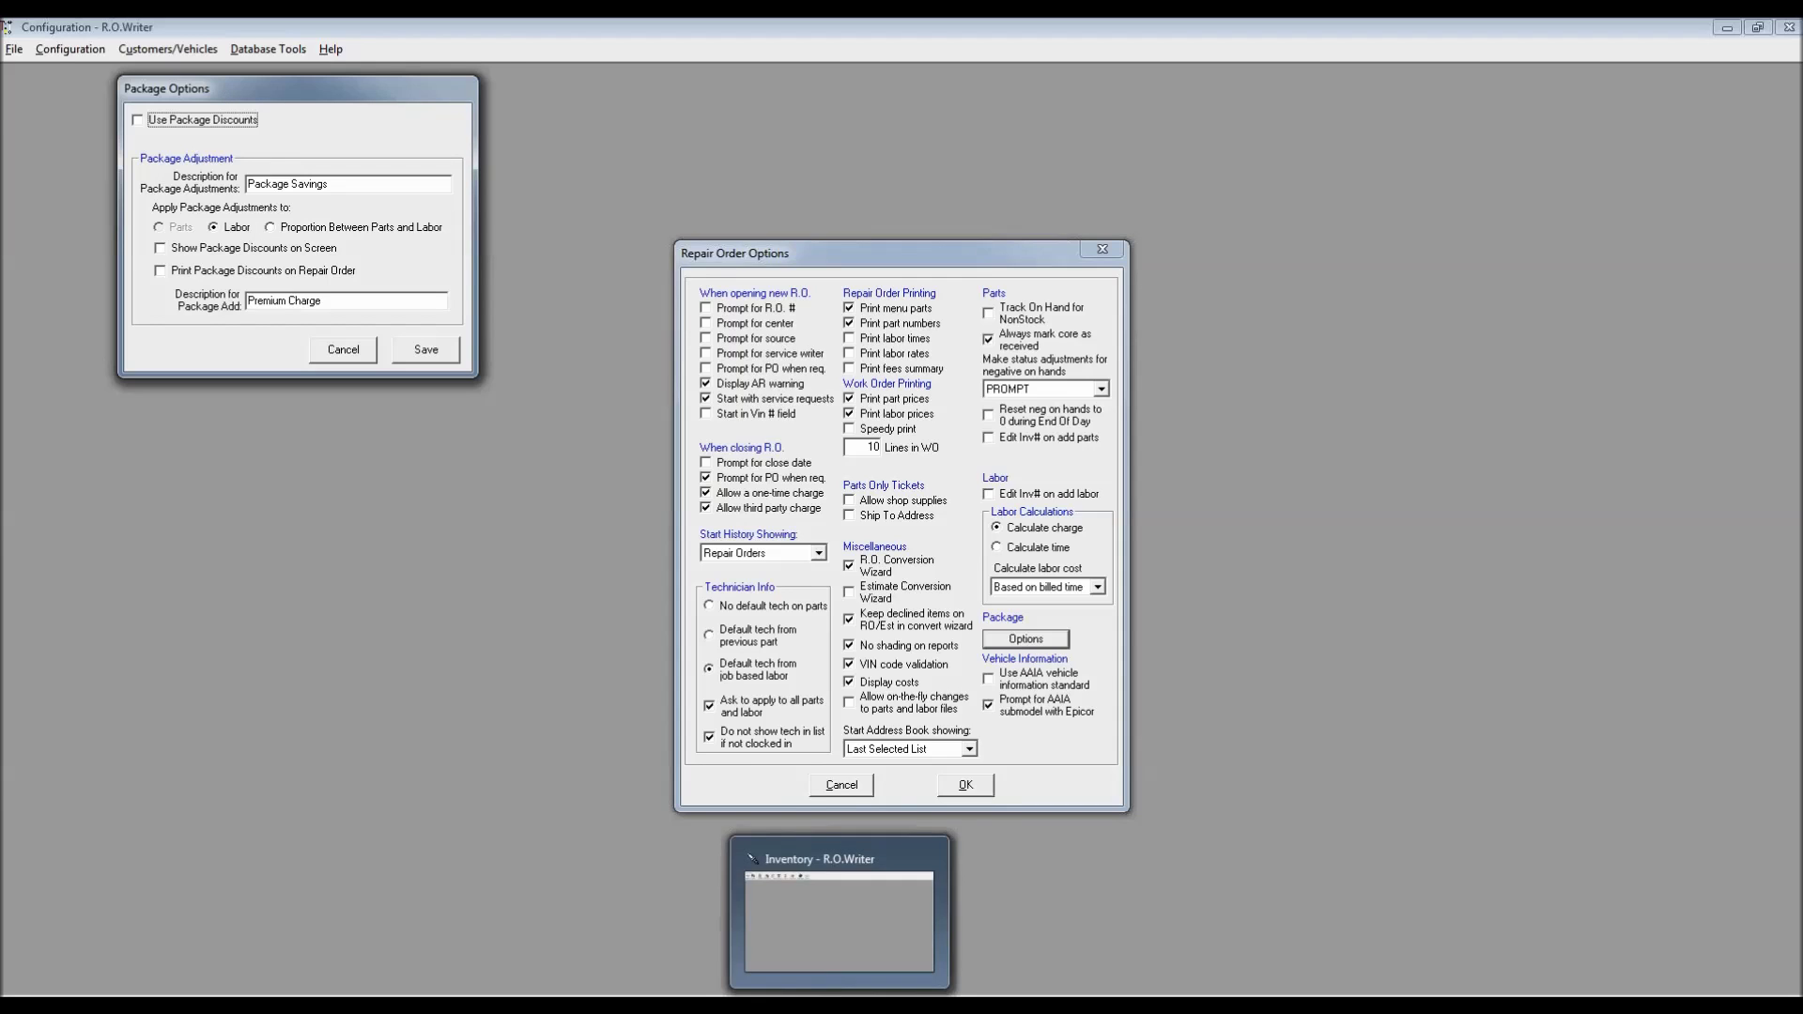
Switch back to the 27082MP inventory record and replace the Package Add value with 0
left_click(841, 1004)
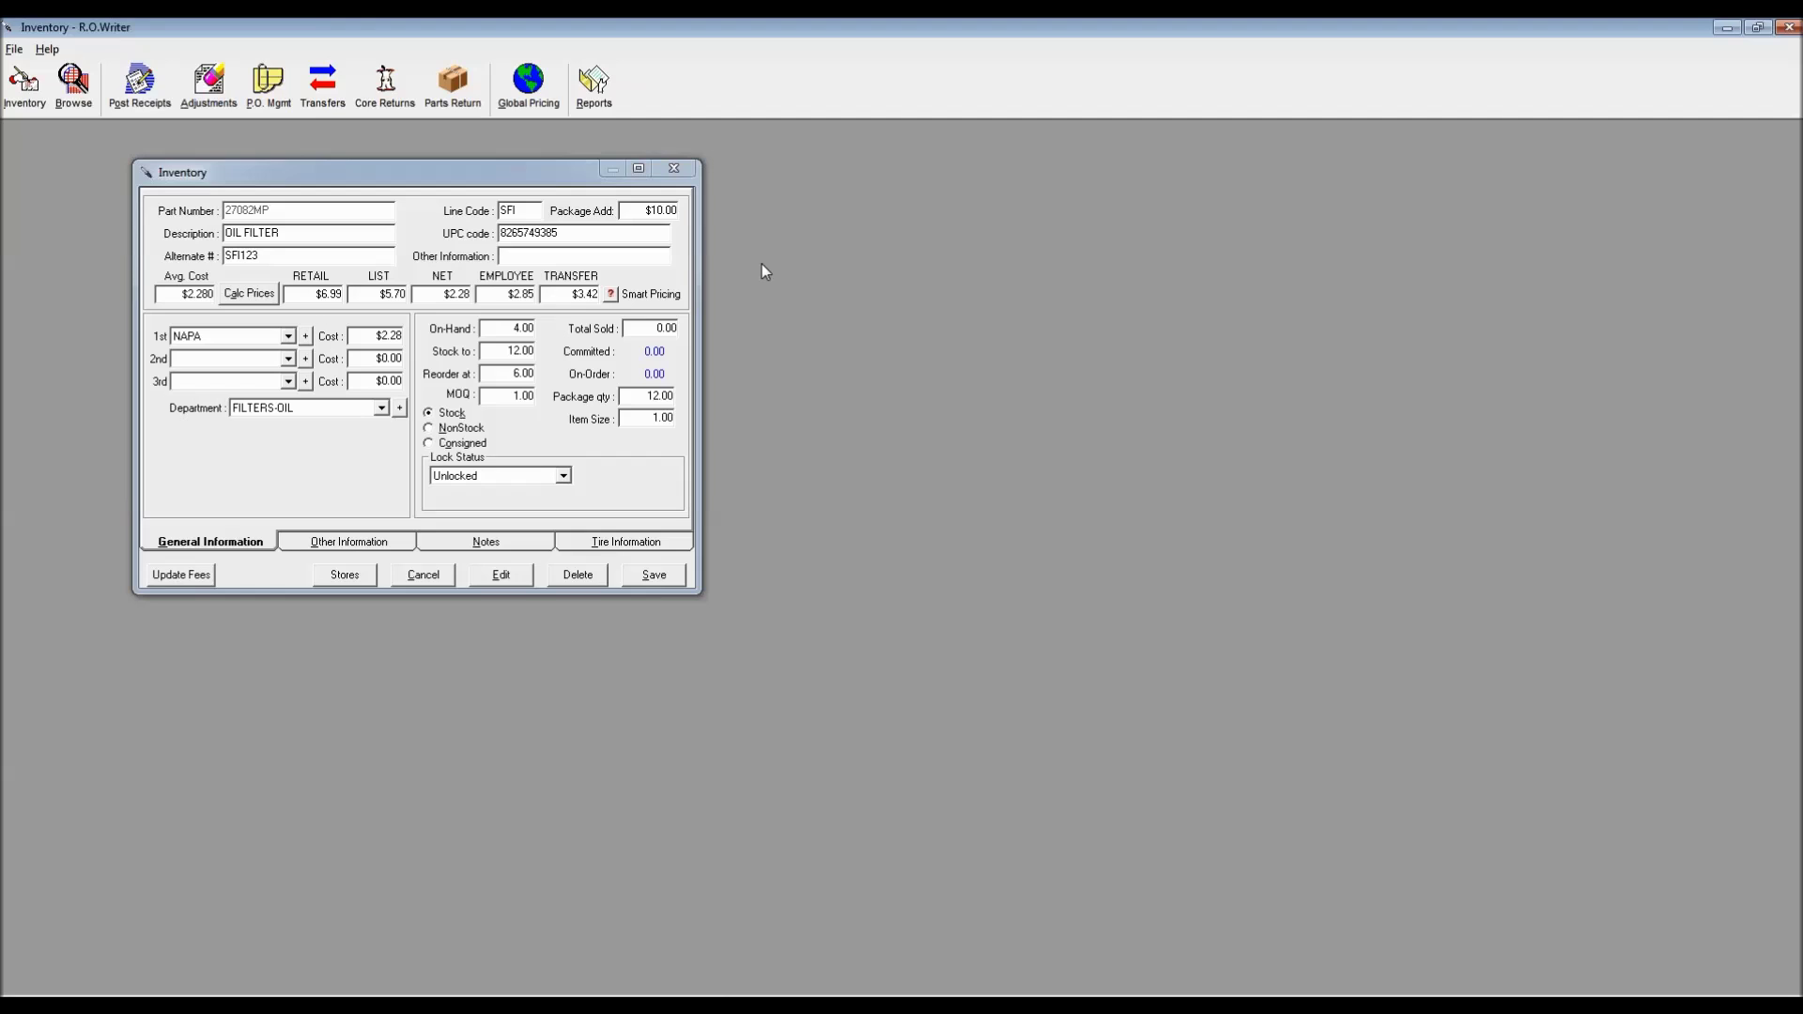
left_click_drag(643, 212, 711, 216)
type("0")
left_click(563, 236)
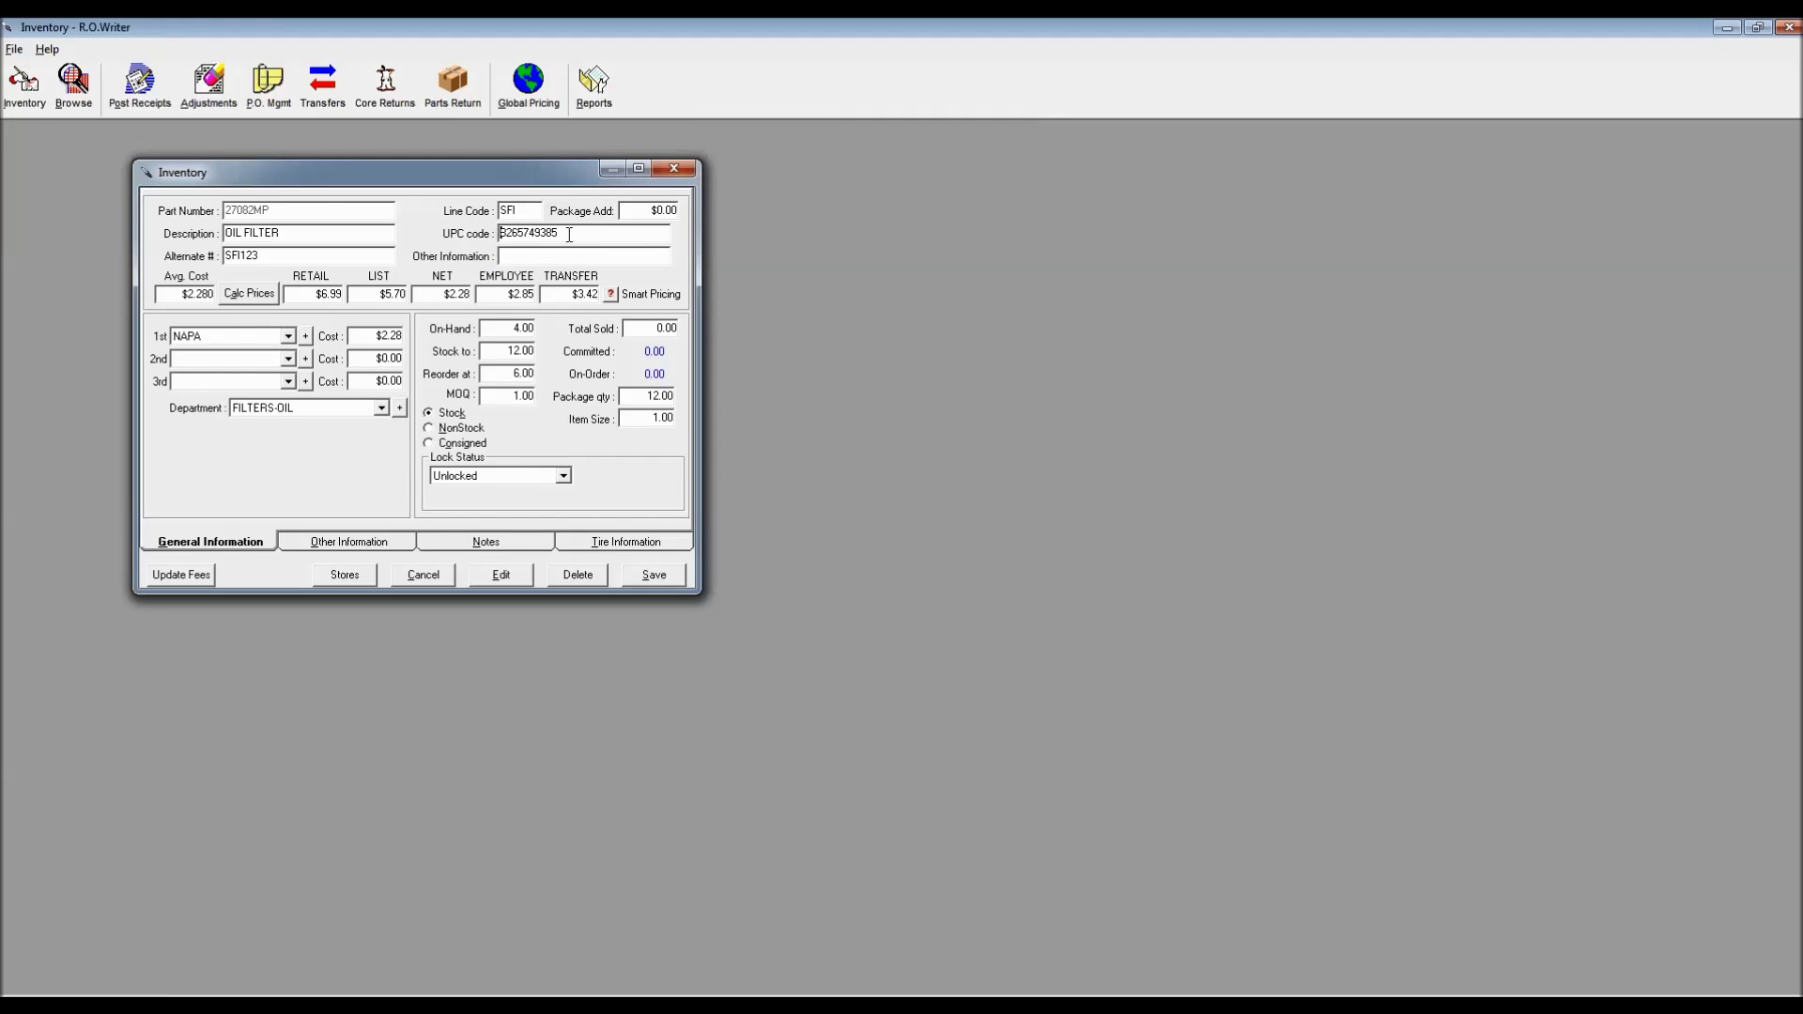
left_click_drag(574, 234, 498, 235)
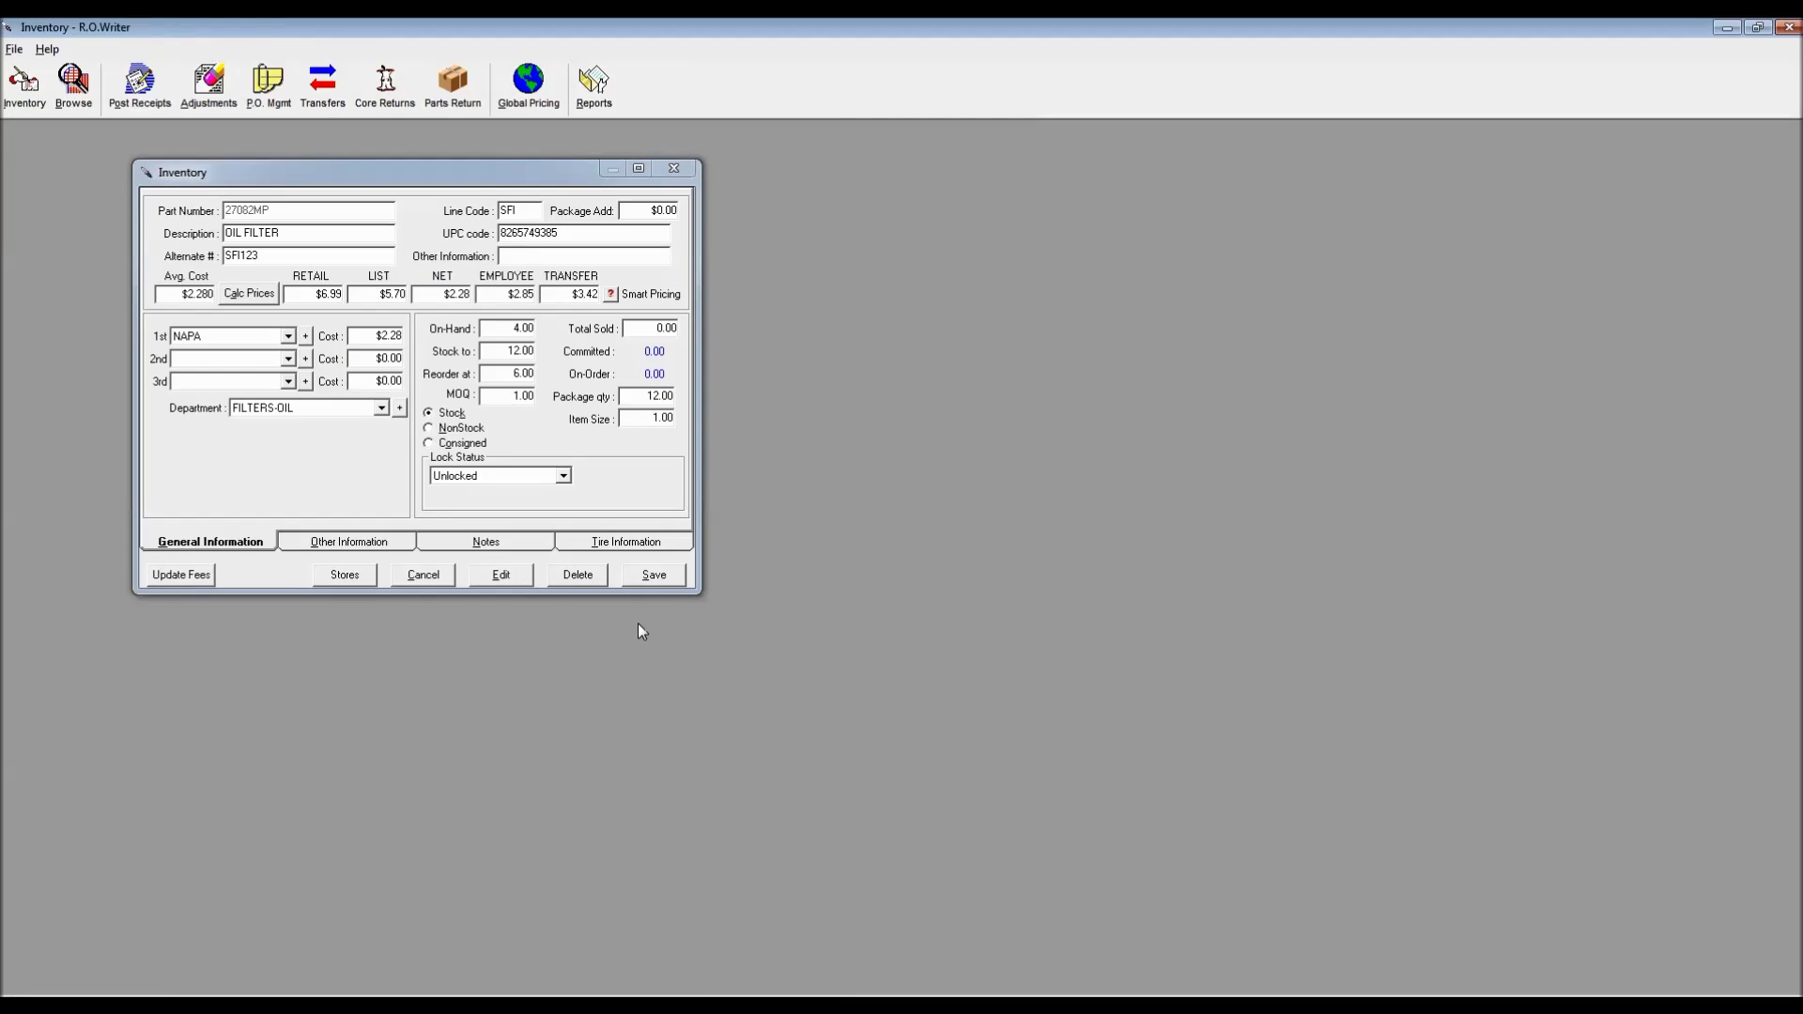
left_click_drag(565, 233, 492, 238)
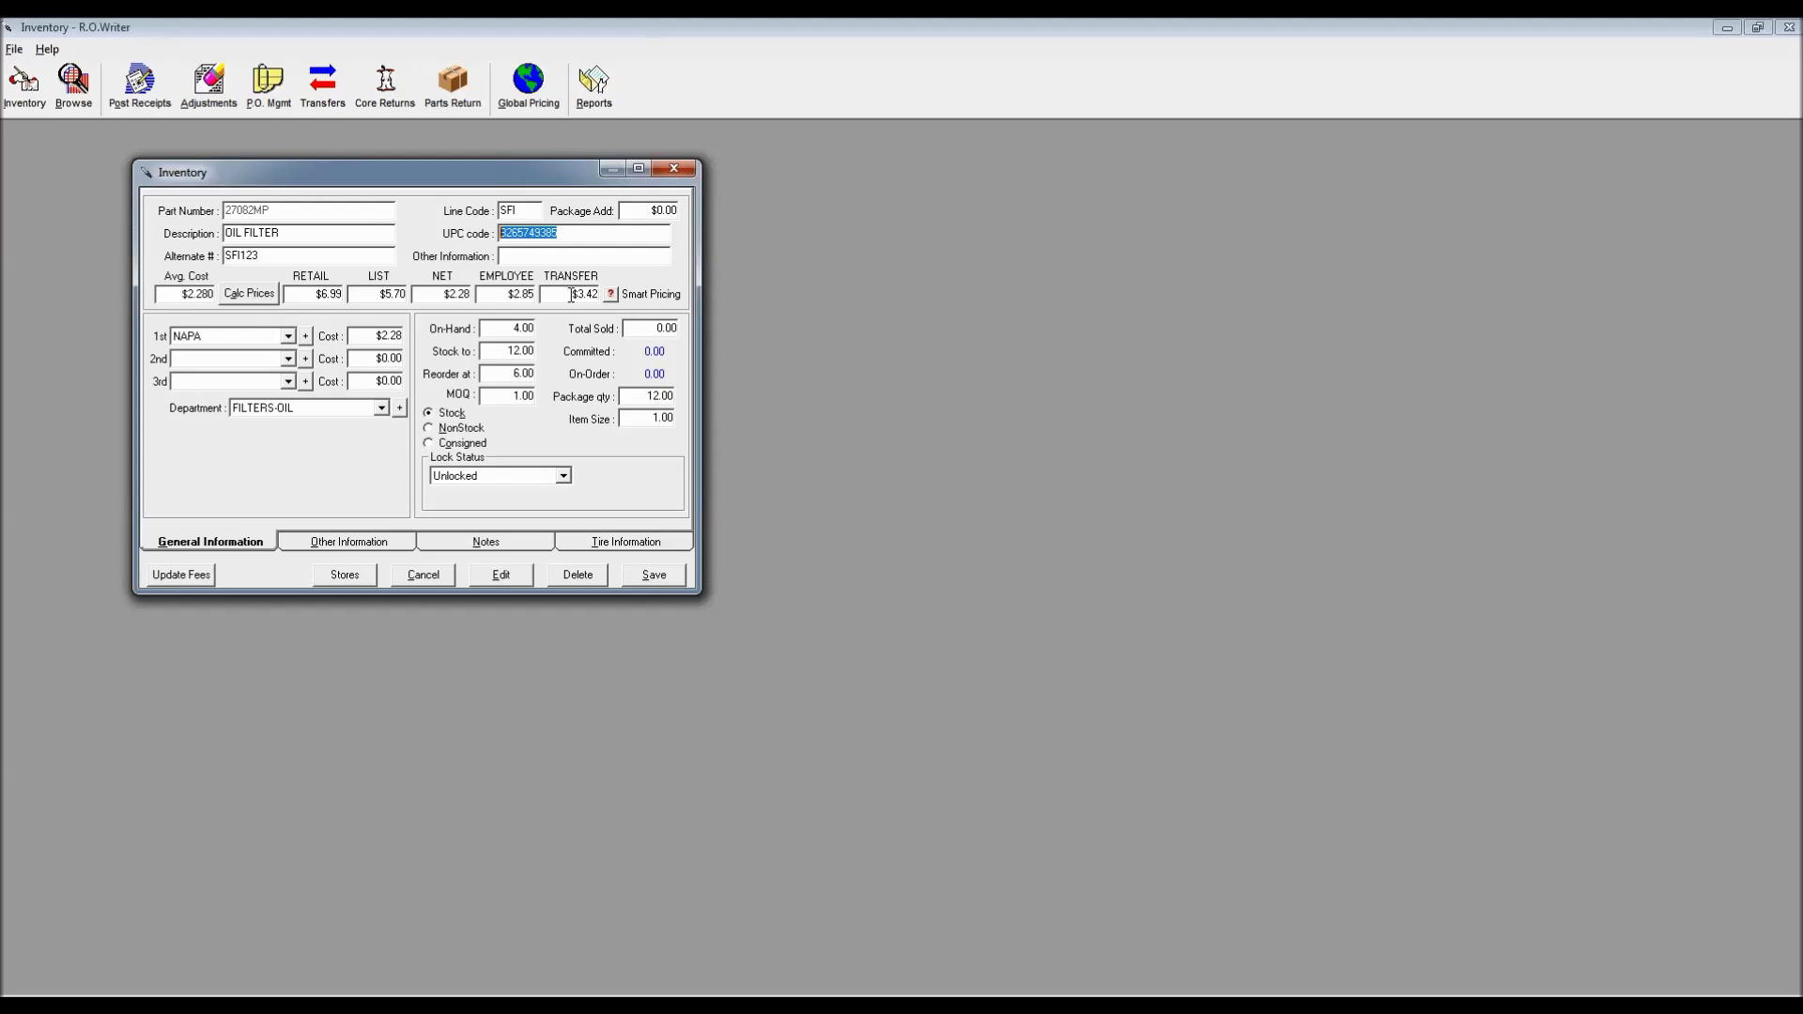
Clear the RETAIL, LIST, NET, EMPLOYEE and TRANSFER prices, then recalculate them with Calc Prices
left_click(328, 295)
key("Delete")
left_click(398, 291)
key("Delete")
left_click(447, 293)
key("Delete")
left_click(506, 291)
key("Delete")
left_click(569, 293)
key("Delete")
left_click(250, 295)
Read the Smart Pricing rules for the $6.99 retail, then open the Department settings password prompt
left_click(612, 297)
left_click_drag(846, 391, 524, 182)
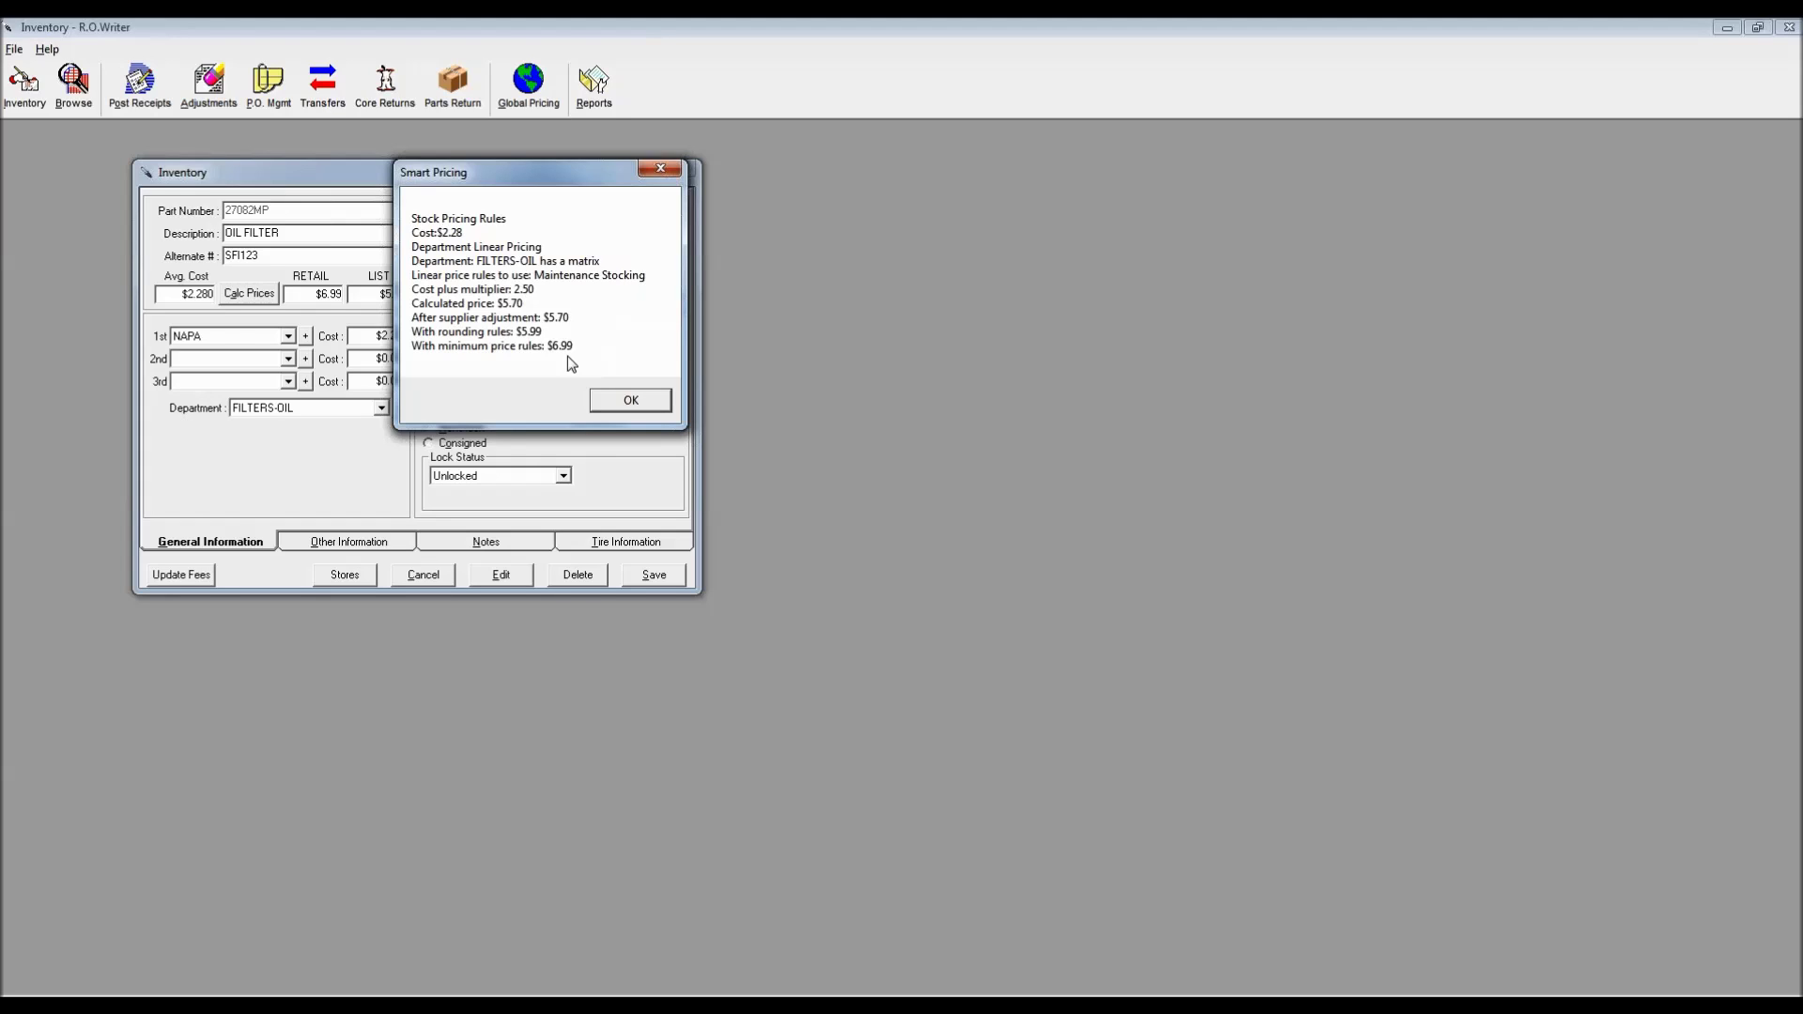
left_click(641, 400)
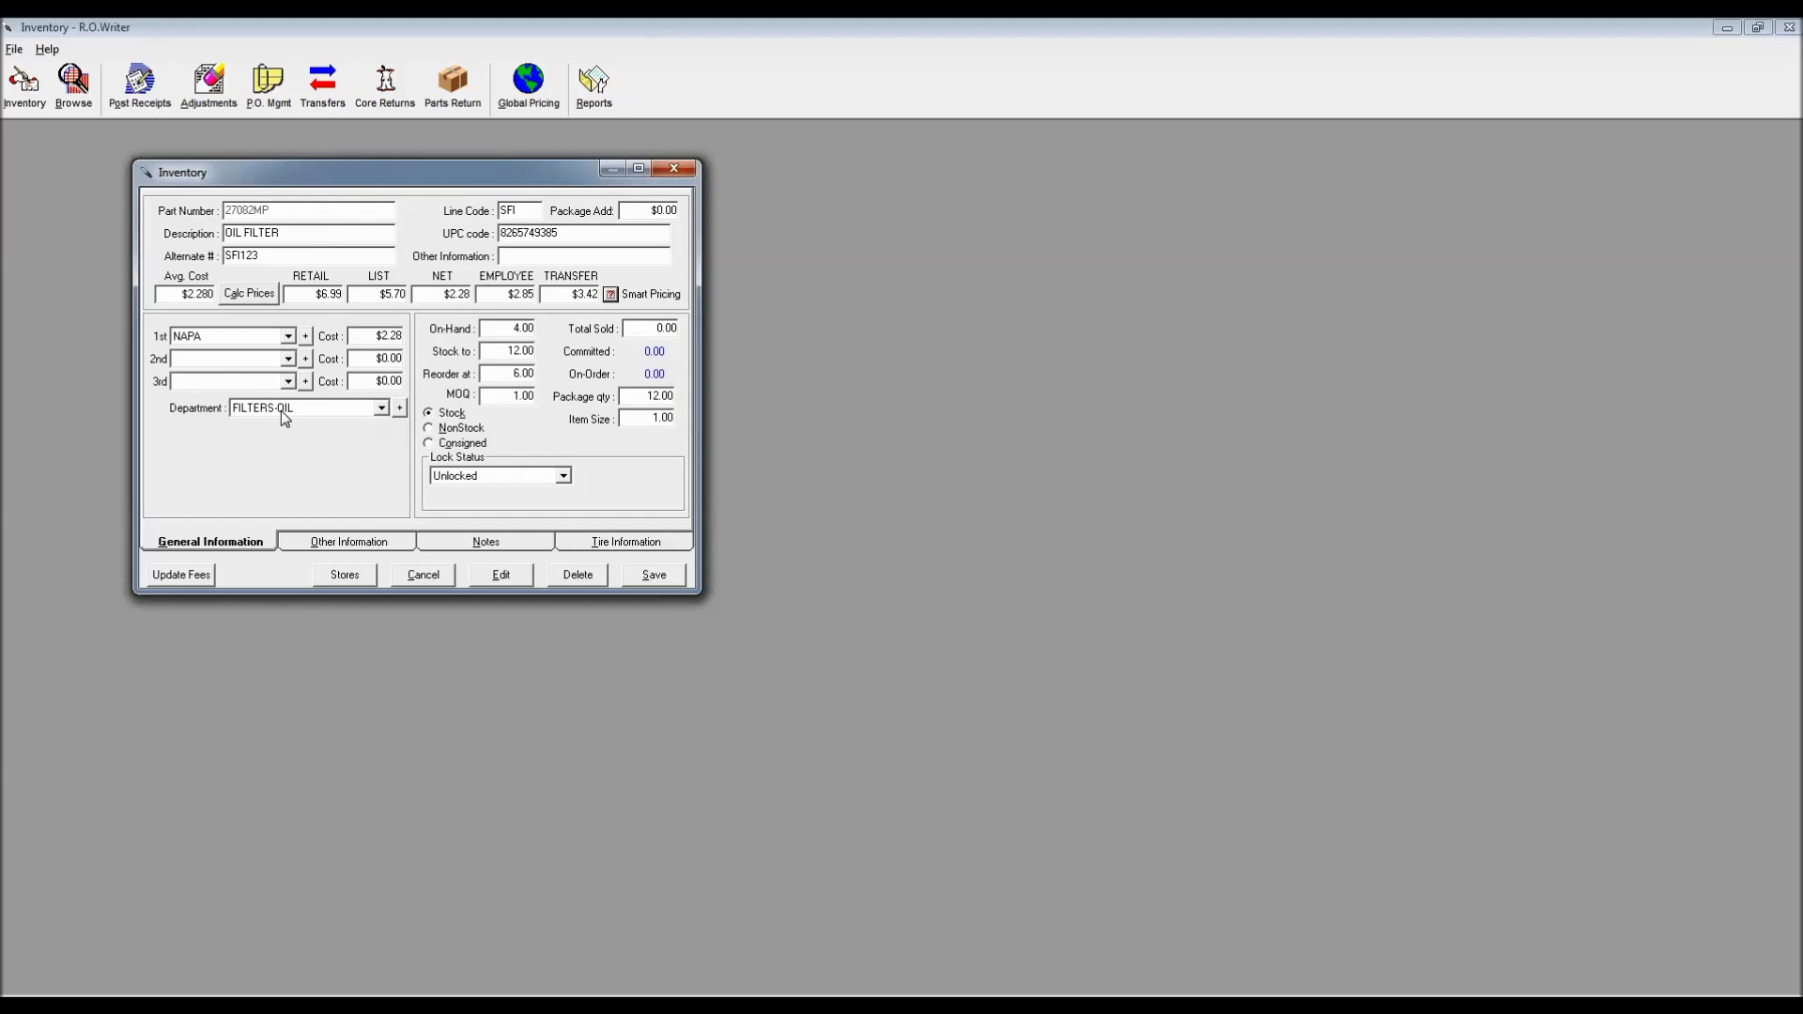
left_click(400, 410)
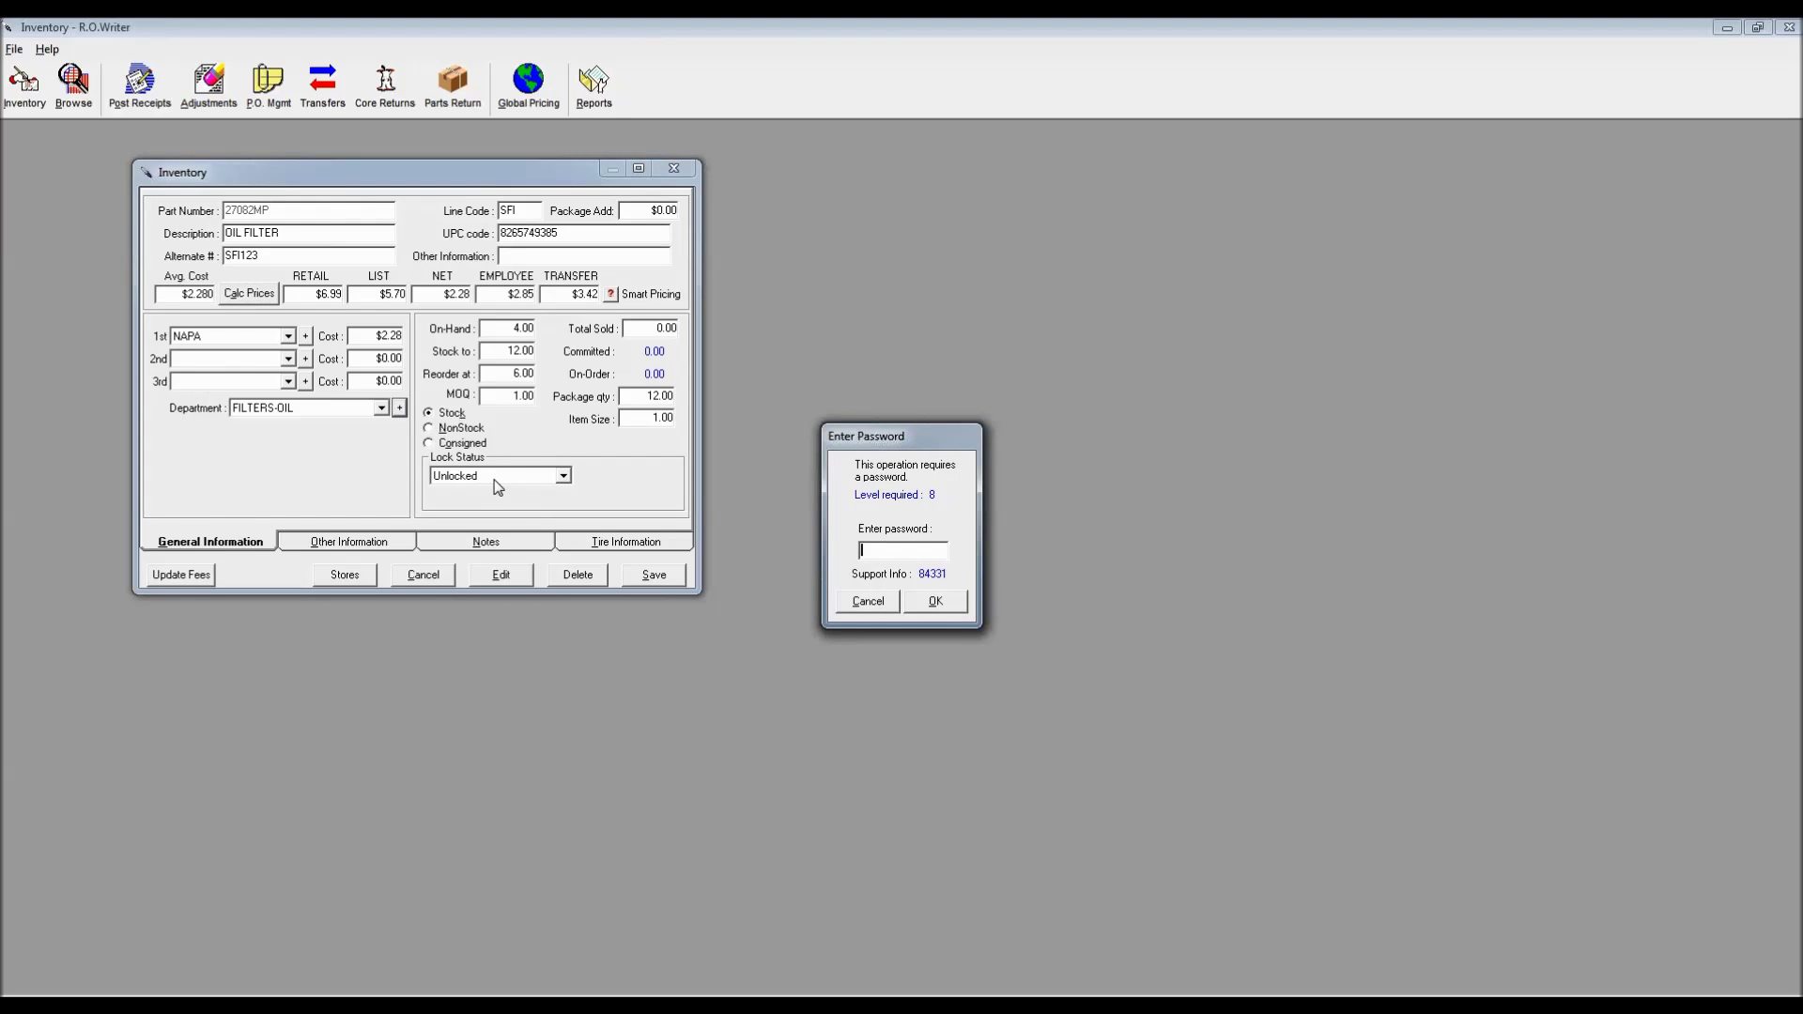
Enter the password and select the FILTERS-OIL department in Parts Departments
key("Return")
left_click_drag(968, 316, 628, 158)
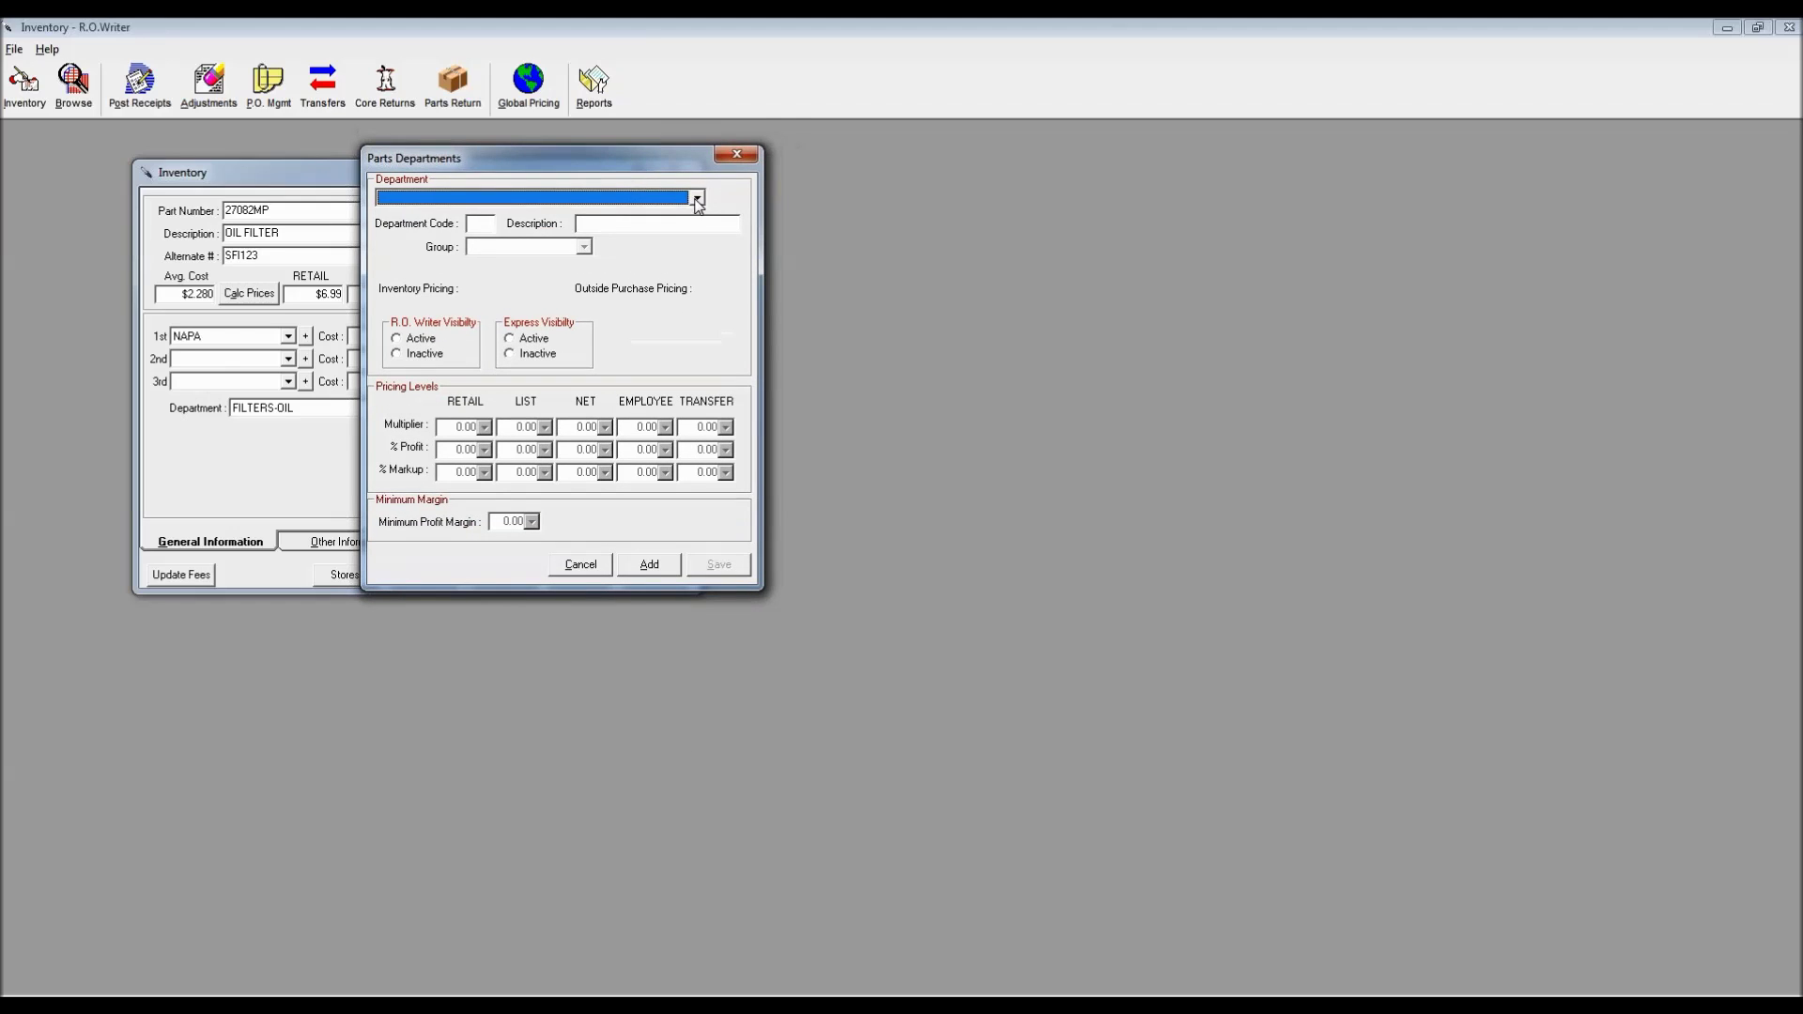
left_click(698, 205)
left_click_drag(699, 221, 704, 277)
left_click(531, 293)
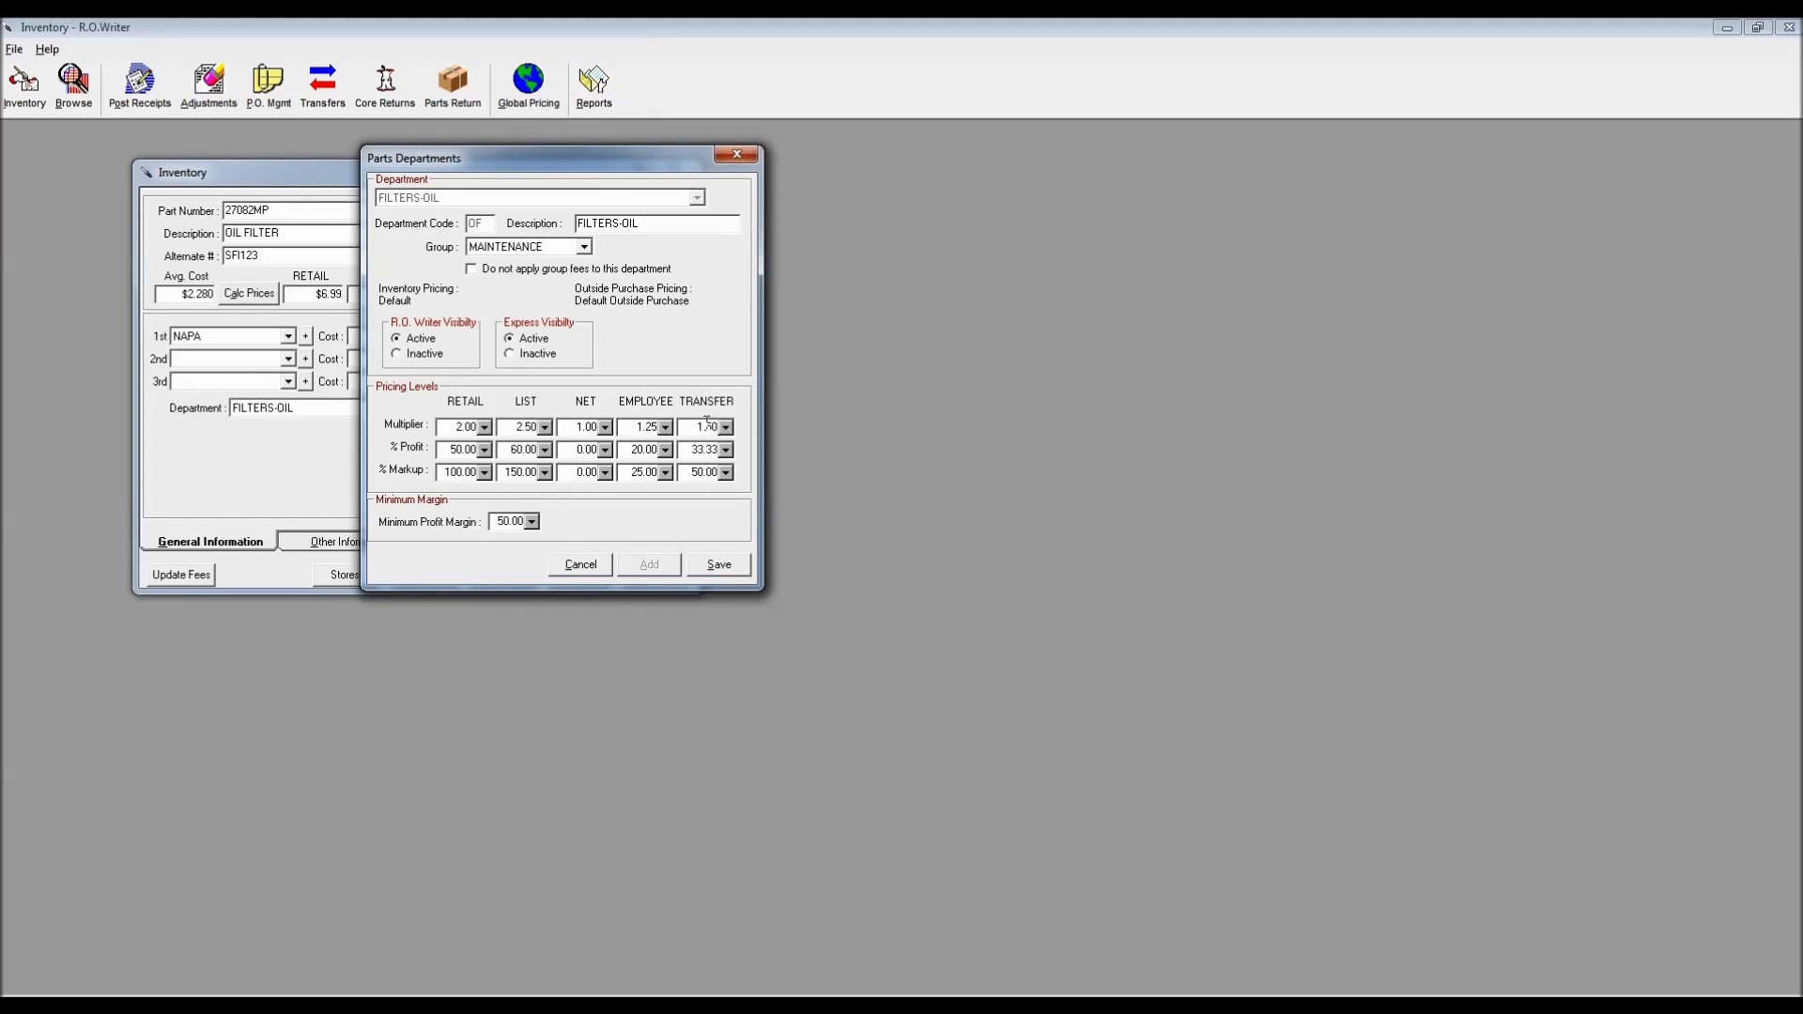
left_click_drag(588, 164, 876, 173)
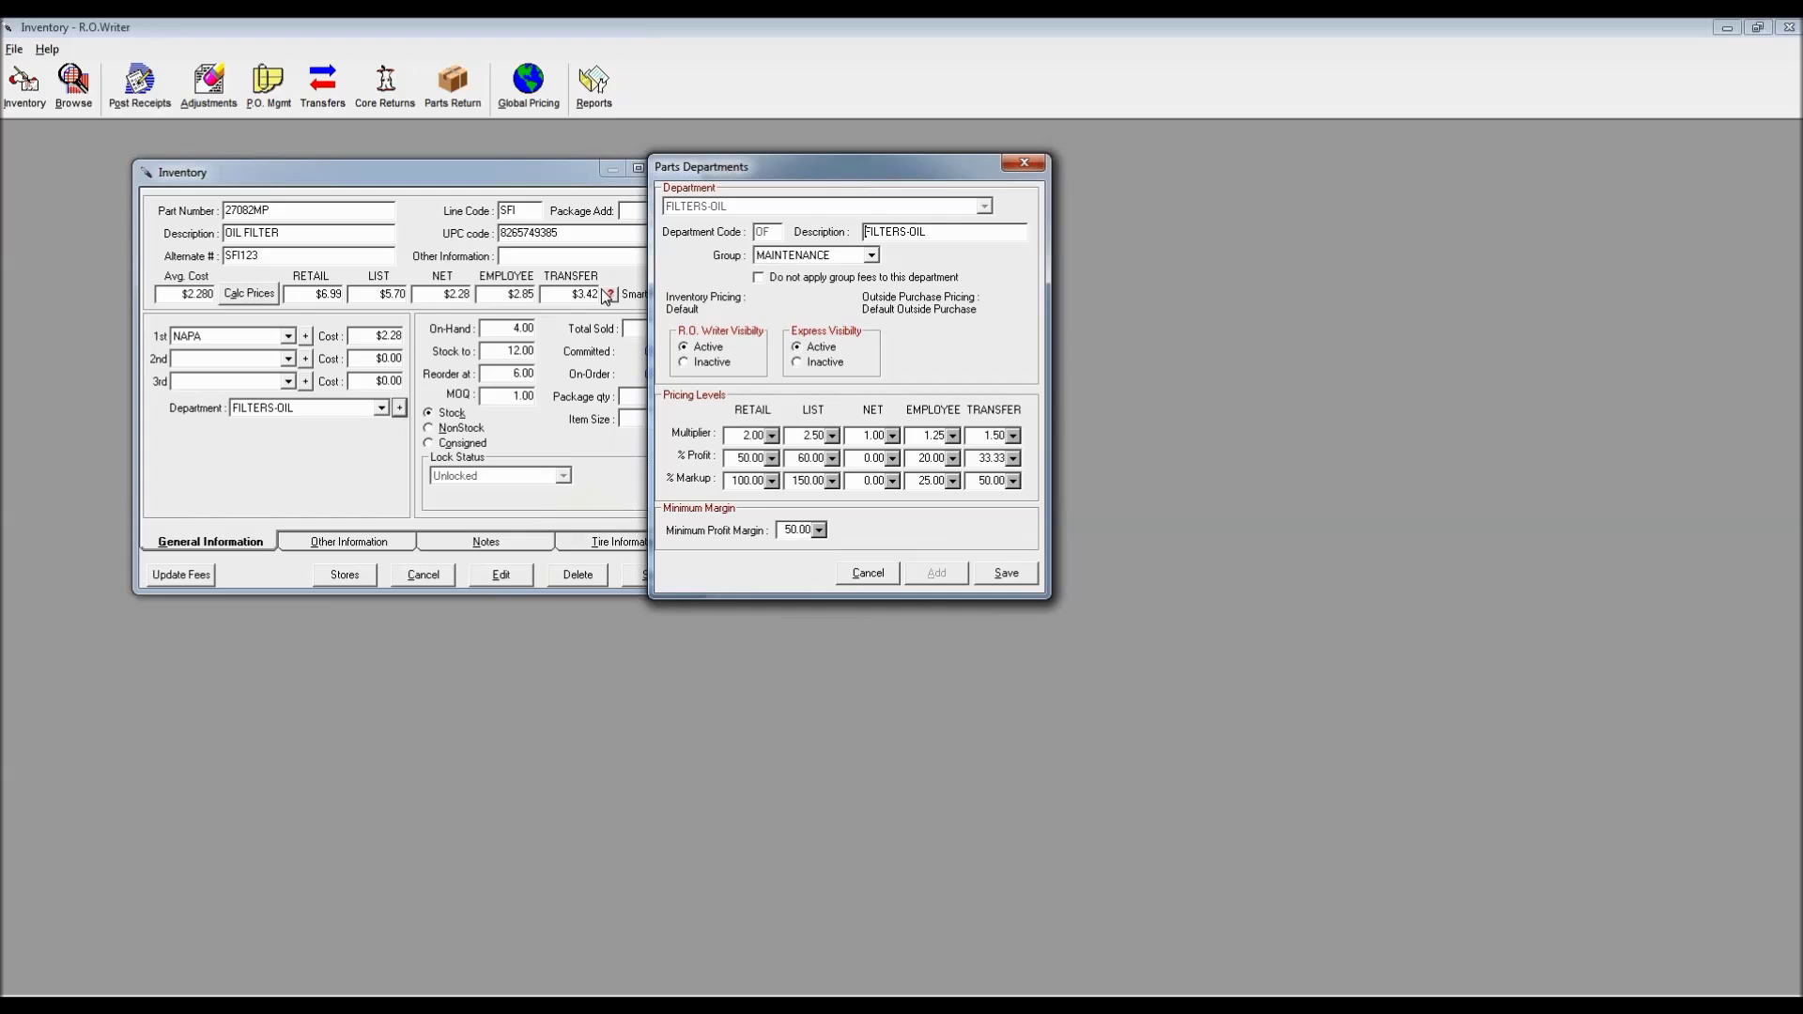
Change FILTERS-OIL multipliers to LIST 4.00, EMPLOYEE 1.10, TRANSFER 1.75, then save and close
left_click(824, 438)
type("4.00")
left_click(931, 436)
type("1.10")
left_click(987, 436)
type("1.75")
left_click(1009, 576)
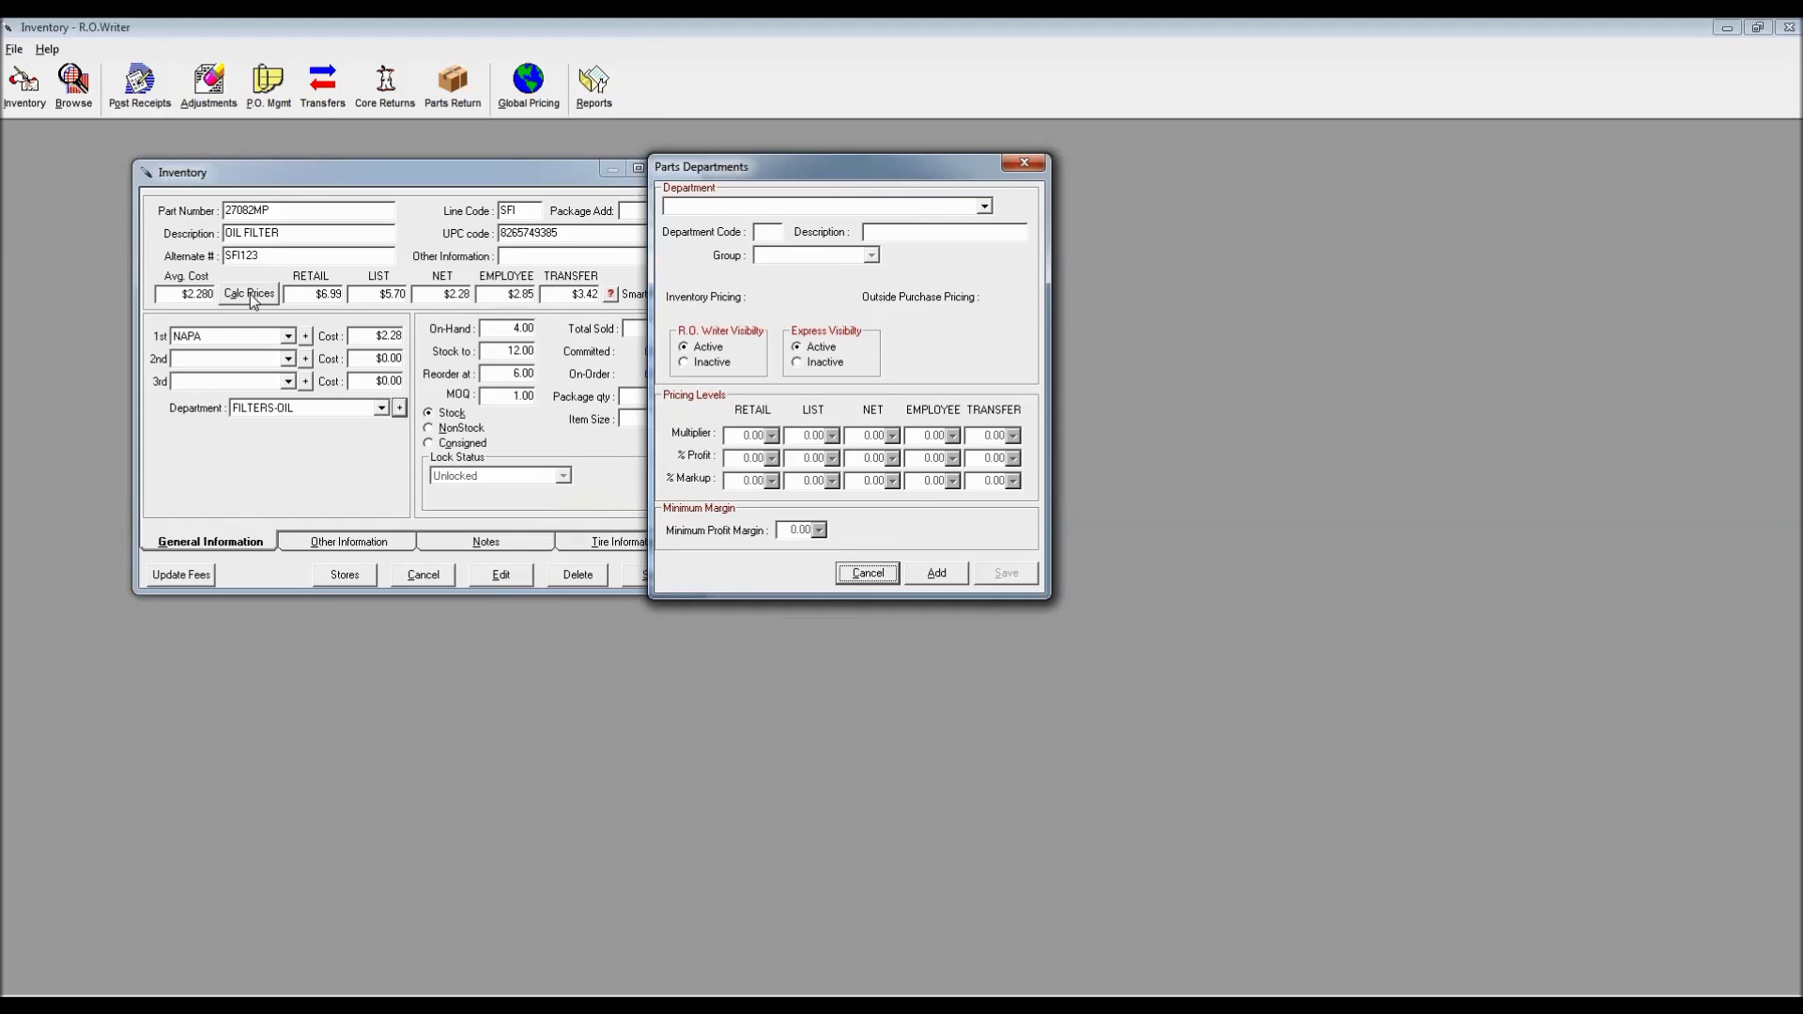
left_click(1025, 164)
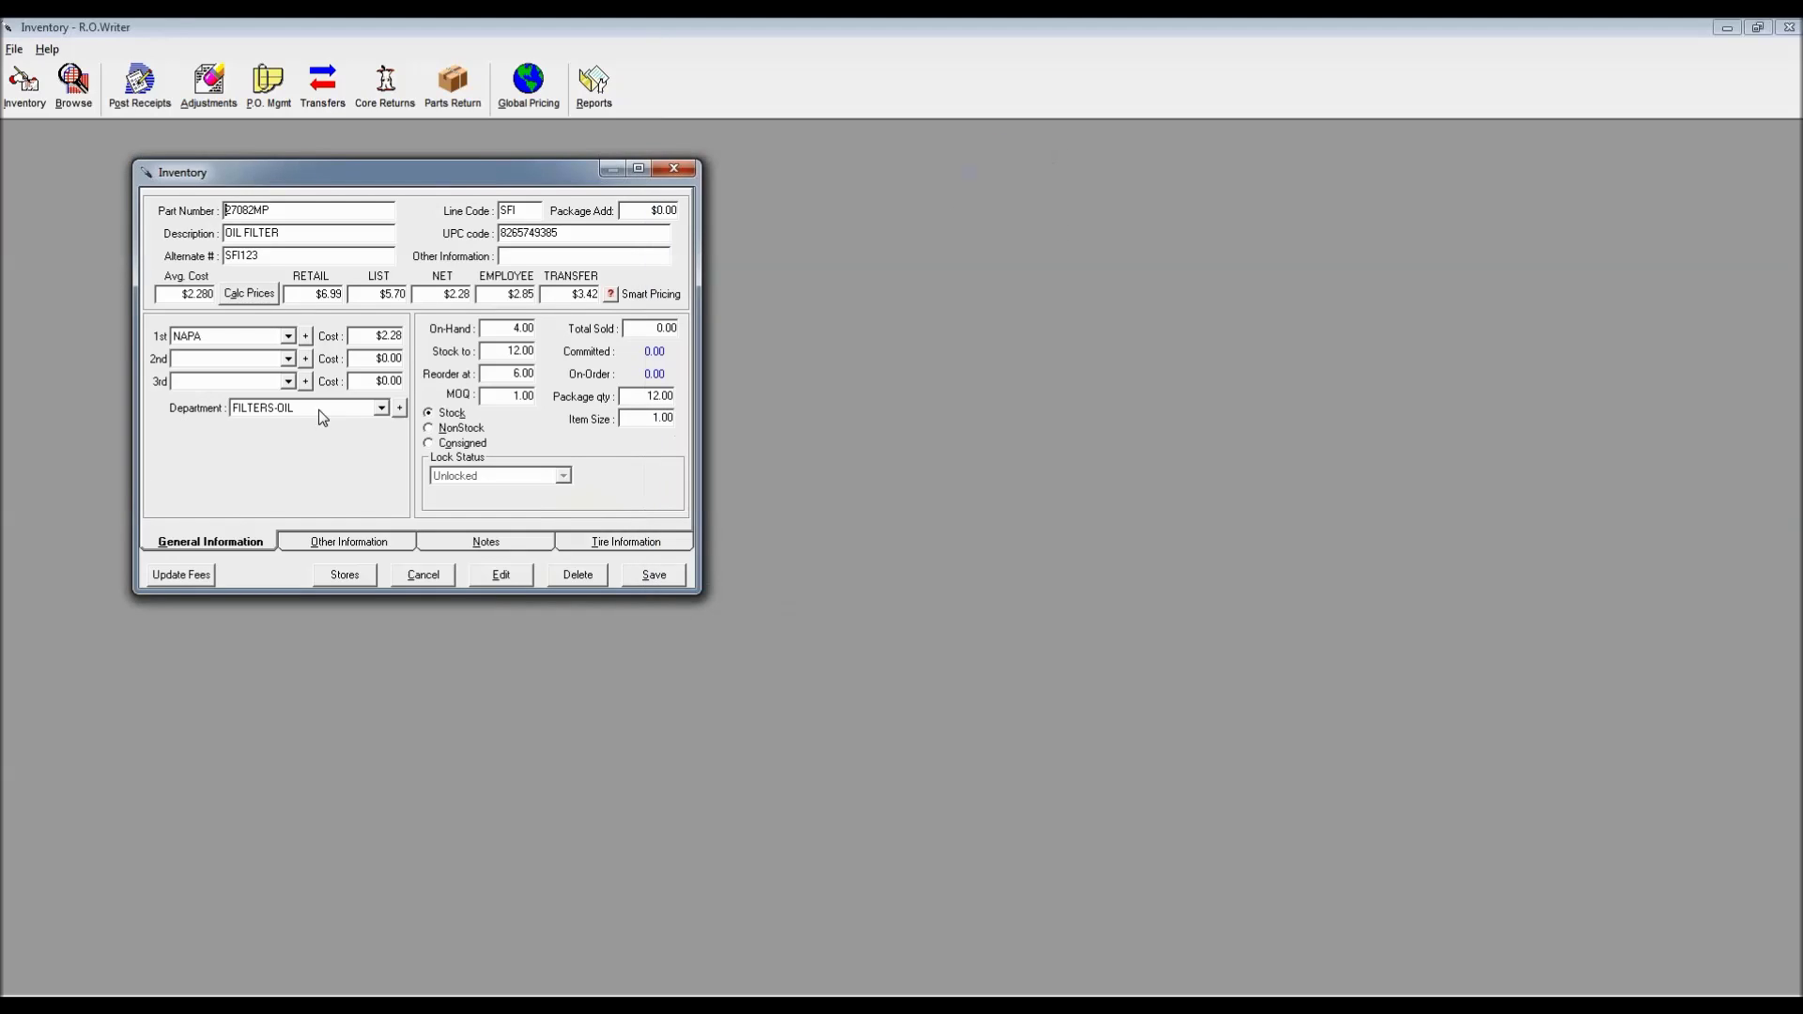
Recalculate to $9.12 list, $2.51 employee, $3.99 transfer; cancel Package and Repair Order Options
left_click(251, 296)
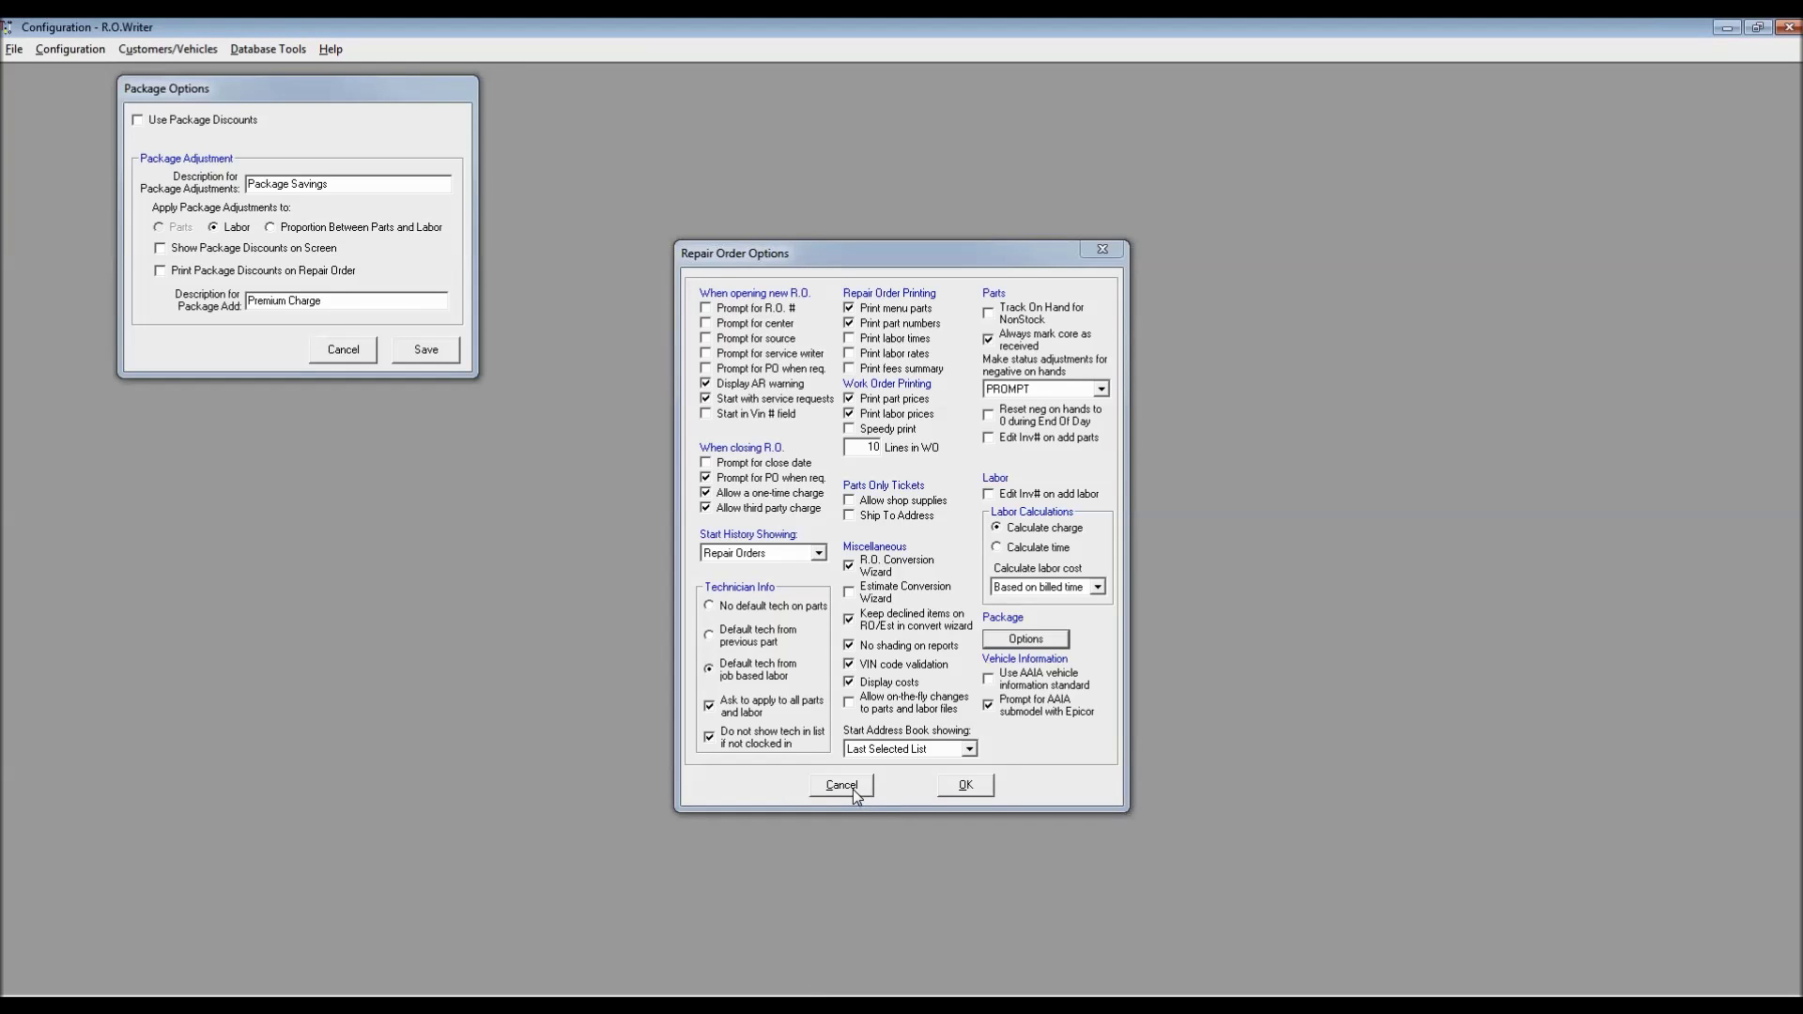
left_click(347, 349)
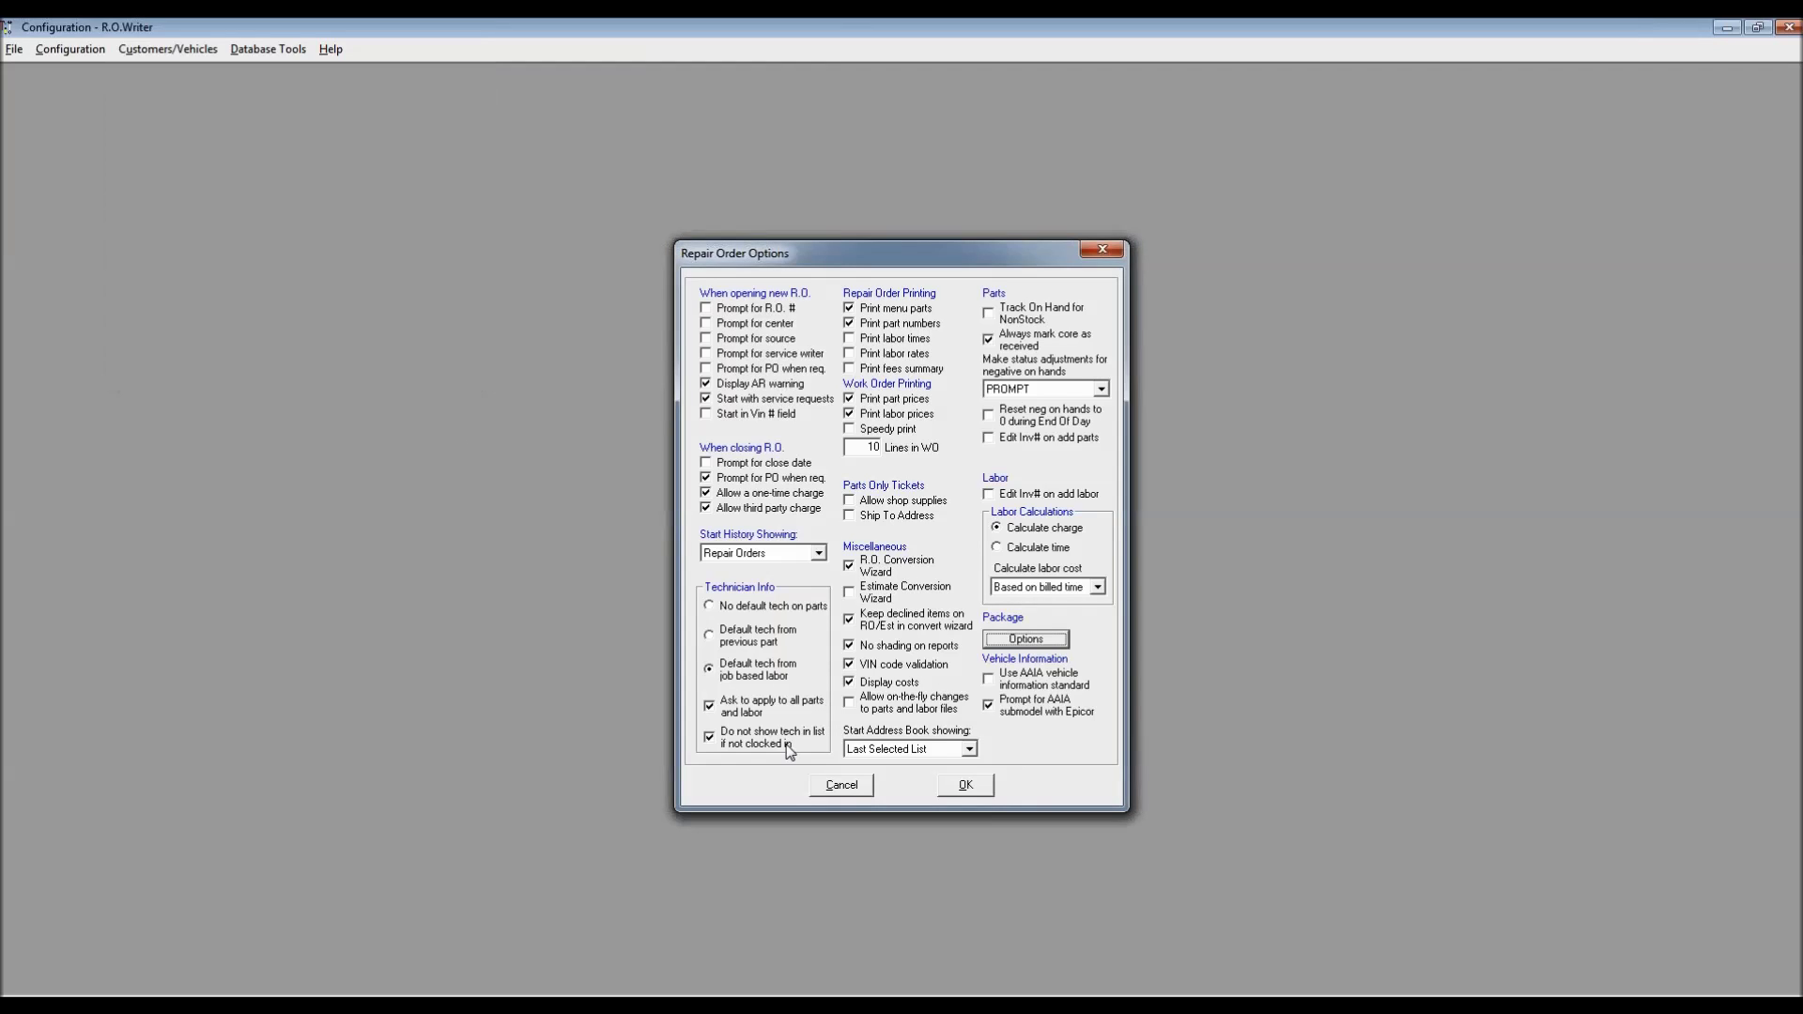
left_click(841, 785)
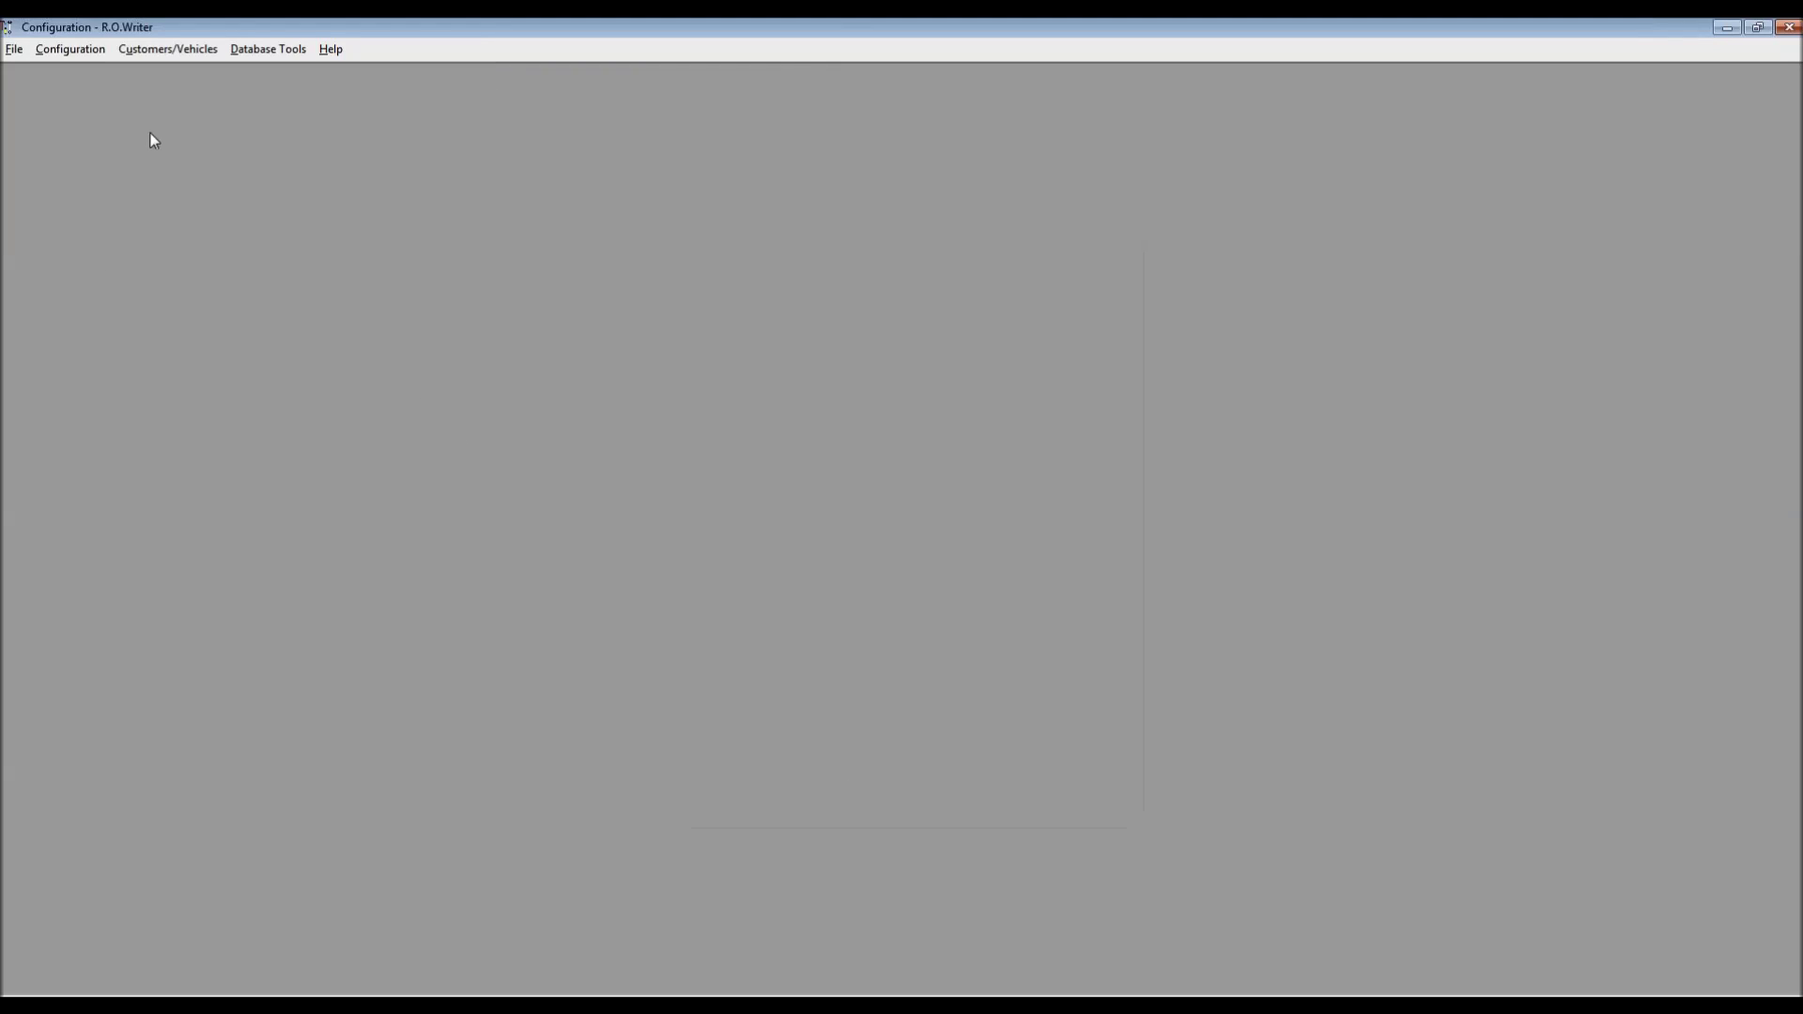
Open Parts > Price Levels > Default Pricing with the password, review Default Parts Prices, and close it
left_click(68, 48)
mouse_move(83, 137)
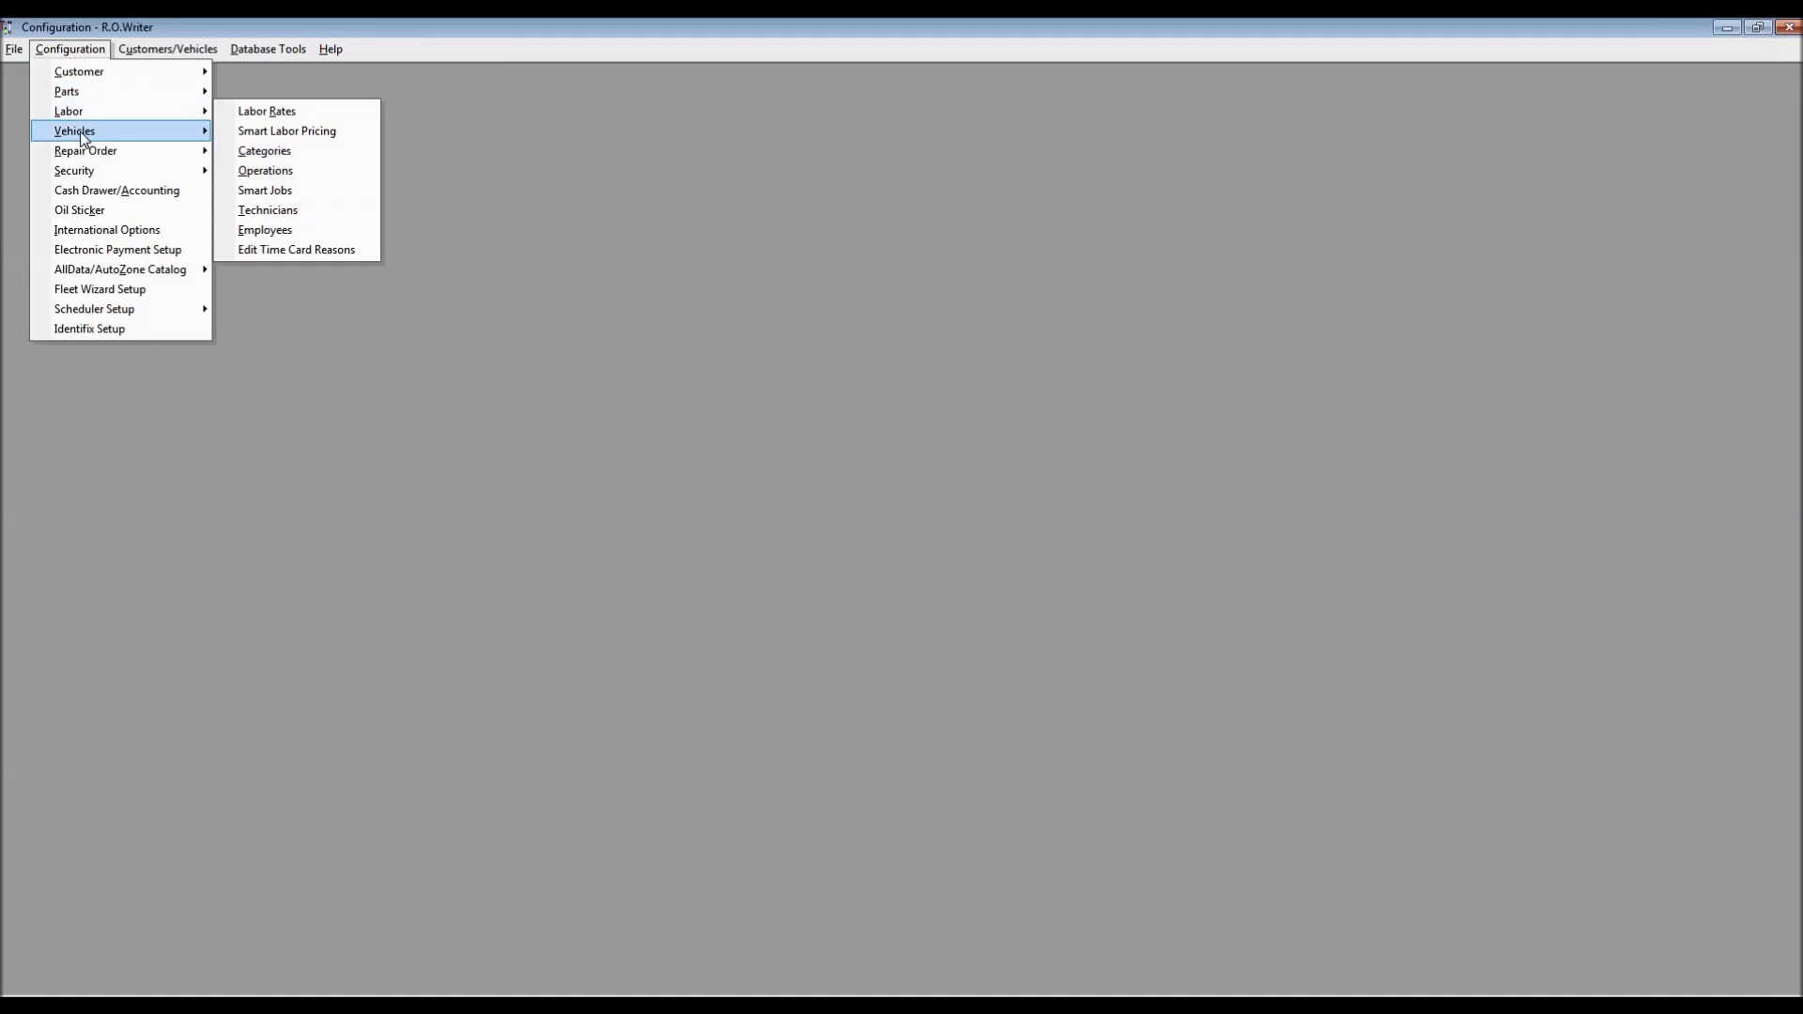
mouse_move(87, 94)
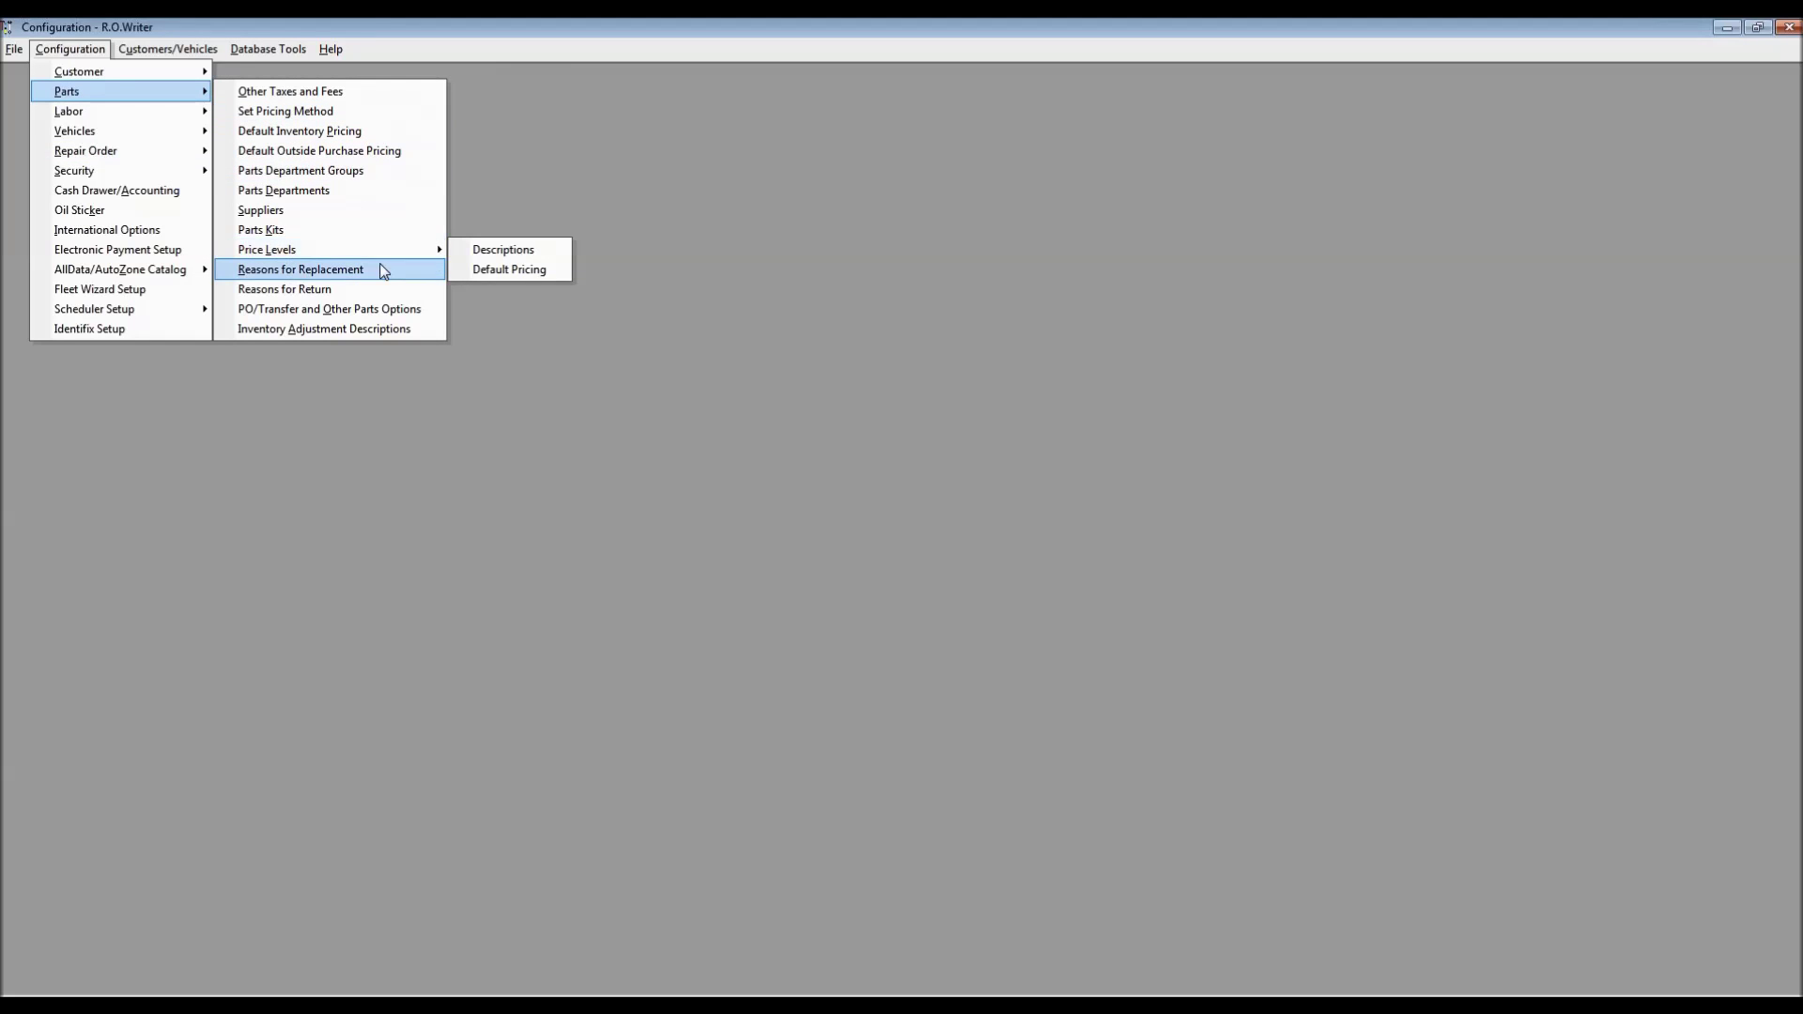
left_click(490, 270)
key("Return")
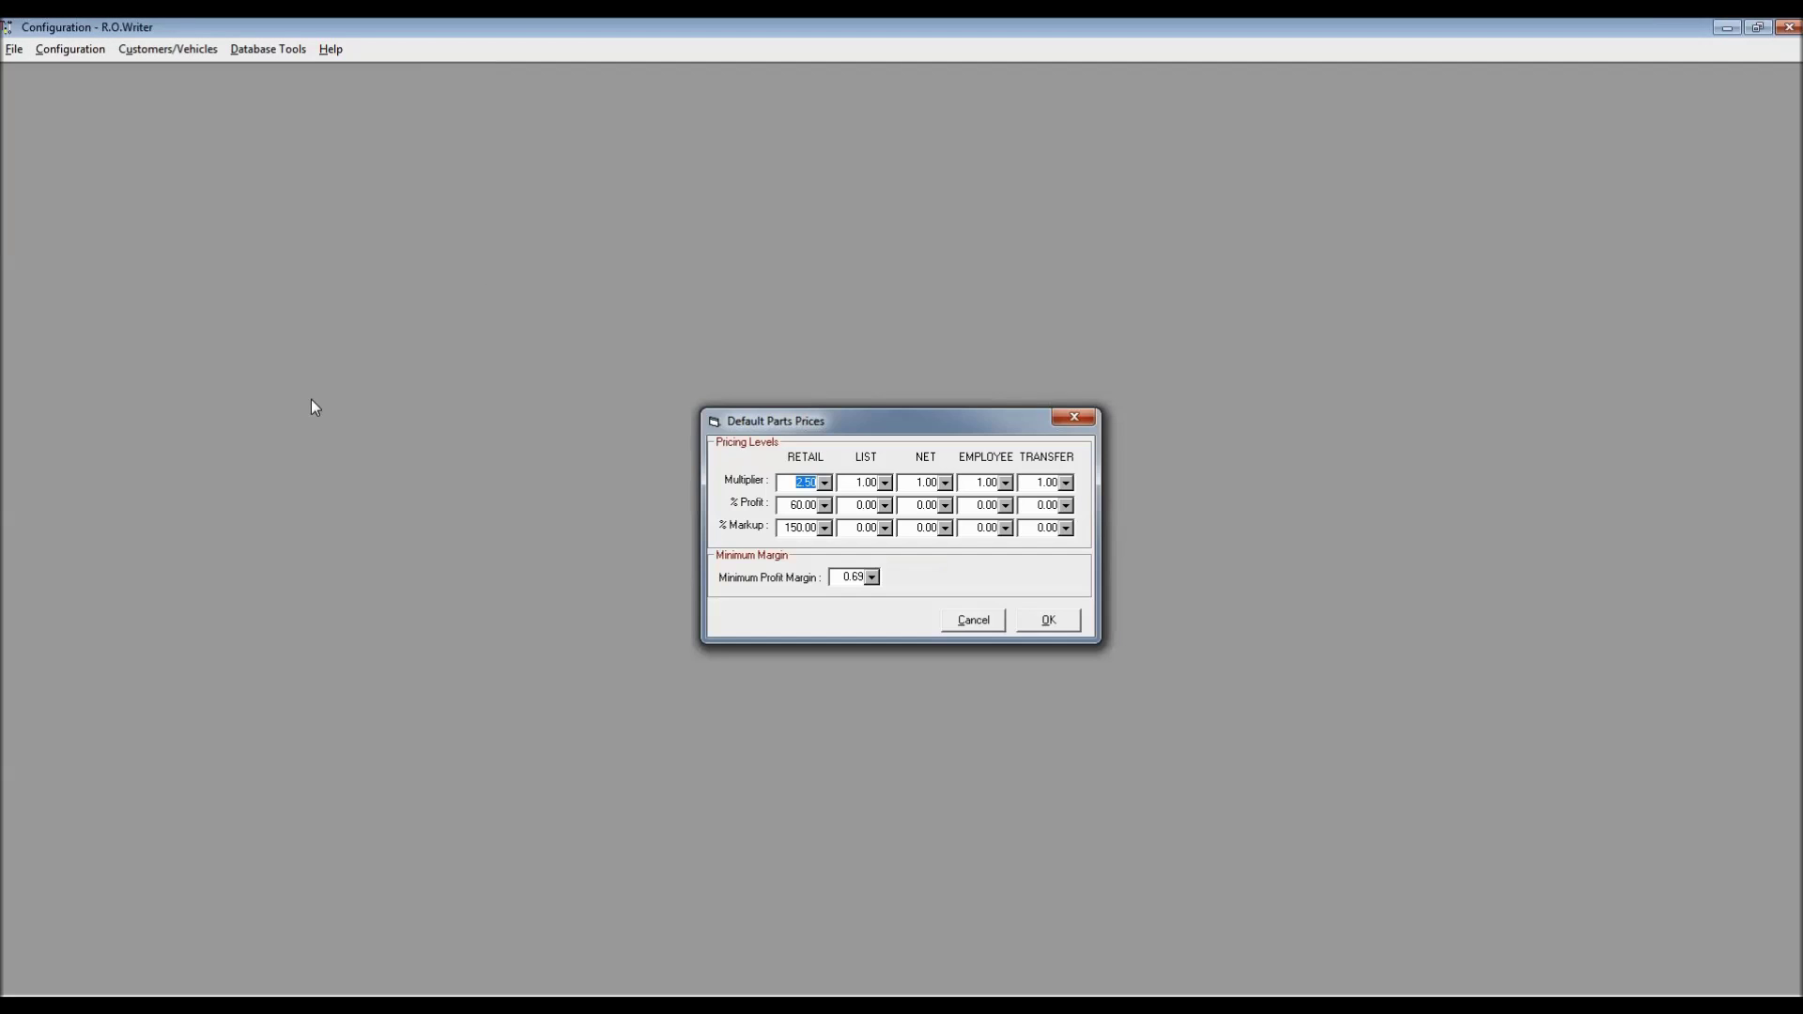
left_click_drag(852, 411, 371, 154)
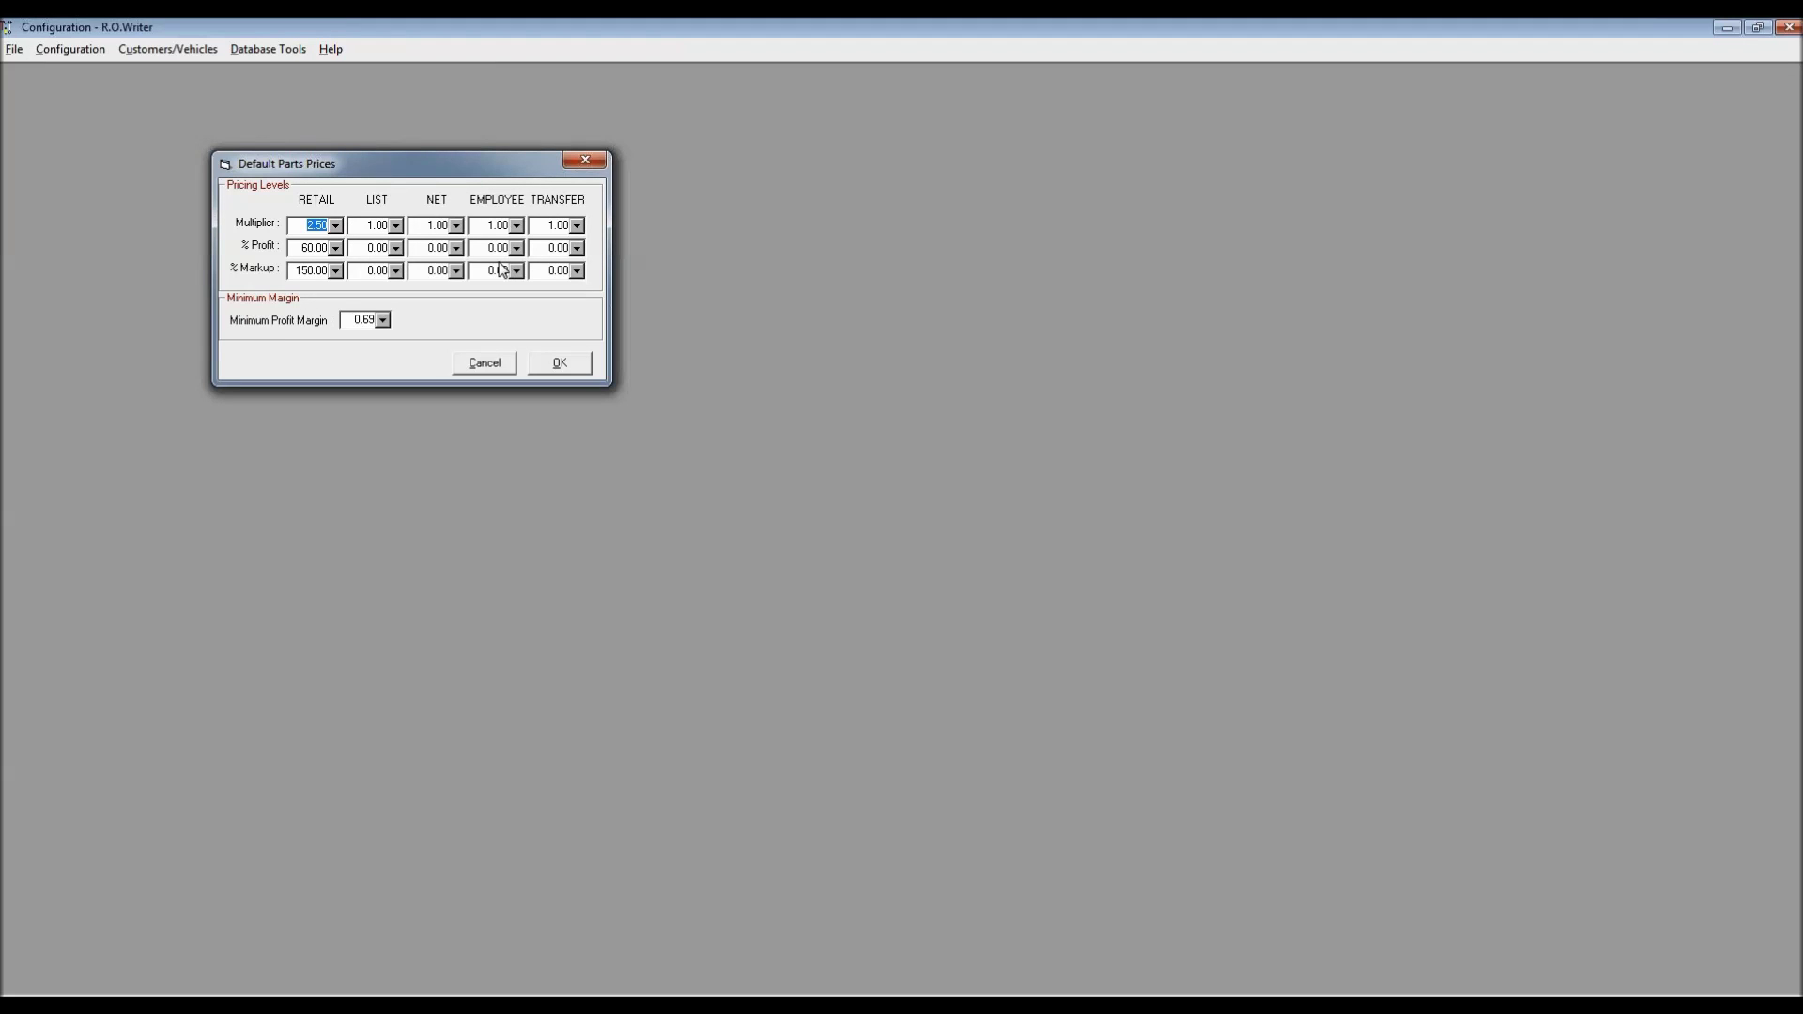
left_click(586, 160)
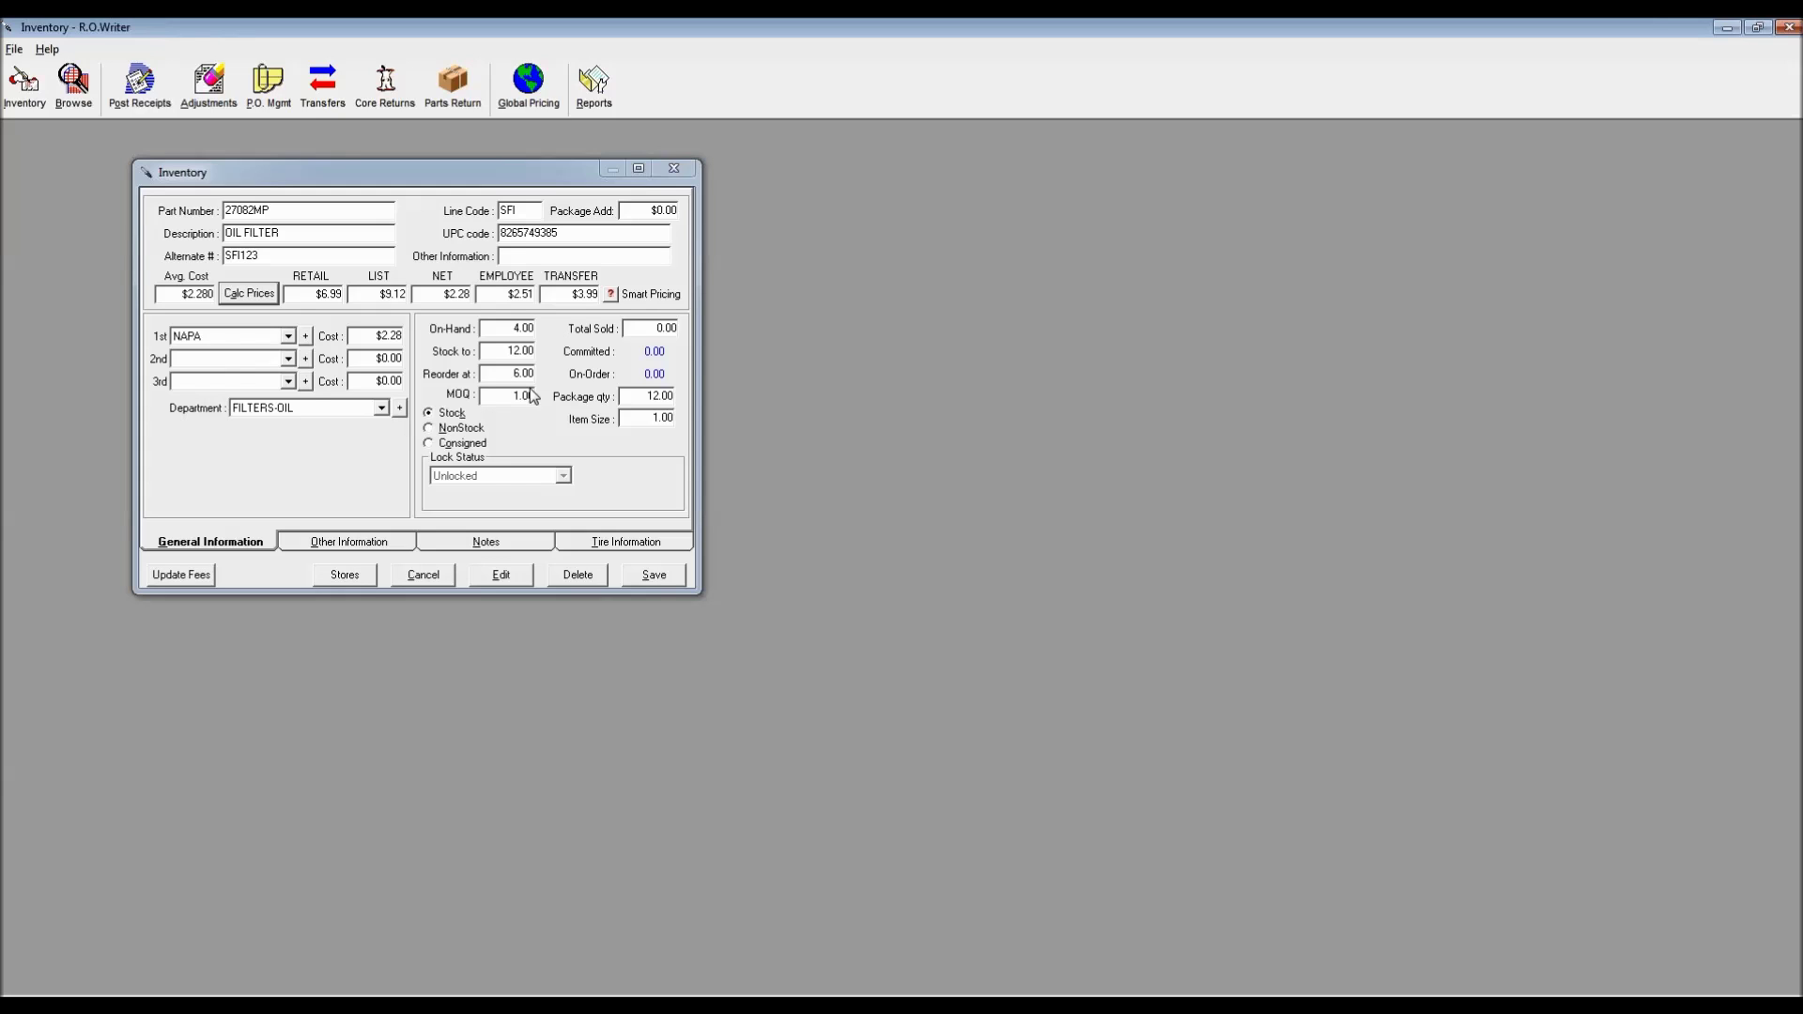
Replace the oil filter 27082MP's On-Hand quantity of 4.00 with 6.00
double_click(515, 328)
type("0.00")
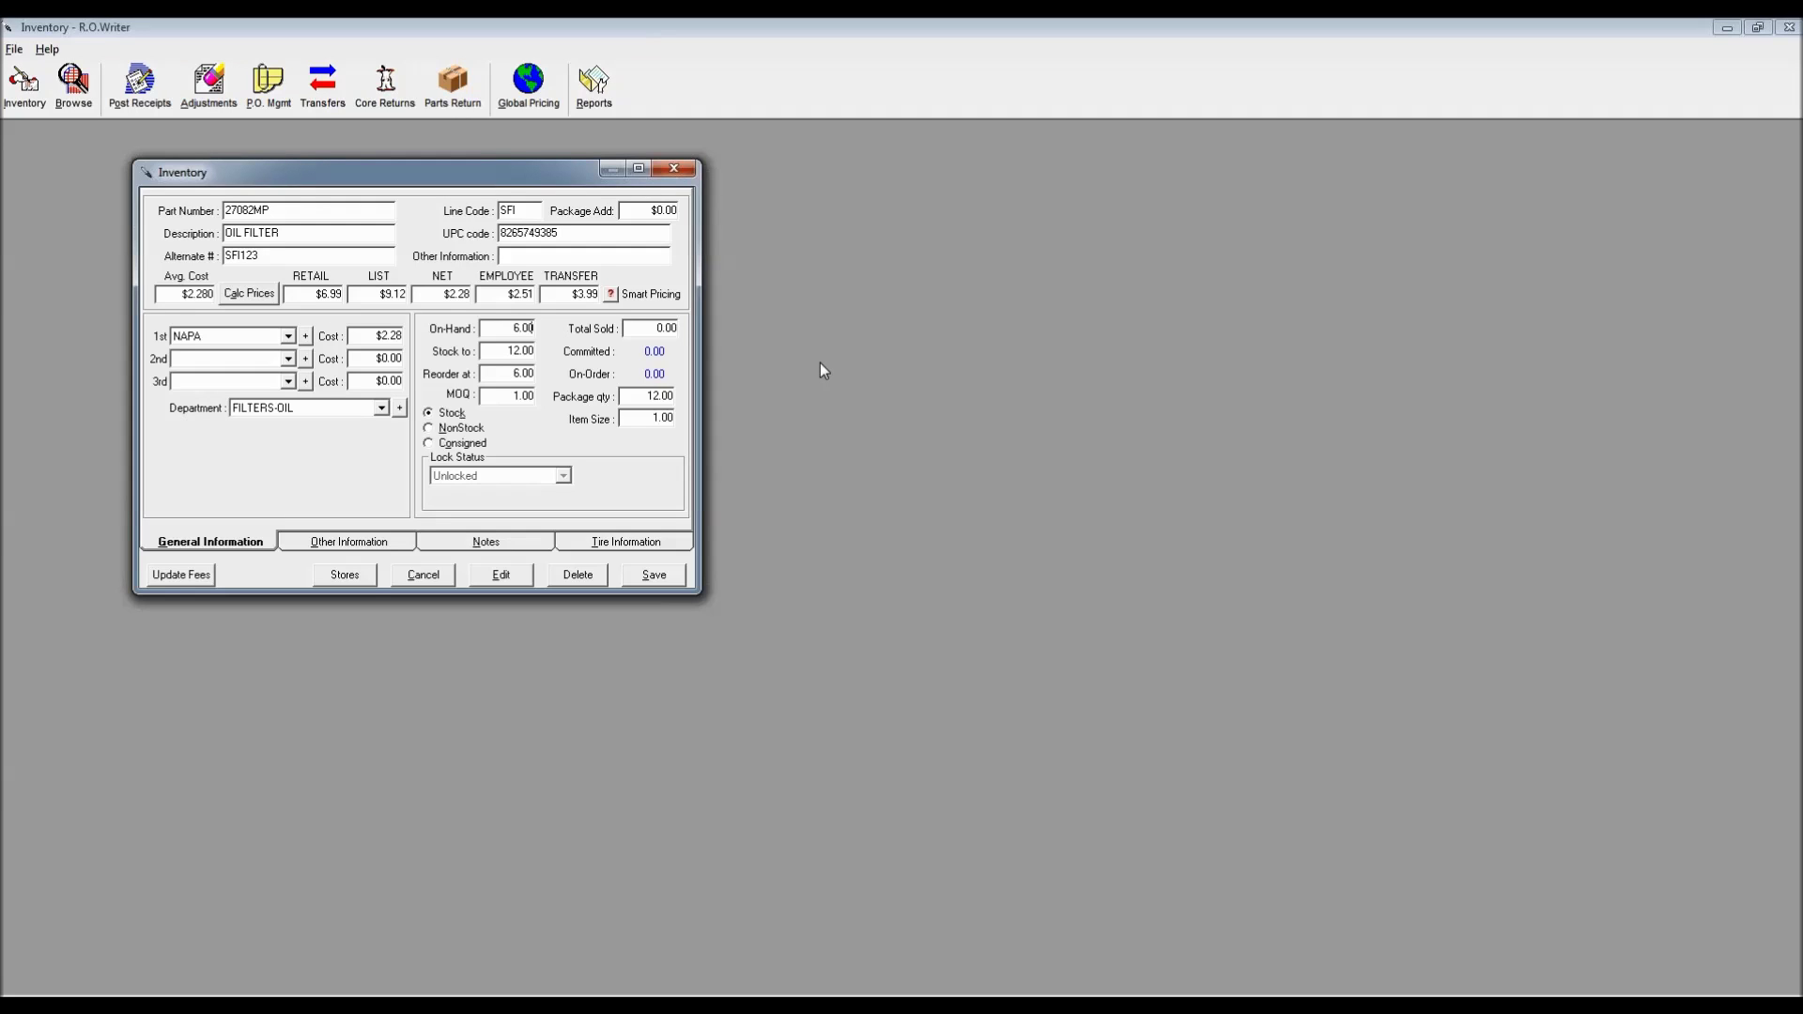
left_click_drag(507, 328, 542, 332)
Restore On-Hand to 4.00 and check the Stock to, Reorder at 6.00 and Package qty 12.00 values
left_click(538, 351)
left_click(526, 374)
left_click(514, 327)
type("4.00")
left_click(508, 376)
left_click_drag(647, 395, 676, 395)
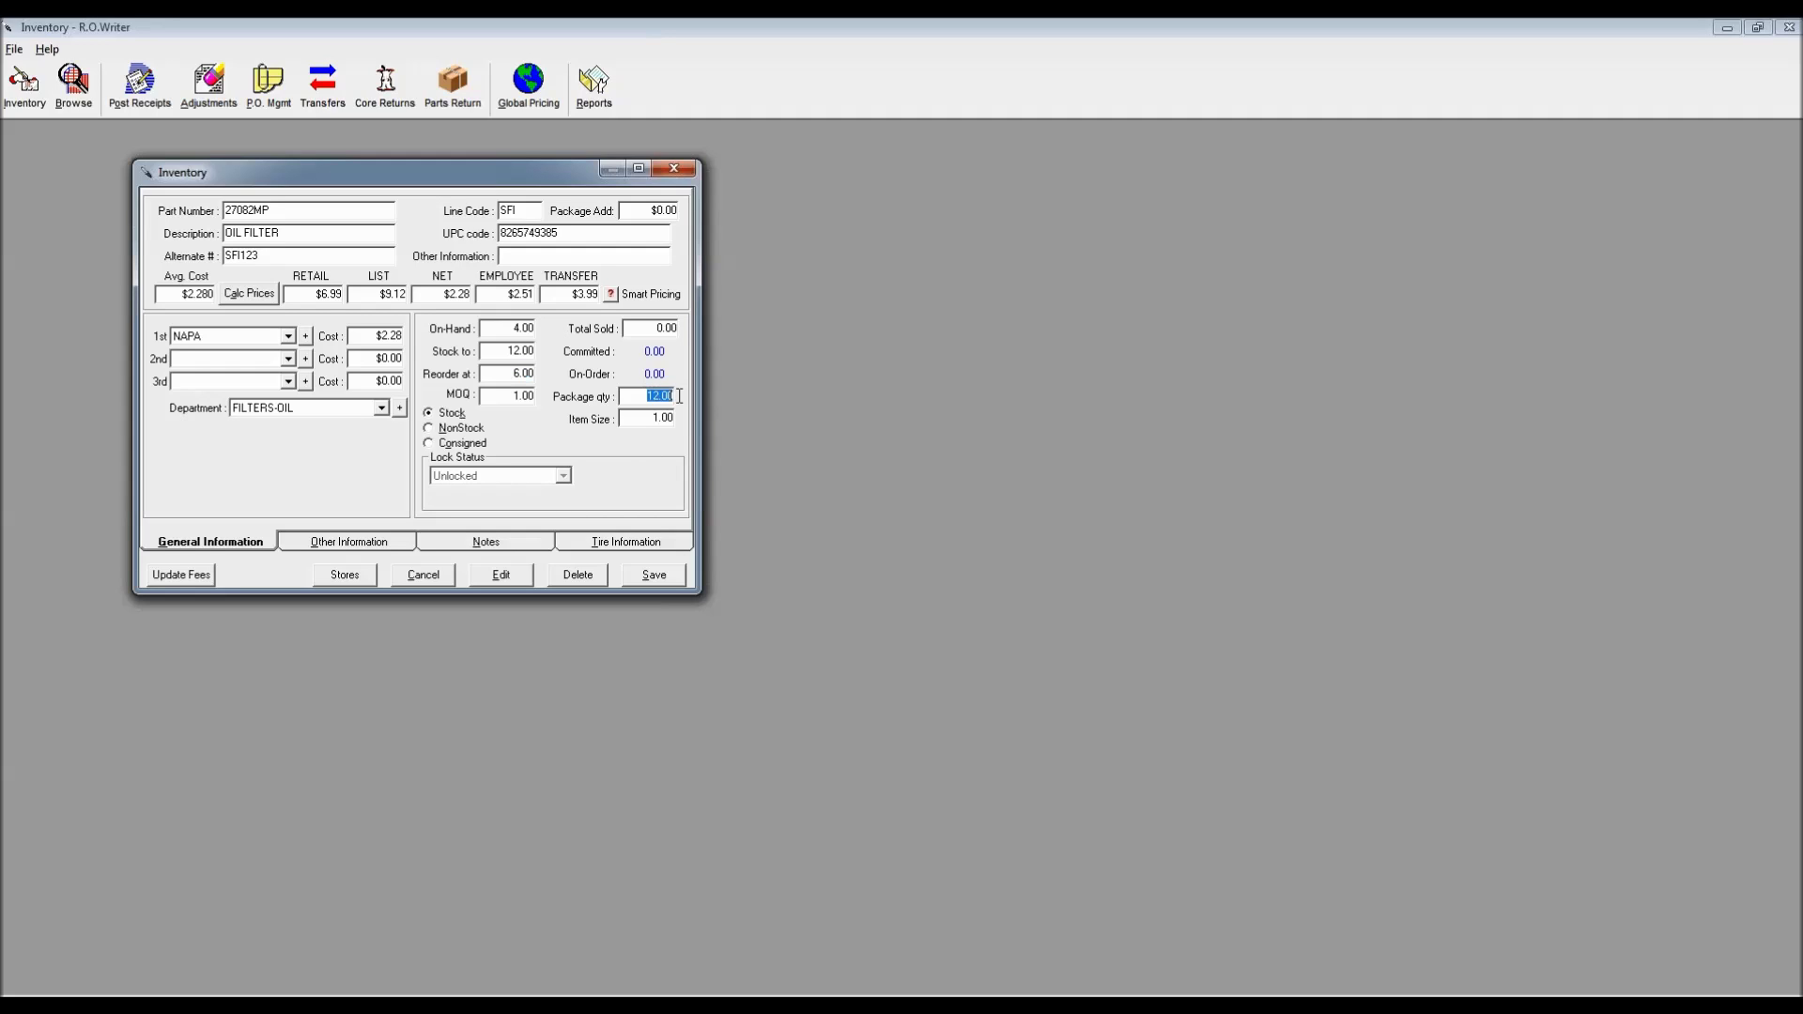
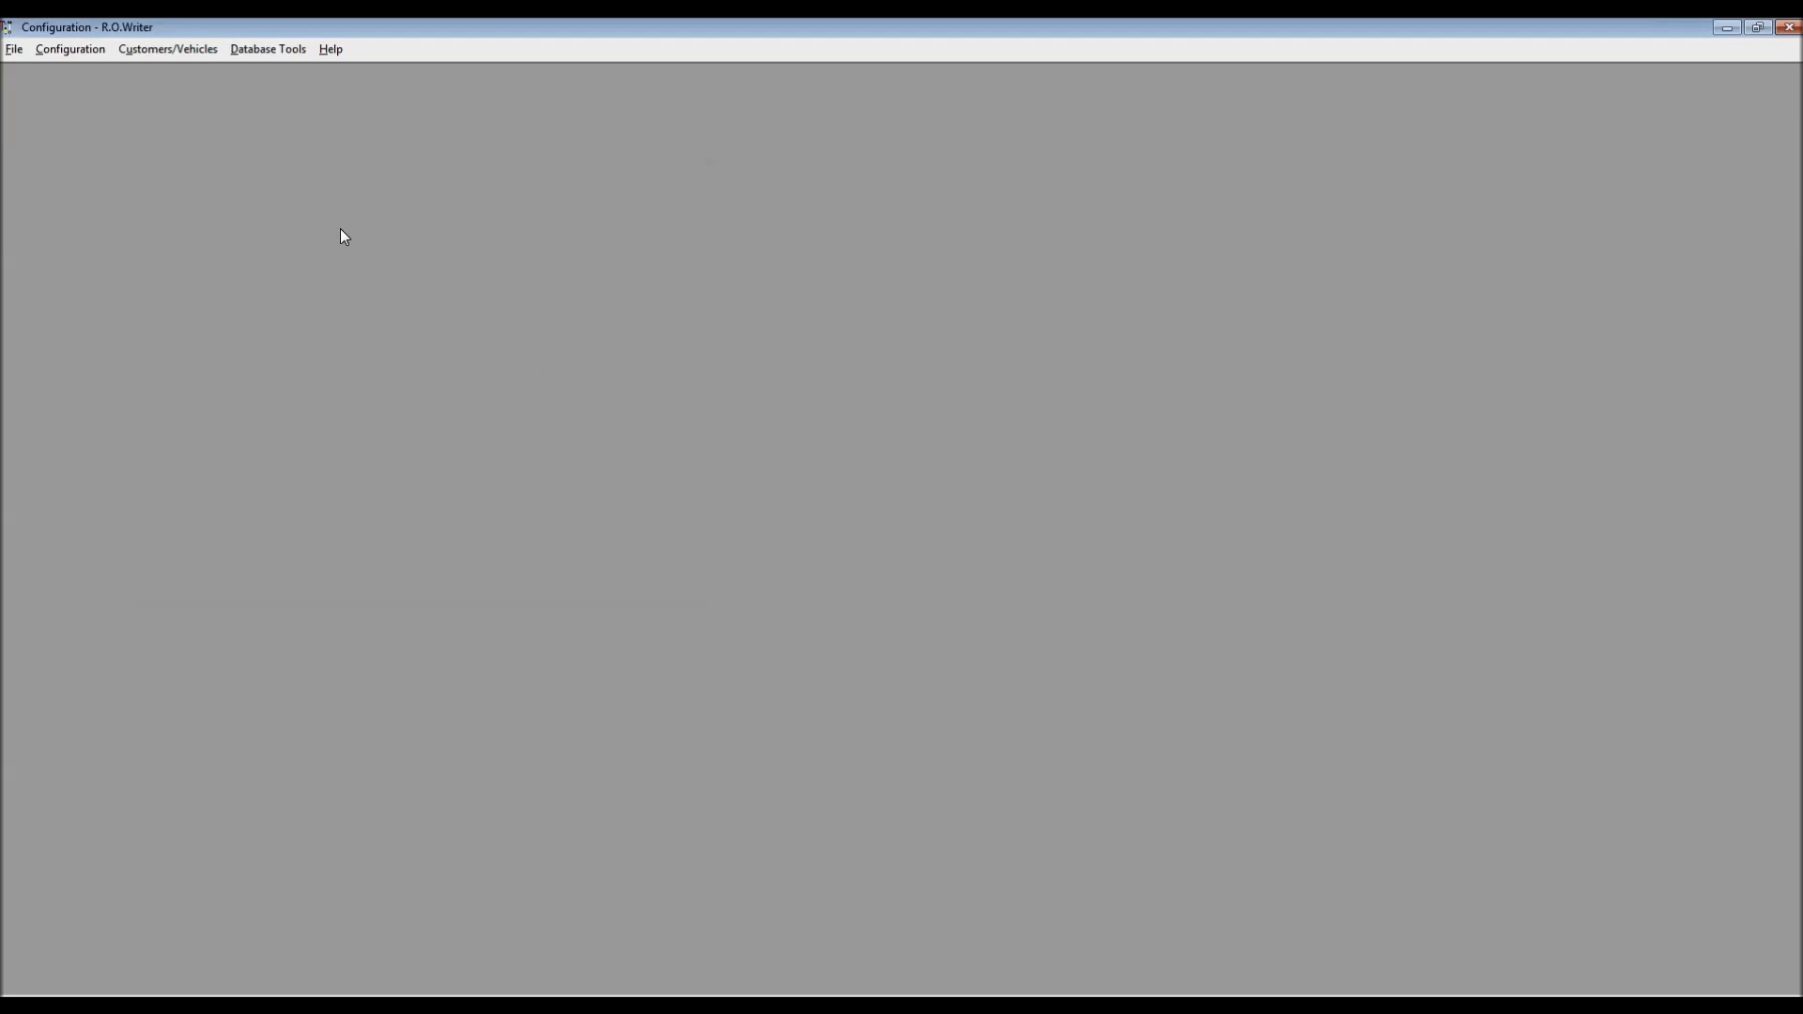
Open Configuration > Parts > PO/Transfer and Other Parts Options with the password, then move the dialog aside
left_click(93, 54)
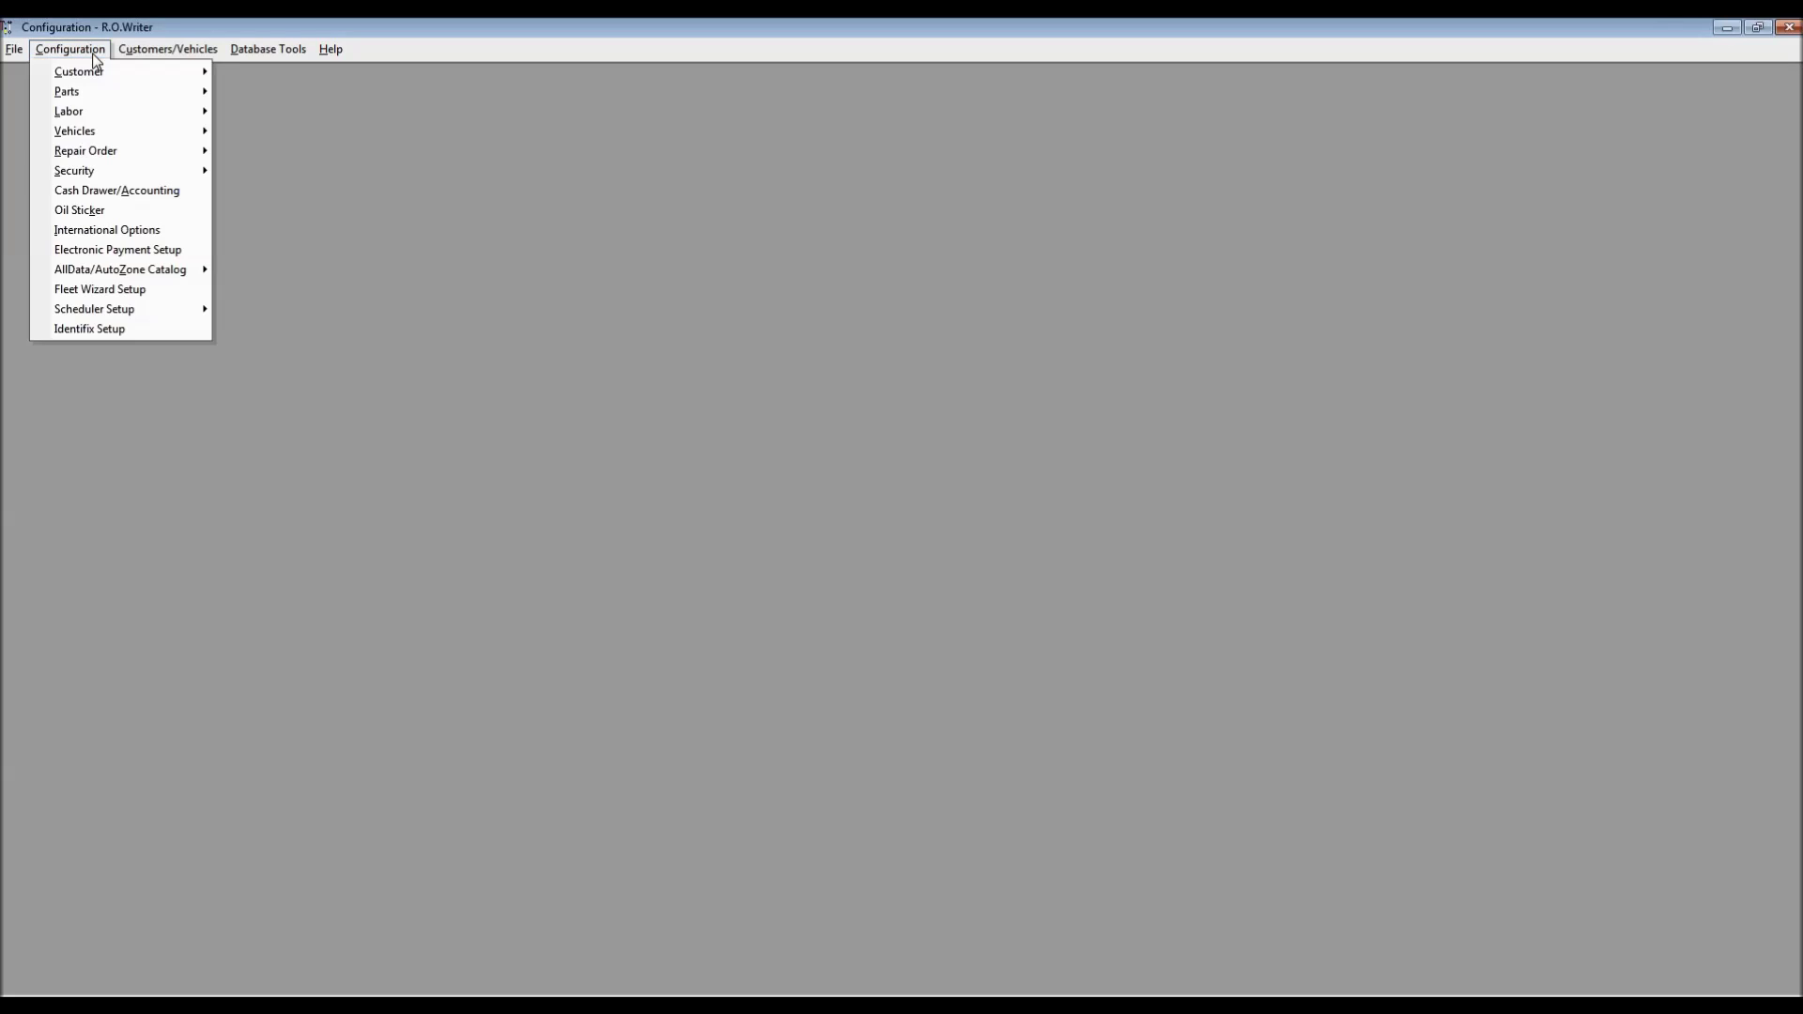
mouse_move(97, 95)
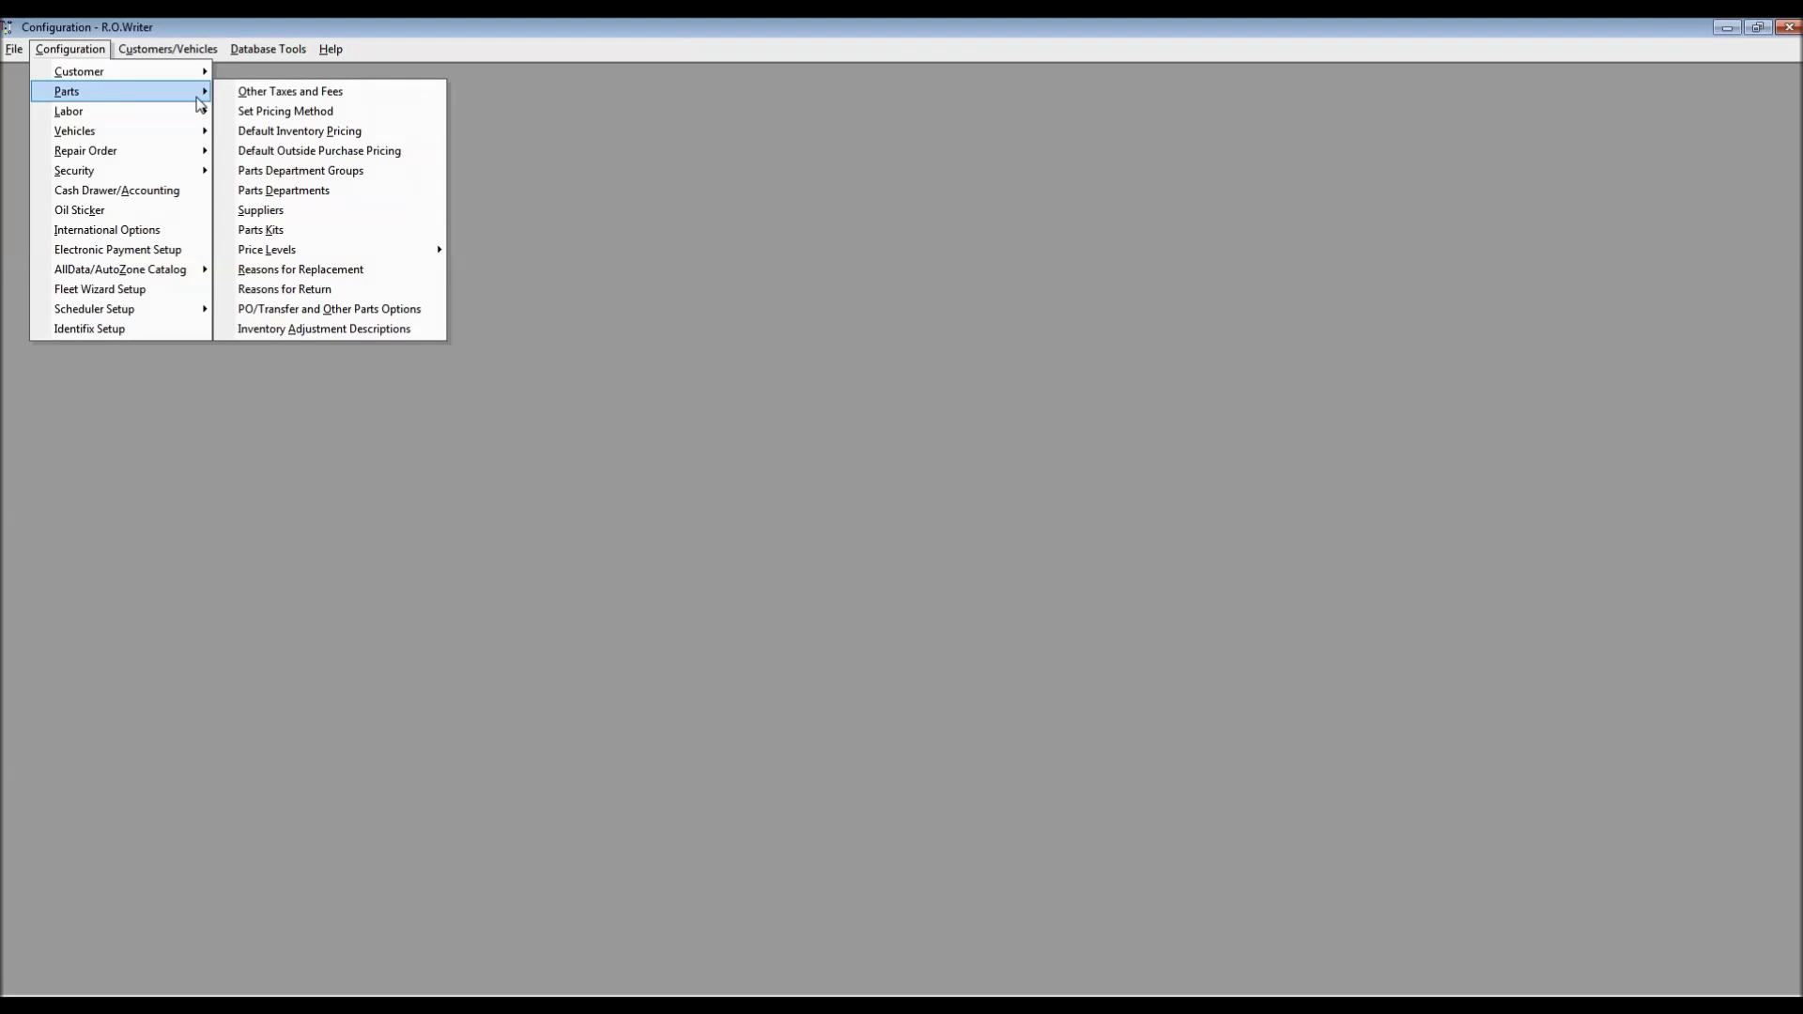
left_click(279, 316)
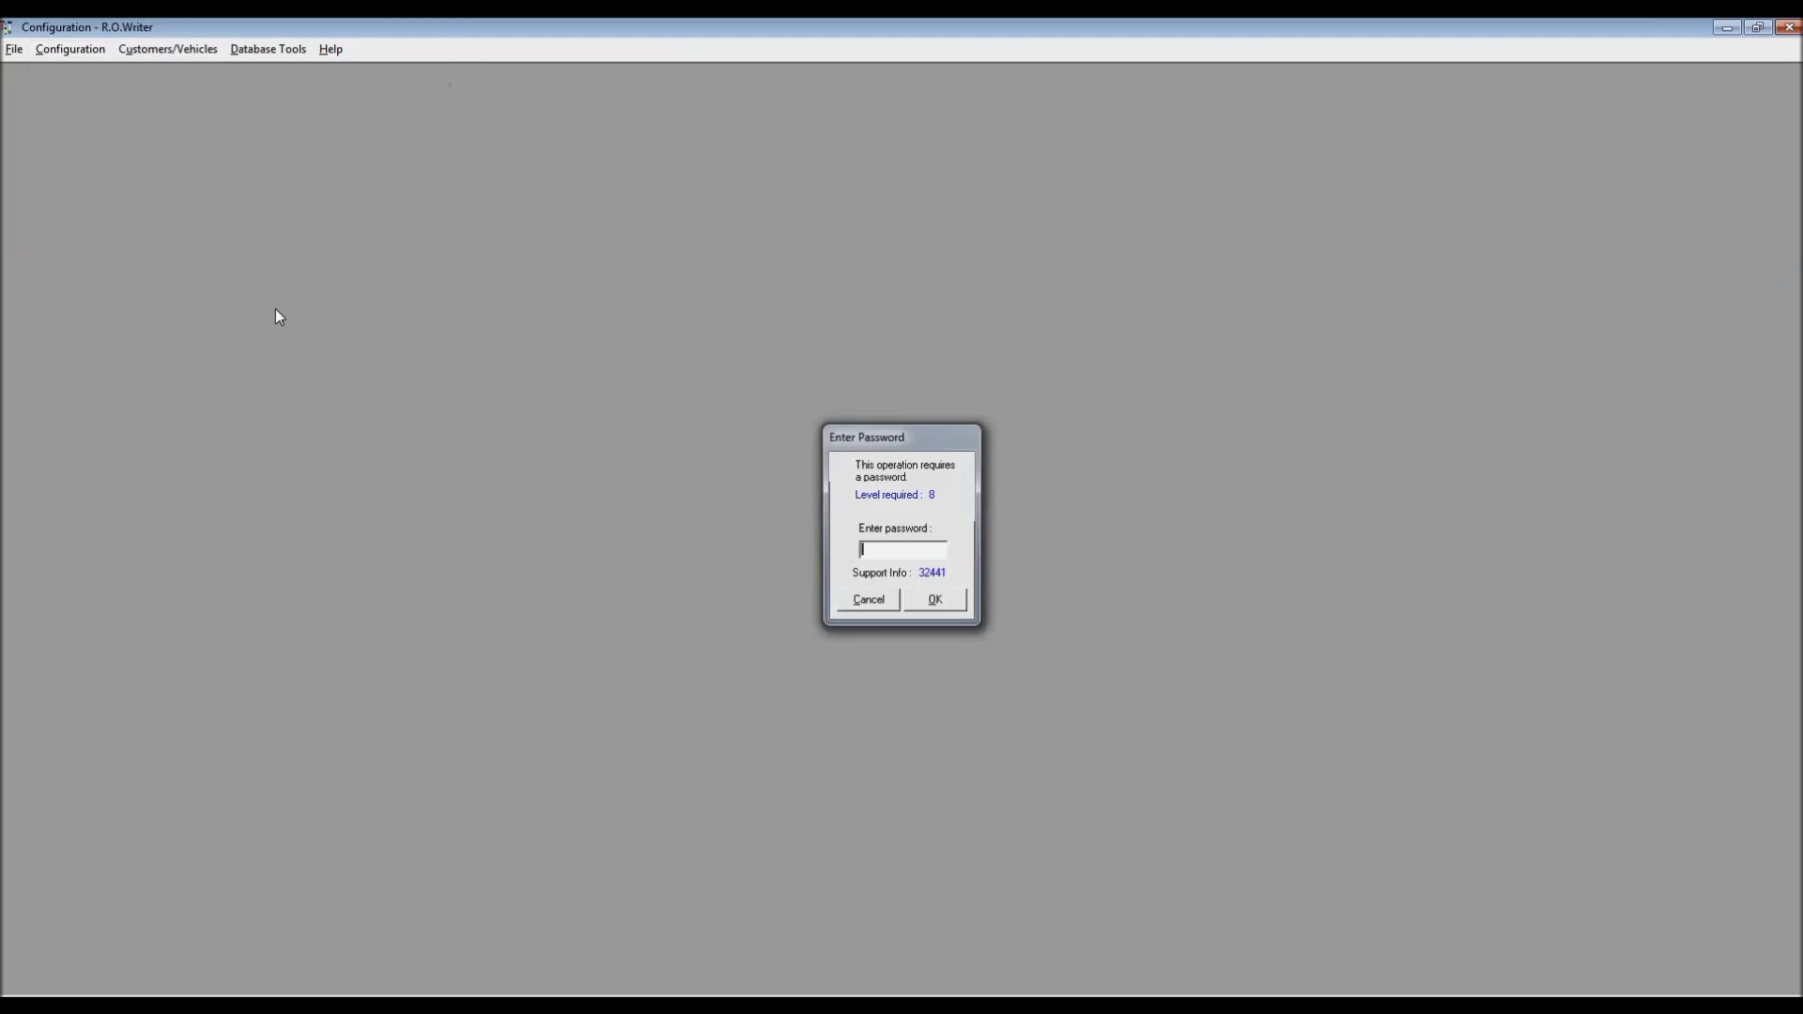
type("1")
key("Return")
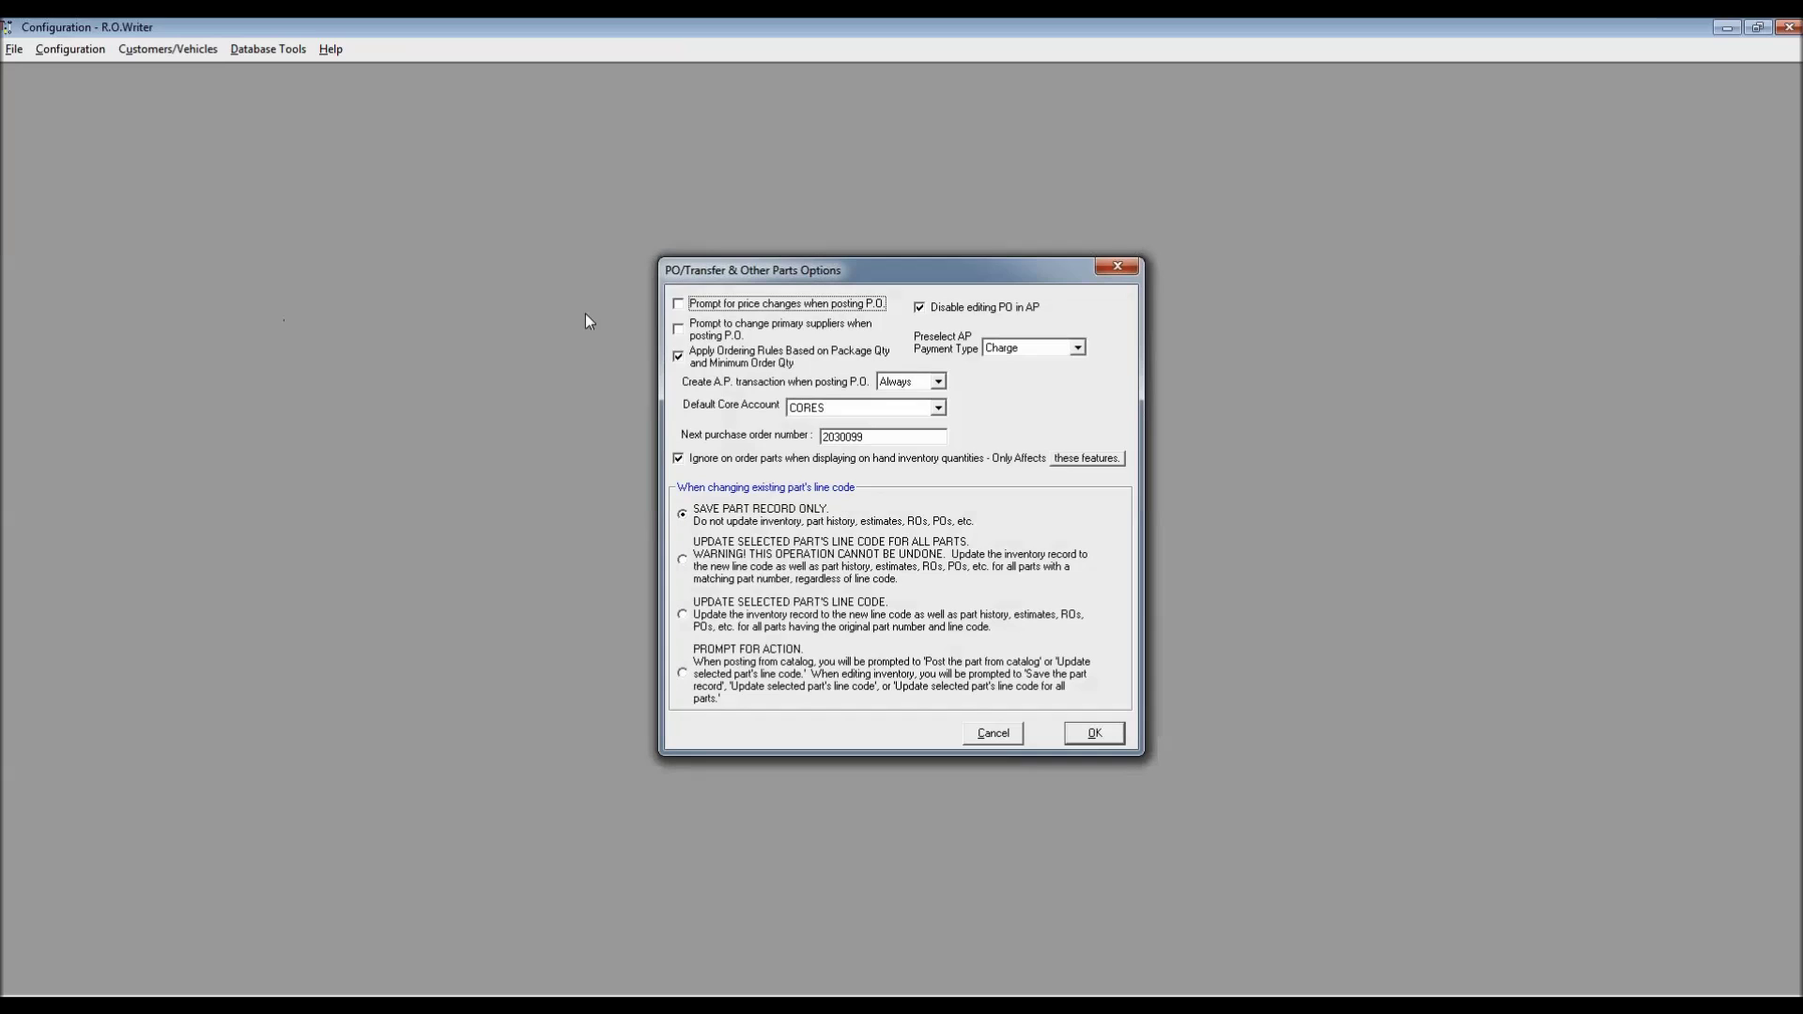
left_click_drag(863, 269, 377, 130)
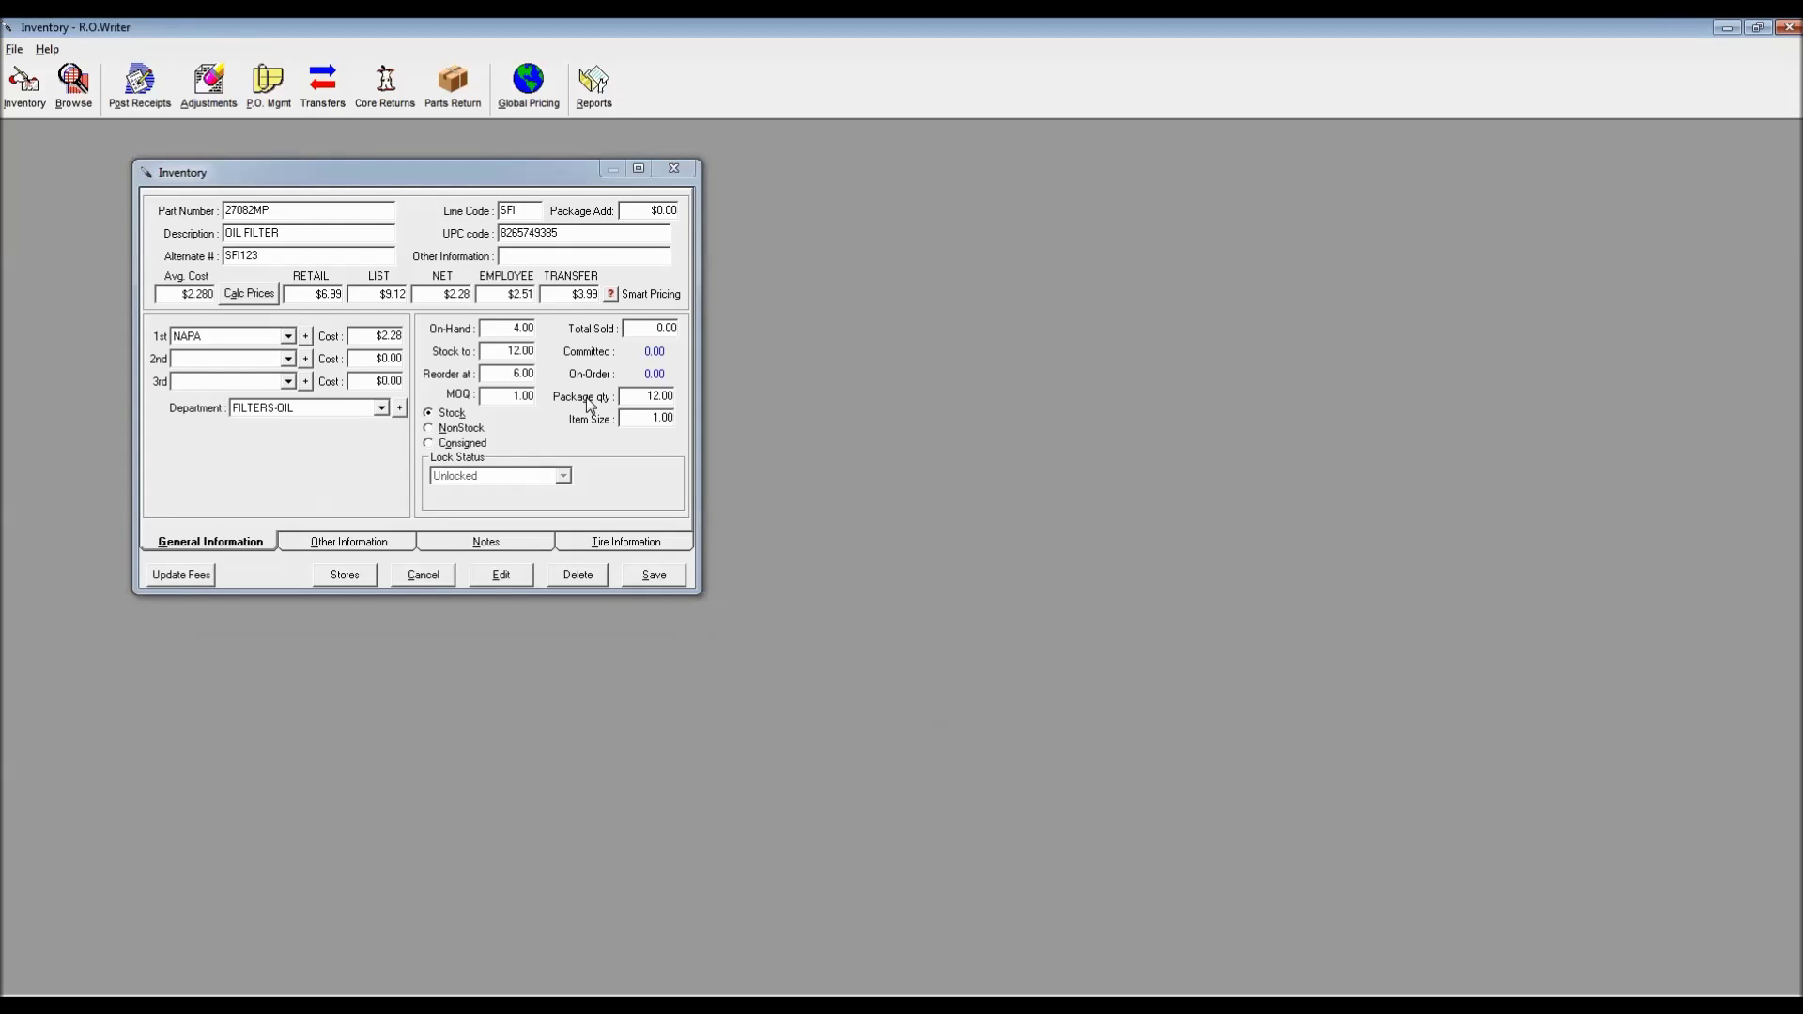
Enter 0.02 as oil filter 27082MP's Item Size, next to Package qty
left_click(647, 396)
double_click(647, 395)
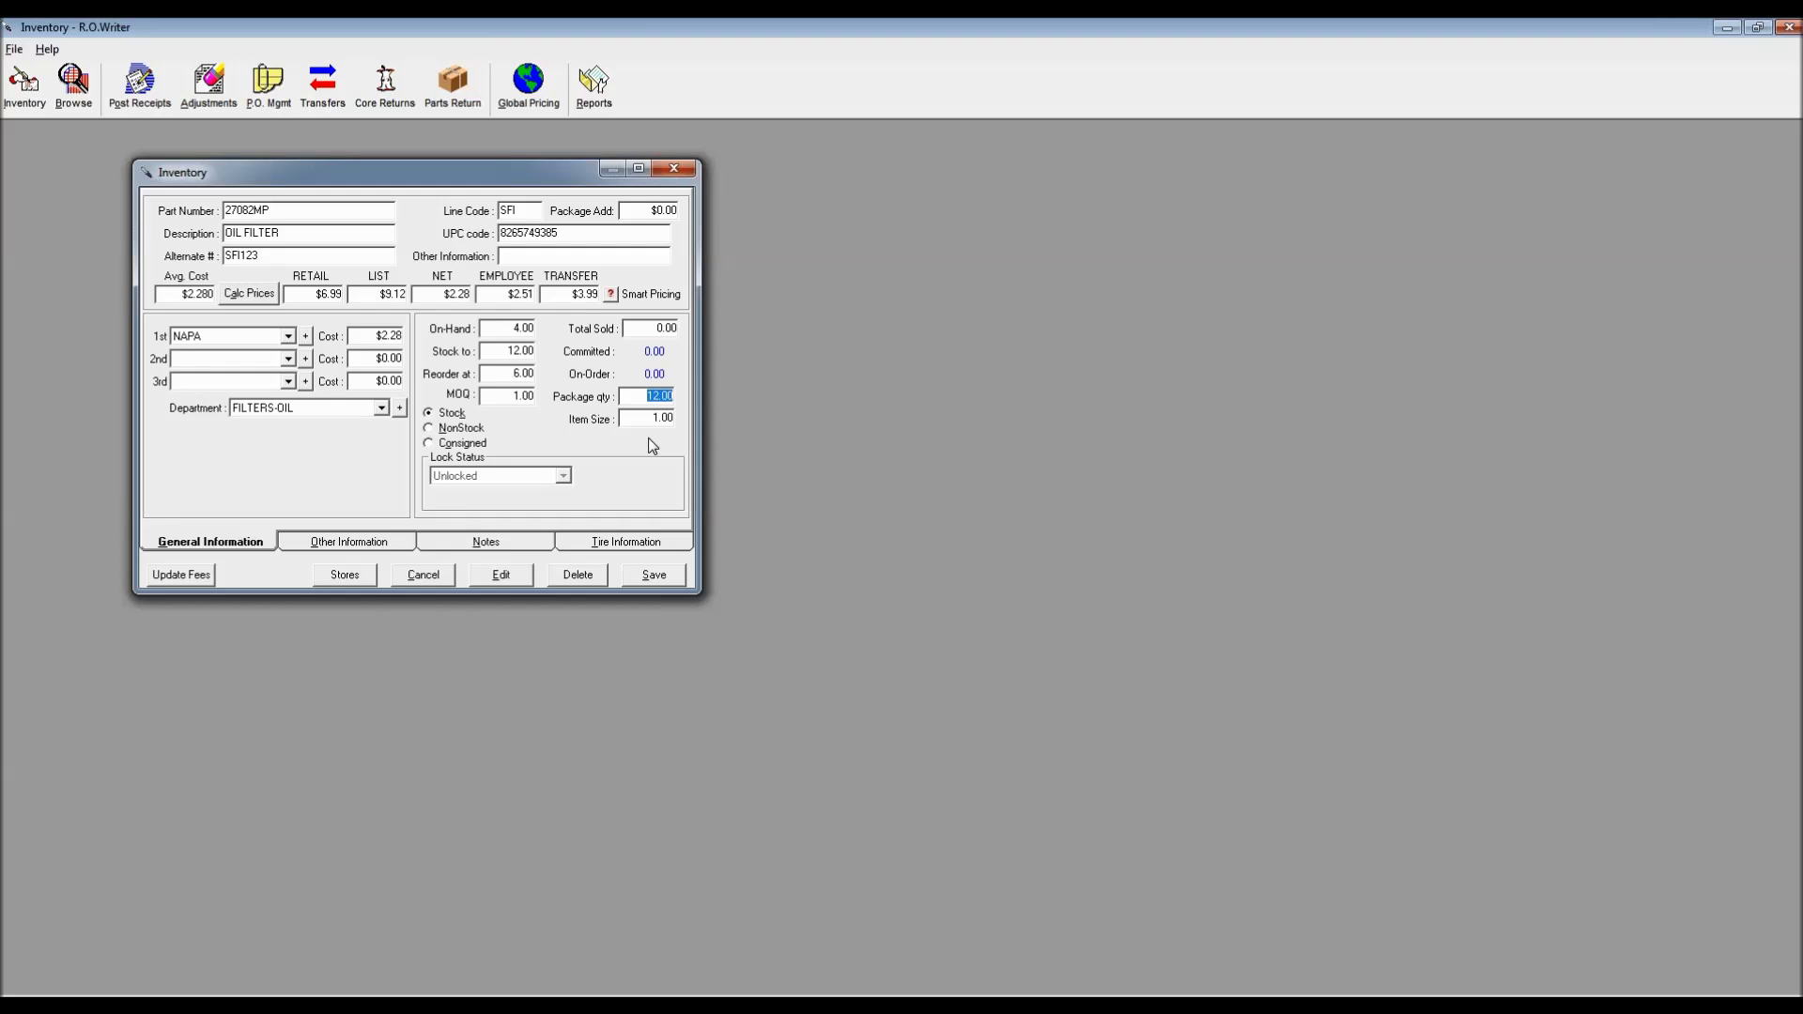
key("Tab")
type("0.02")
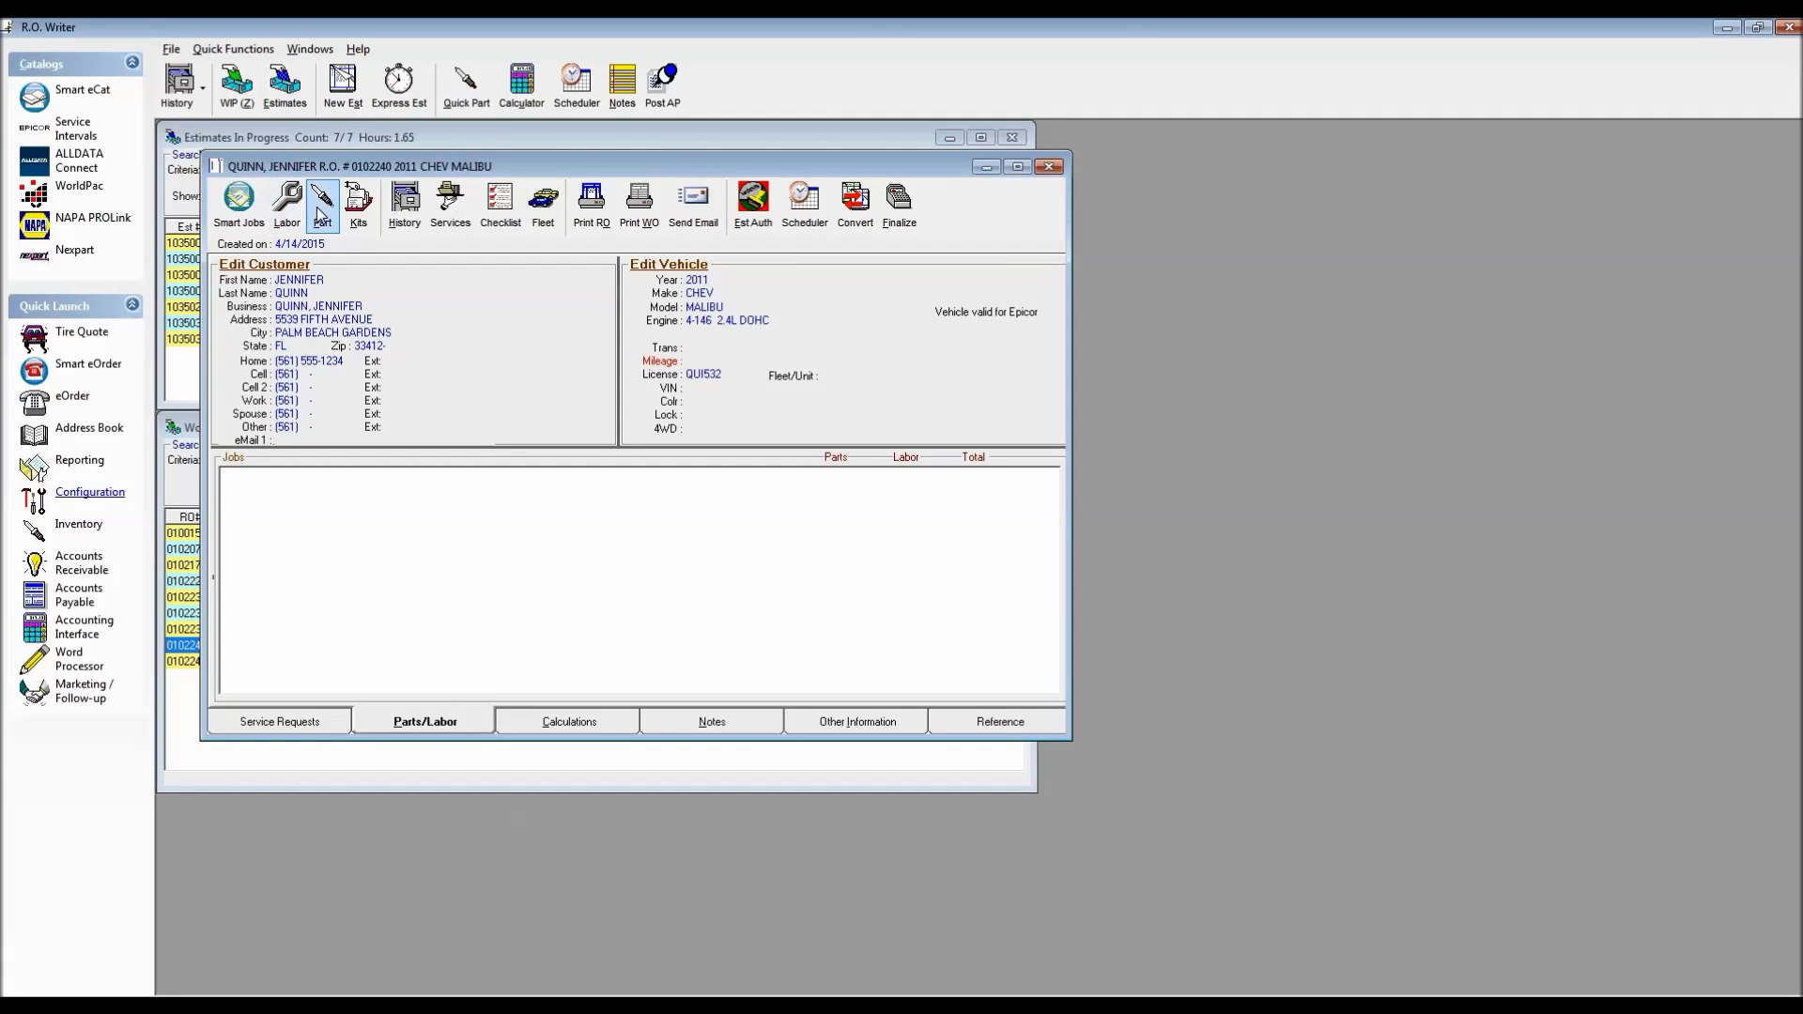
Add oil filter part 27082MP to the Malibu repair order at $6.99
left_click(319, 215)
type("27082MP")
key("Return")
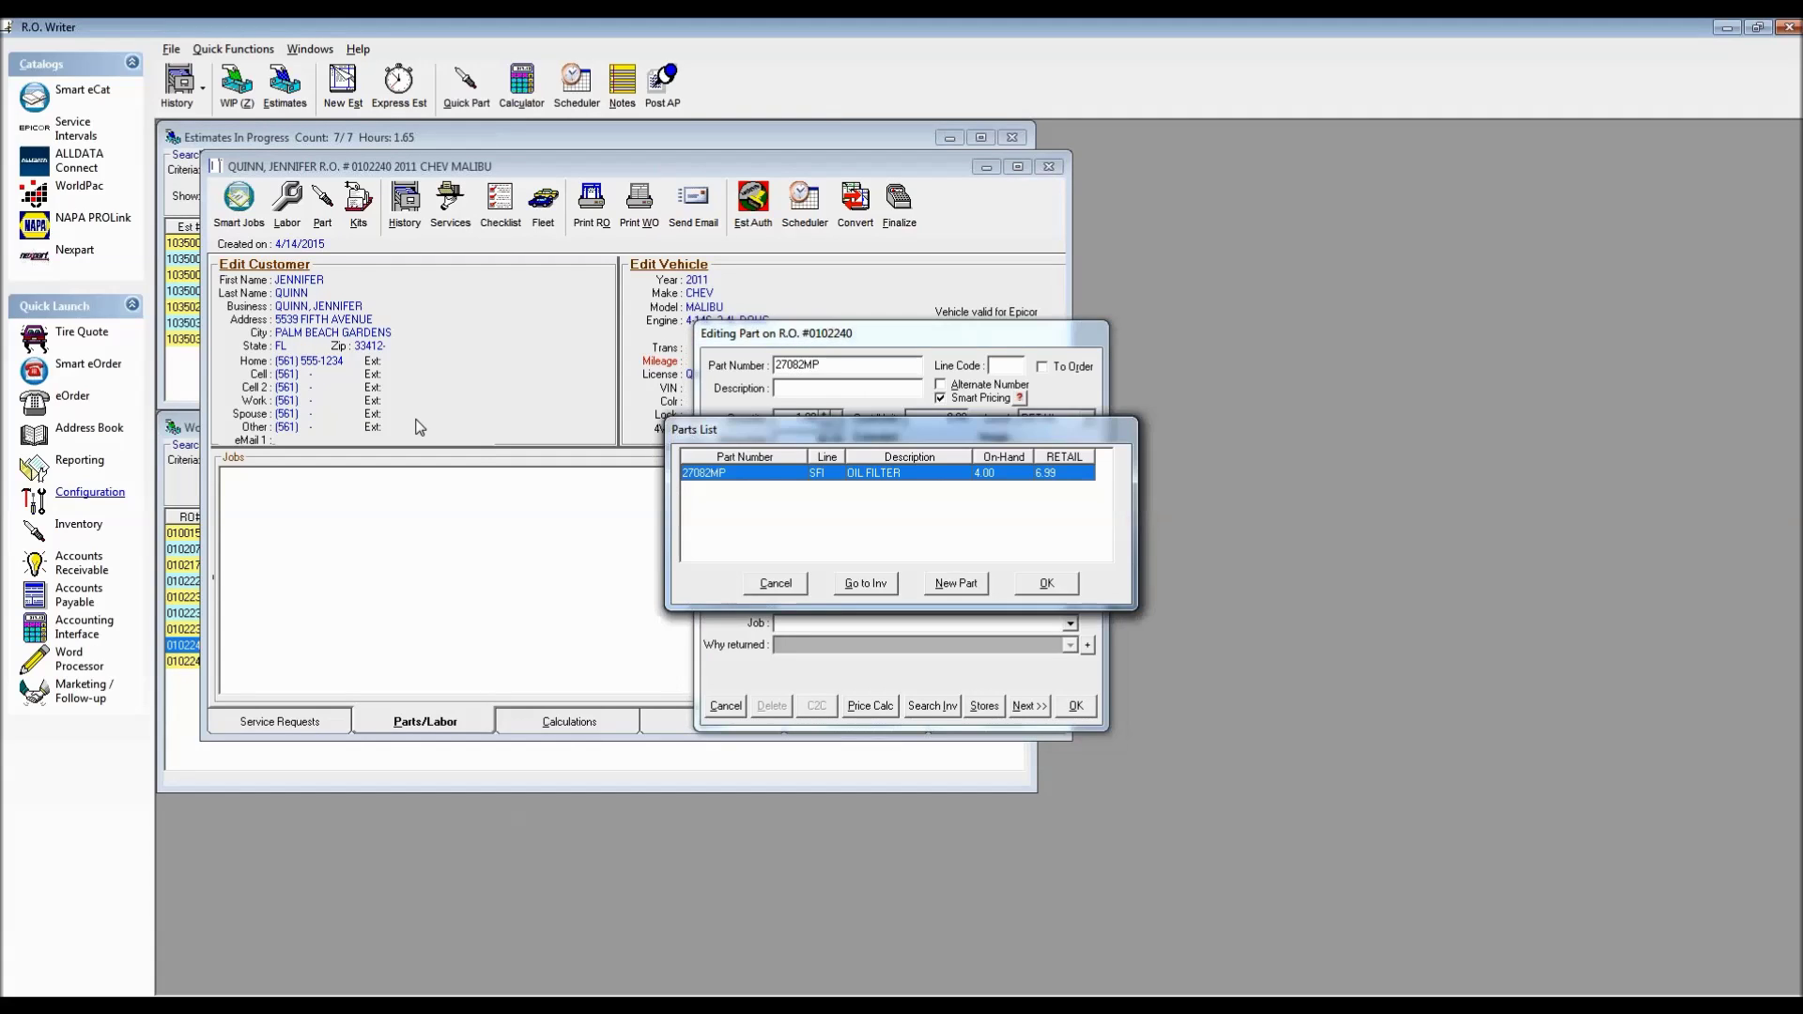
left_click(1050, 587)
left_click(1076, 706)
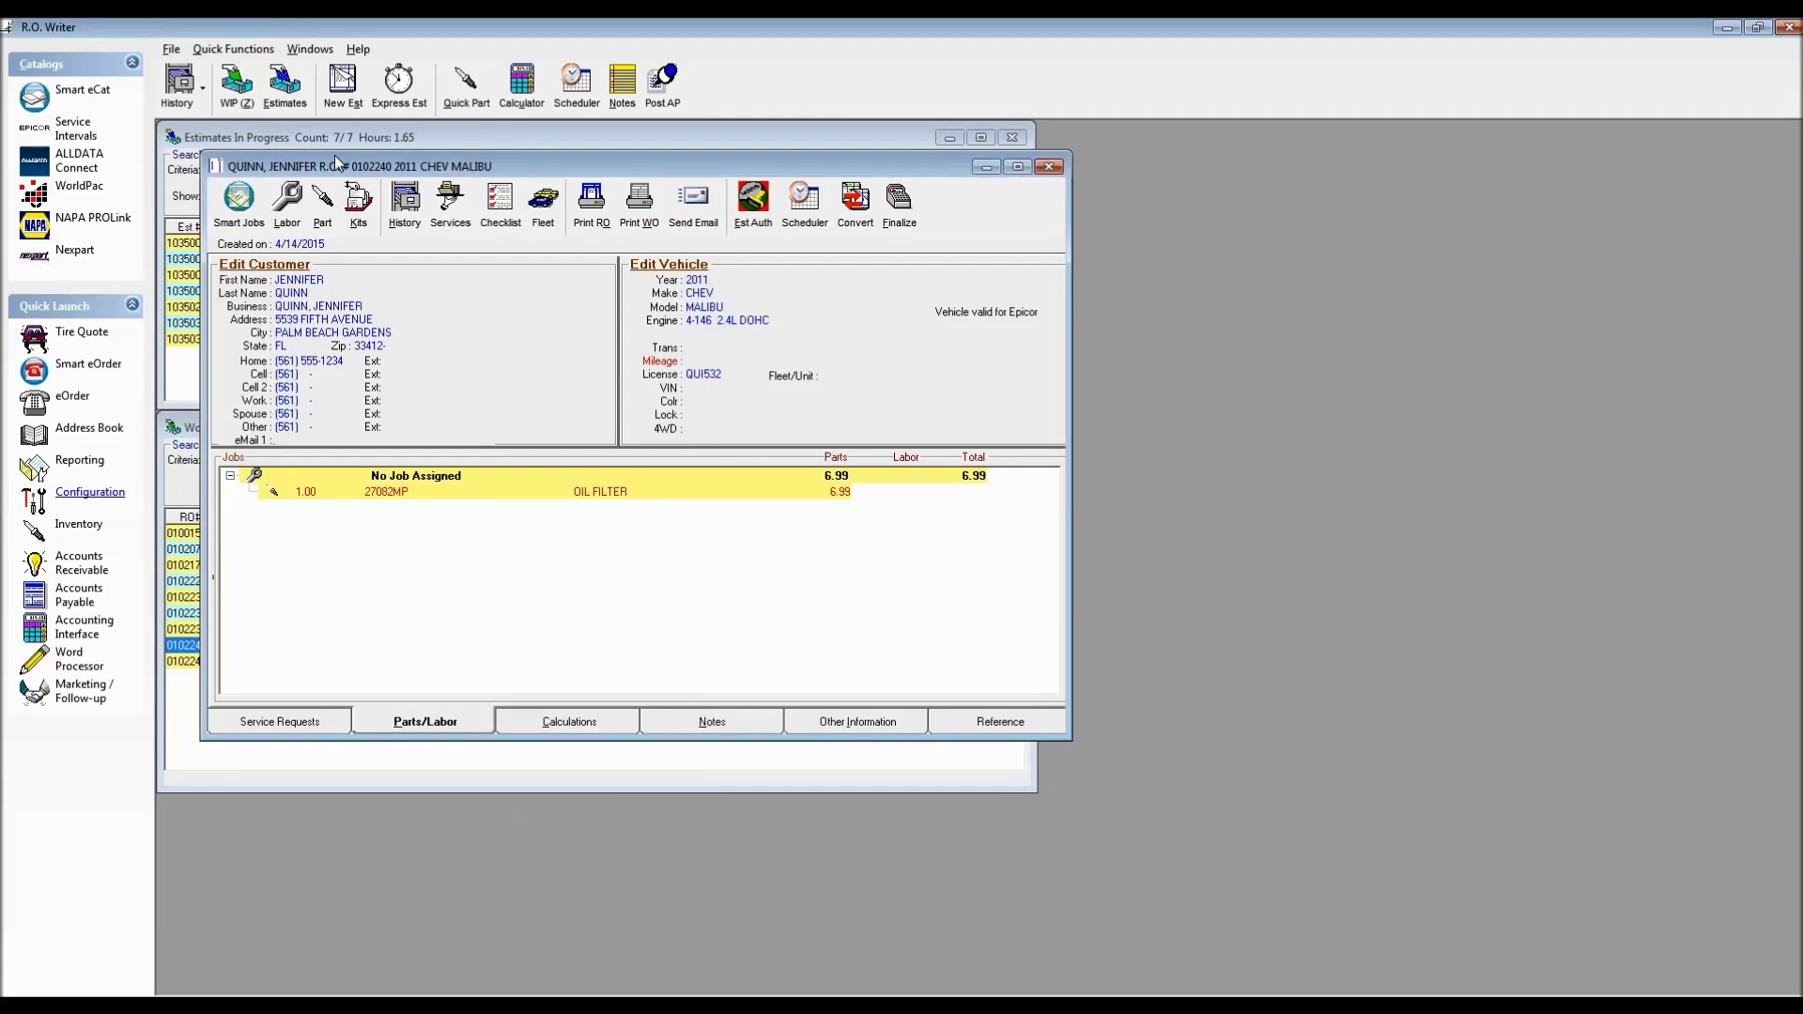
left_click(358, 199)
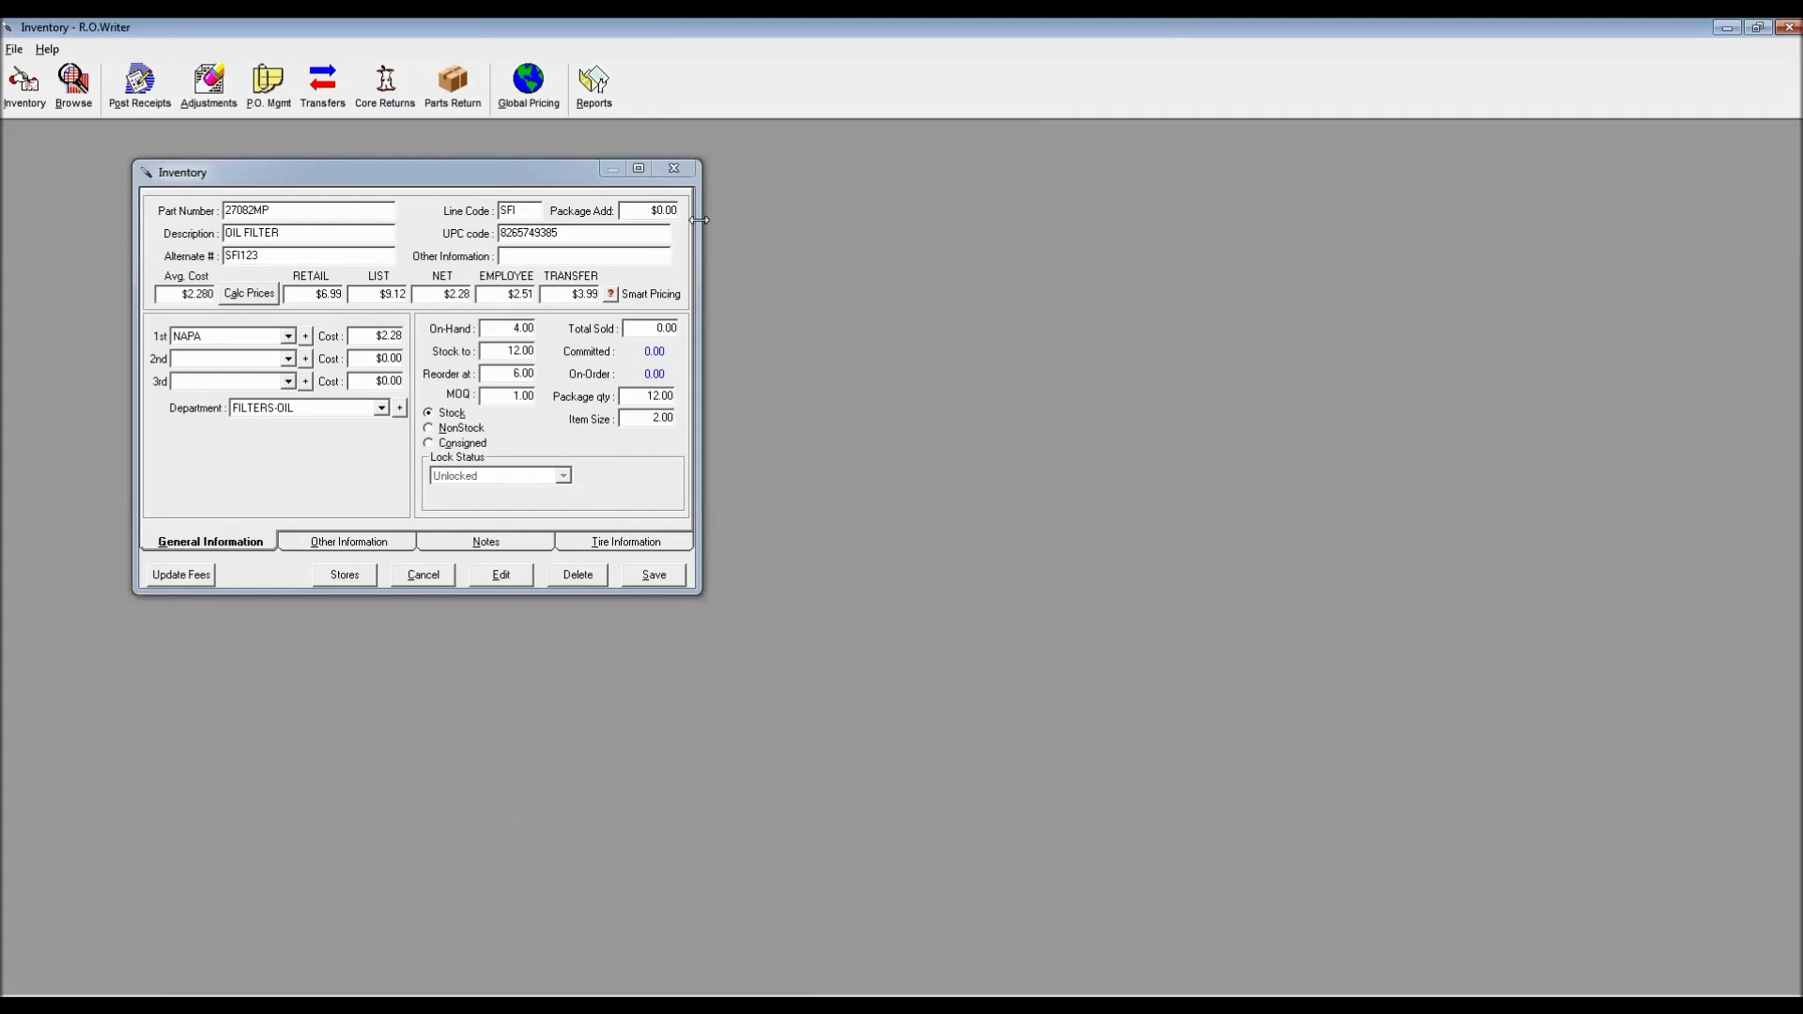
Reload 27082MP via Inventory > View/Add/Edit, now showing 4.00 on hand and 1.00 committed
left_click(674, 168)
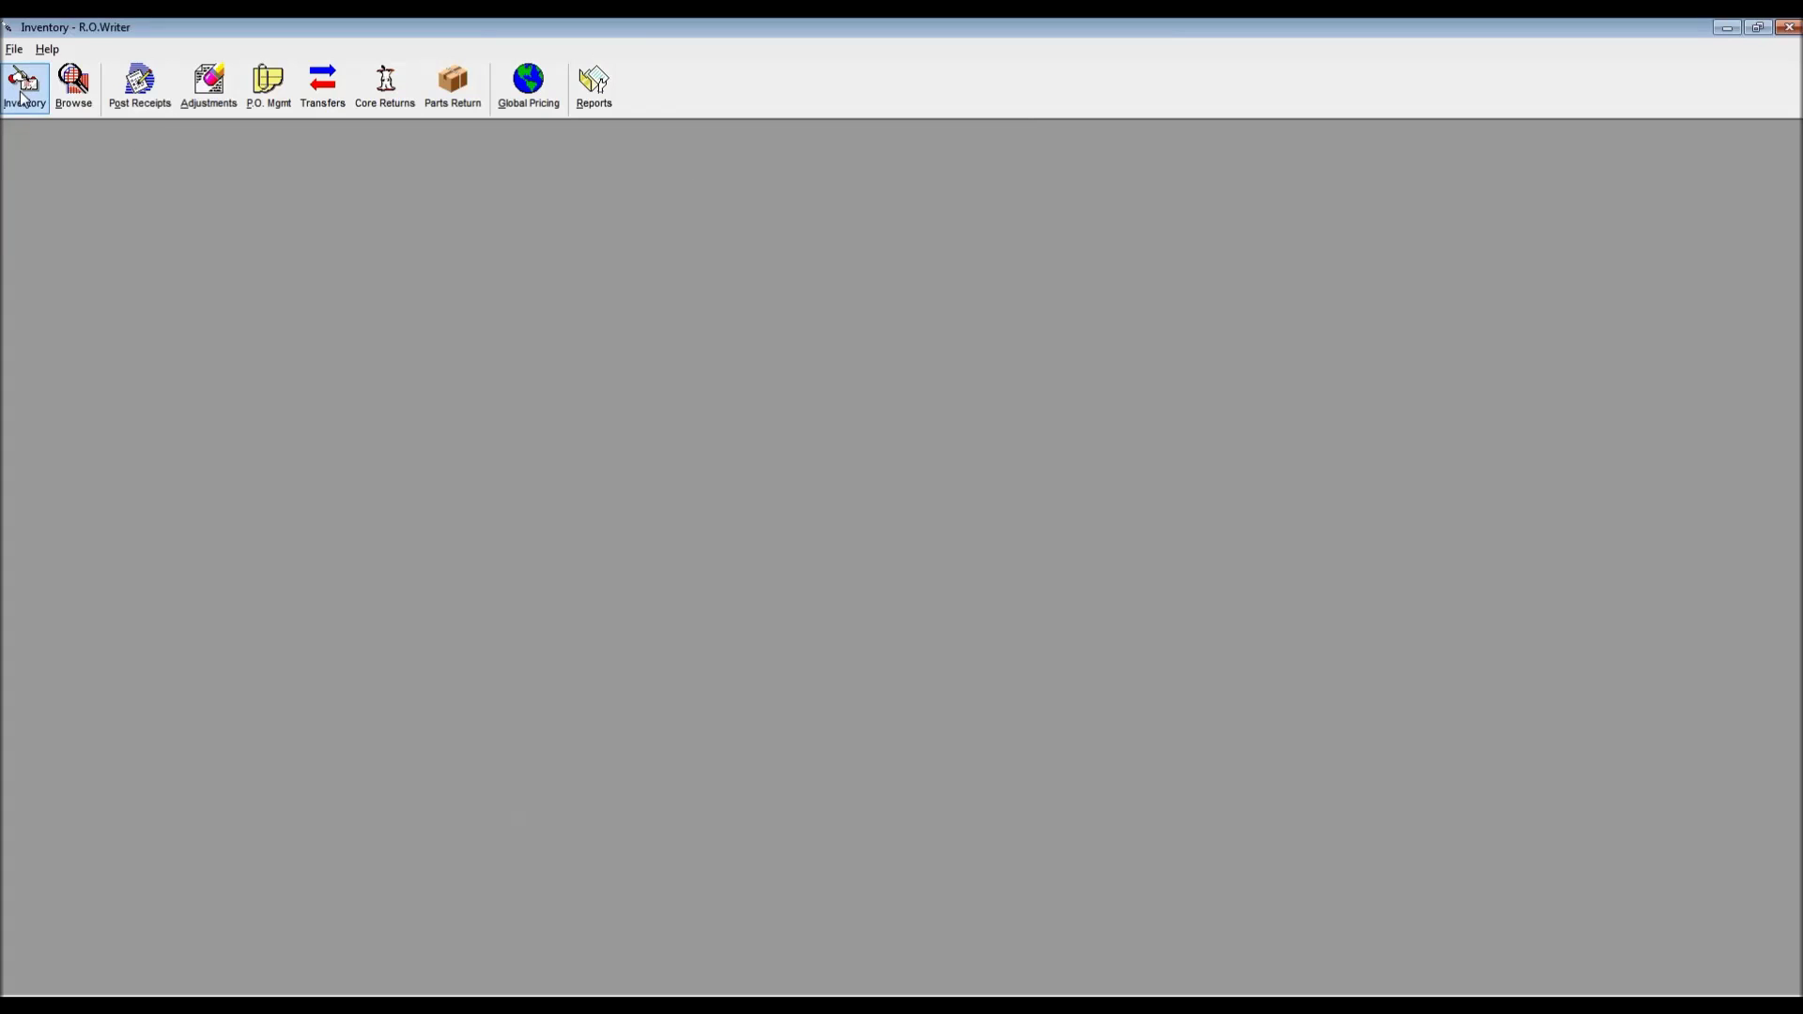
left_click(24, 84)
left_click(36, 96)
left_click(47, 130)
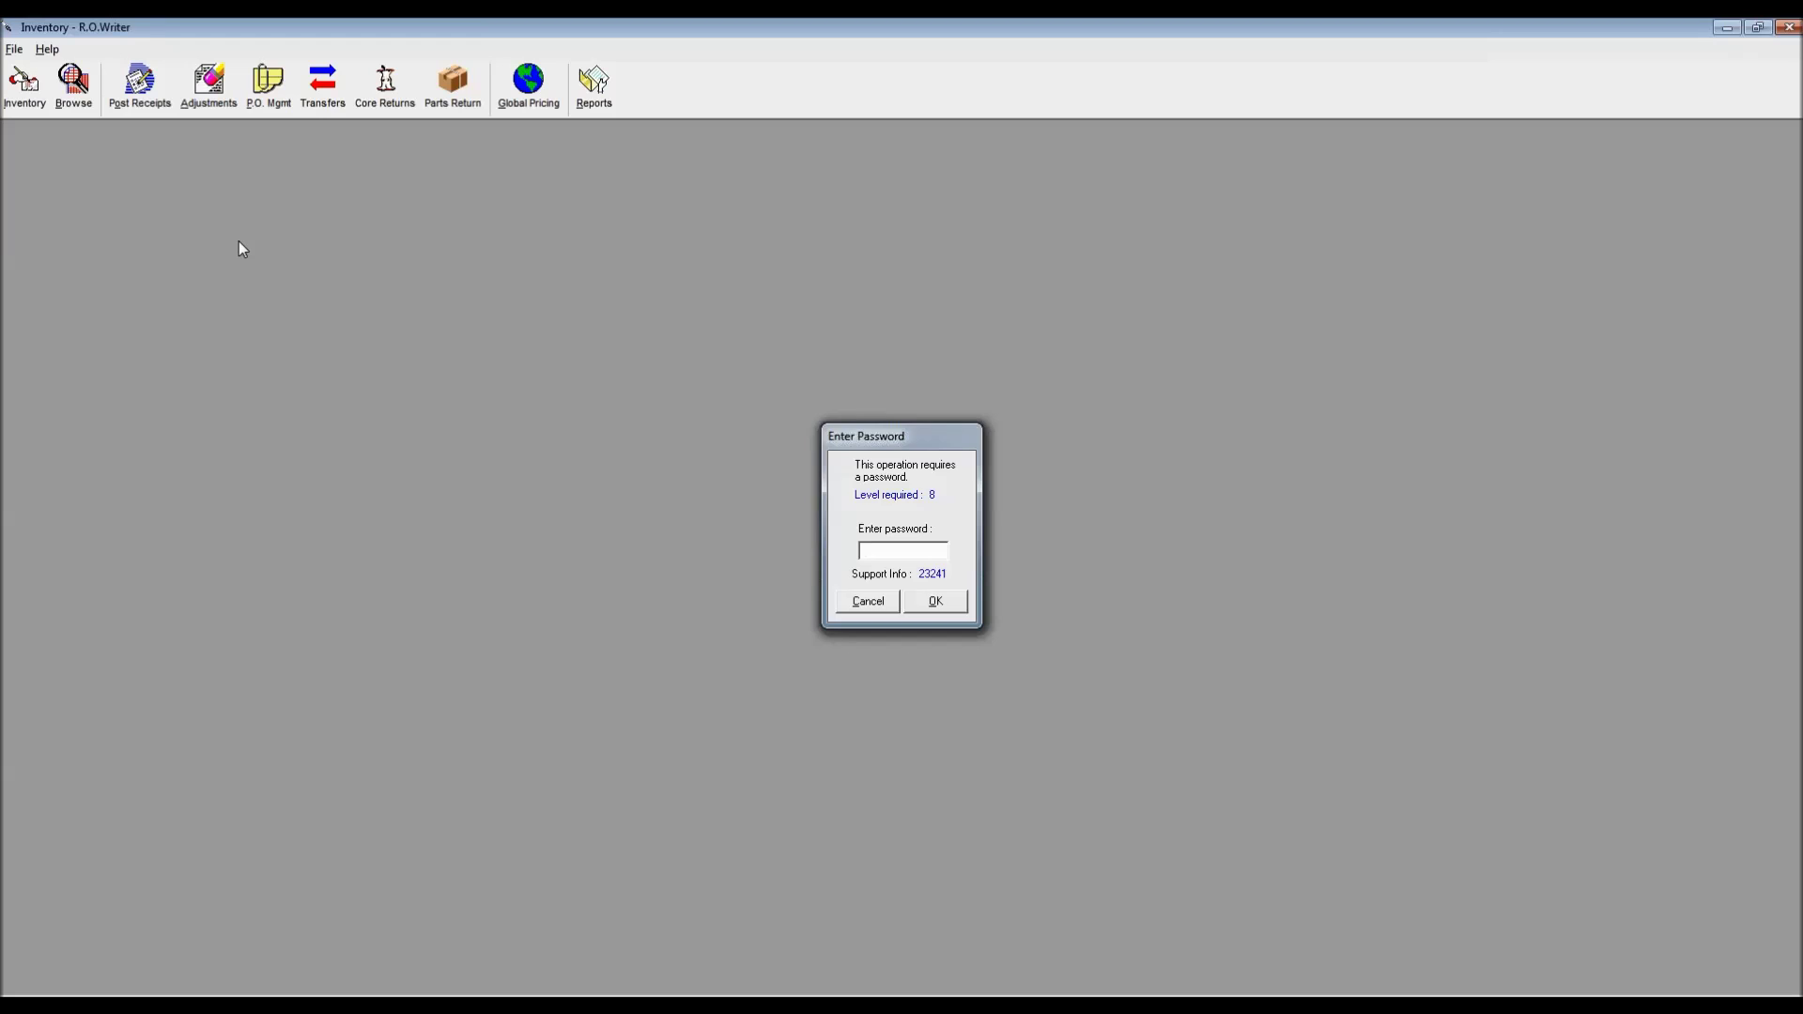
key("Return")
type("27082MP")
key("Tab")
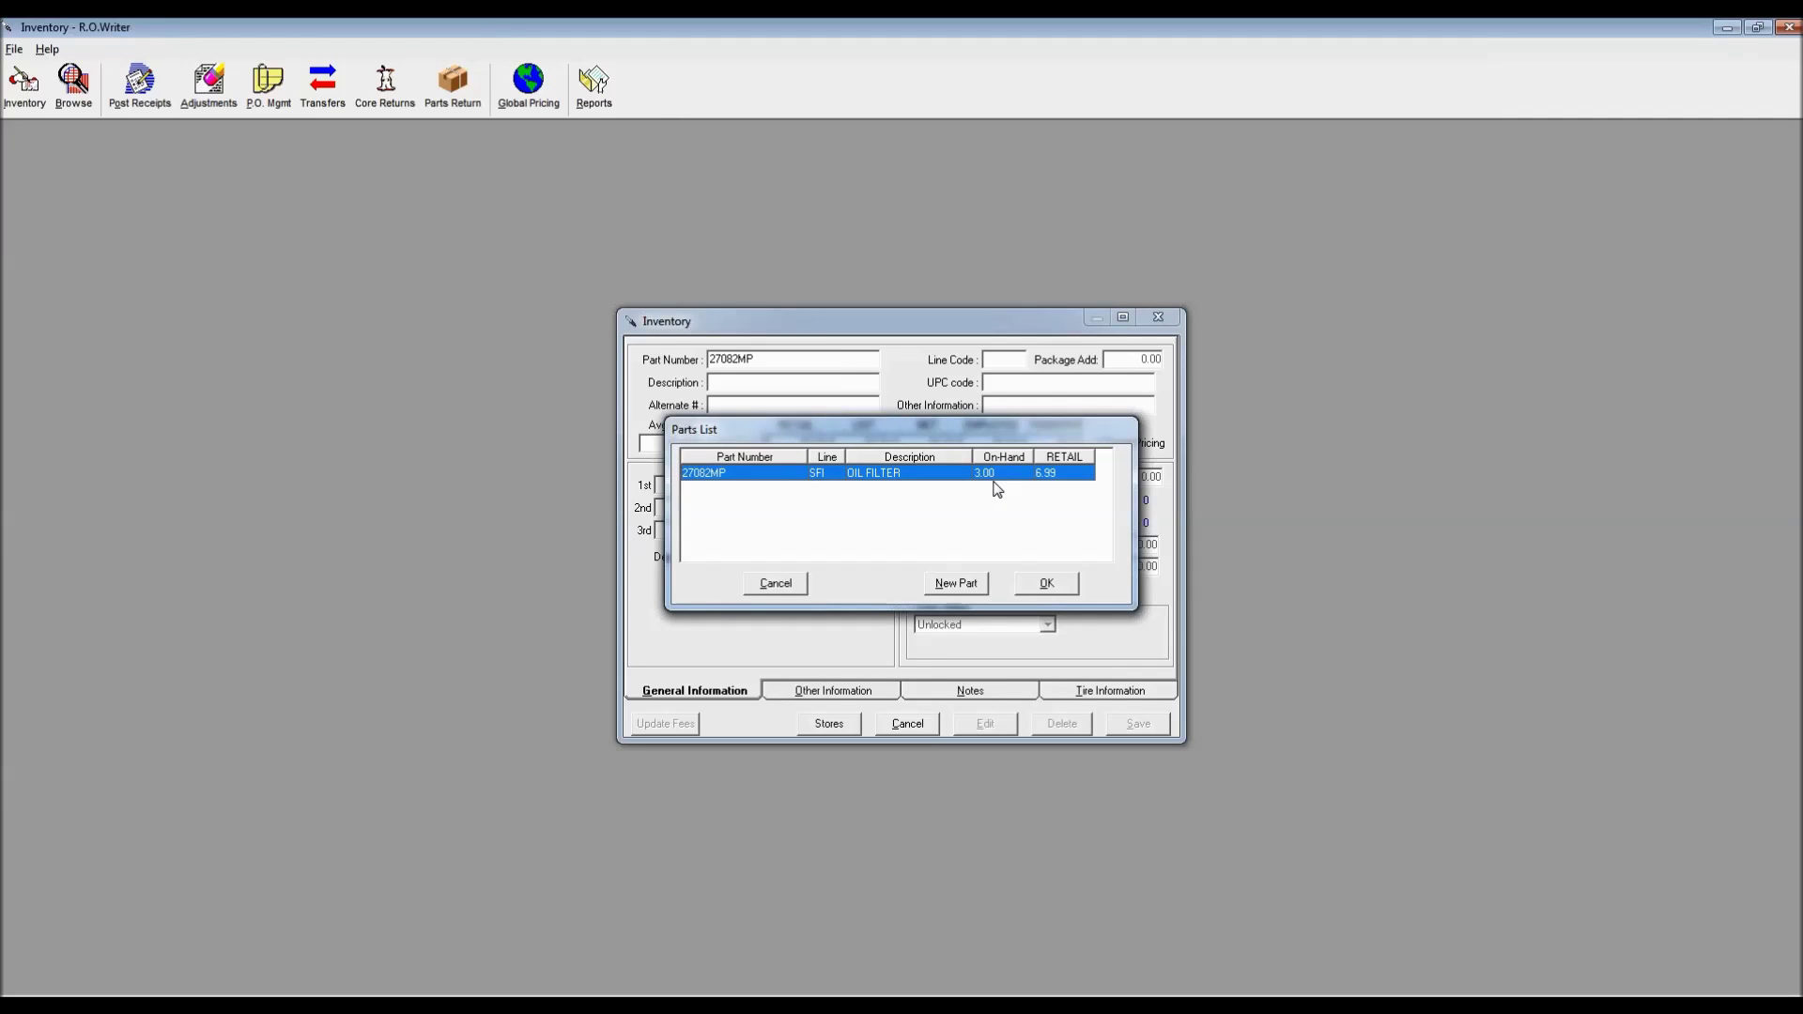
left_click_drag(944, 430, 556, 220)
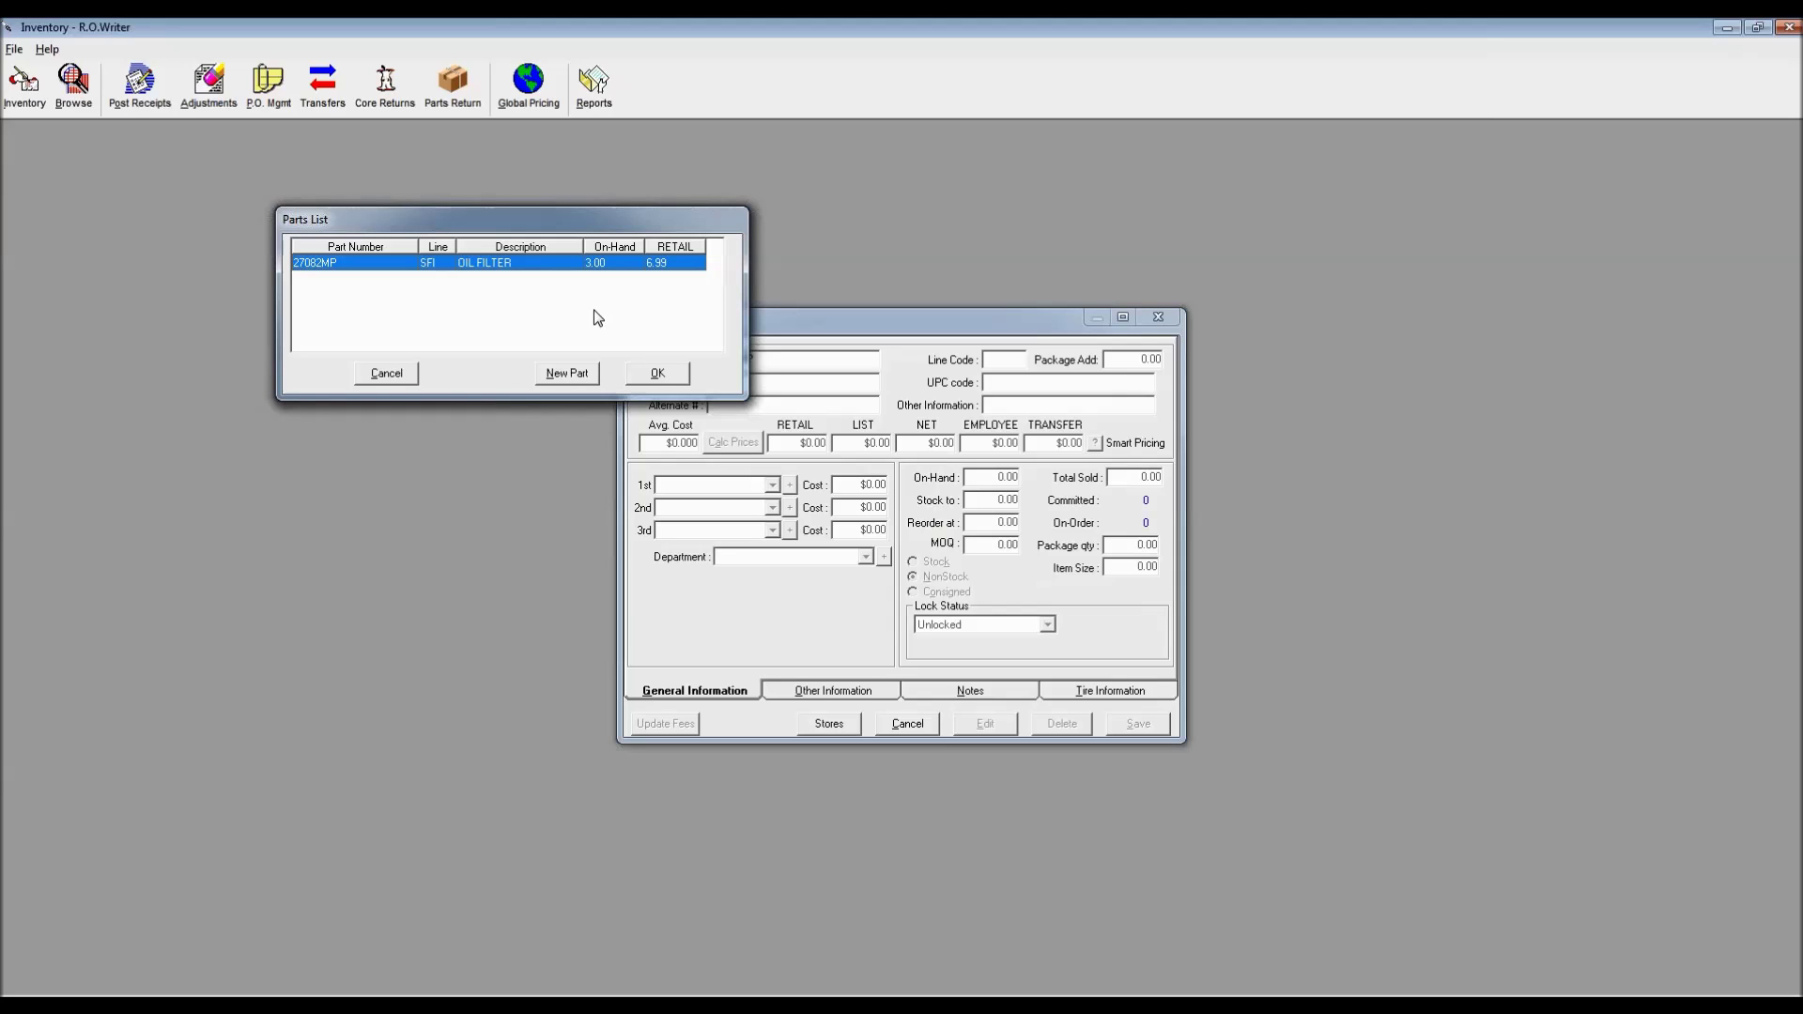
left_click(657, 374)
left_click_drag(765, 317, 229, 169)
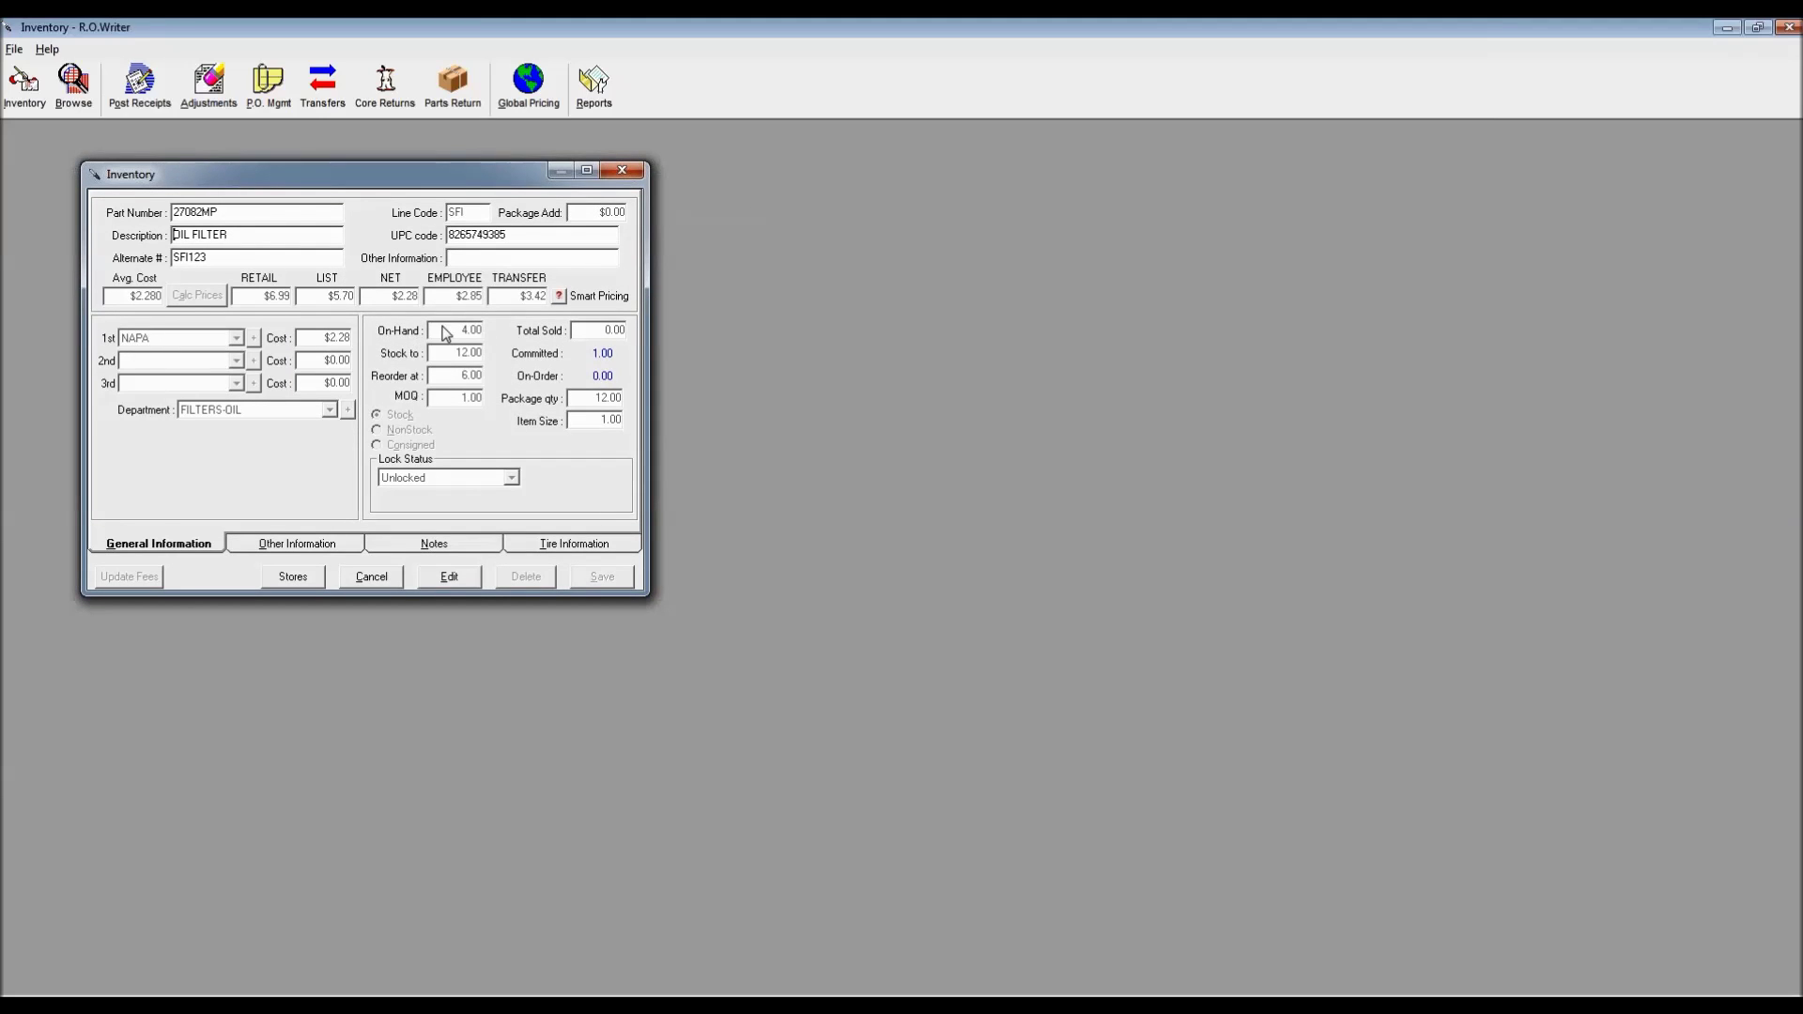
Switch oil filter 27082MP's inventory record to edit mode, entering the password
left_click(439, 579)
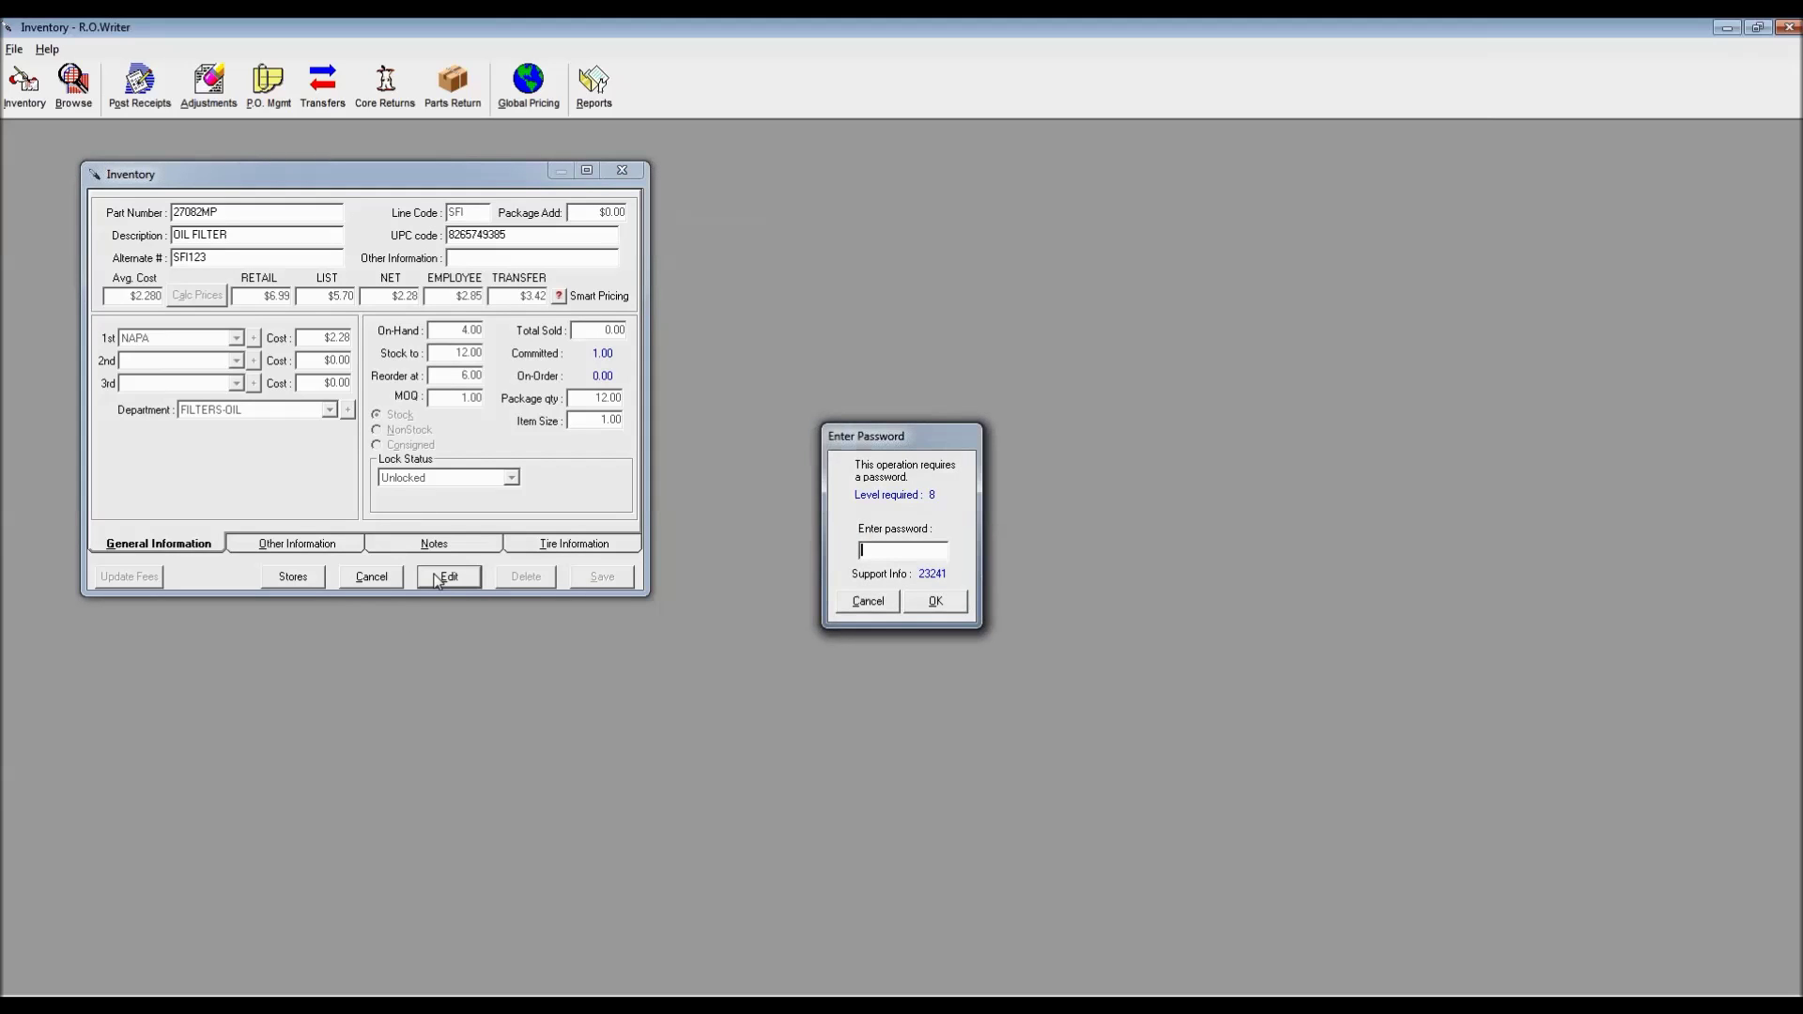
key("Return")
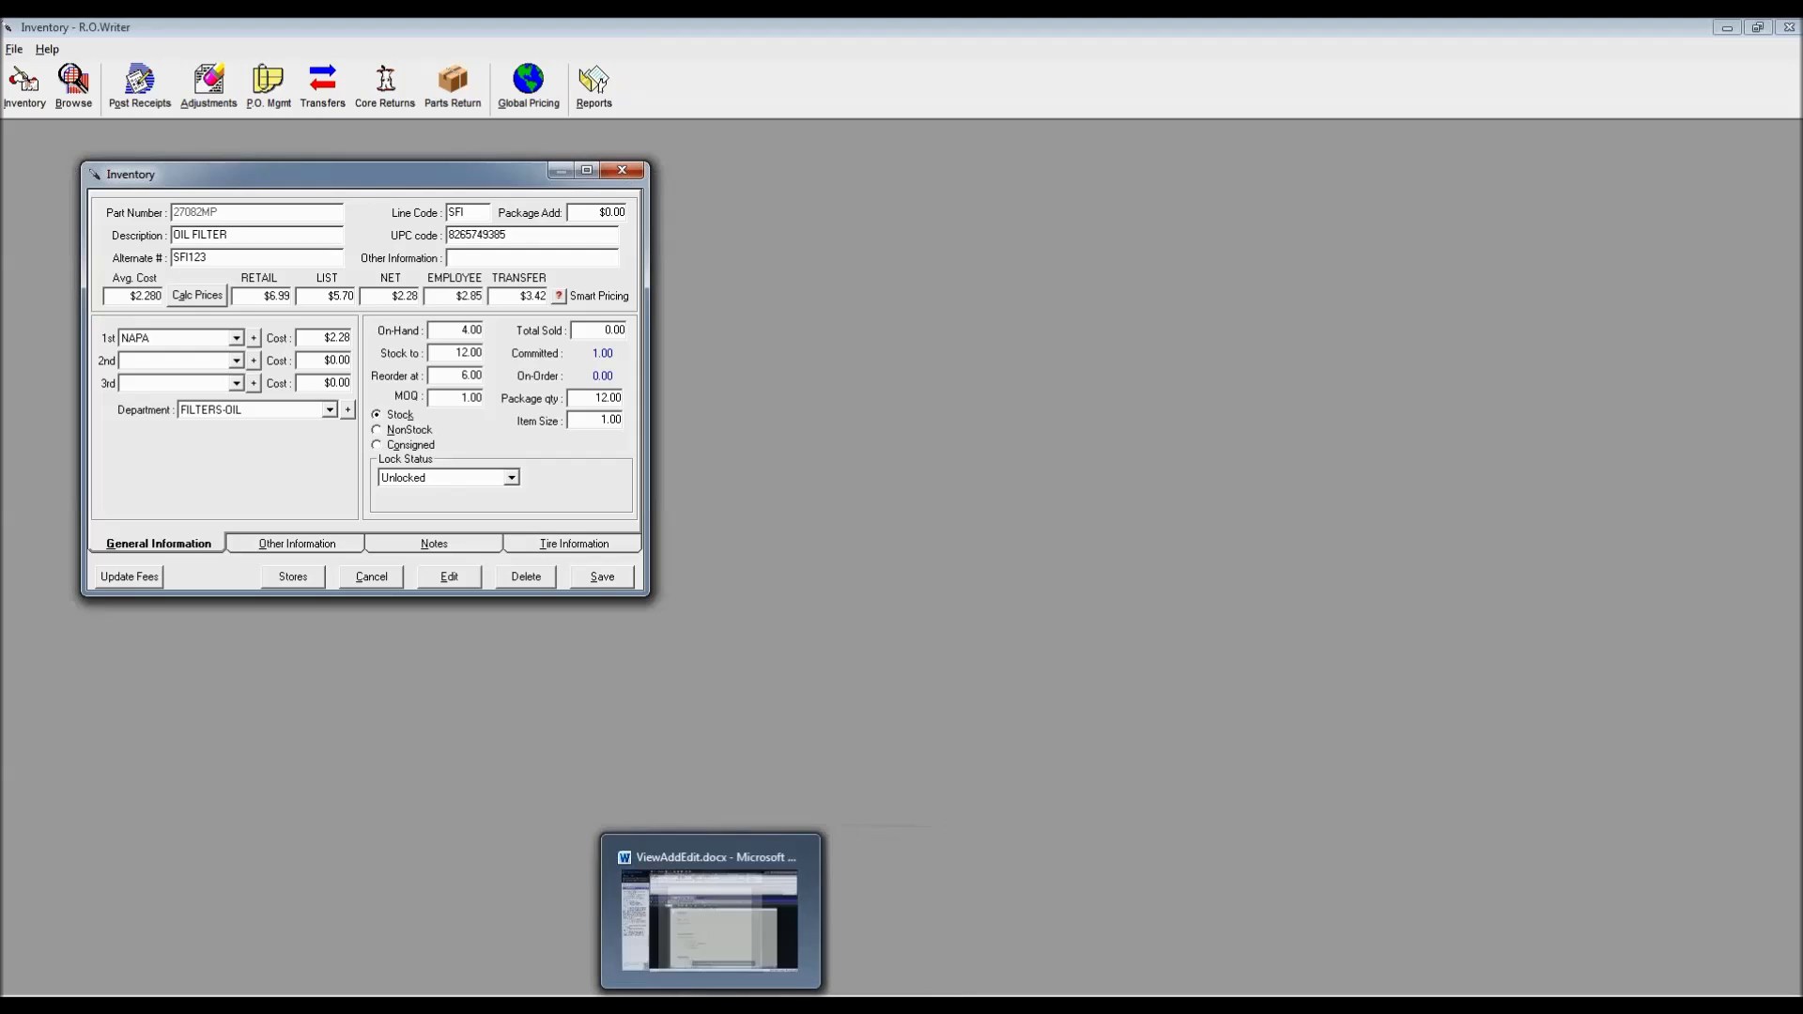
Change the Malibu estimate's OIL FILTER line source to Non-Stock in Editing Part
left_click(373, 1005)
left_click(652, 498)
double_click(652, 498)
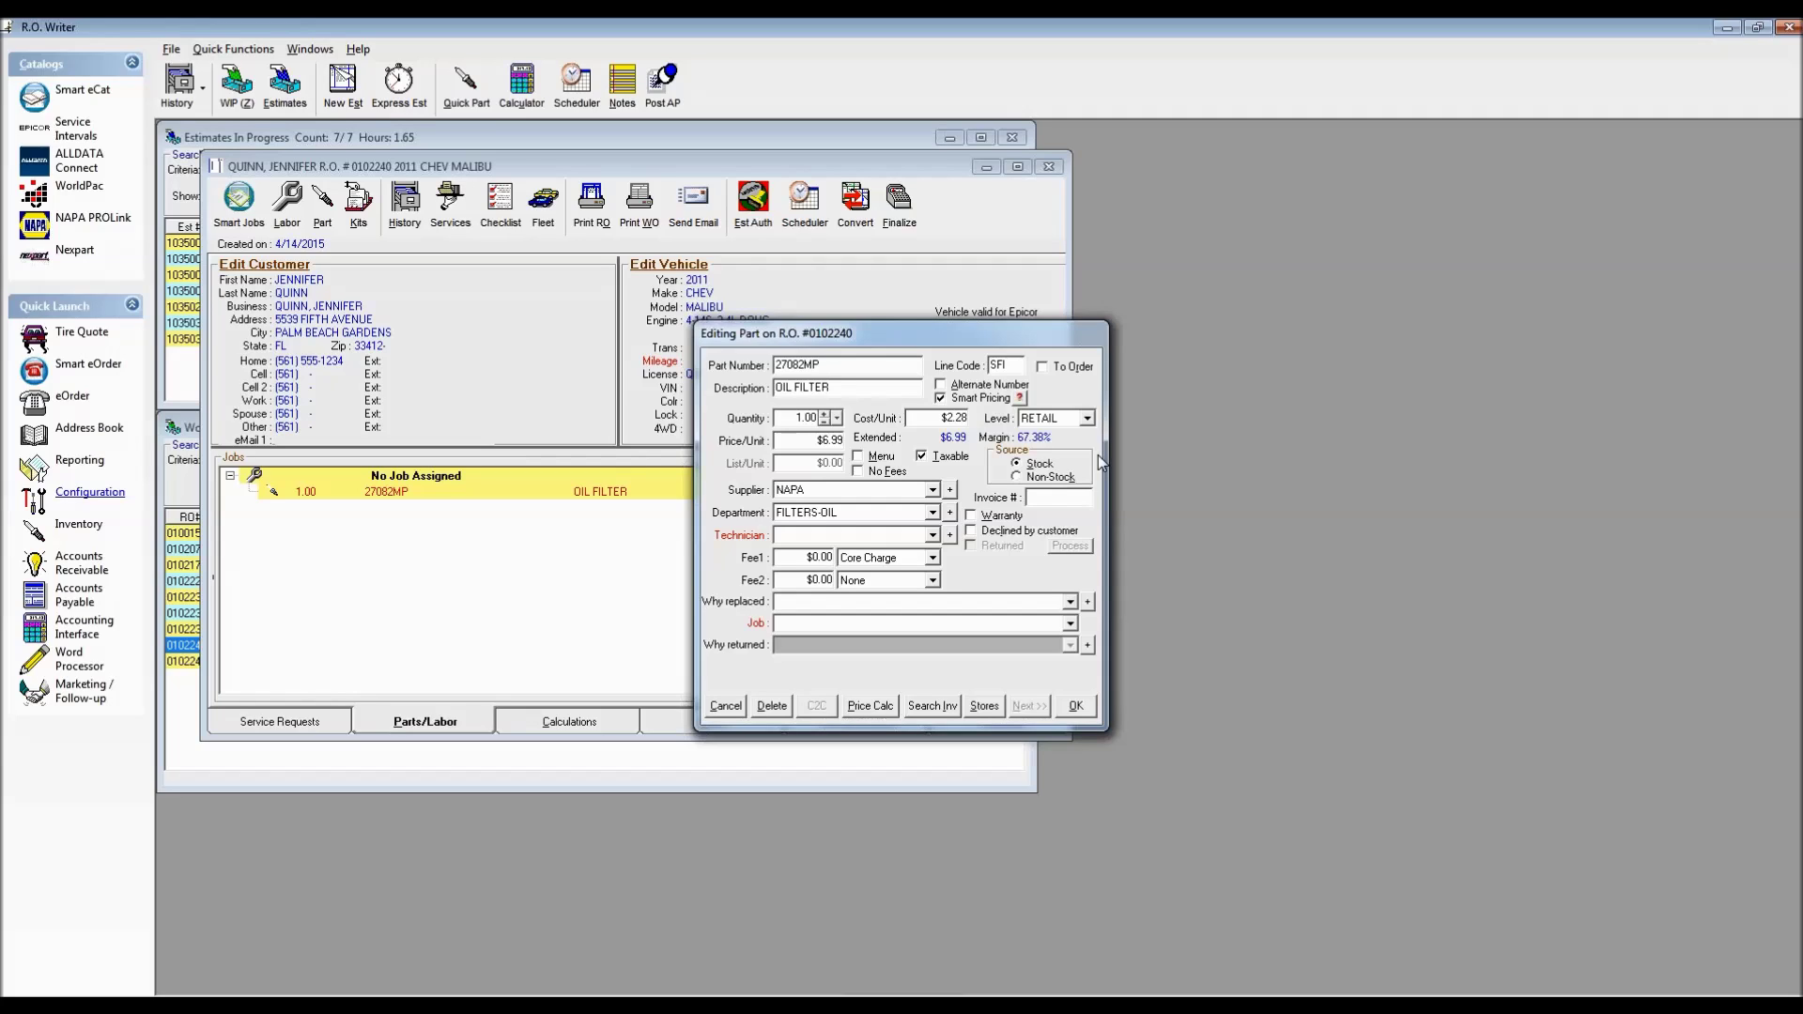
left_click(1018, 478)
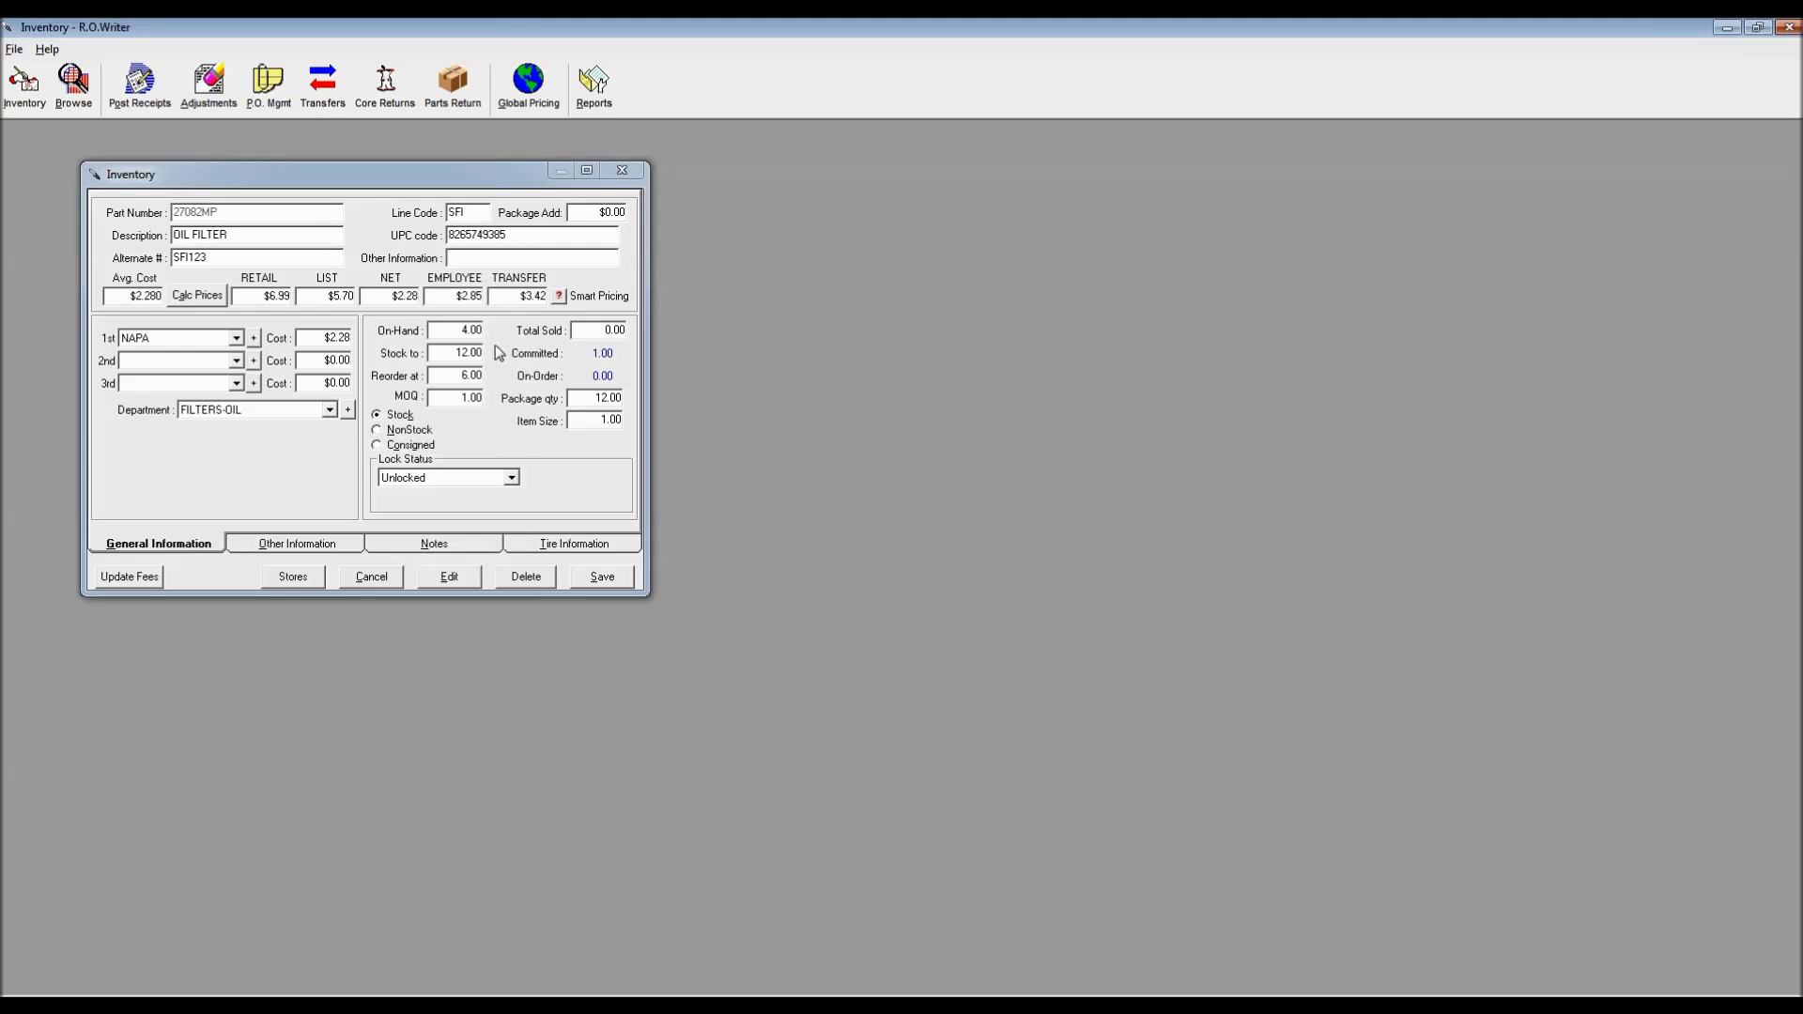
Open the Lock Status dropdown on 27082MP's record, currently Unlocked
left_click(514, 478)
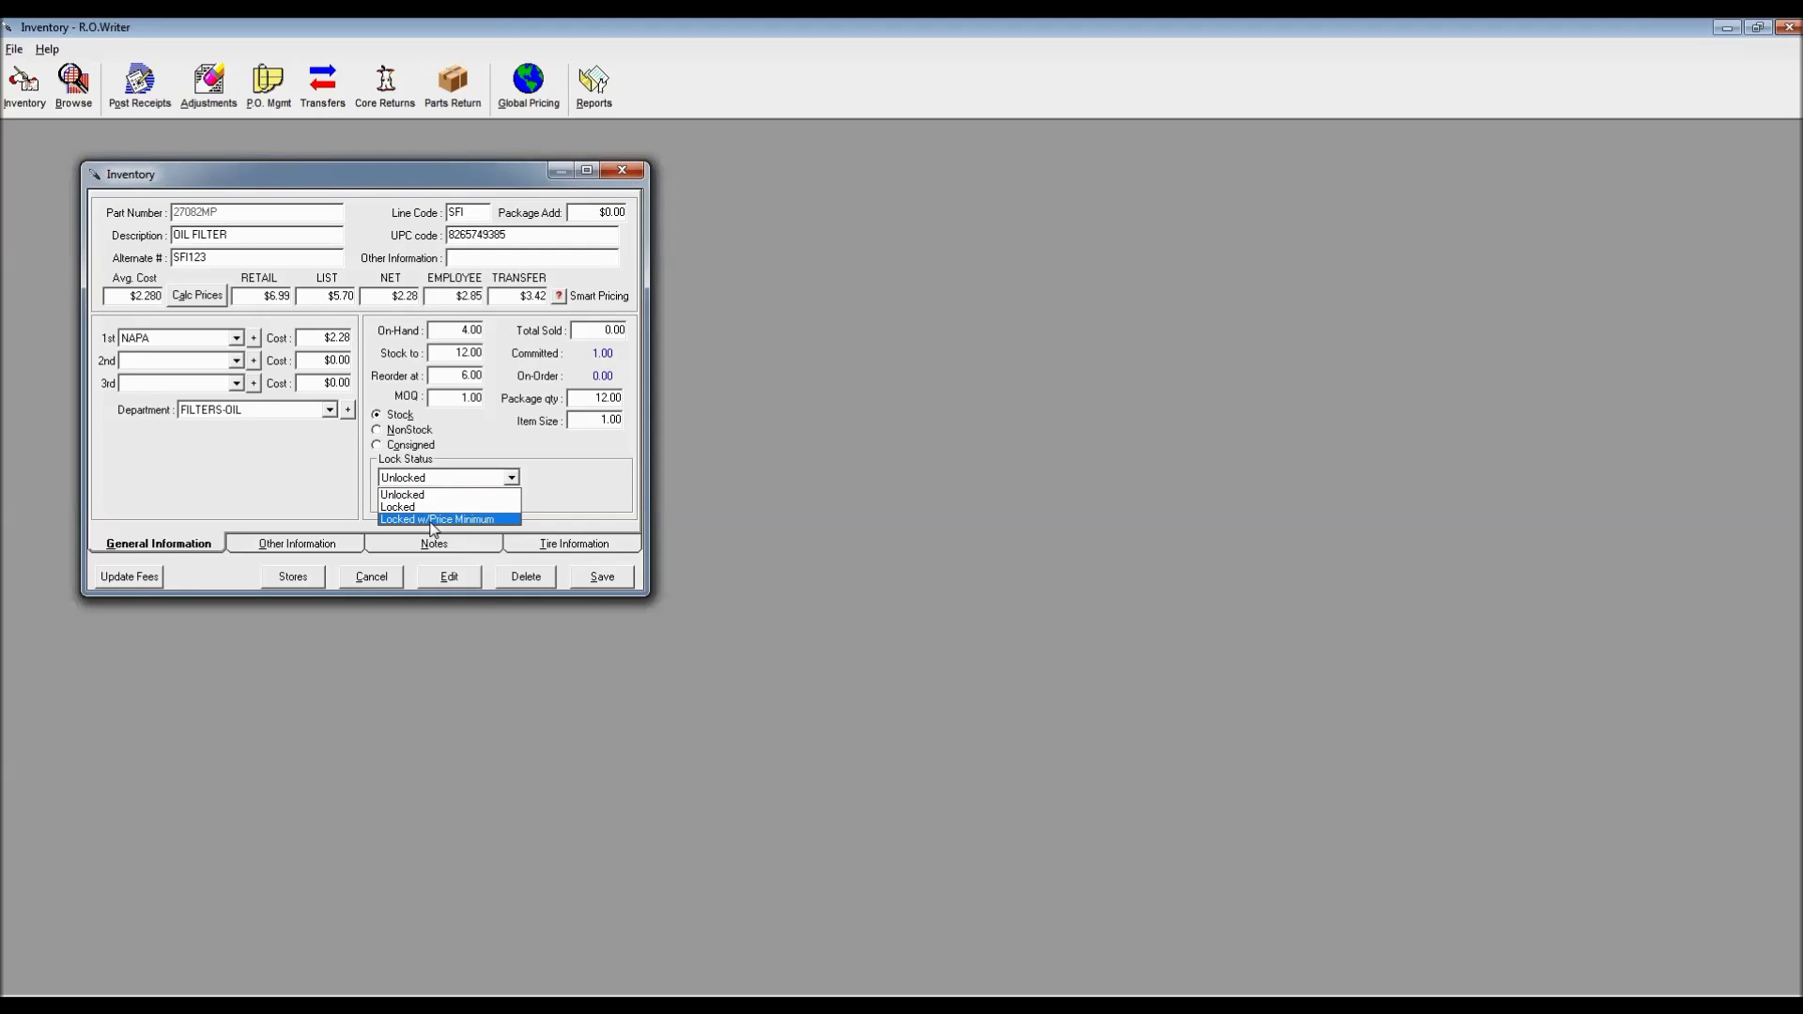
left_click(578, 459)
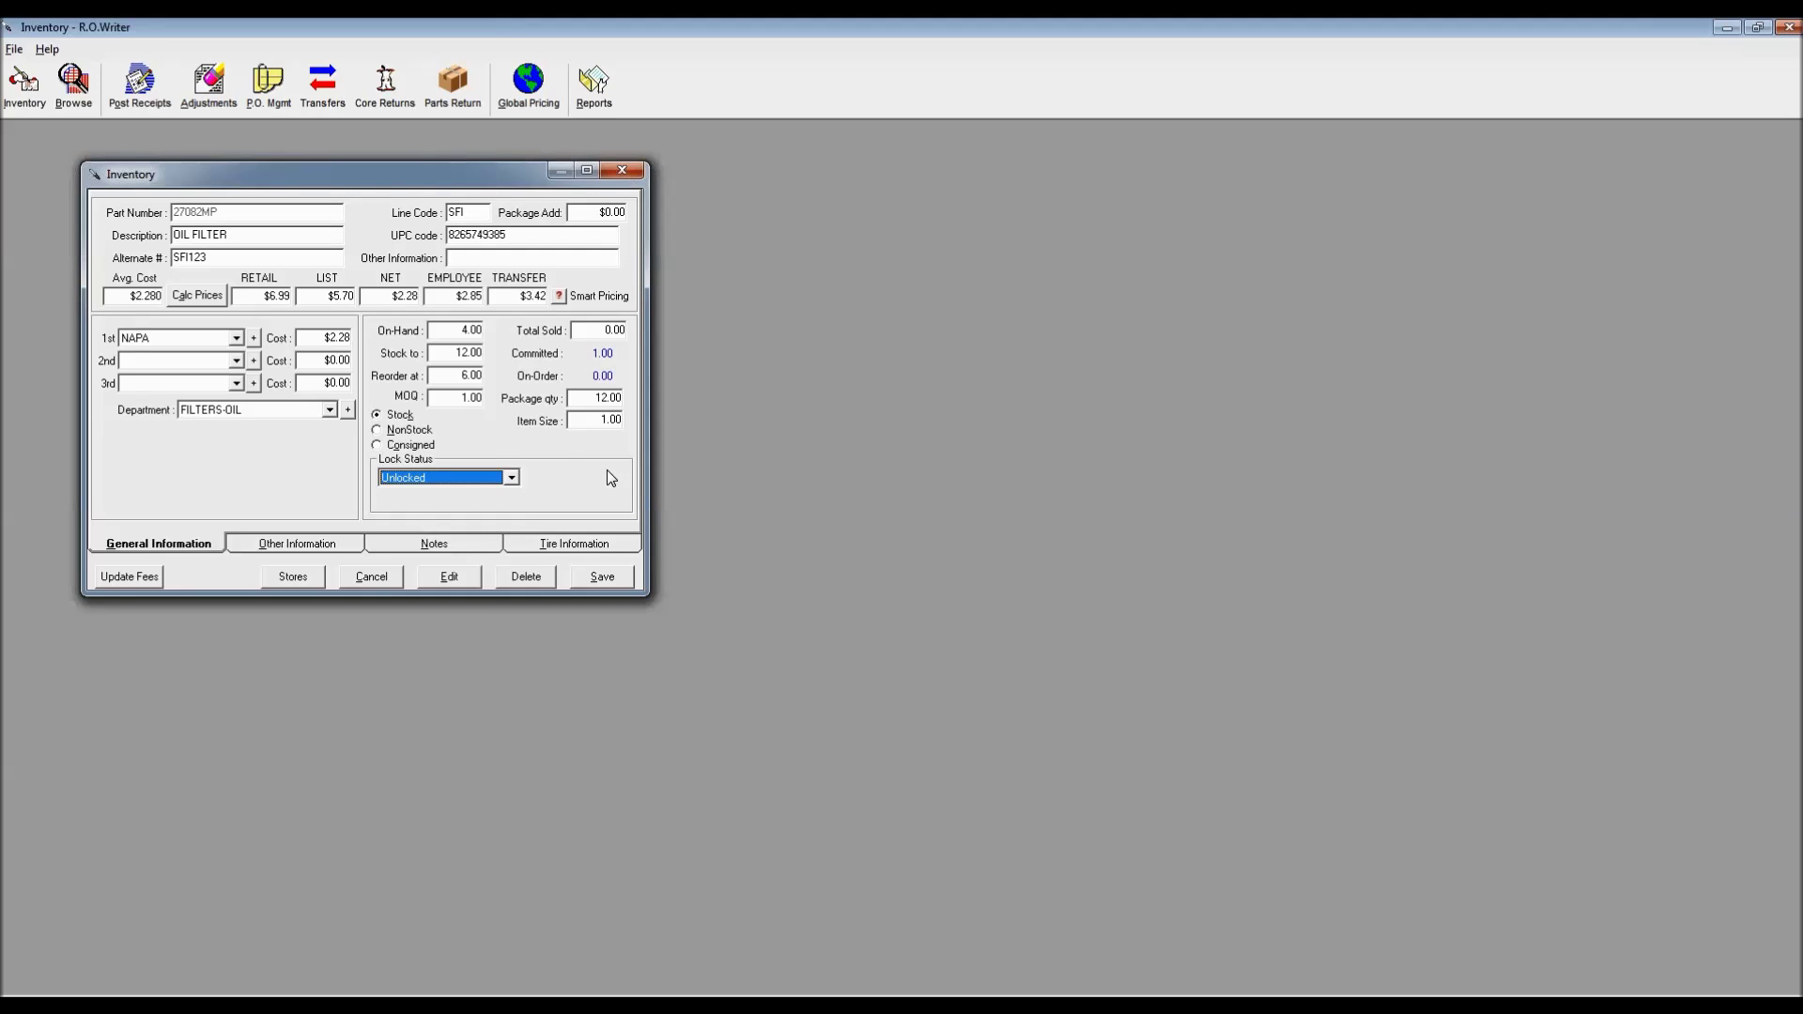
Show the Other Information details and begin filling in the part's stock location
left_click(297, 545)
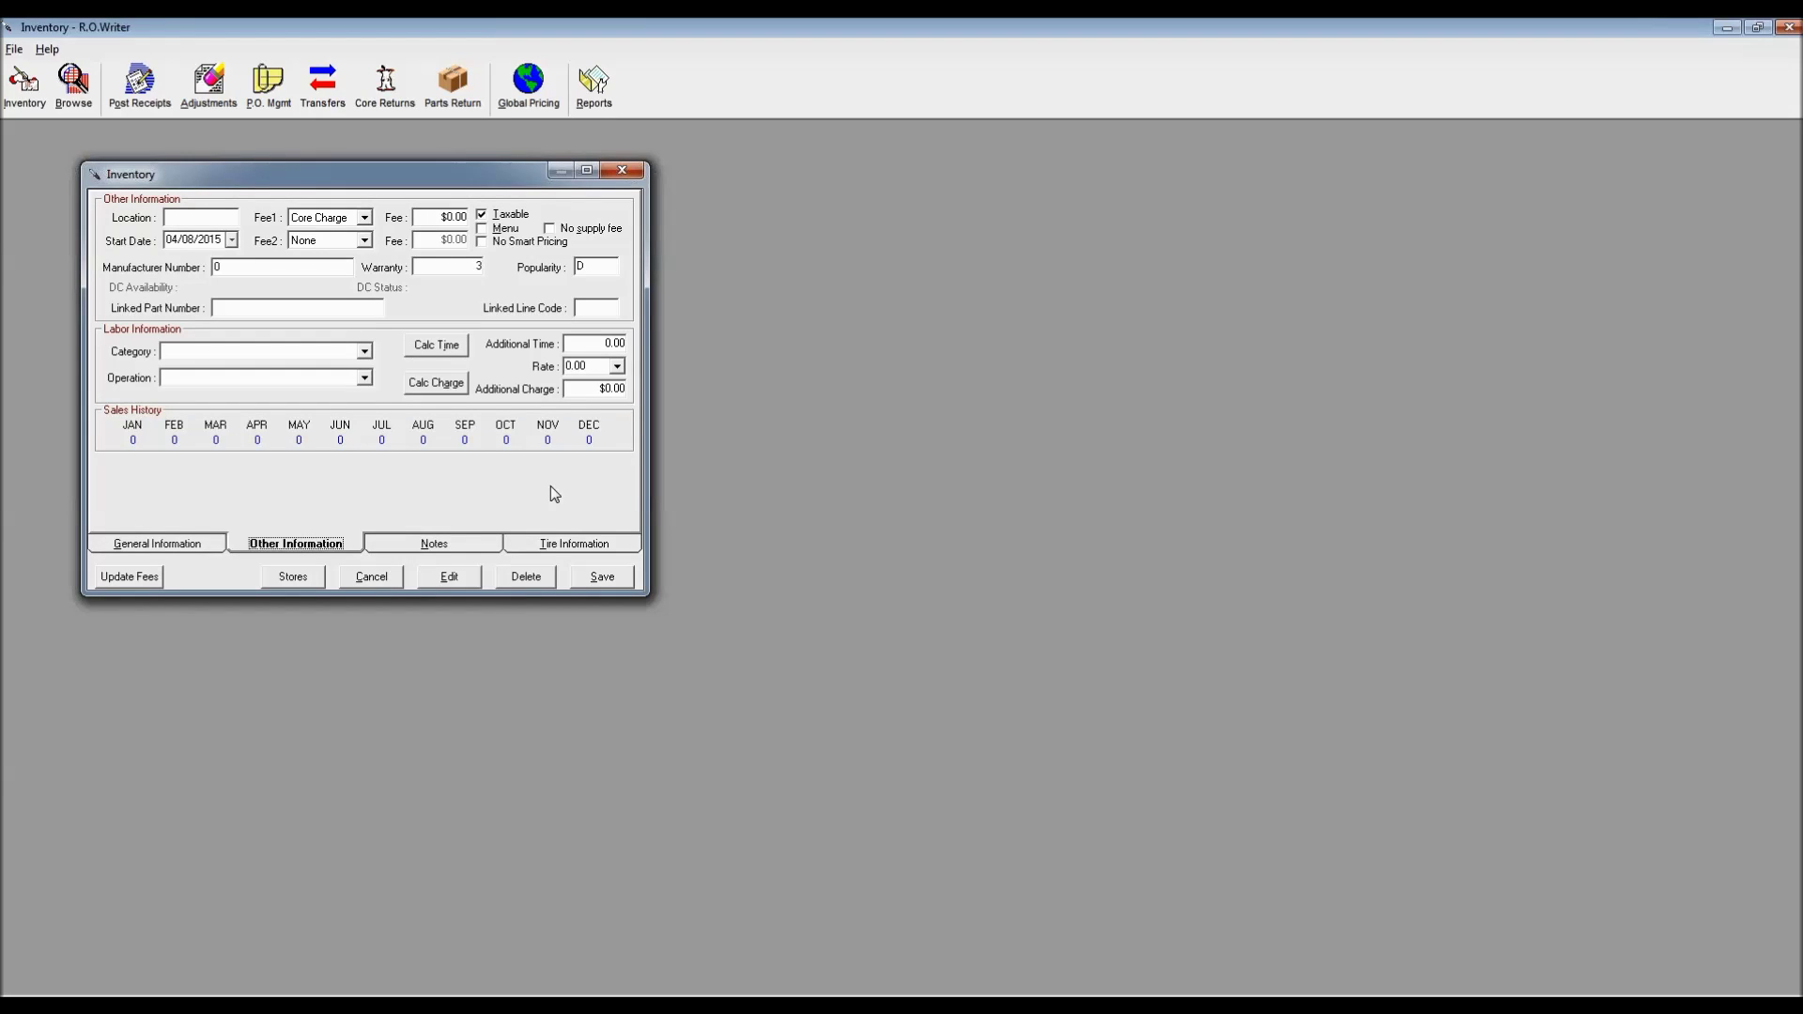
left_click(186, 223)
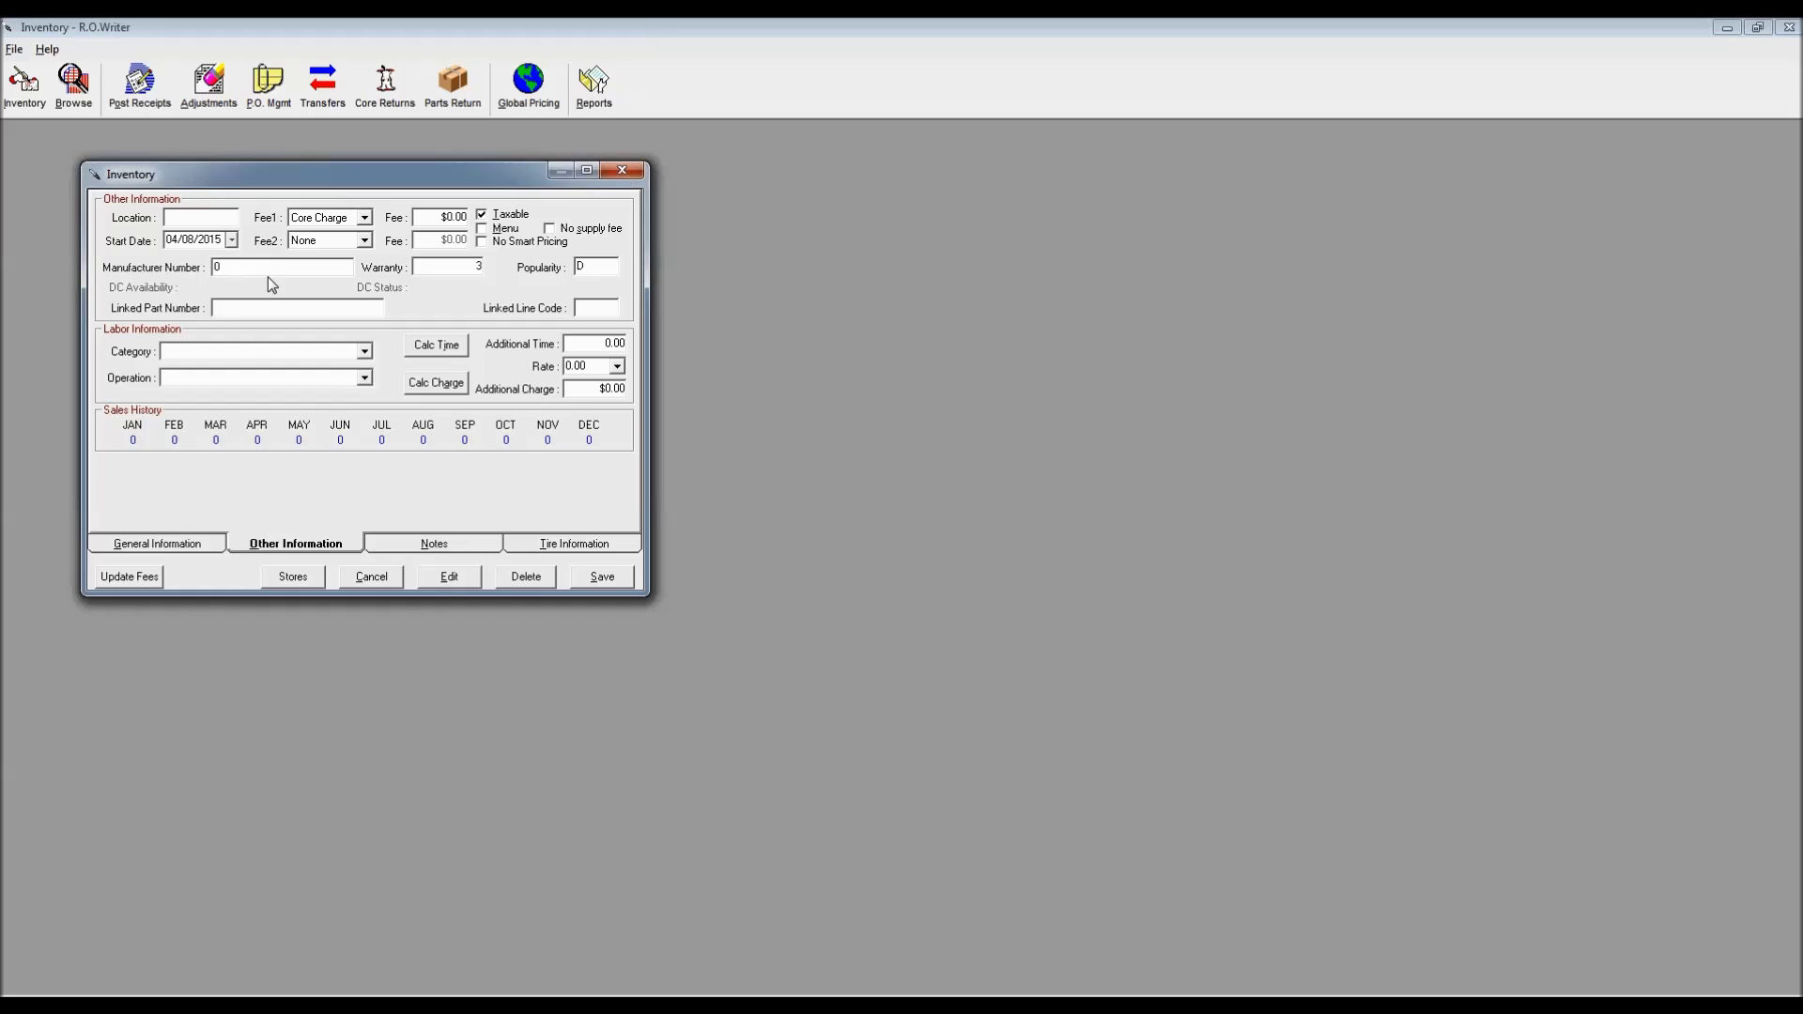
Select the Warranty value, then cancel the Editing Part dialog on the Malibu estimate
double_click(479, 265)
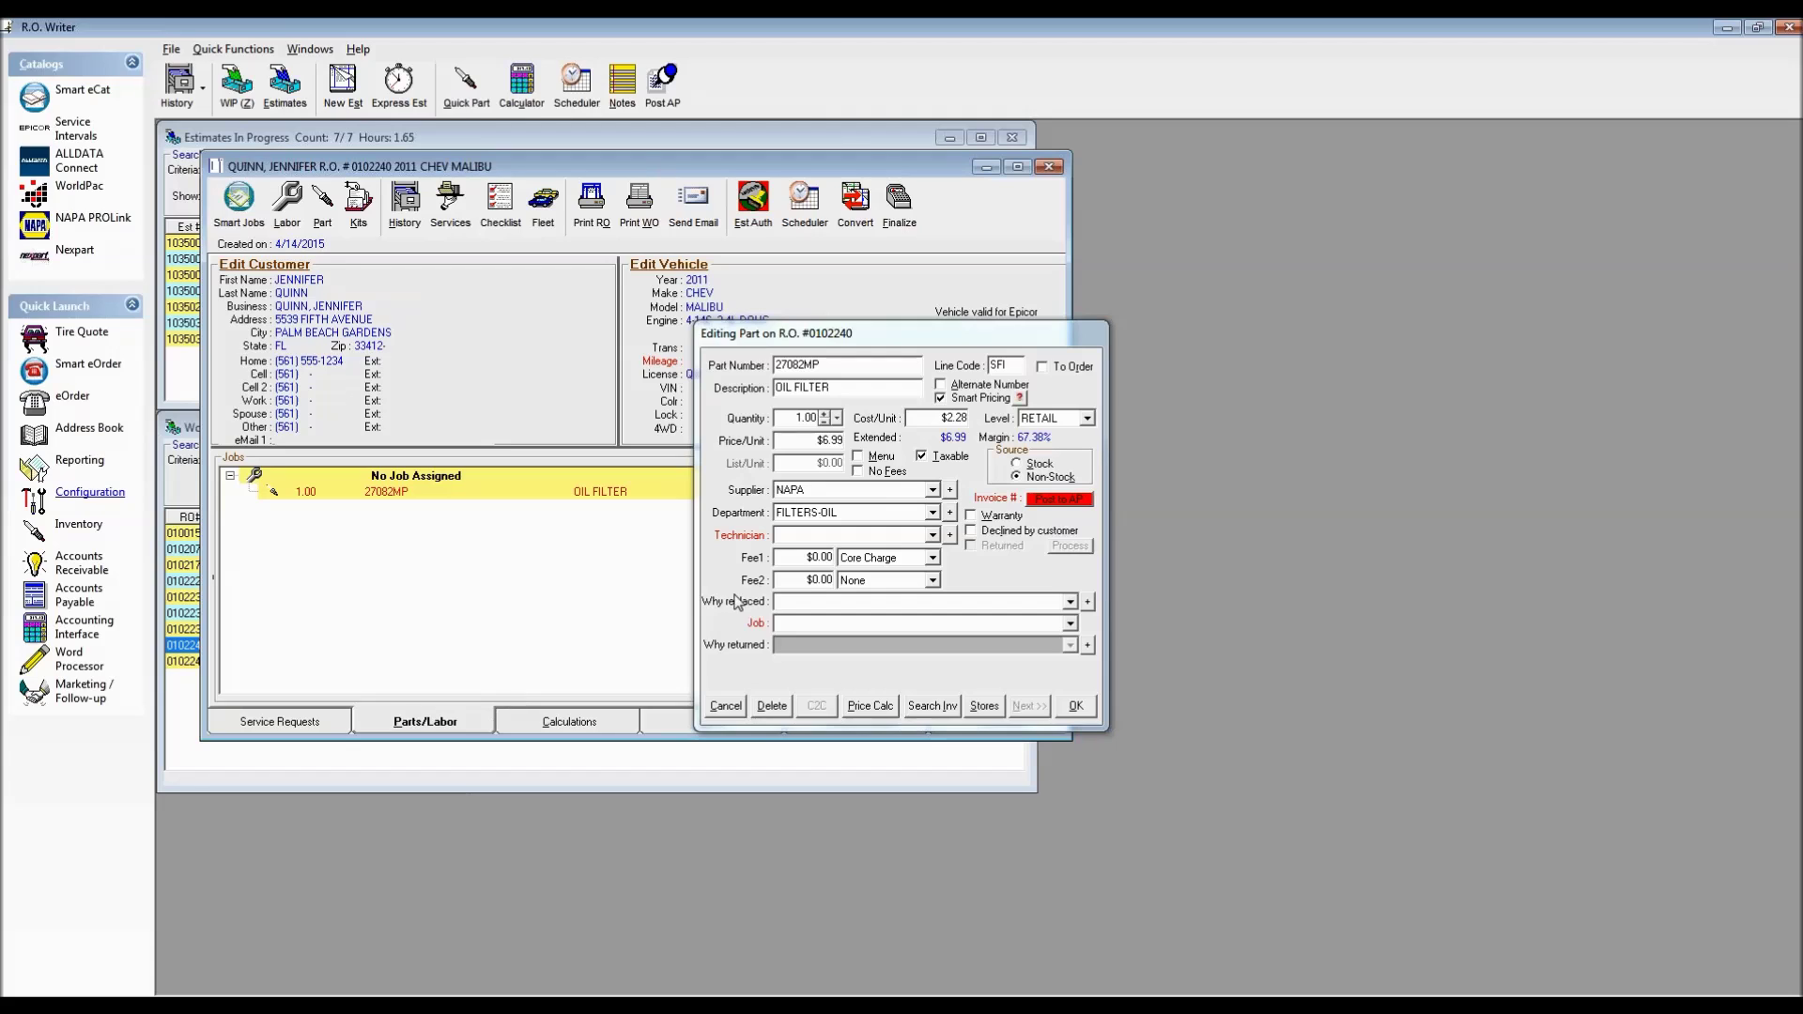
left_click(734, 705)
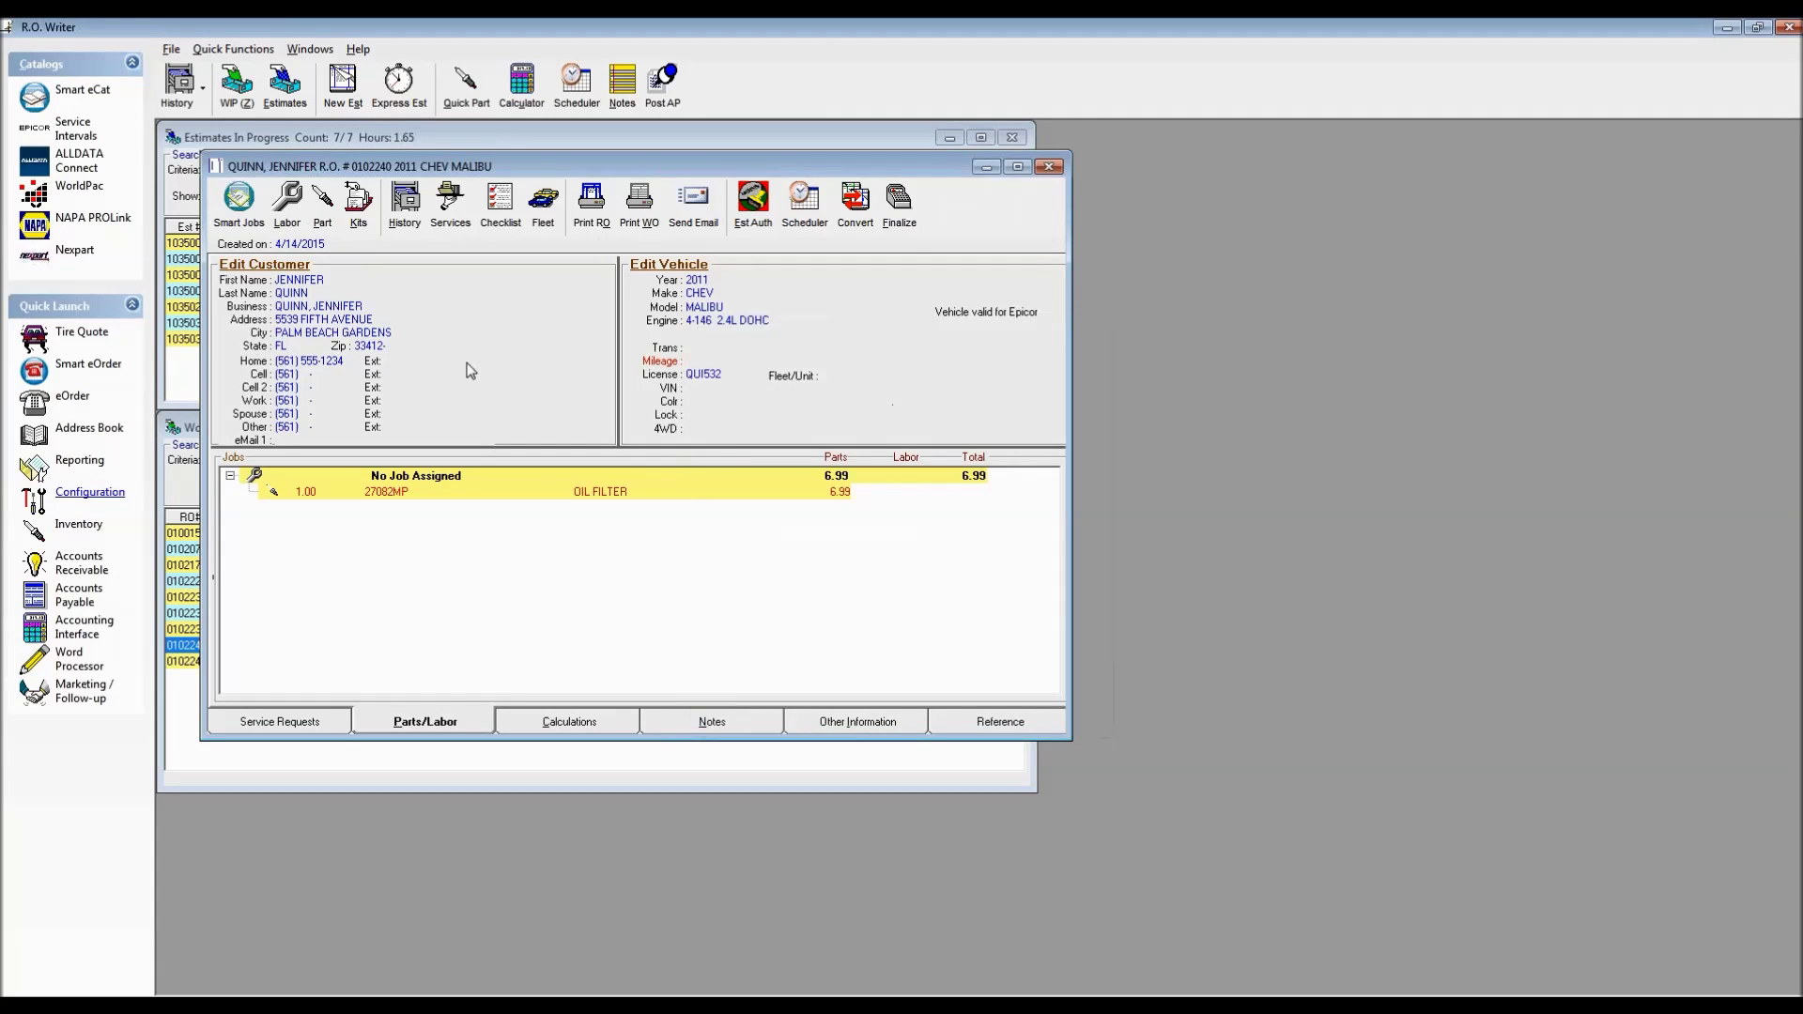
Add exhaust clamp CL at 3.99, with linked HW hardware at 2.99, to the estimate
left_click(322, 201)
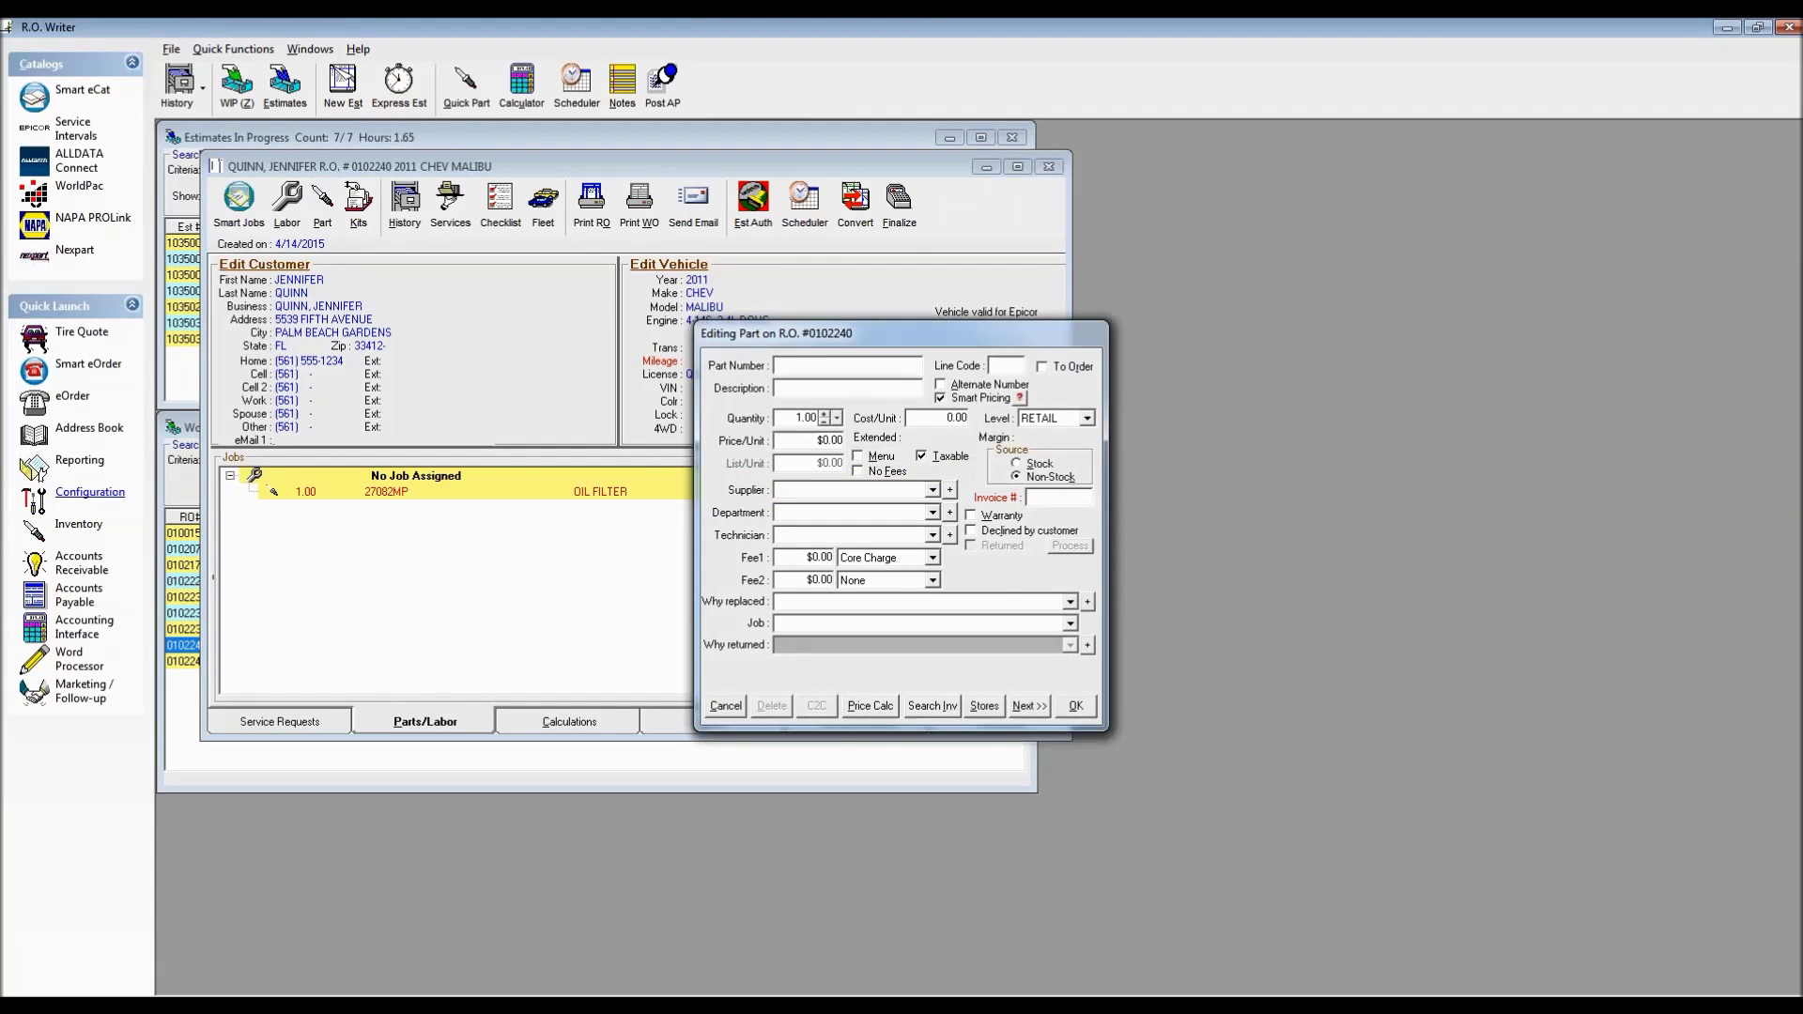
type("cl")
key("Tab")
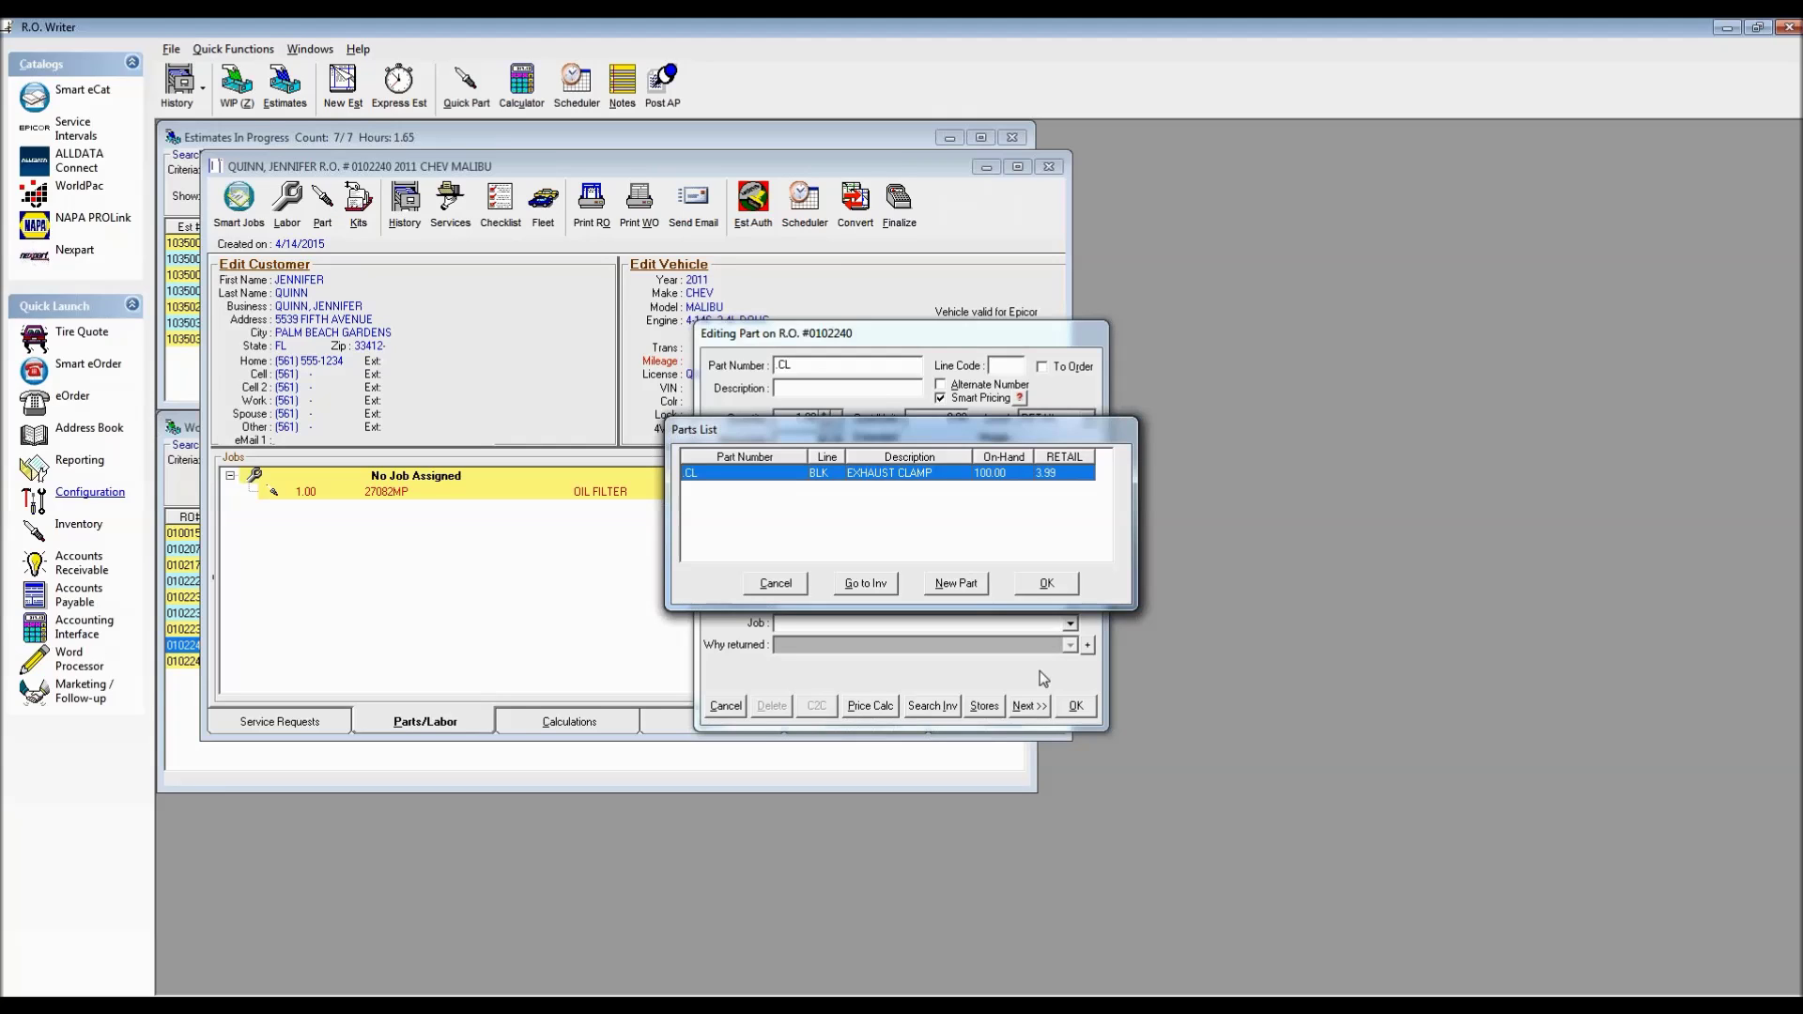
left_click(1048, 584)
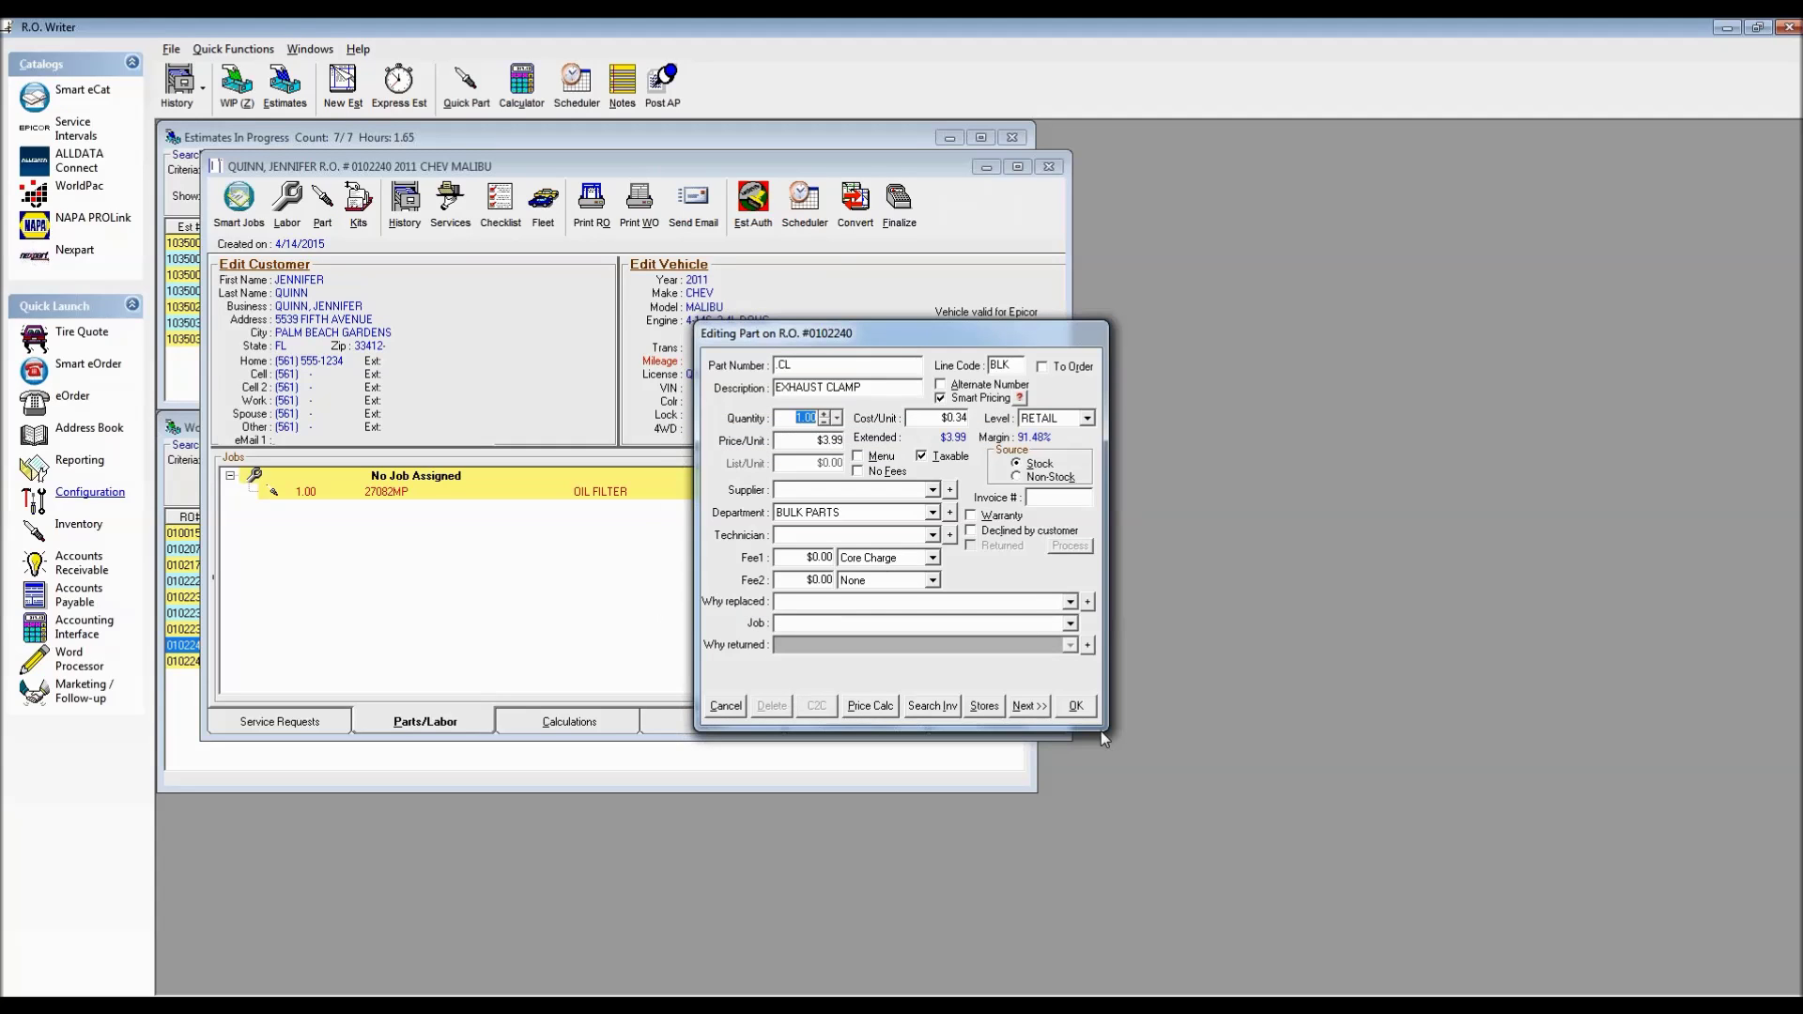
left_click(1080, 709)
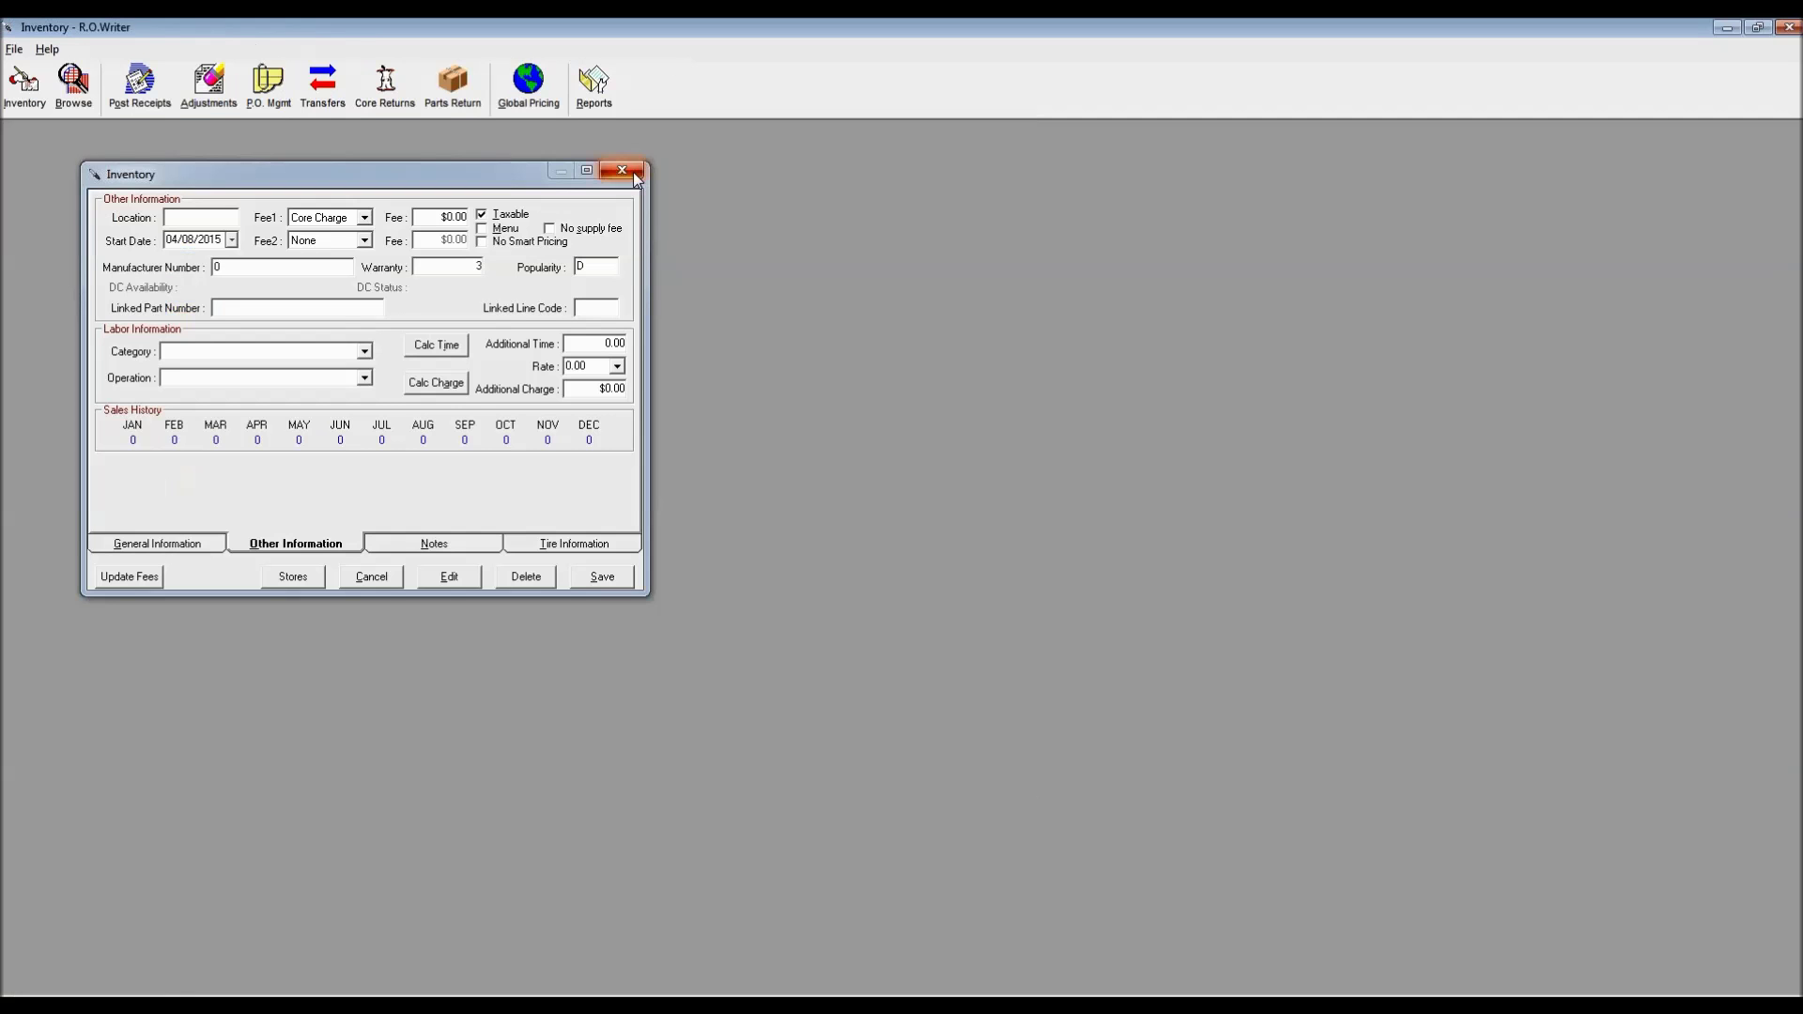
left_click(634, 172)
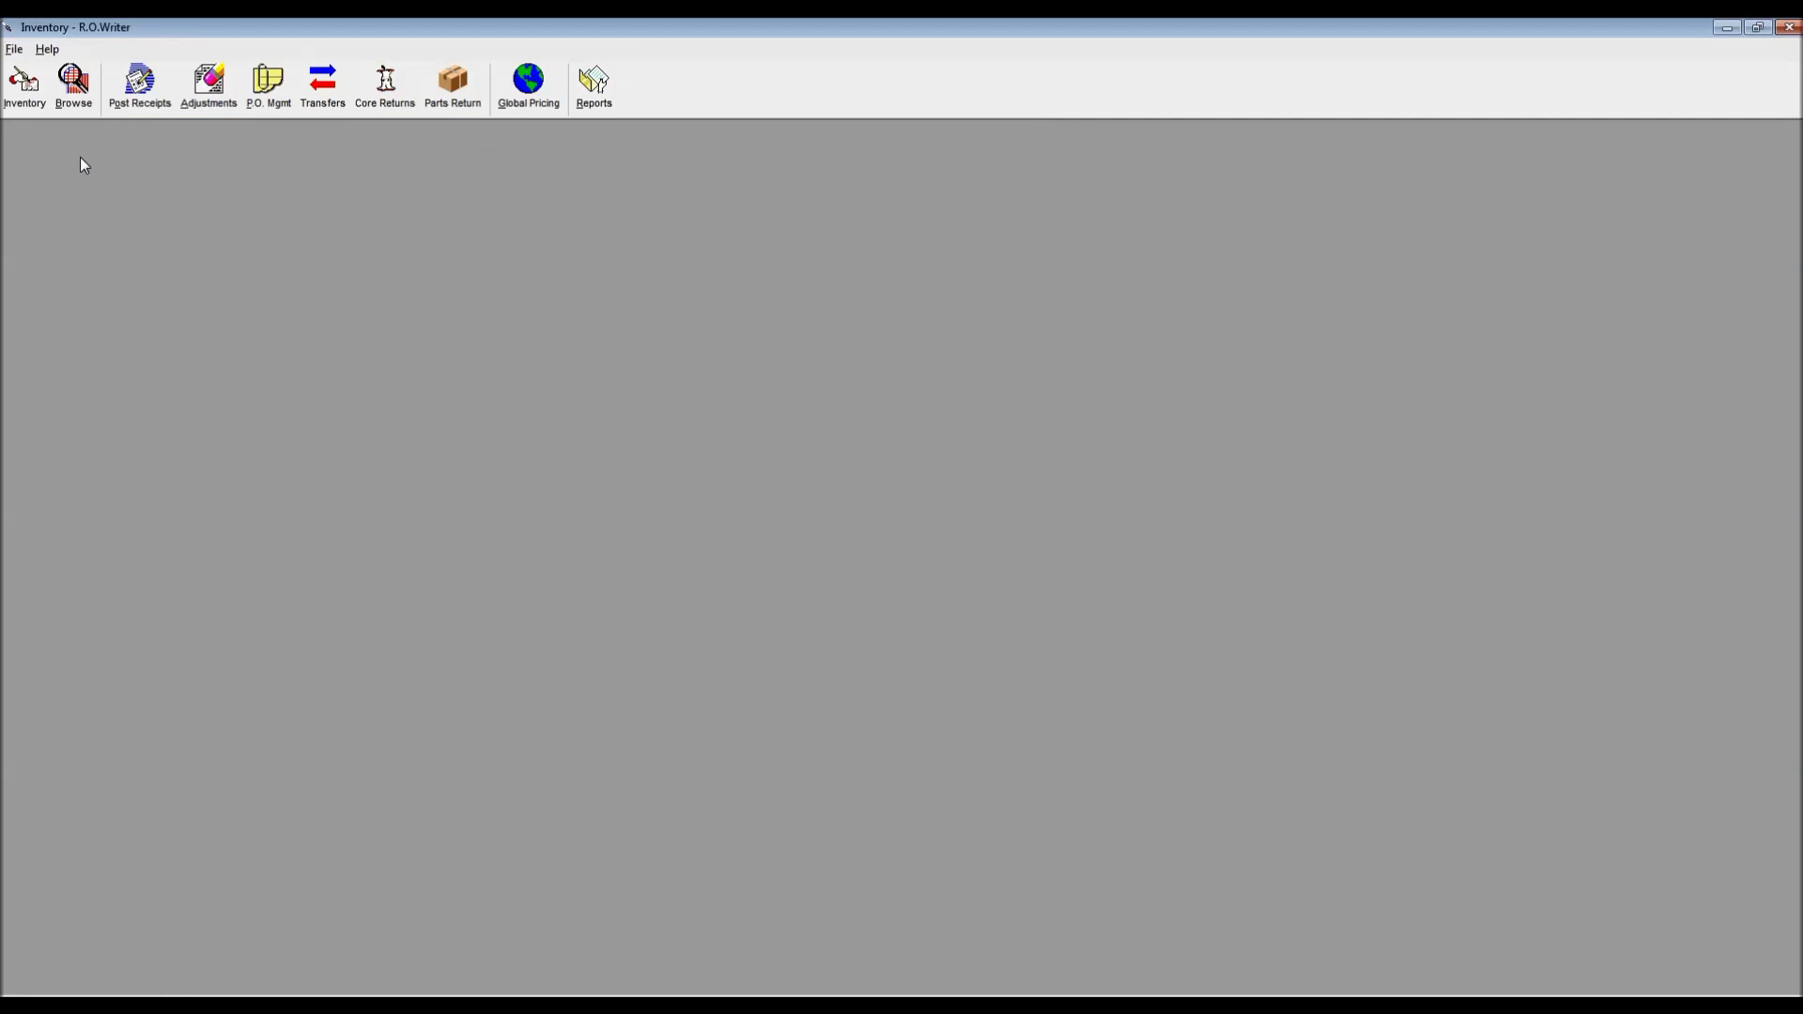
left_click(24, 84)
left_click(44, 129)
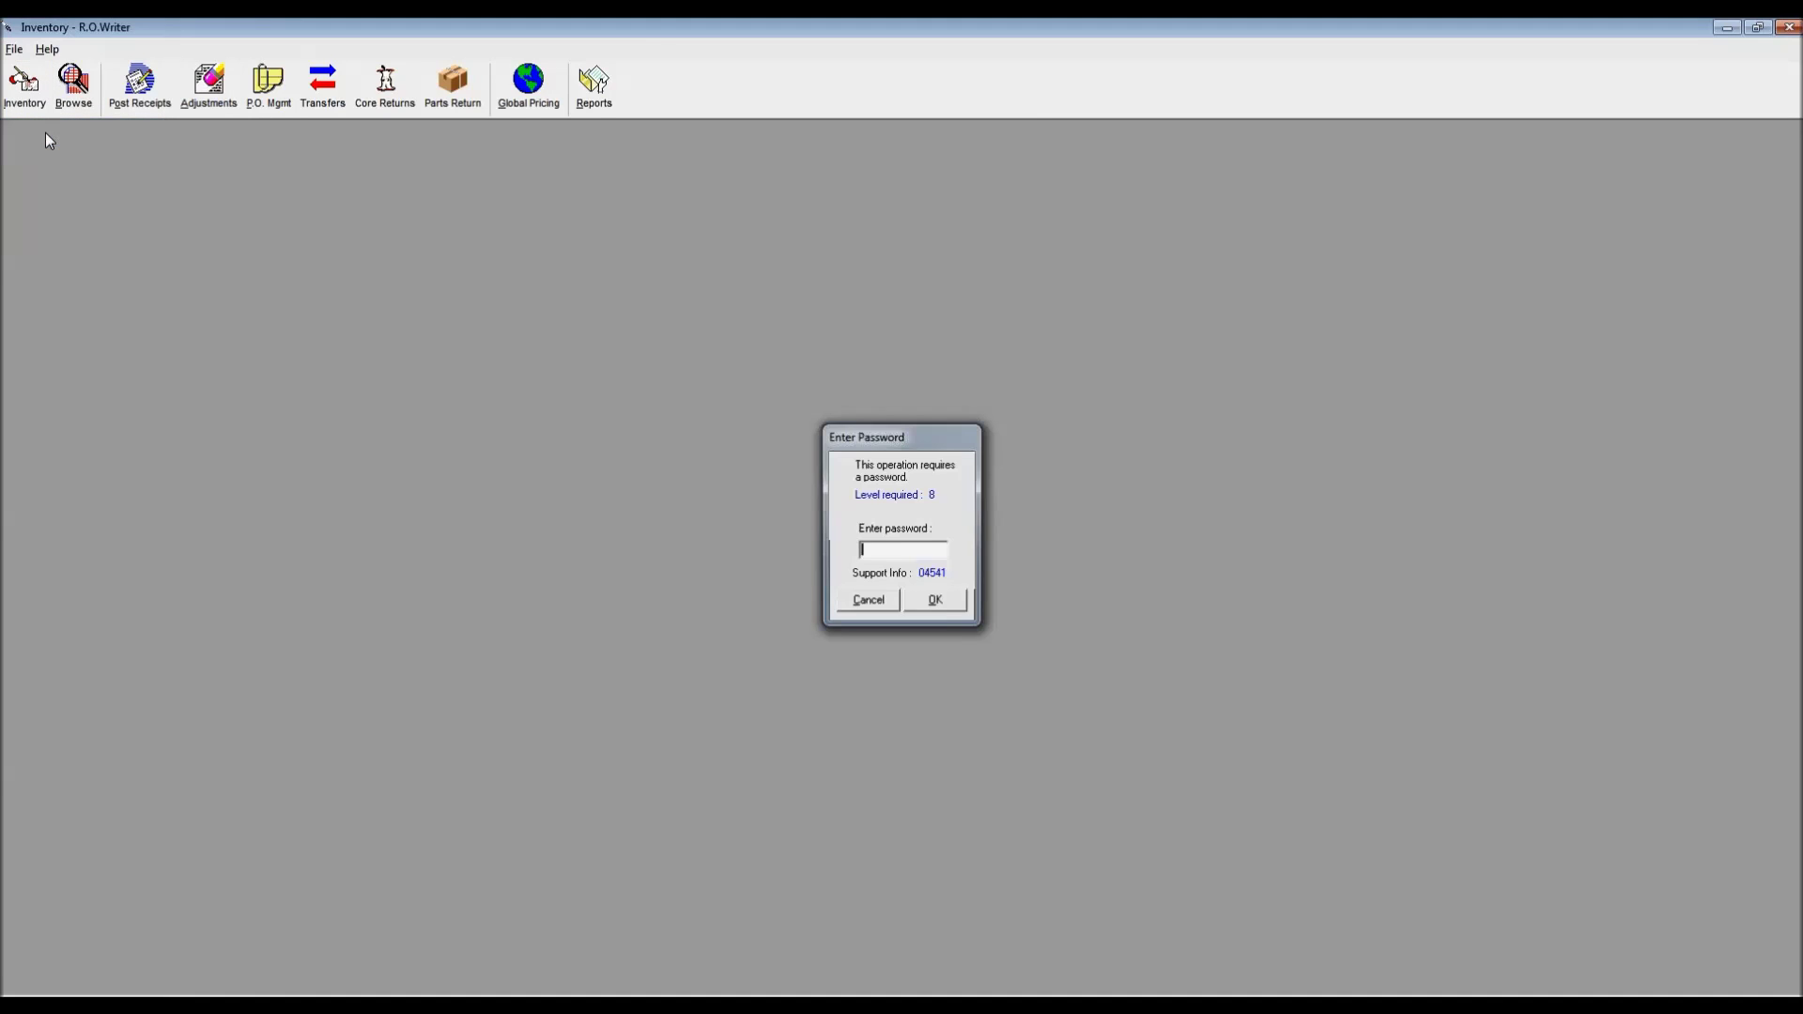
key("Return")
type("CL")
key("Return")
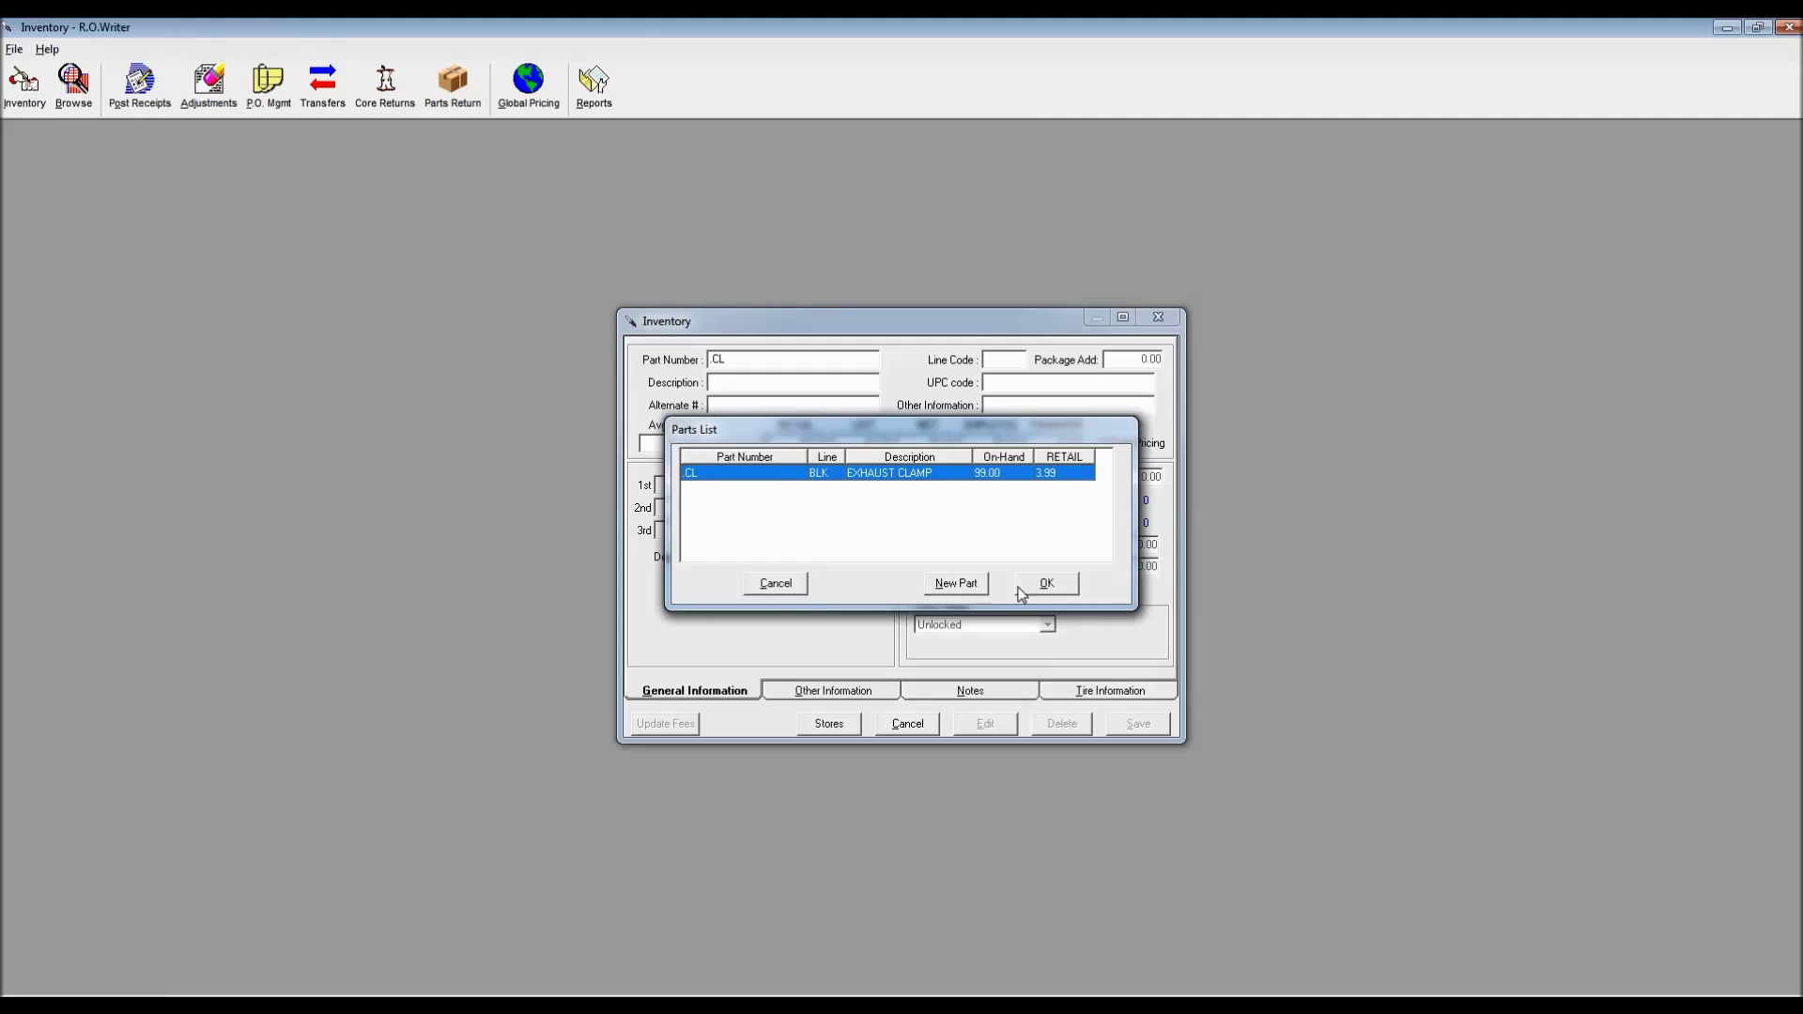
left_click(1039, 584)
left_click(984, 723)
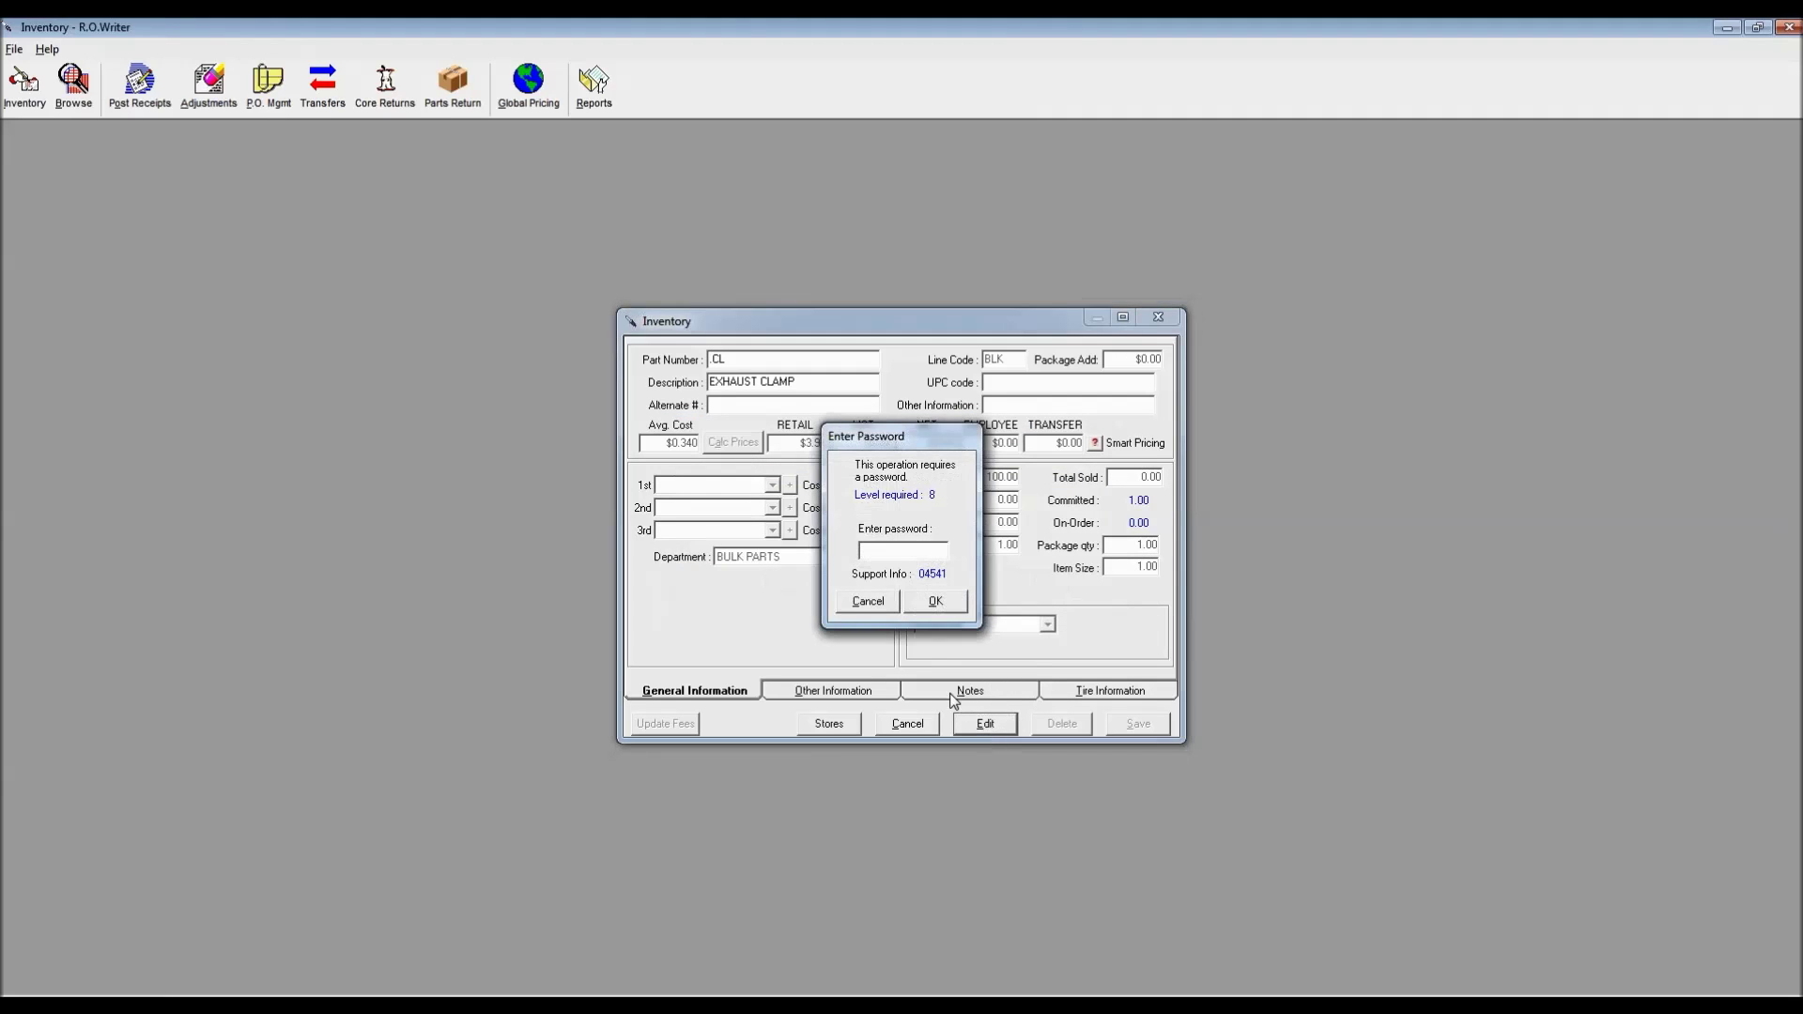
key("Return")
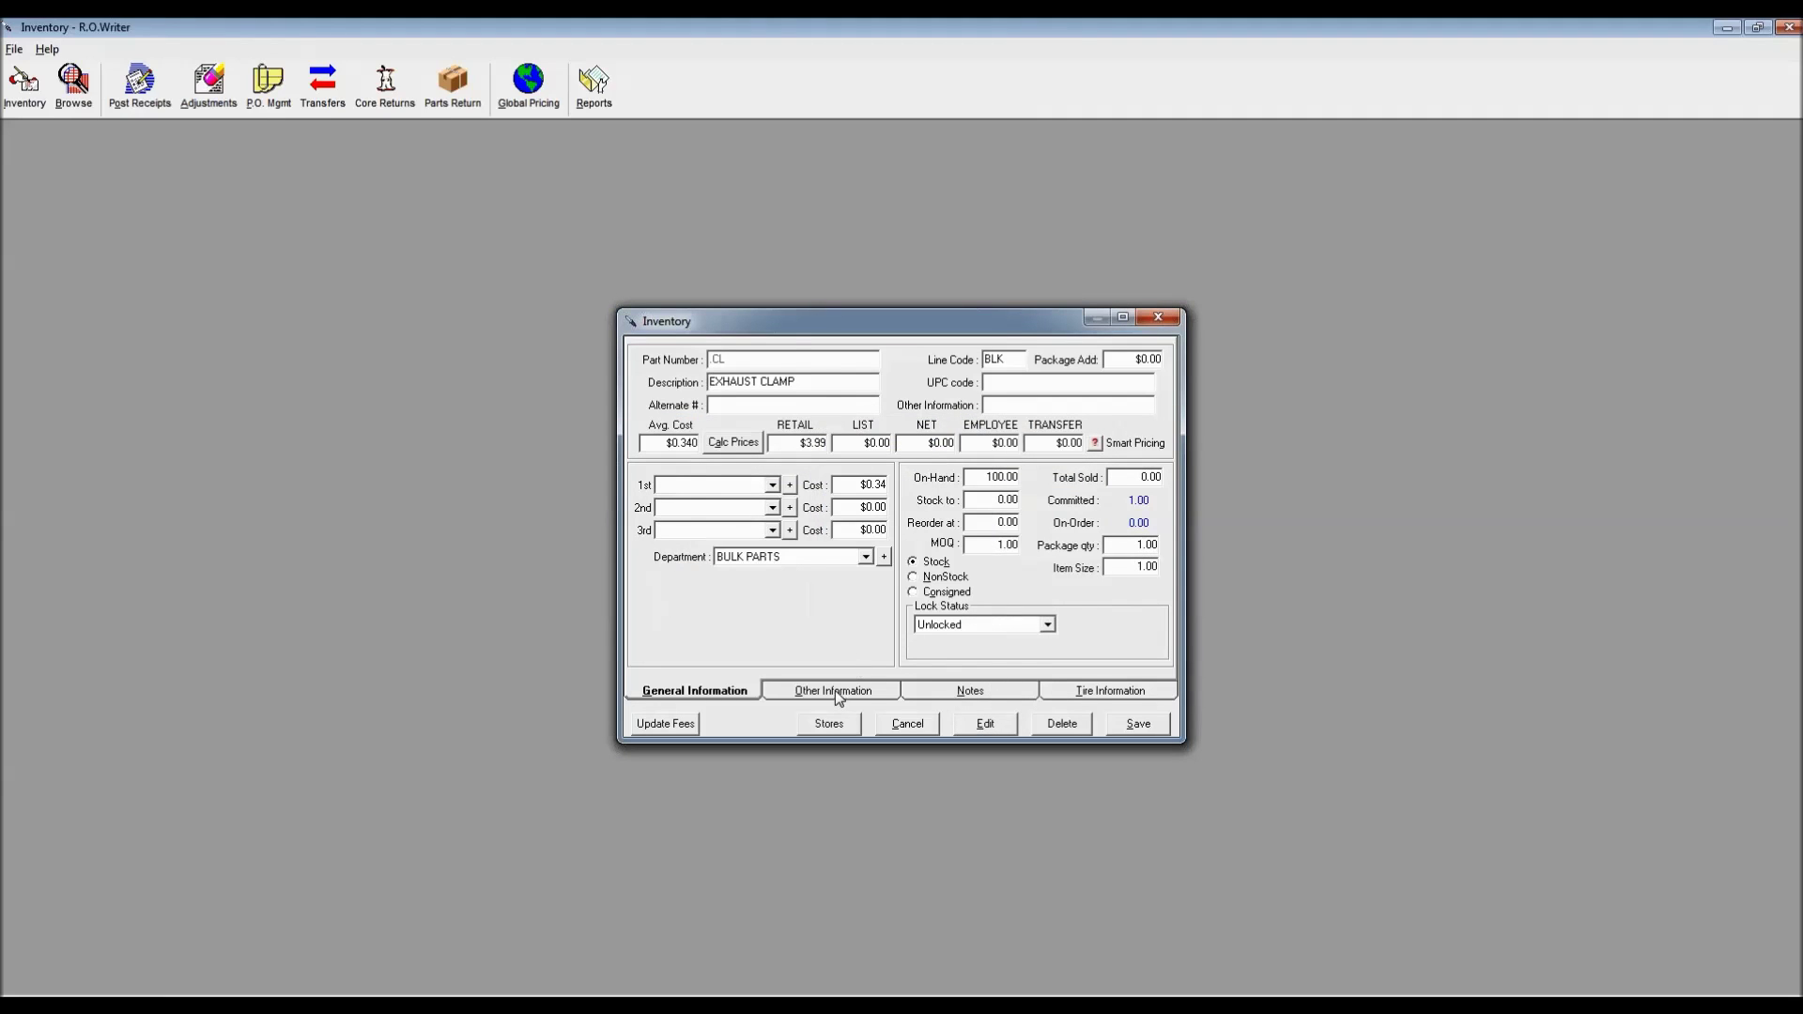
left_click(838, 693)
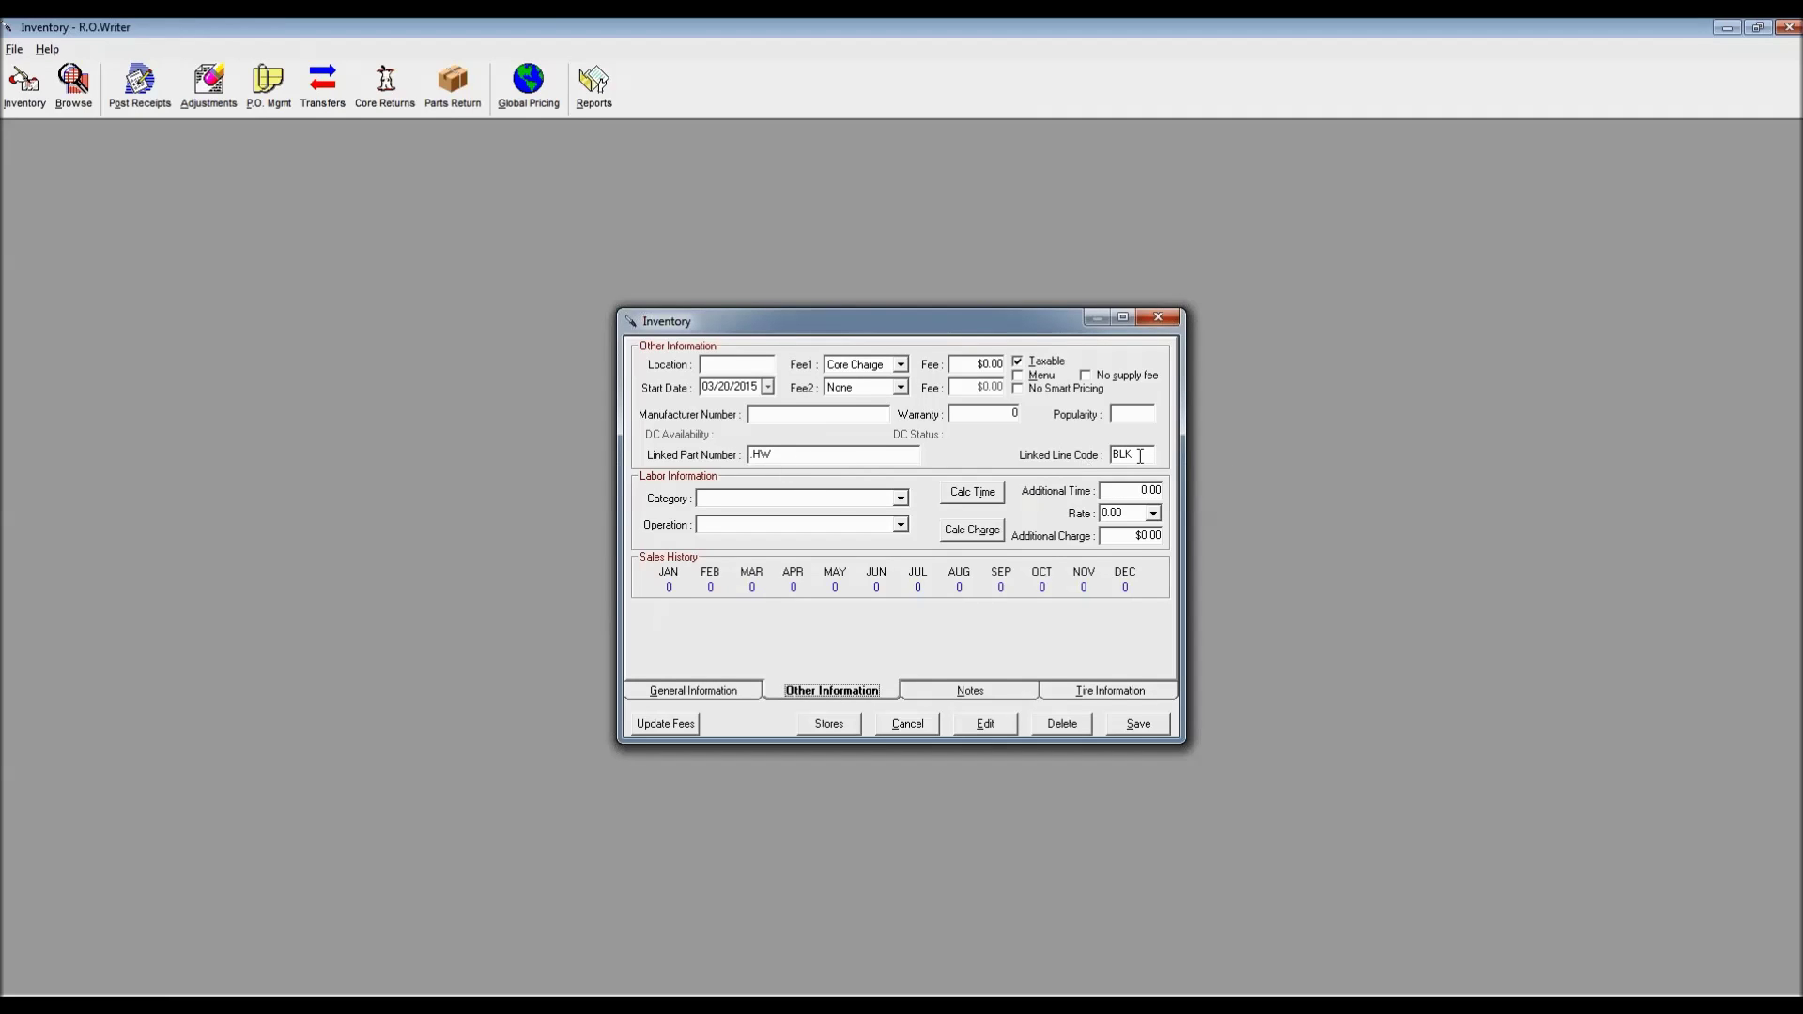
left_click_drag(952, 316, 374, 154)
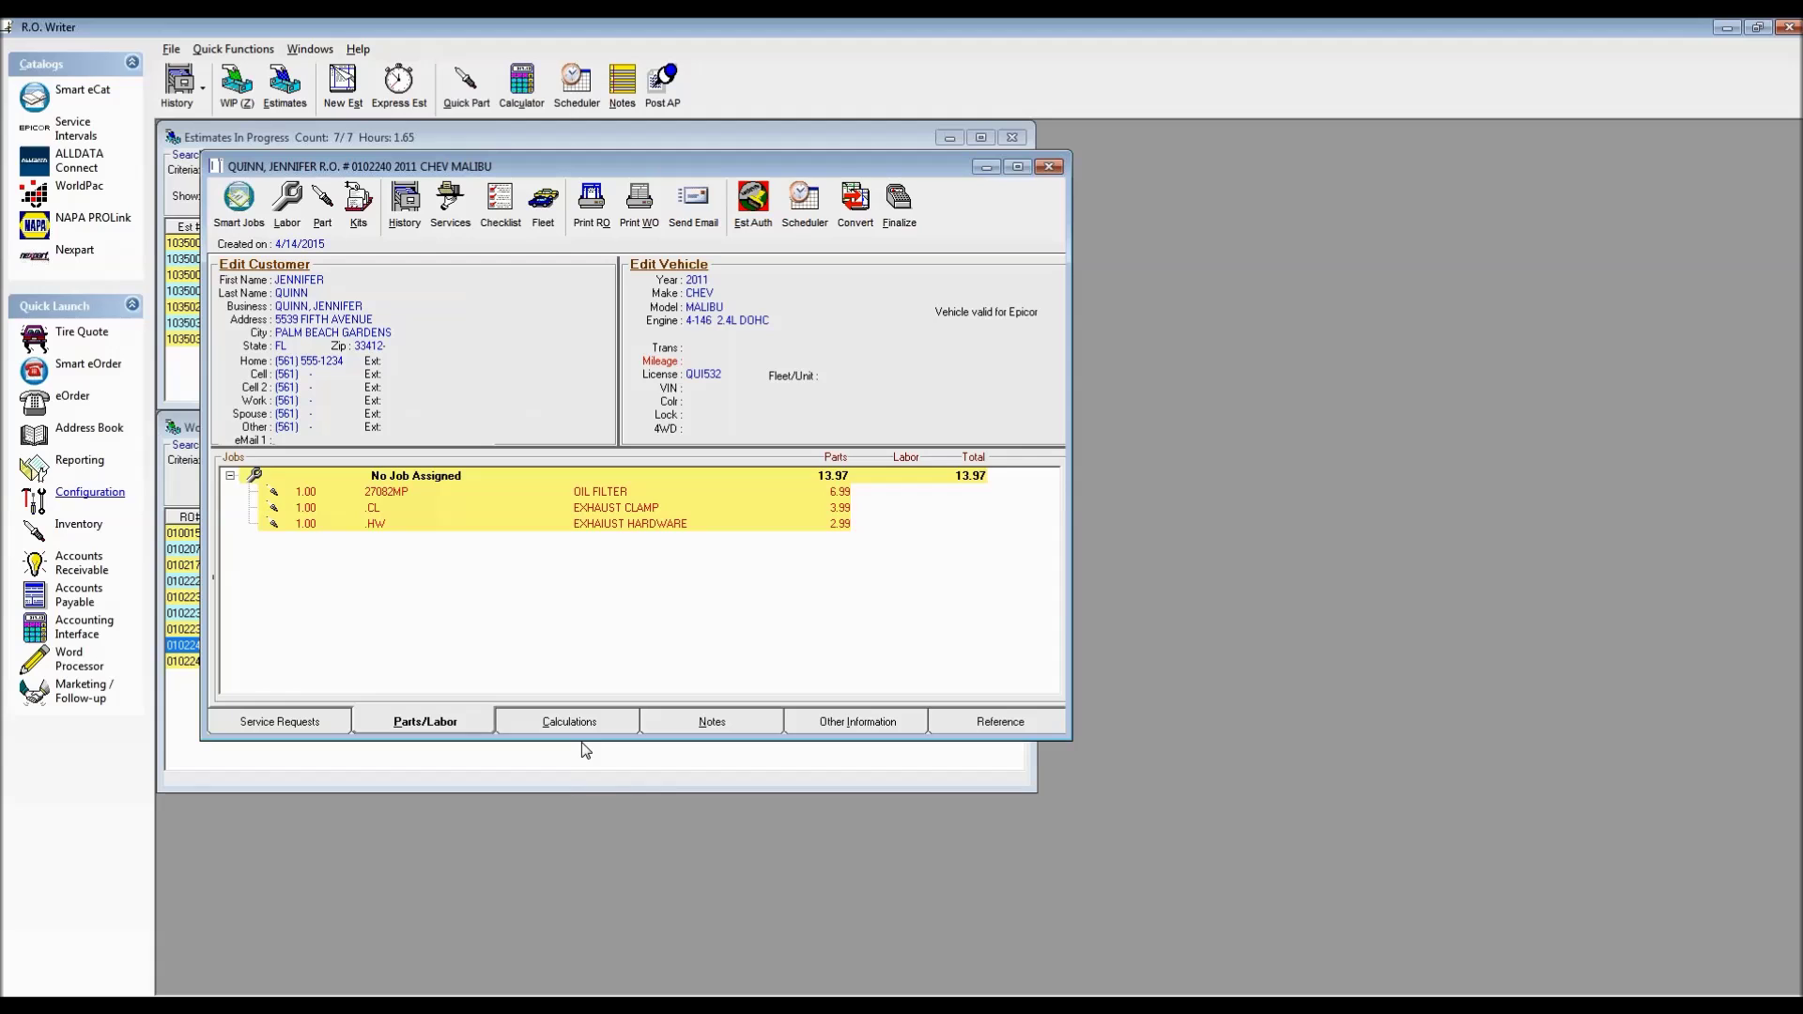
Add muffler part 101935 to the estimate as non-stock, accepting the negative on-hand alert
left_click(322, 211)
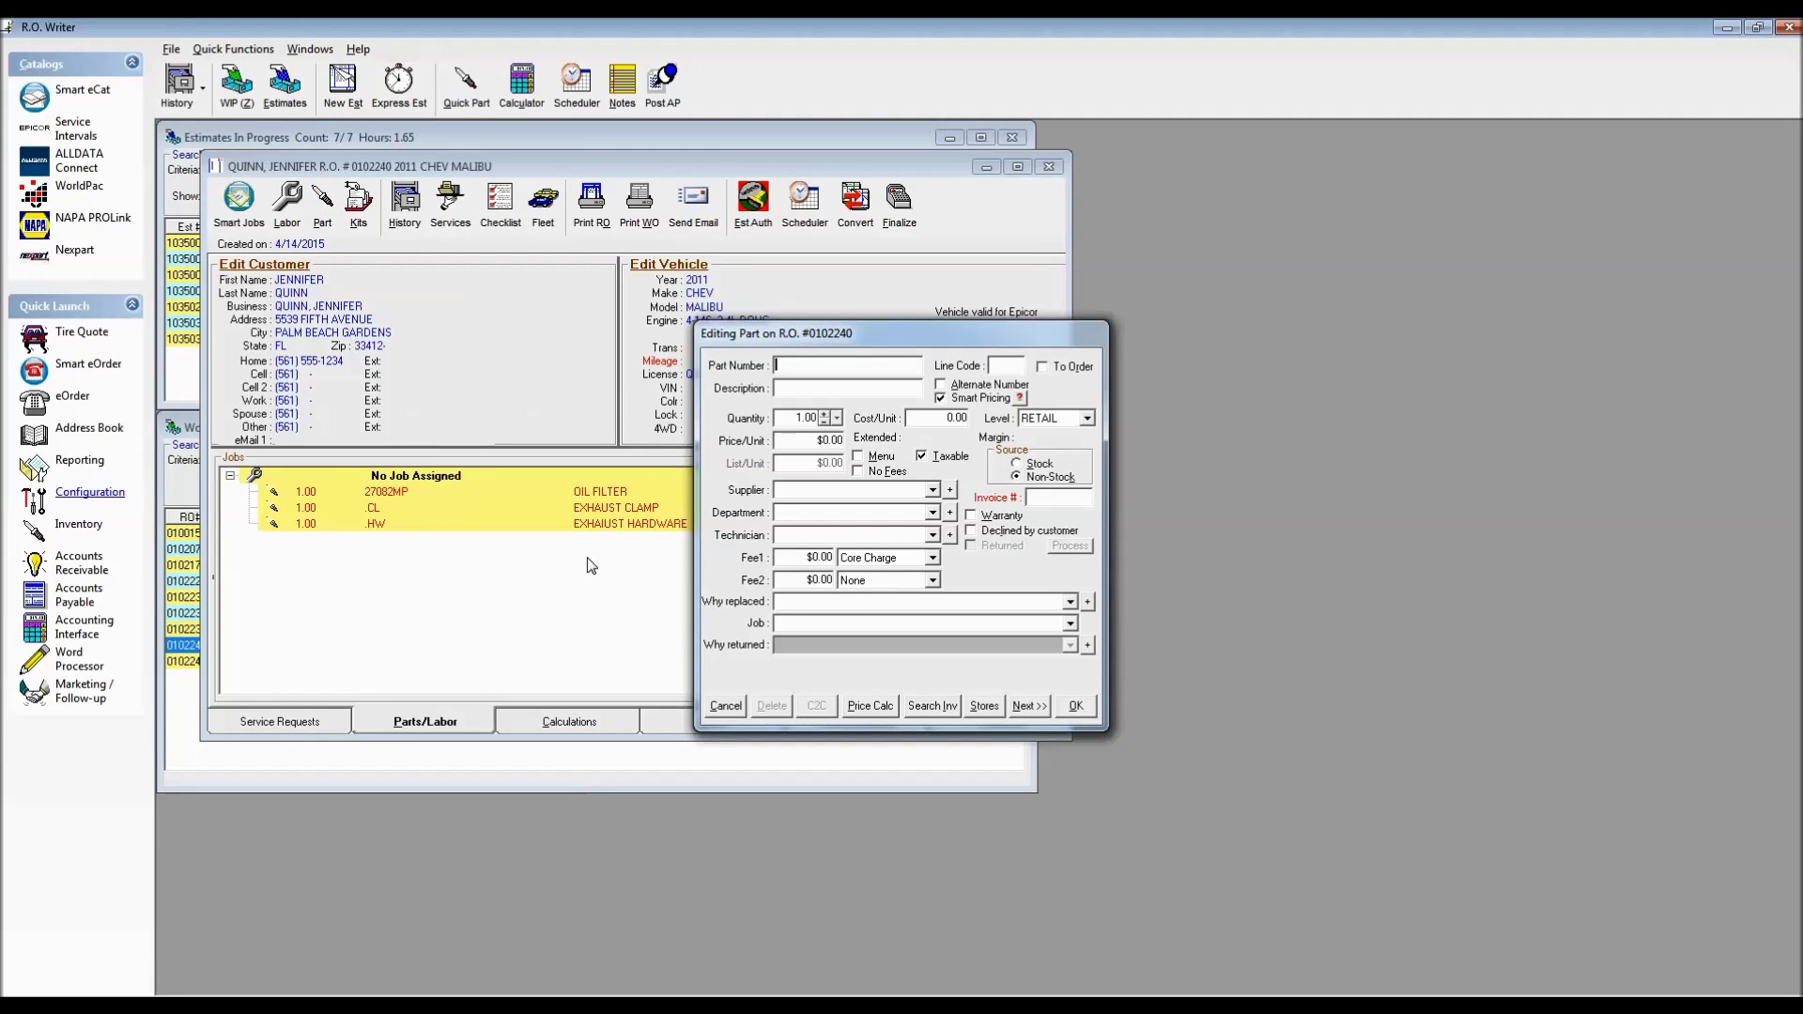
type("101935")
key("Return")
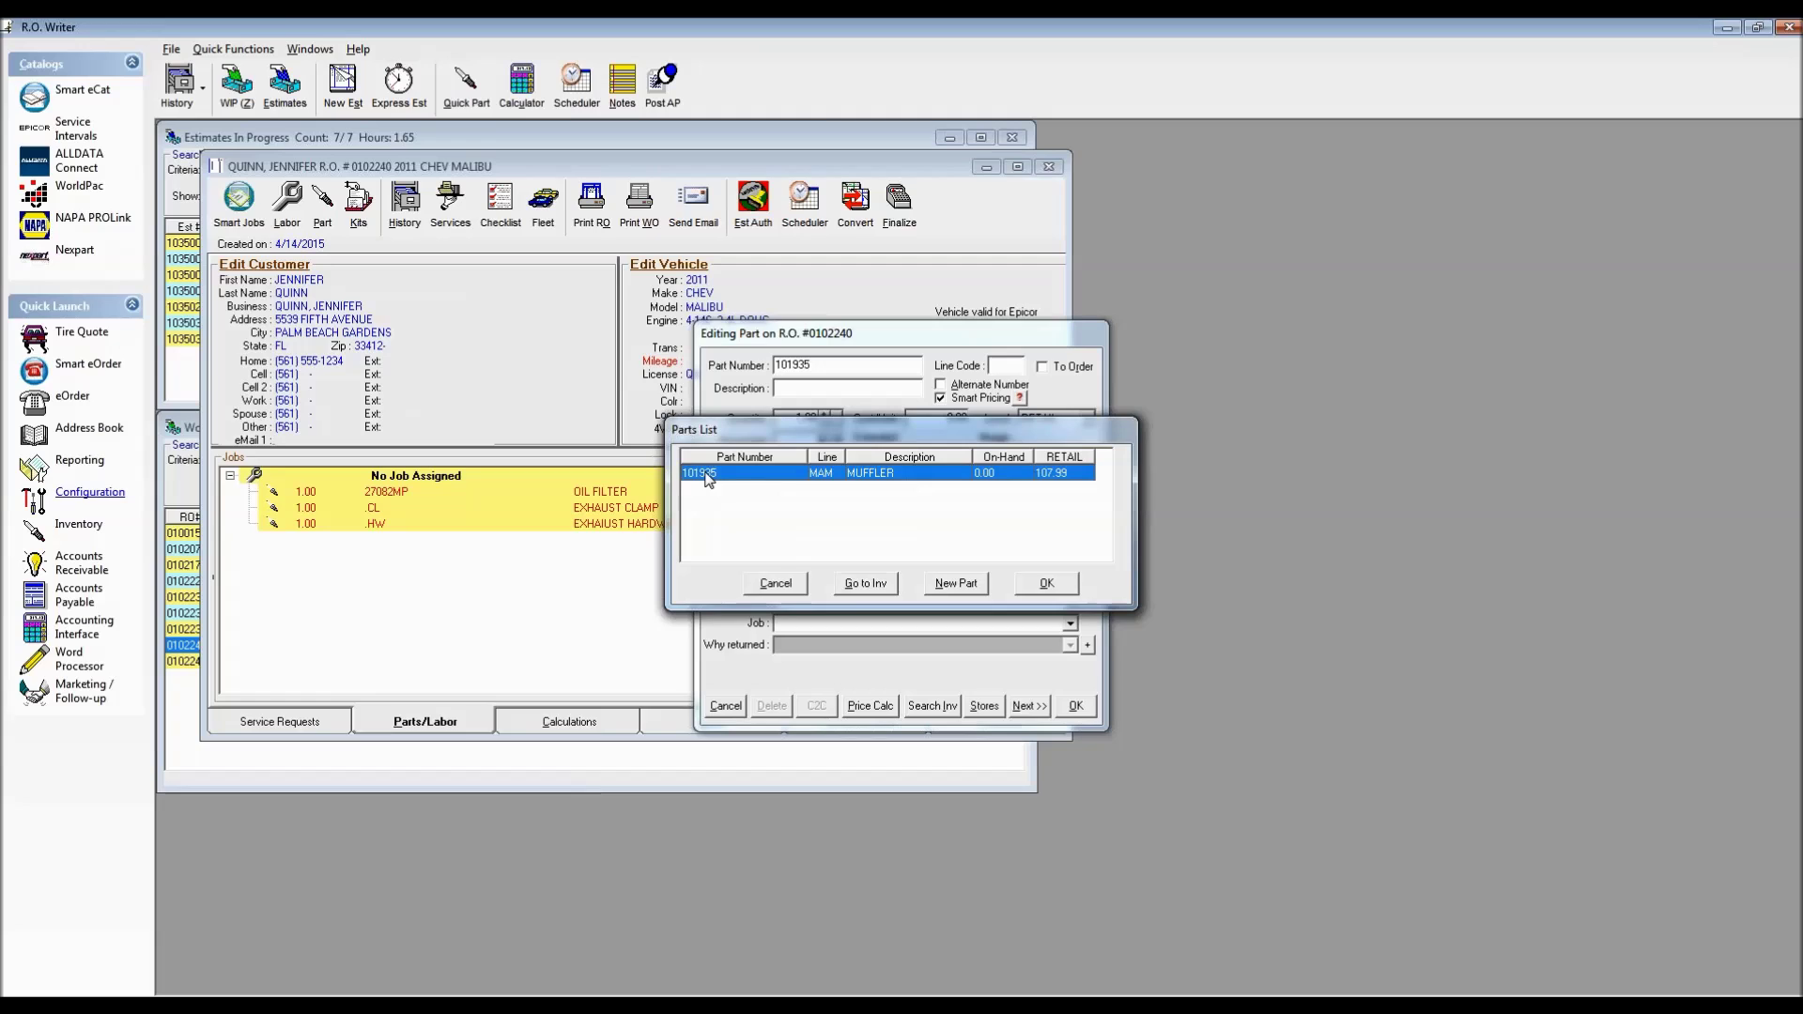
left_click(1046, 583)
left_click(1076, 709)
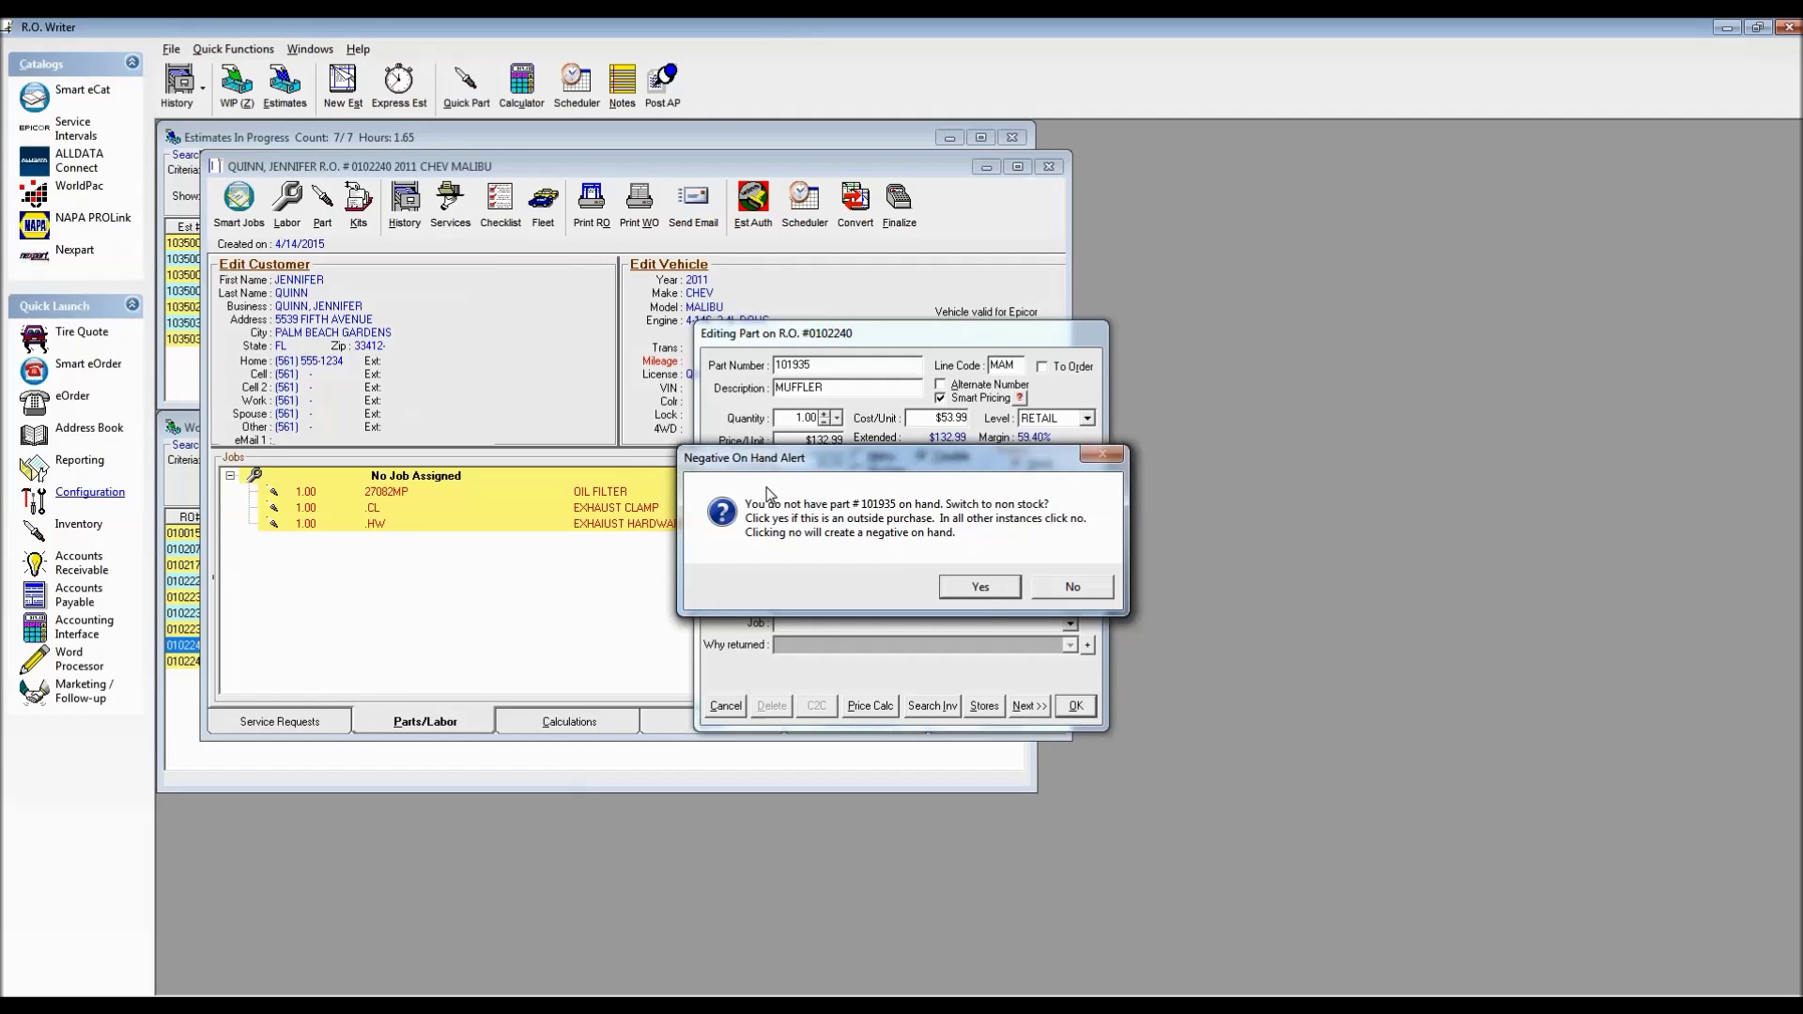
left_click(984, 592)
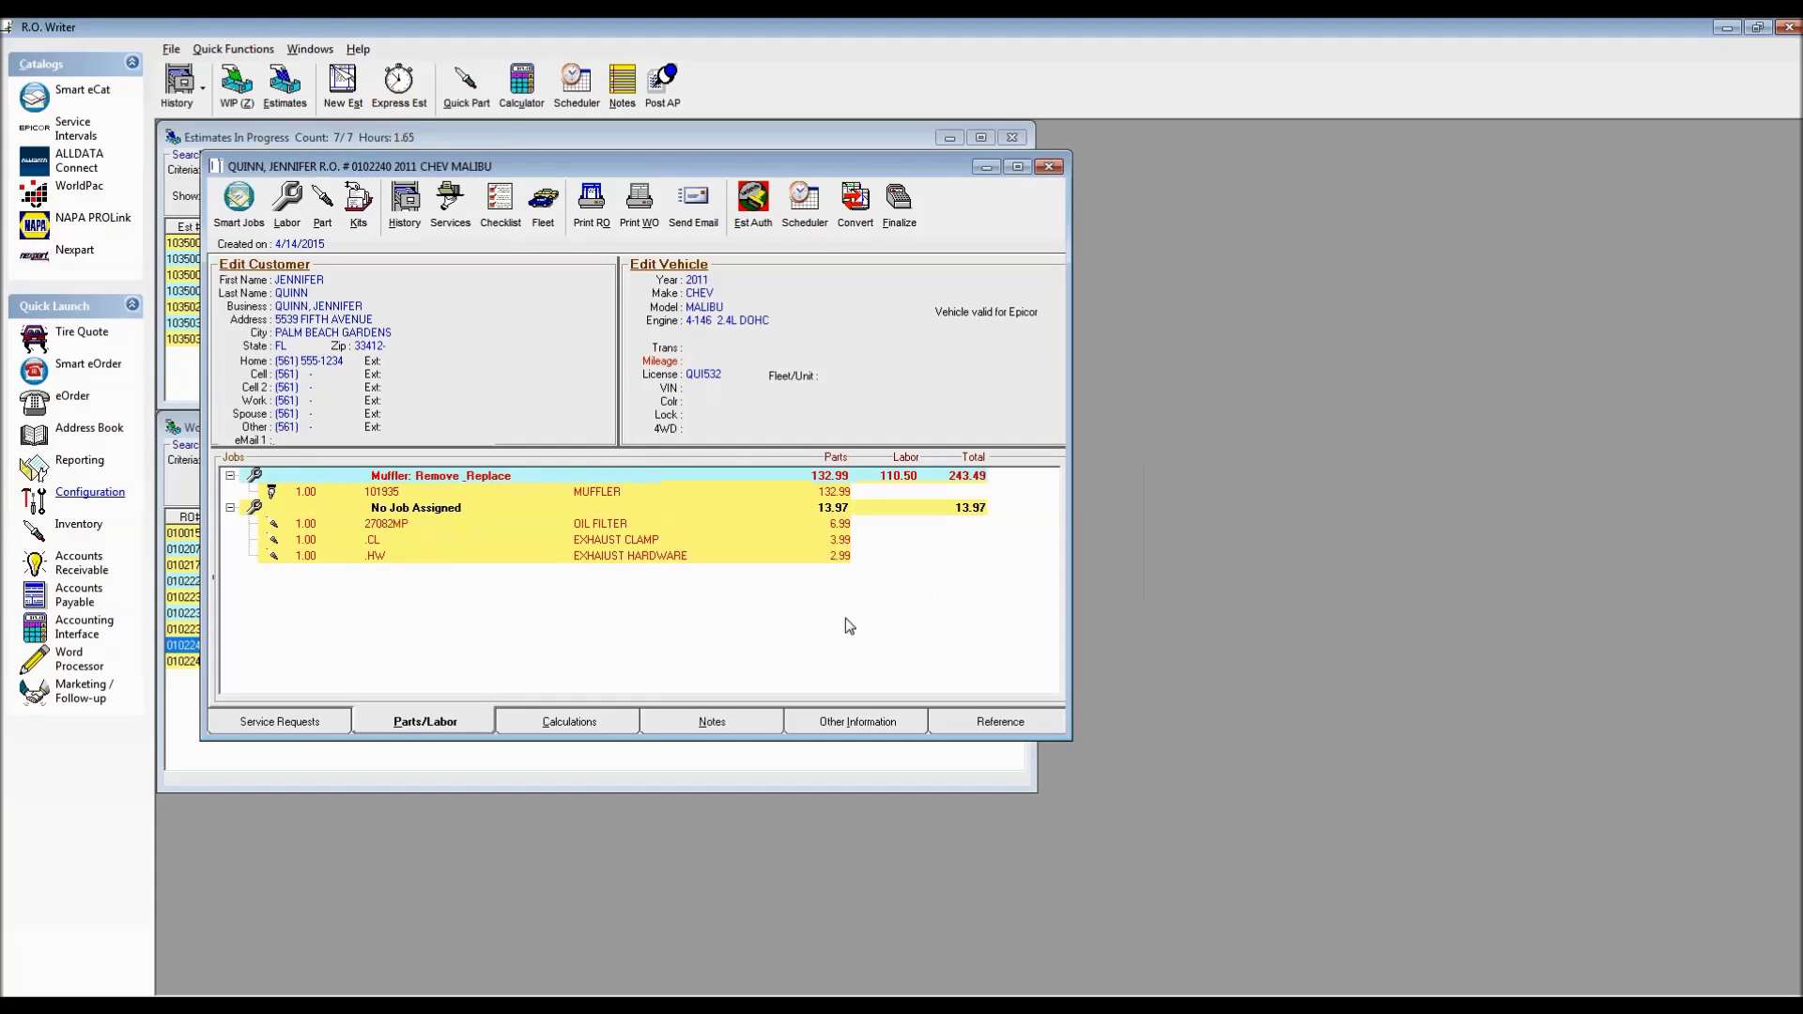
Clear the inventory form and pull up muffler part 101935's inventory record
left_click(601, 490)
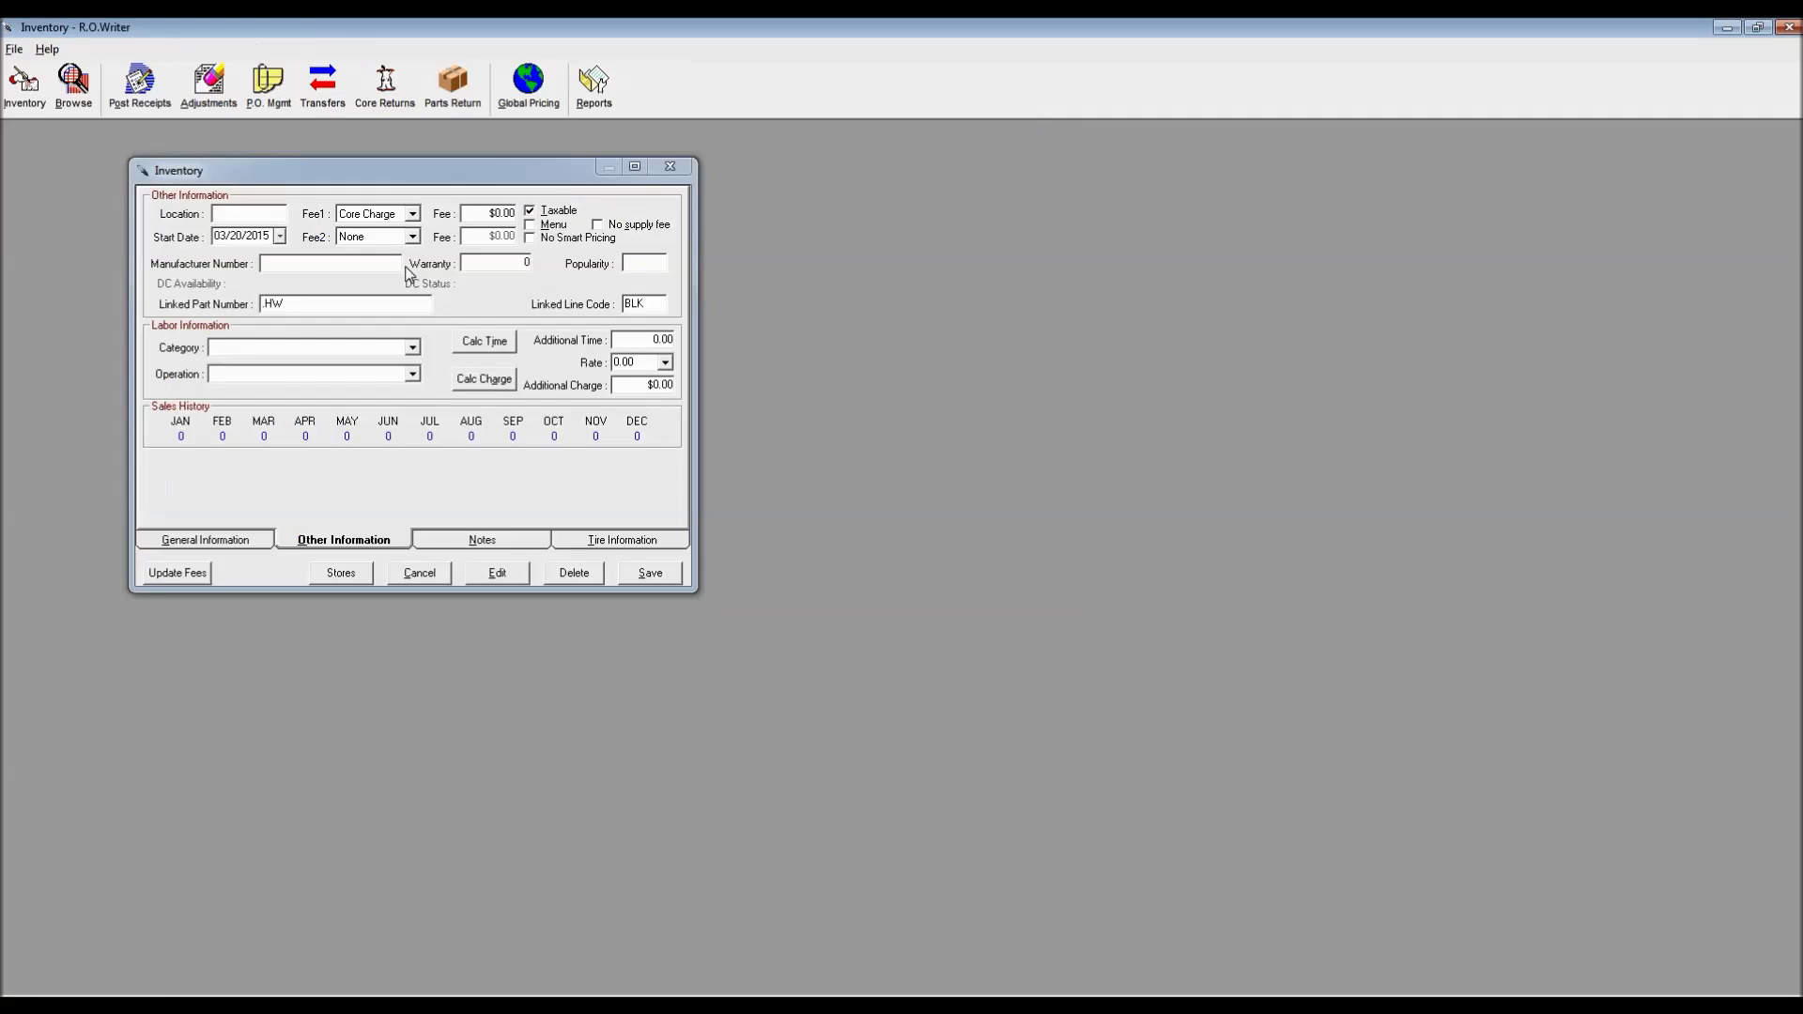
left_click(214, 543)
left_click(650, 572)
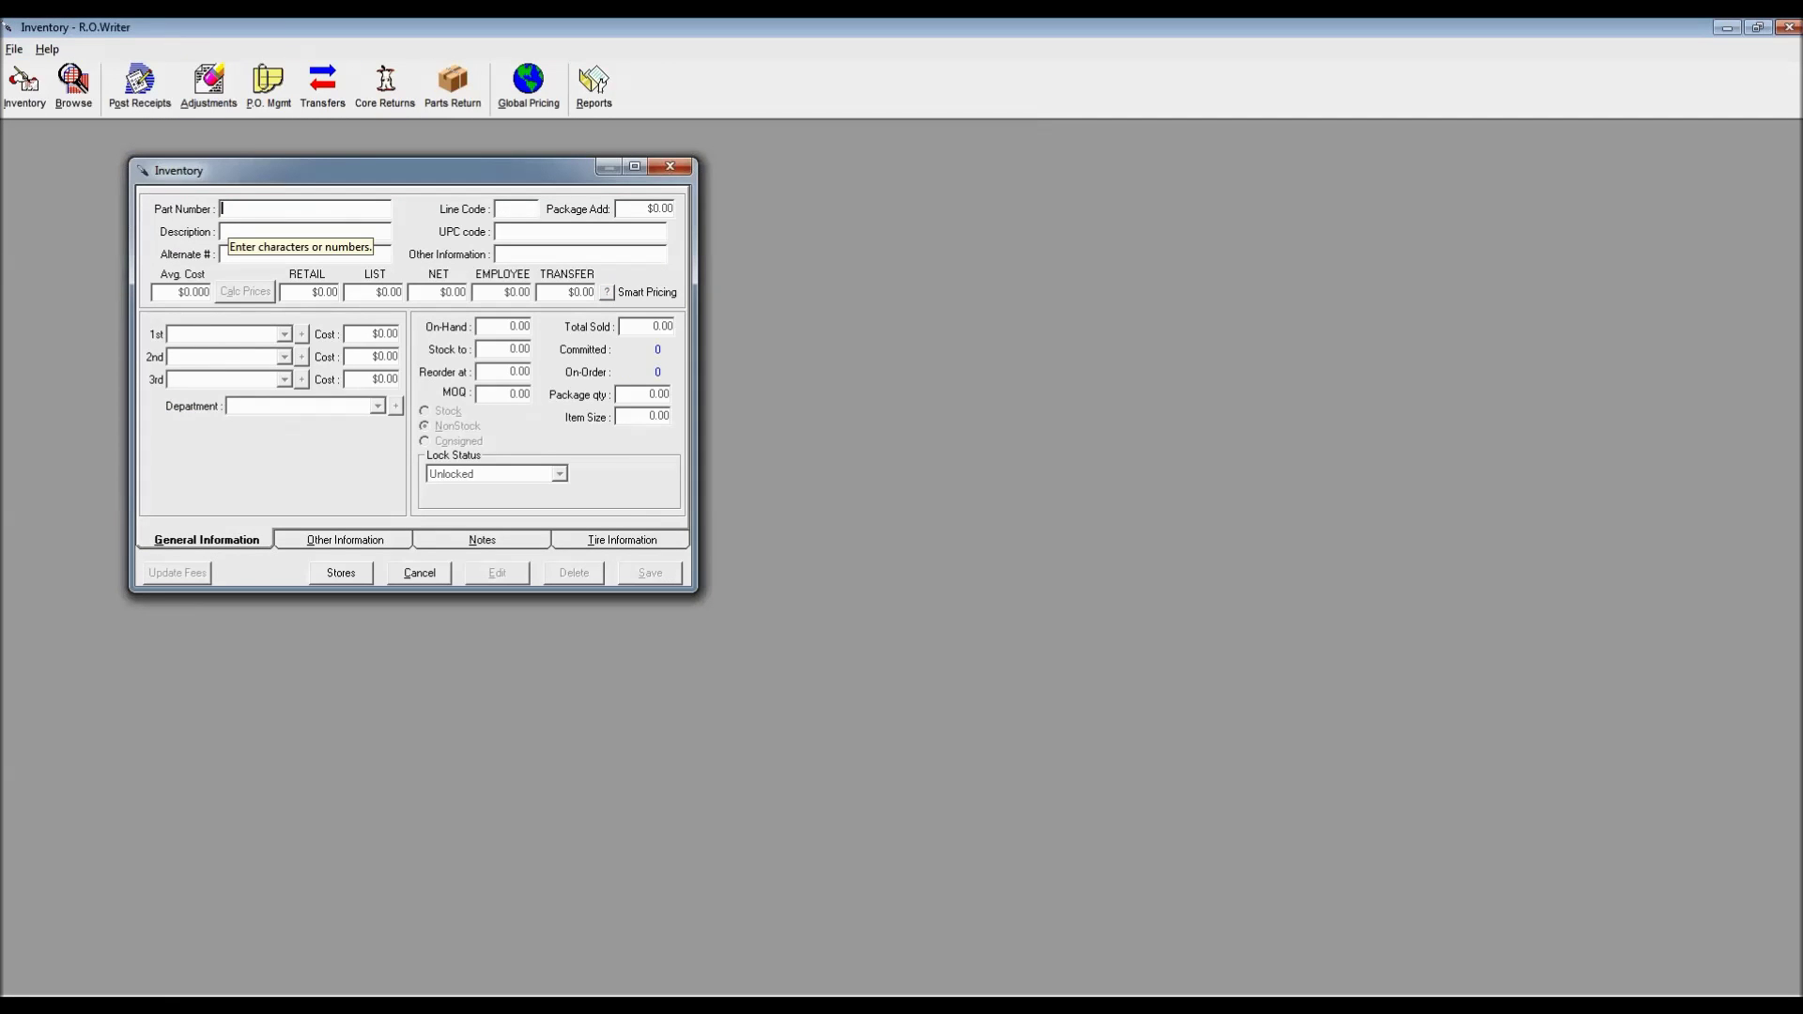
type("101*9")
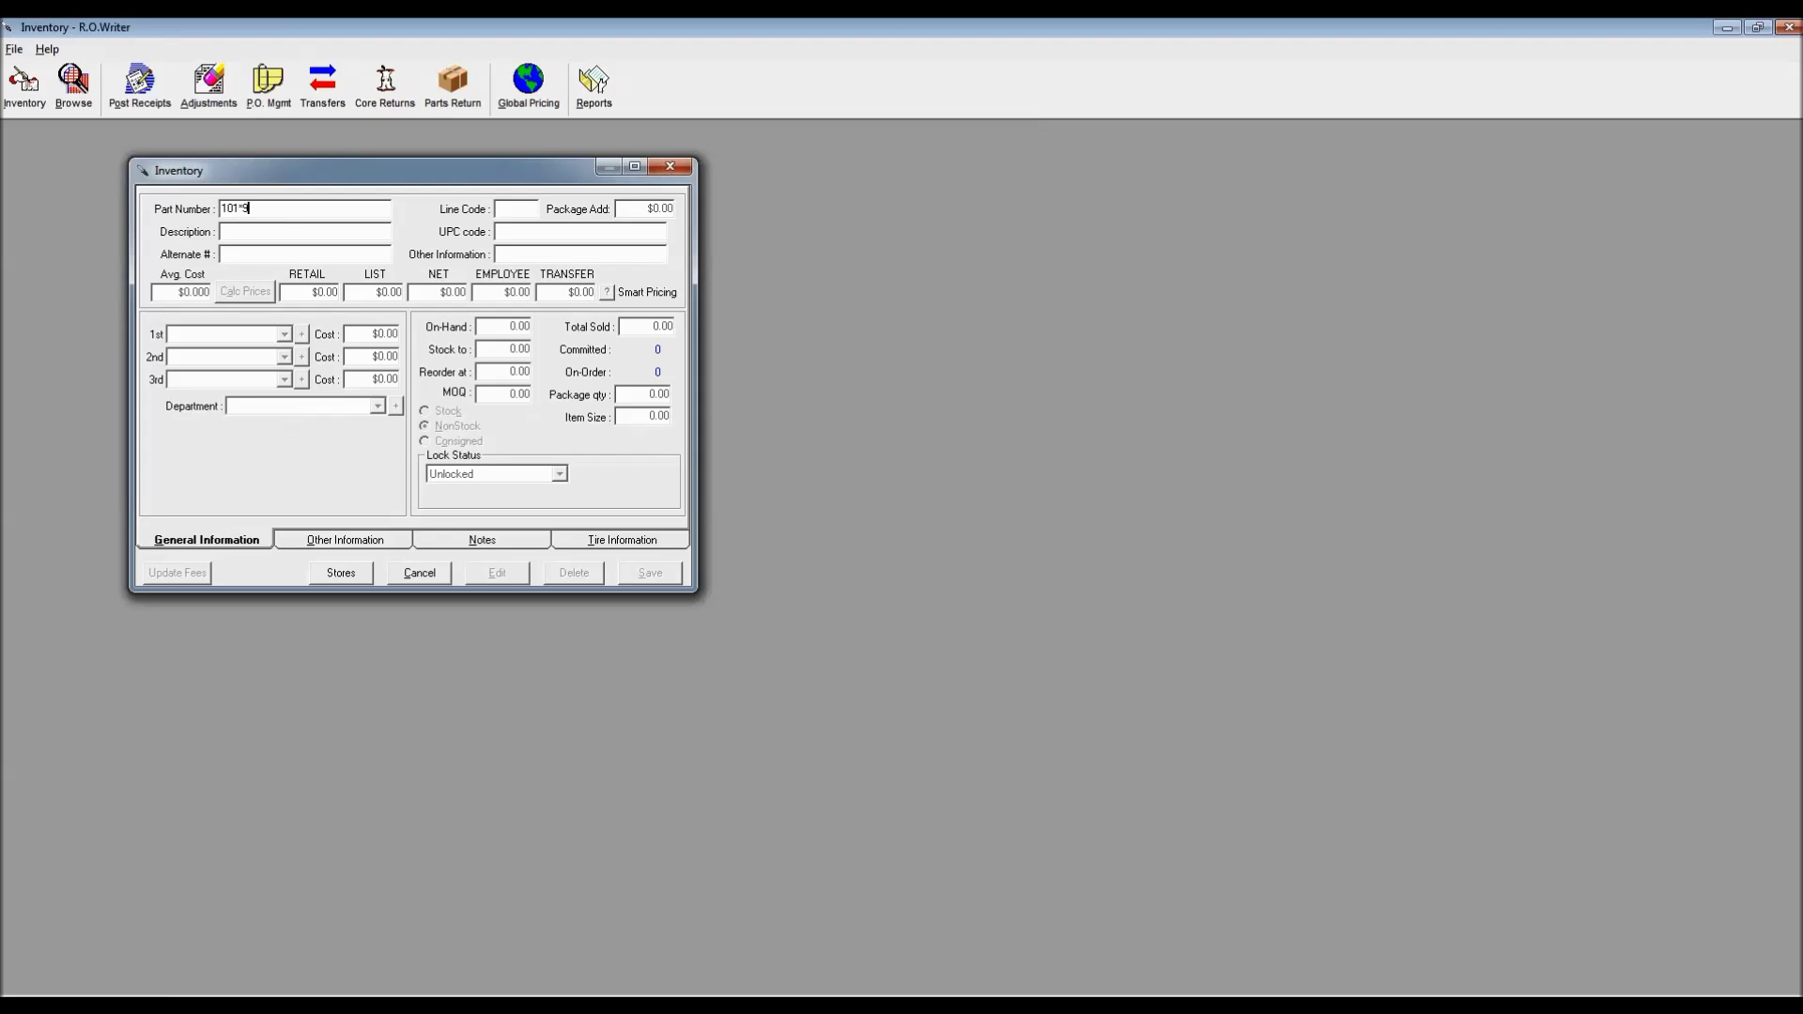
type("35")
key("Return")
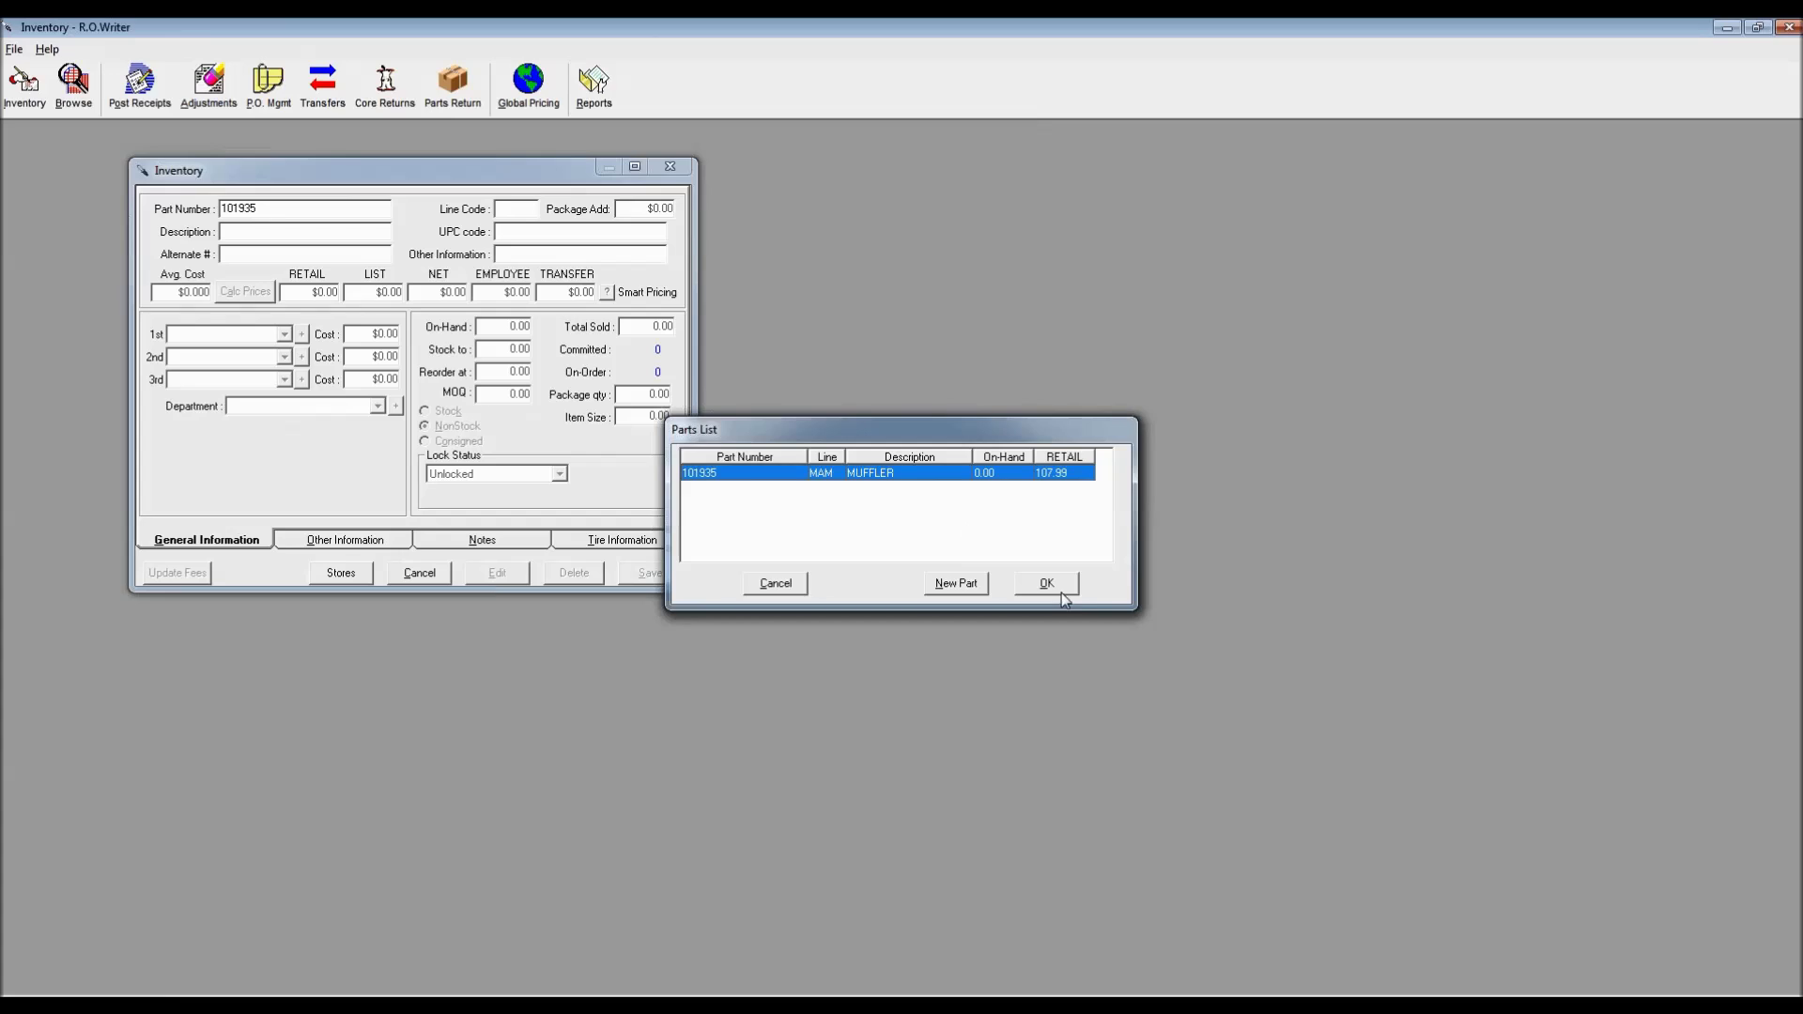
left_click(1052, 586)
Unlock the record, check its Muffler Remove & Replace labor (1.00 hour), then return to the estimate
left_click(365, 540)
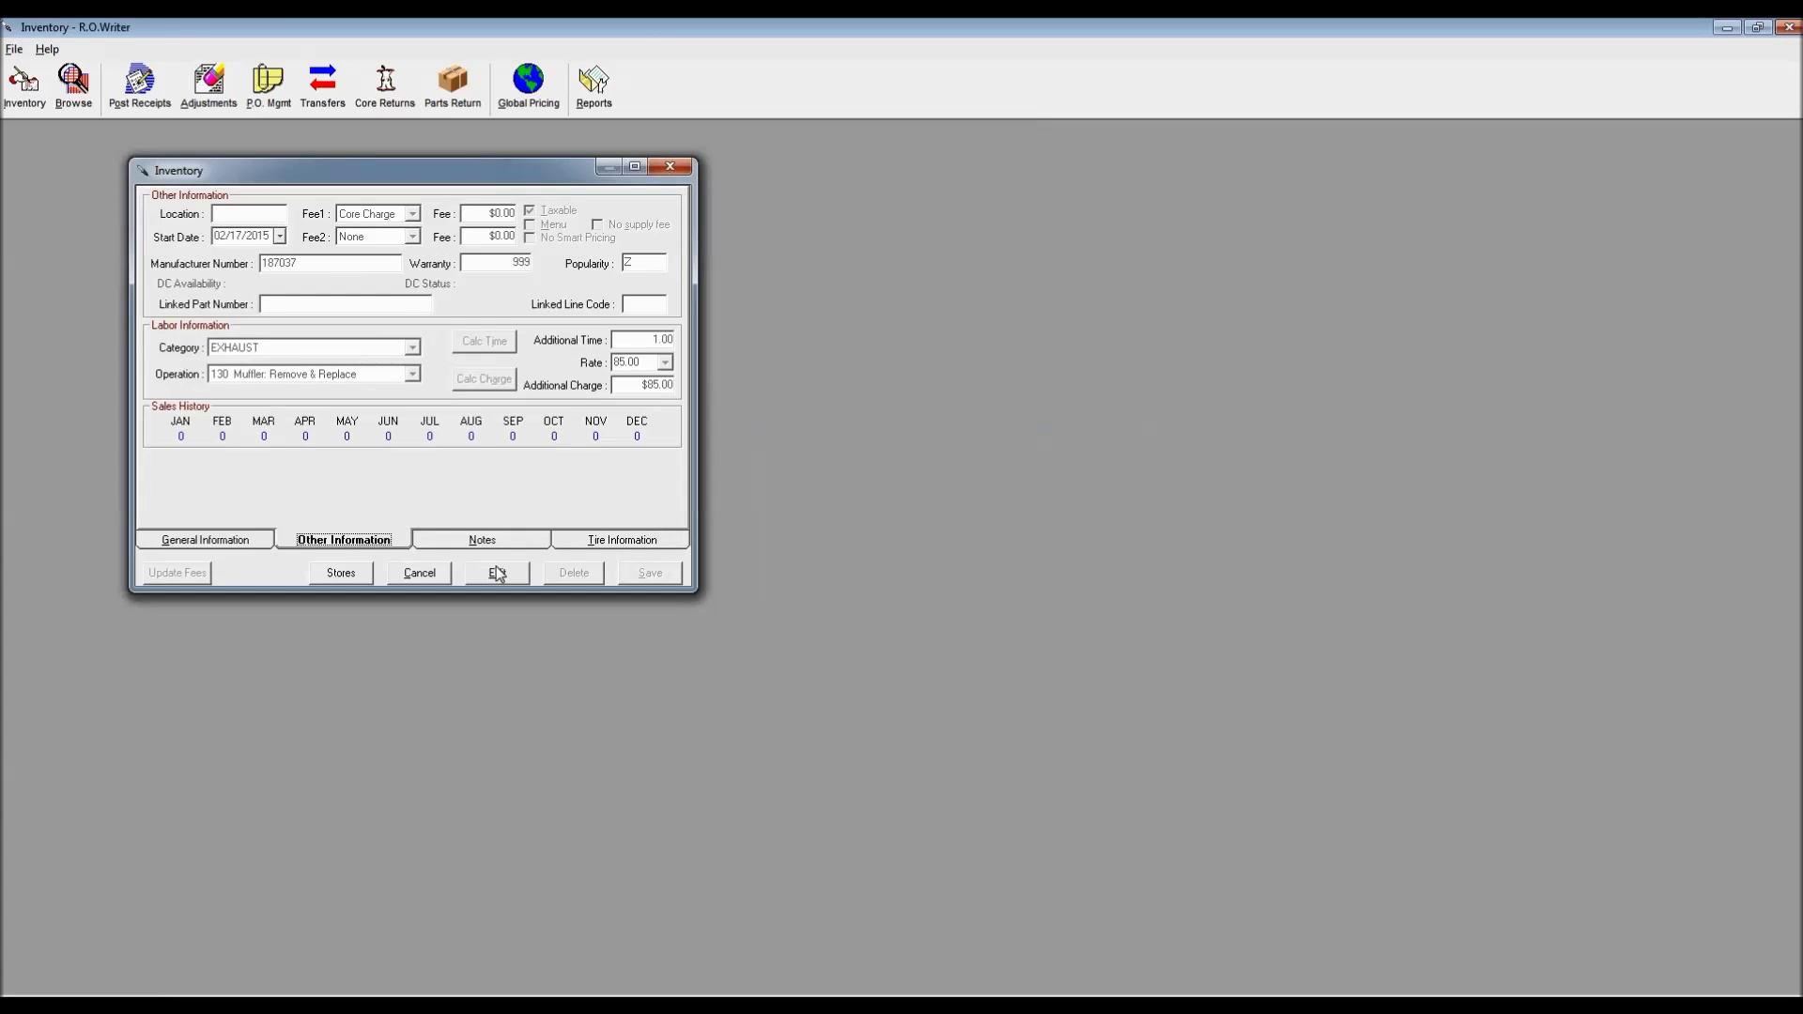
left_click(498, 573)
type("*")
key("Return")
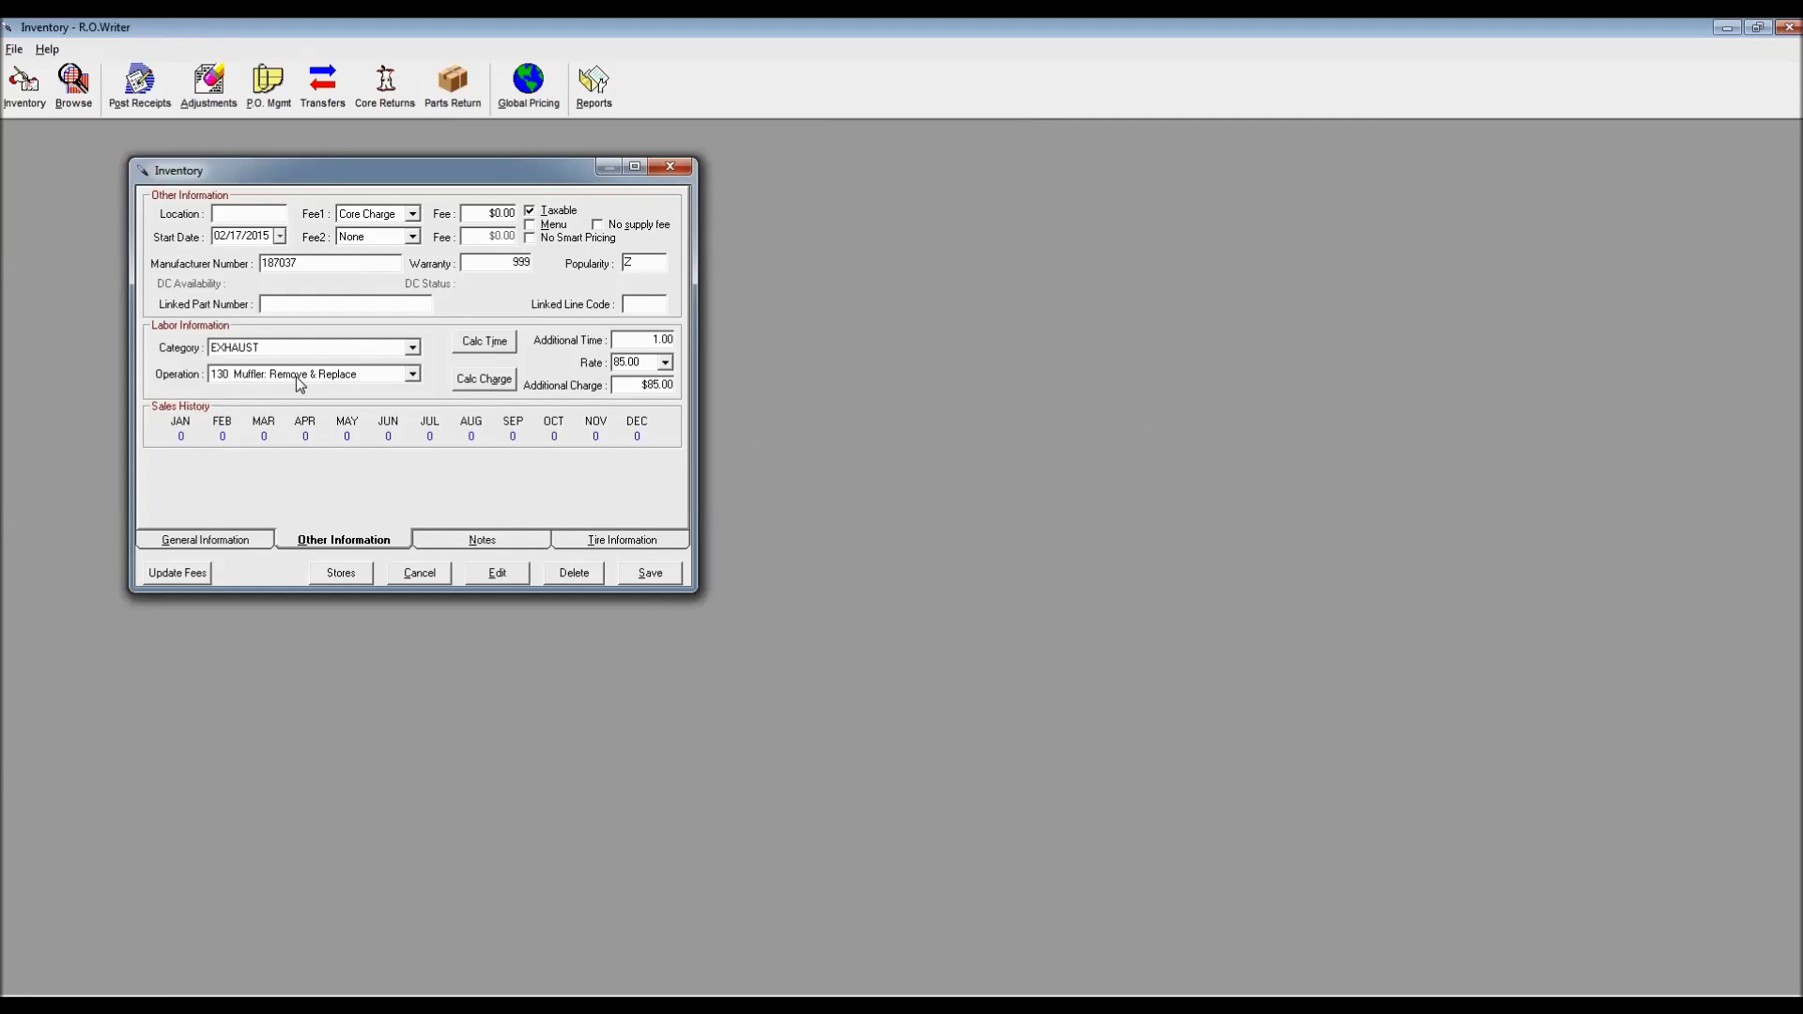
double_click(654, 341)
mouse_move(898, 1002)
left_click(812, 1003)
double_click(588, 476)
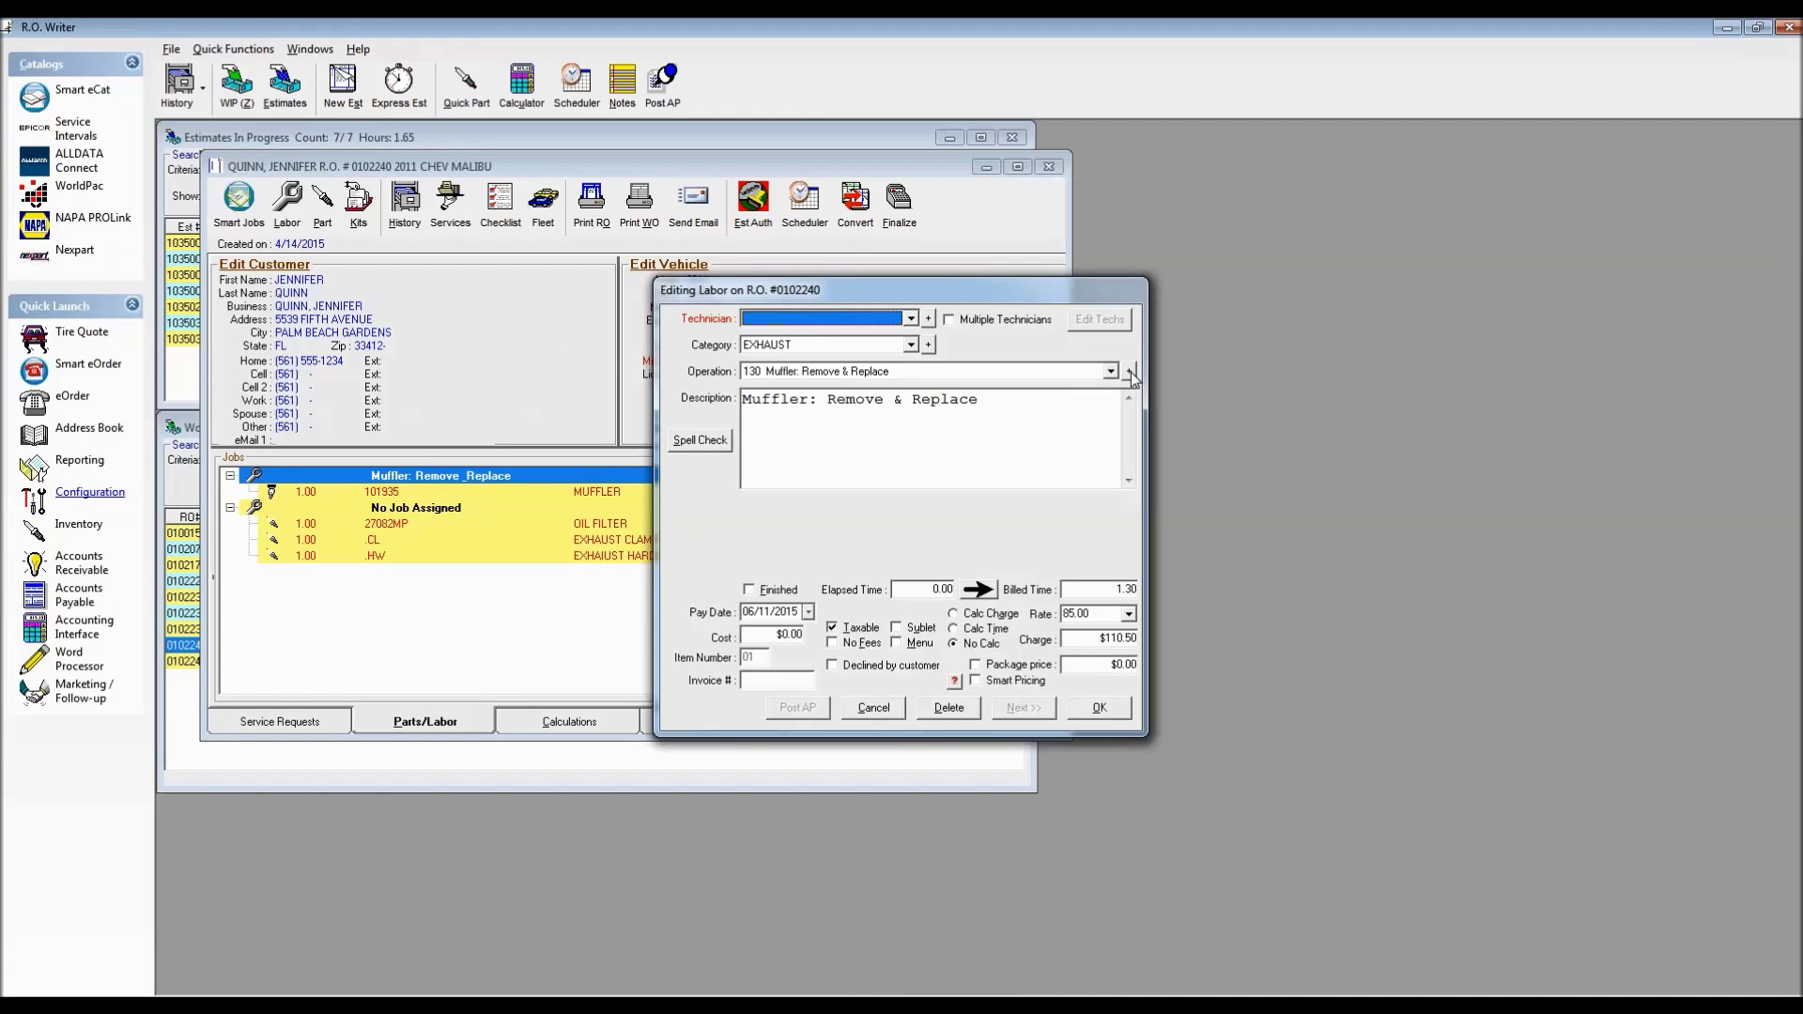
left_click(1129, 370)
left_click(898, 553)
key("Return")
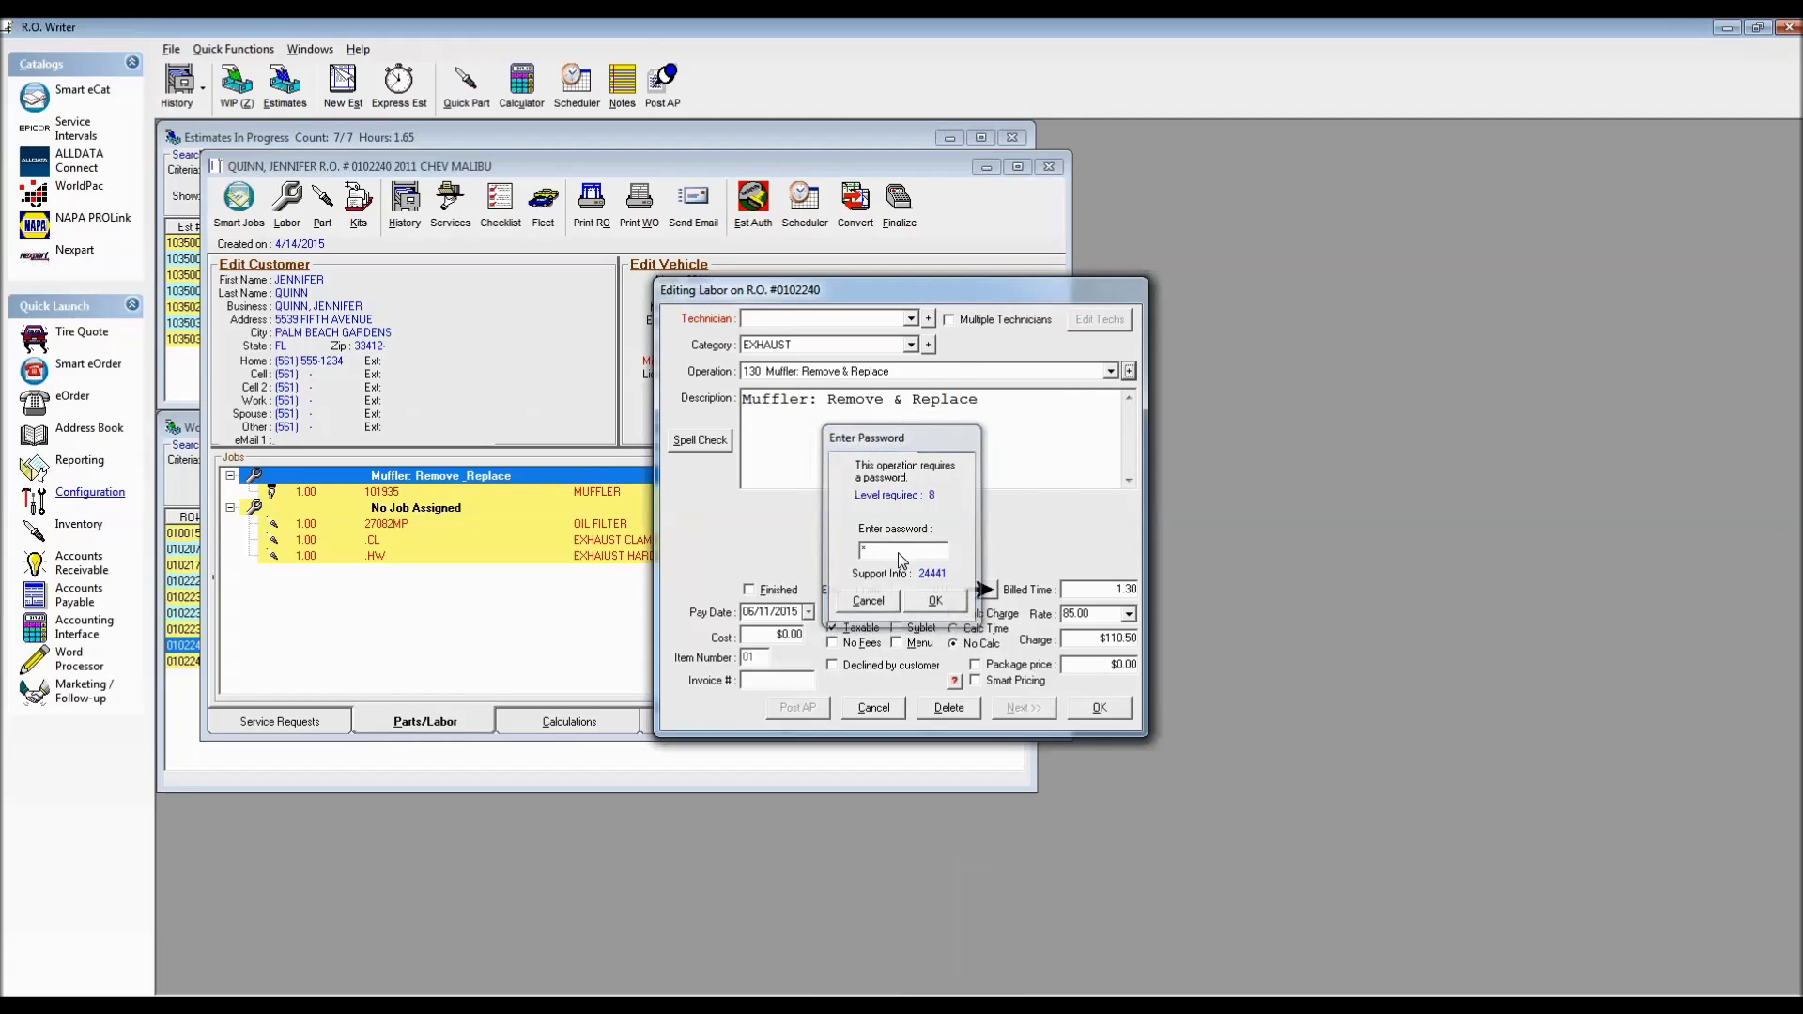
left_click(814, 388)
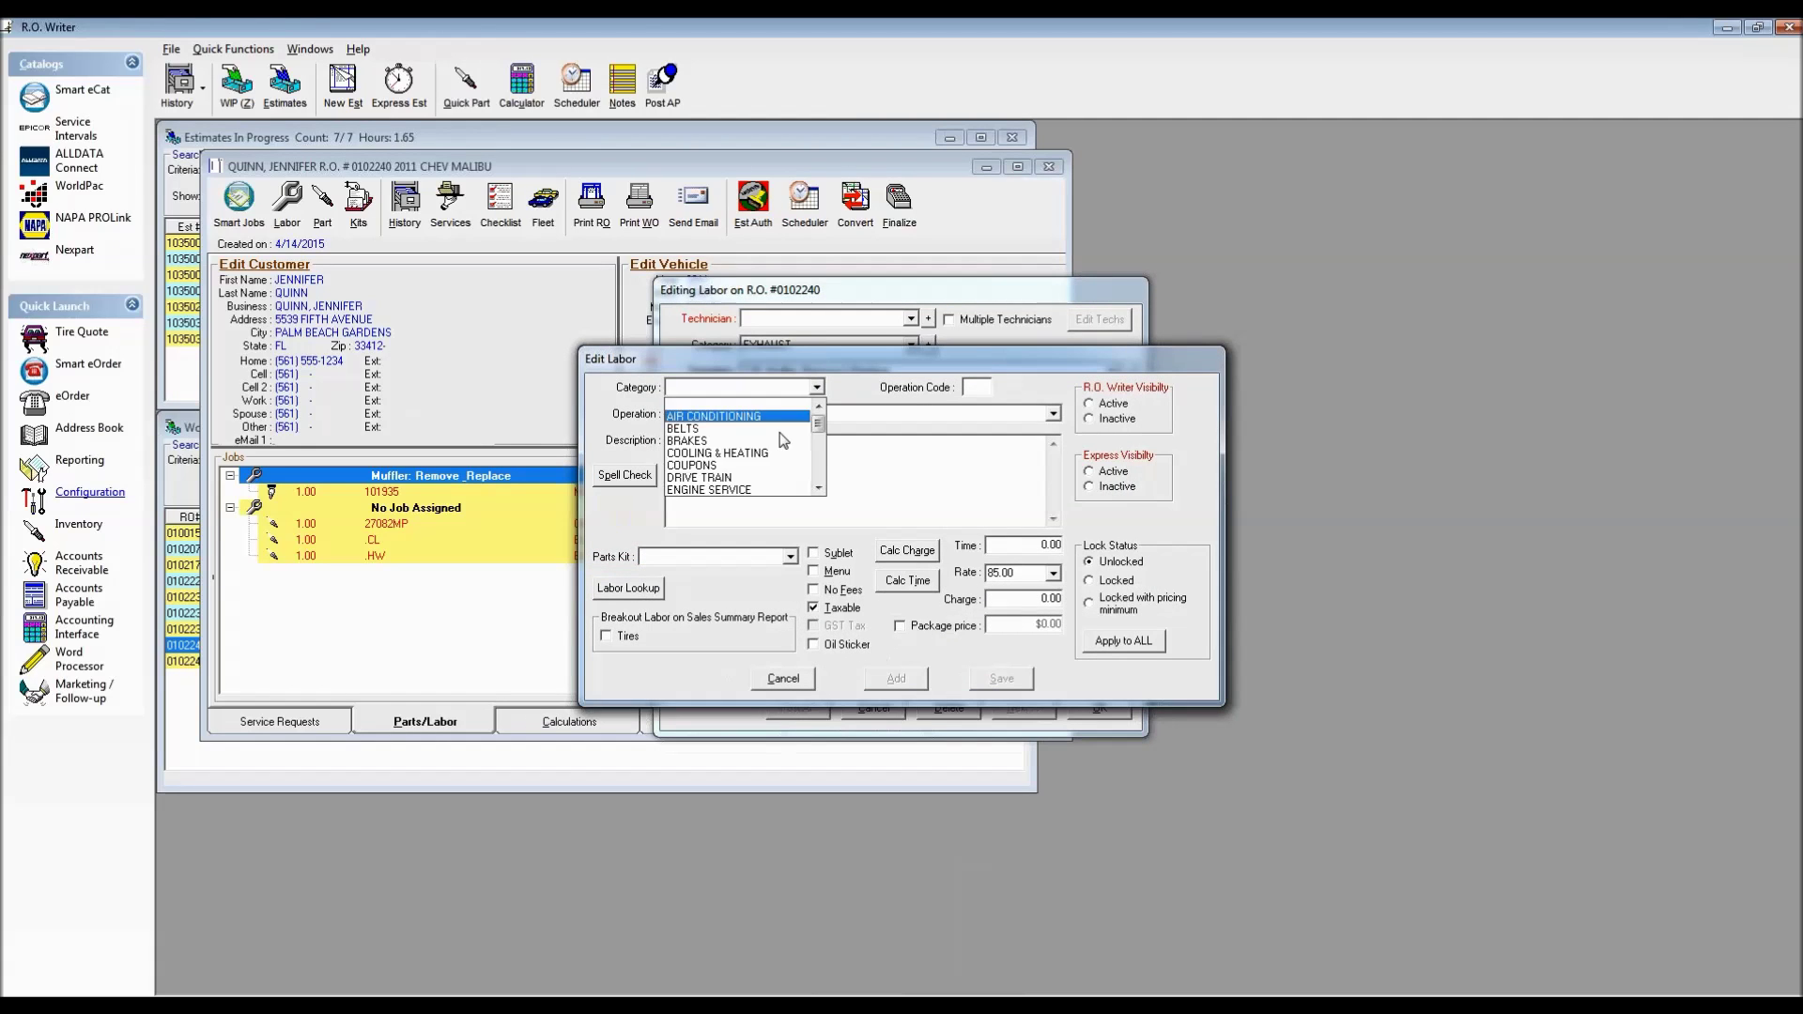
scroll(822, 475, "down", 1)
scroll(821, 474, "down", 1)
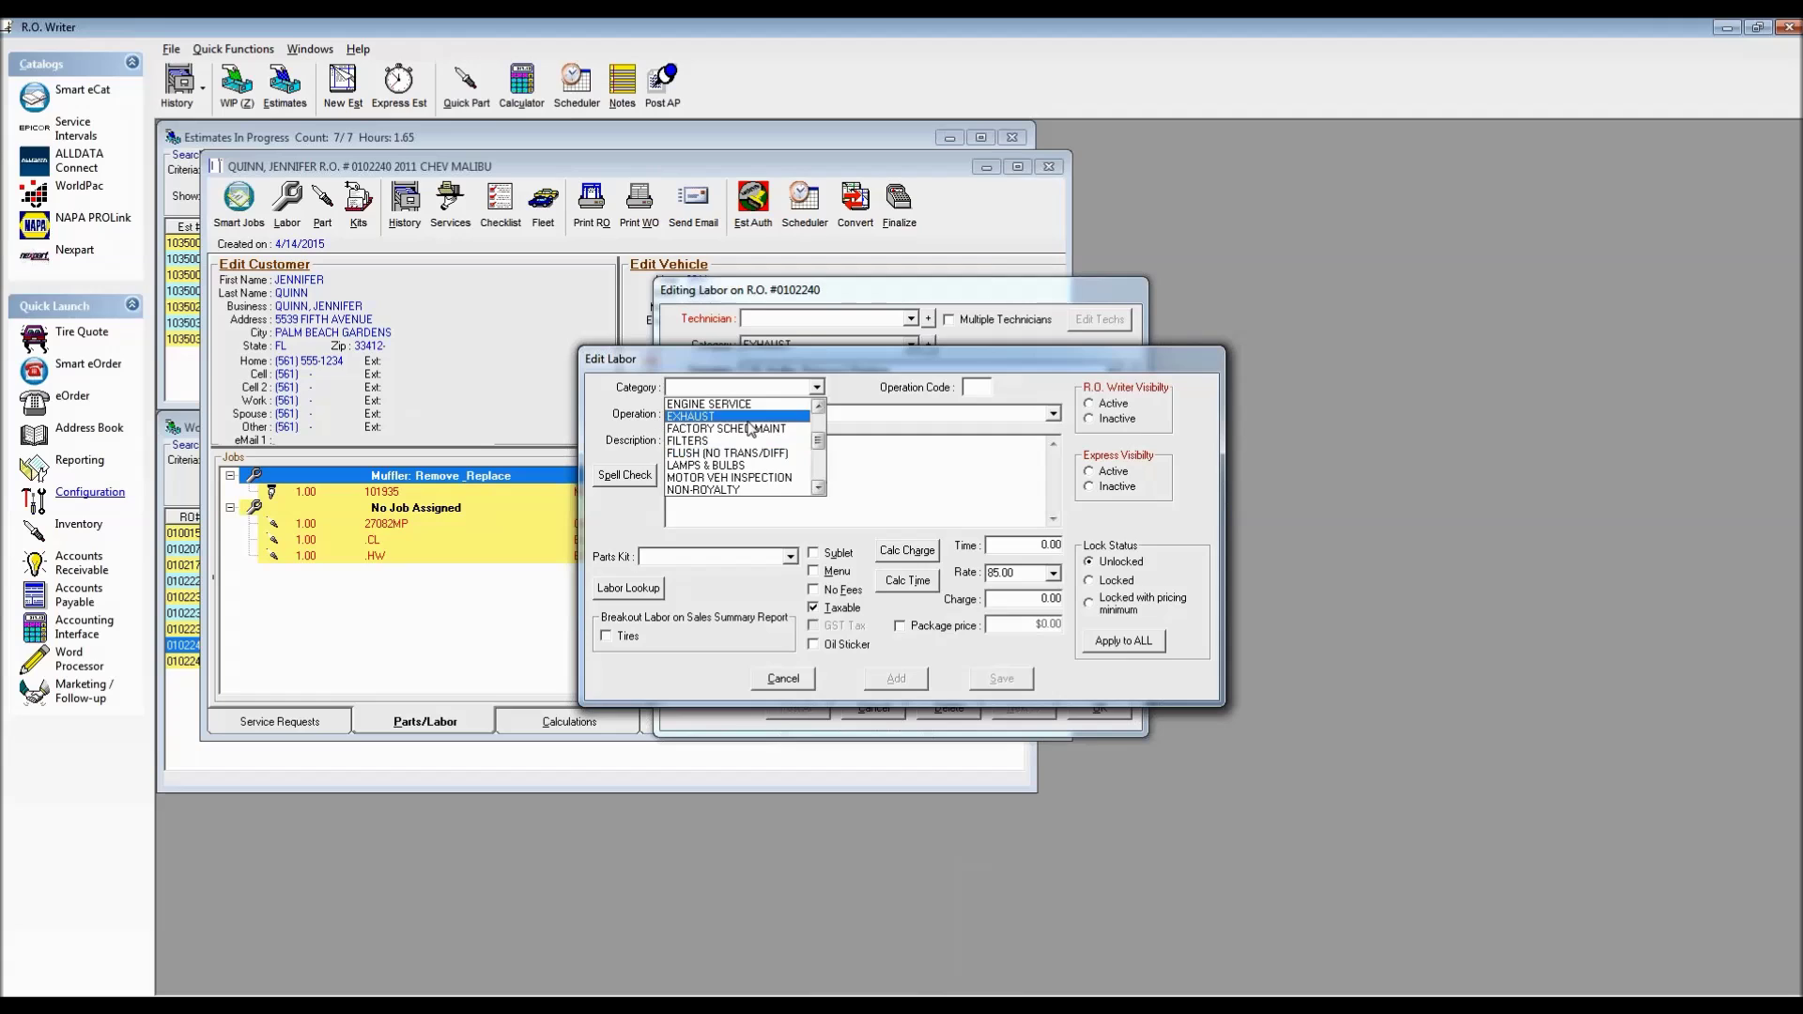
left_click(752, 424)
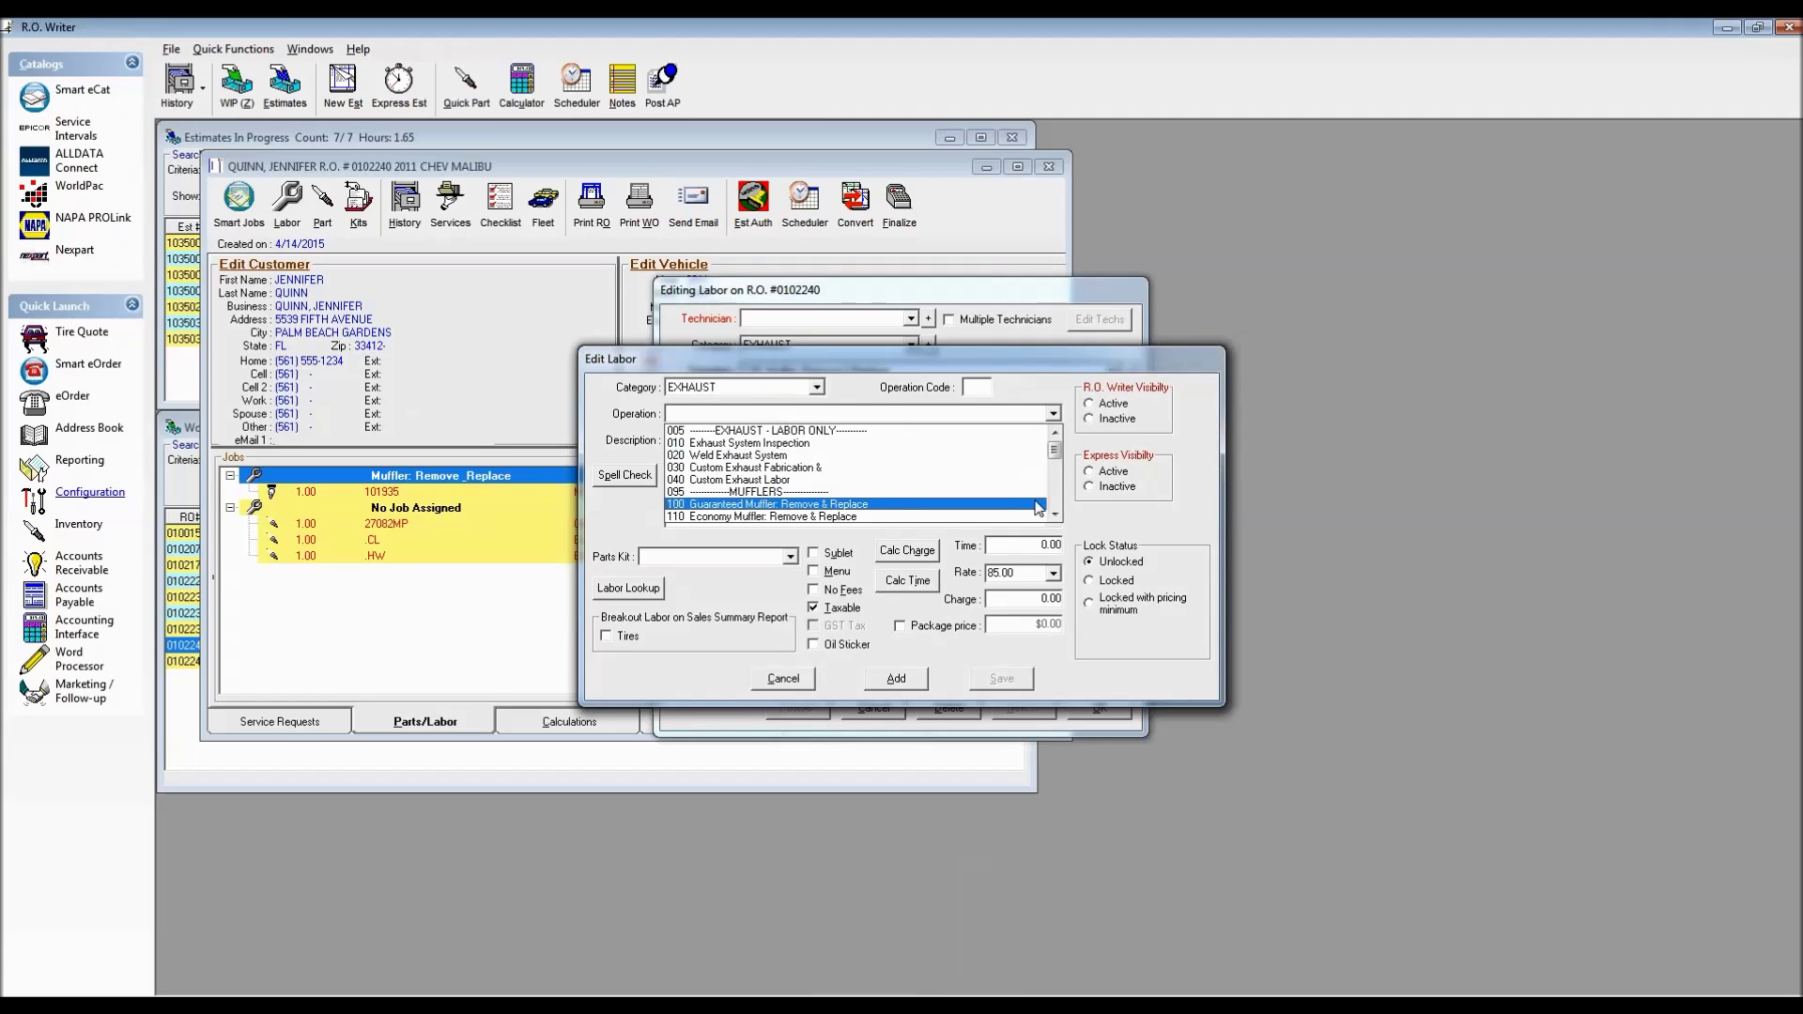
left_click(1055, 504)
left_click(785, 457)
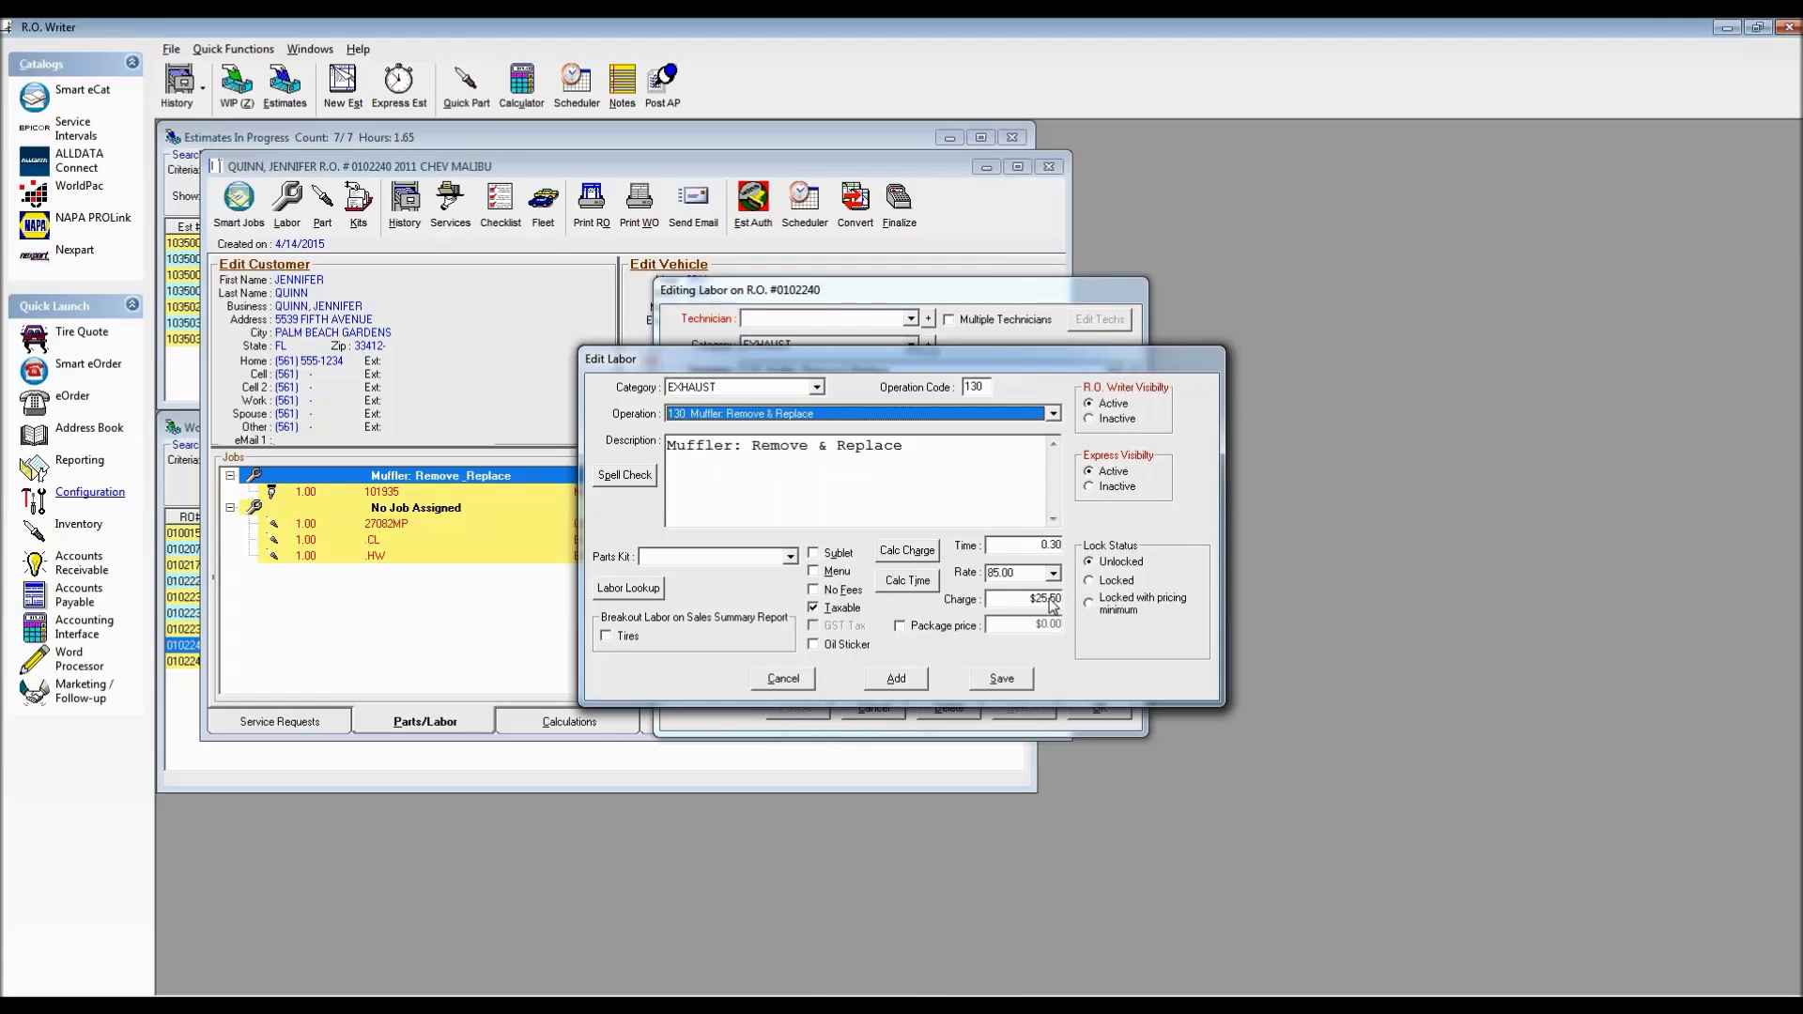
left_click(781, 681)
left_click(782, 682)
left_click(890, 712)
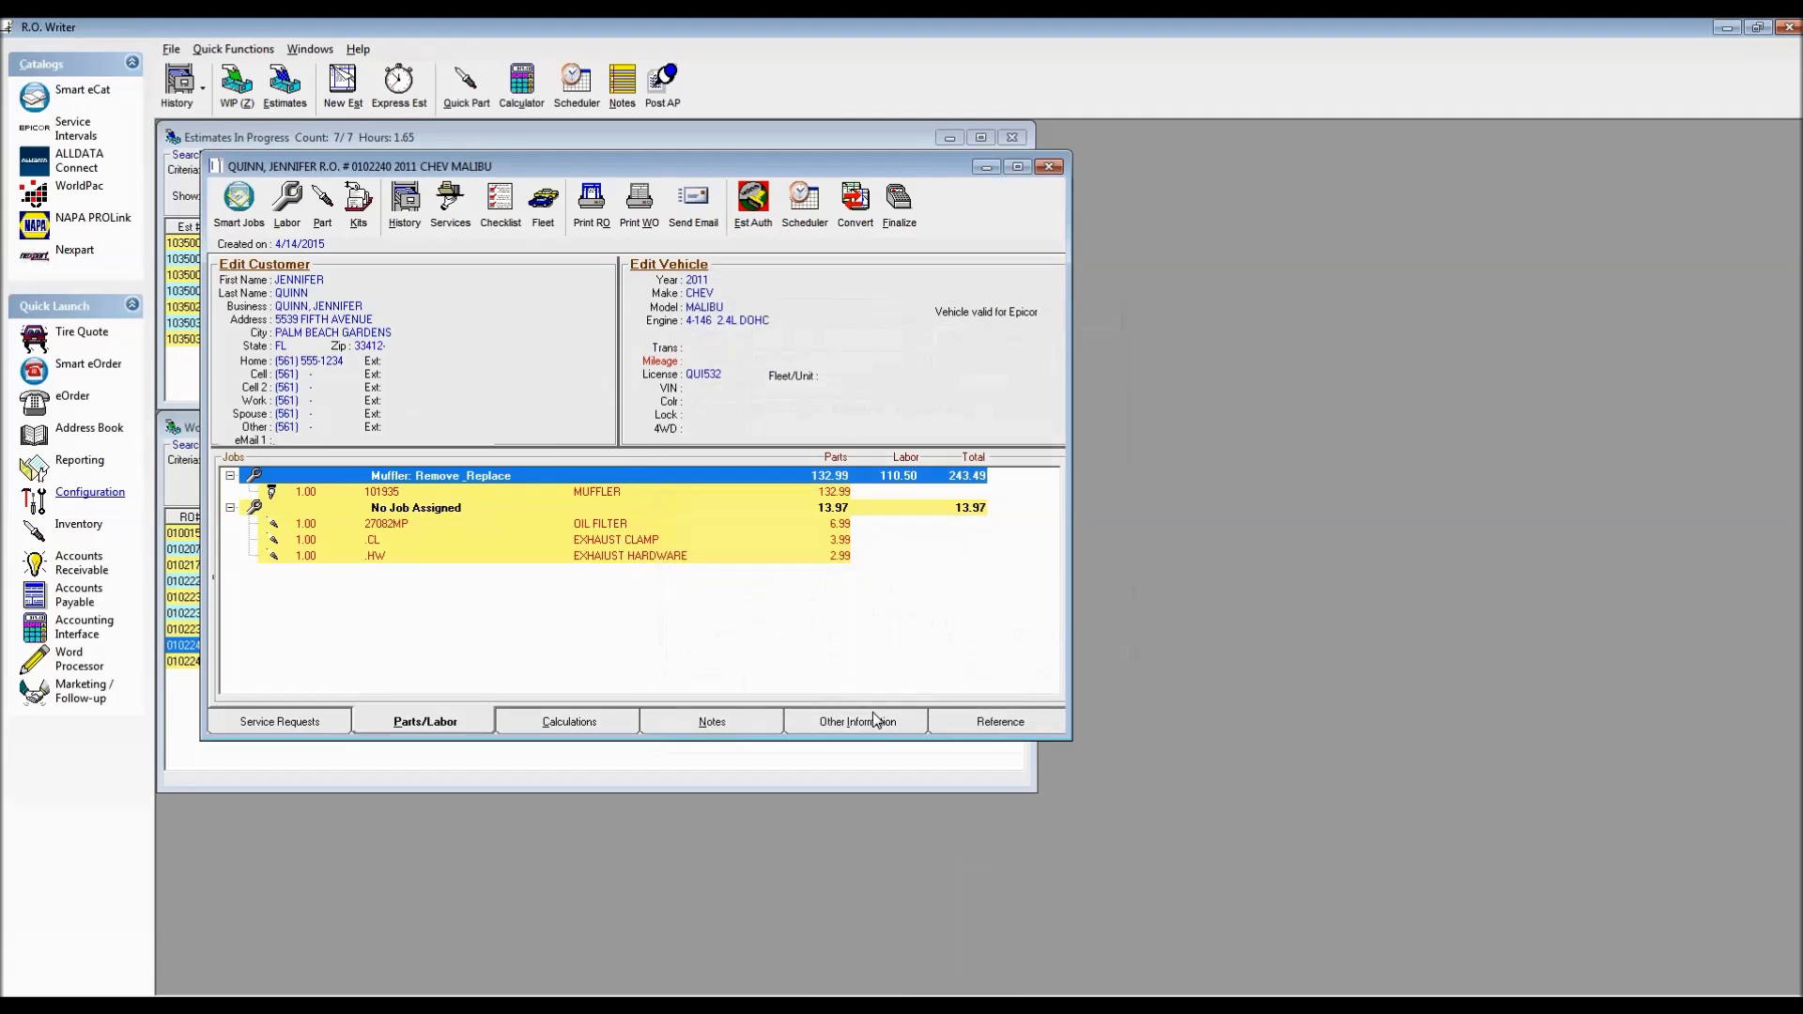
Reopen the muffler job's labor details and cancel without changes
double_click(589, 484)
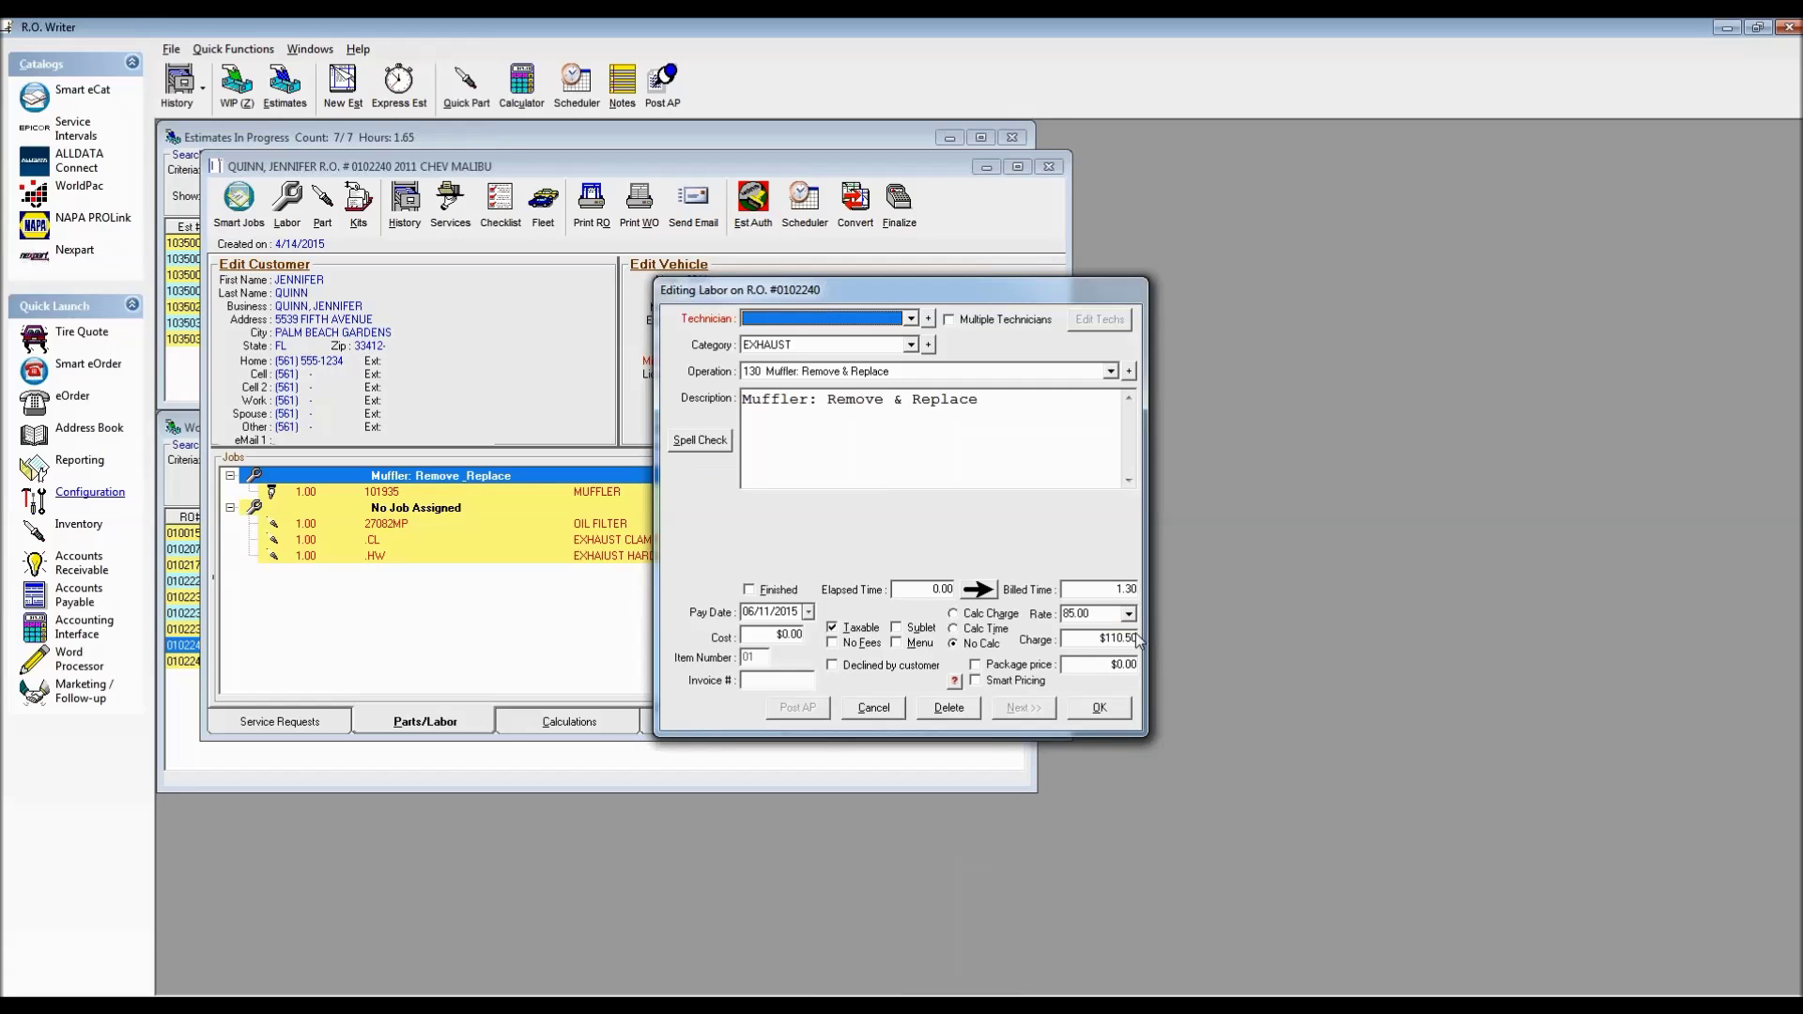
left_click(873, 709)
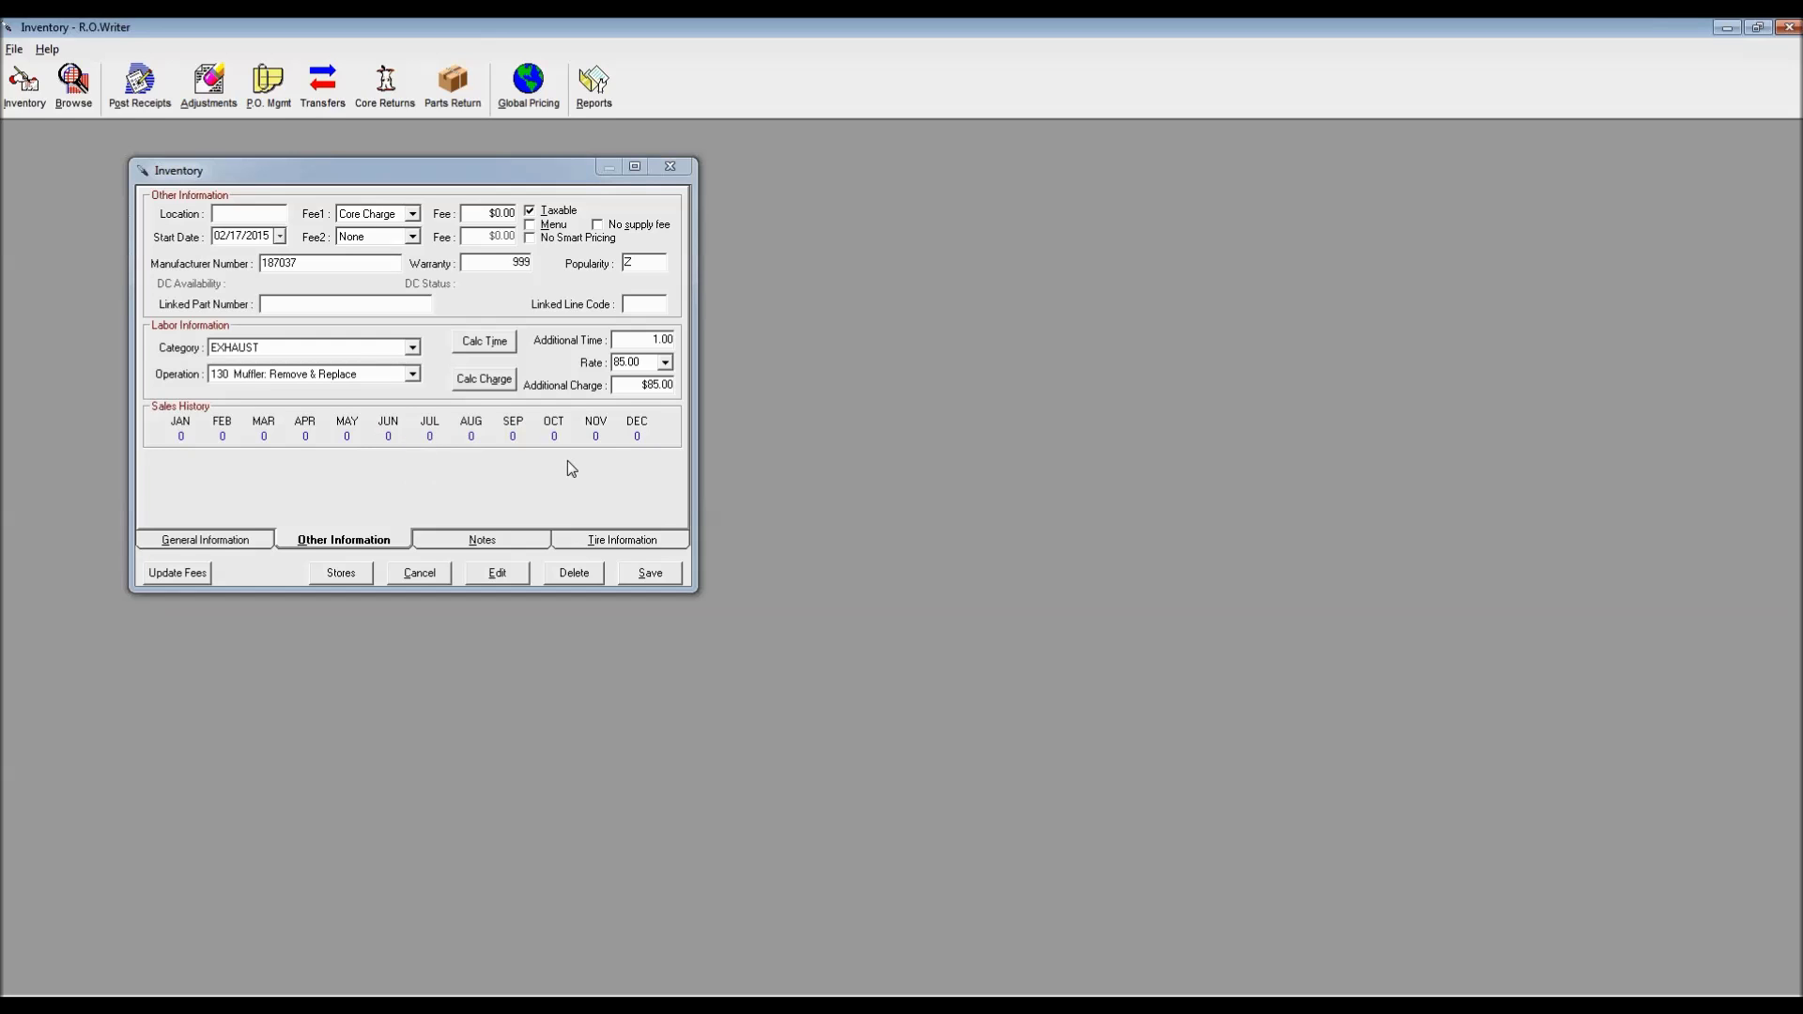
Check the muffler part's blank Notes and Tire Information pages, then view General Information
left_click(477, 540)
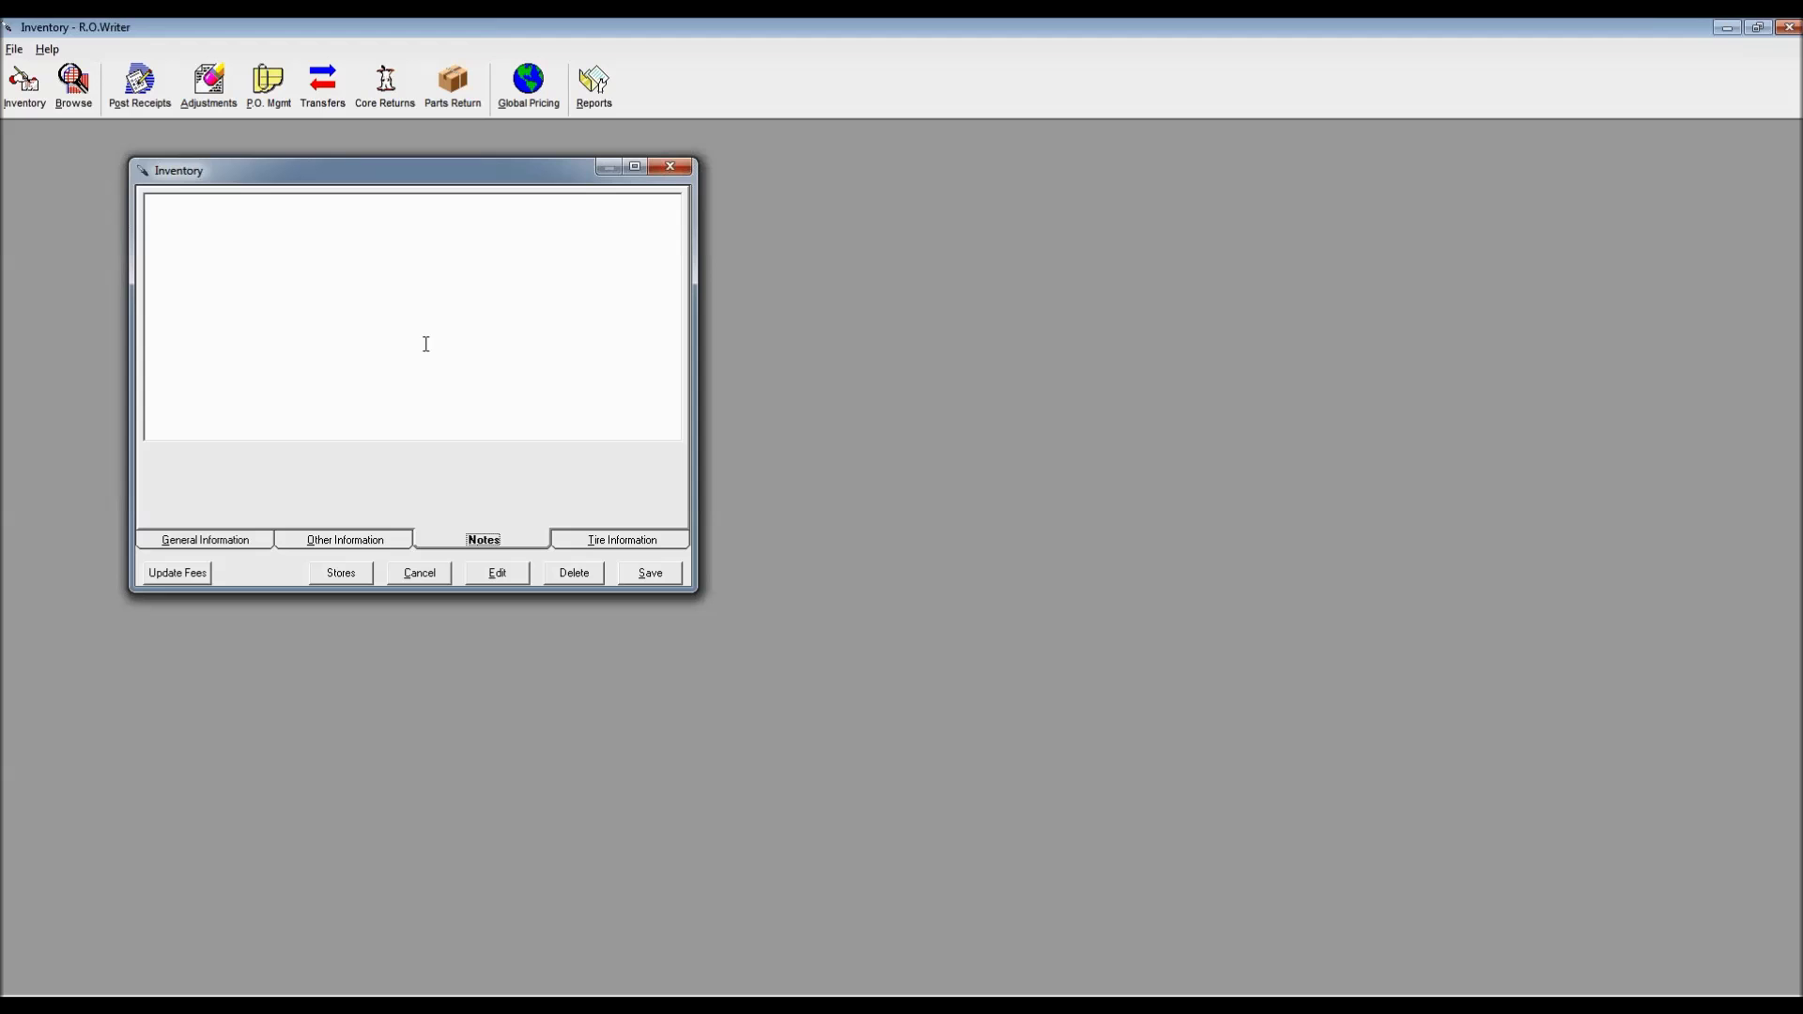
left_click(649, 541)
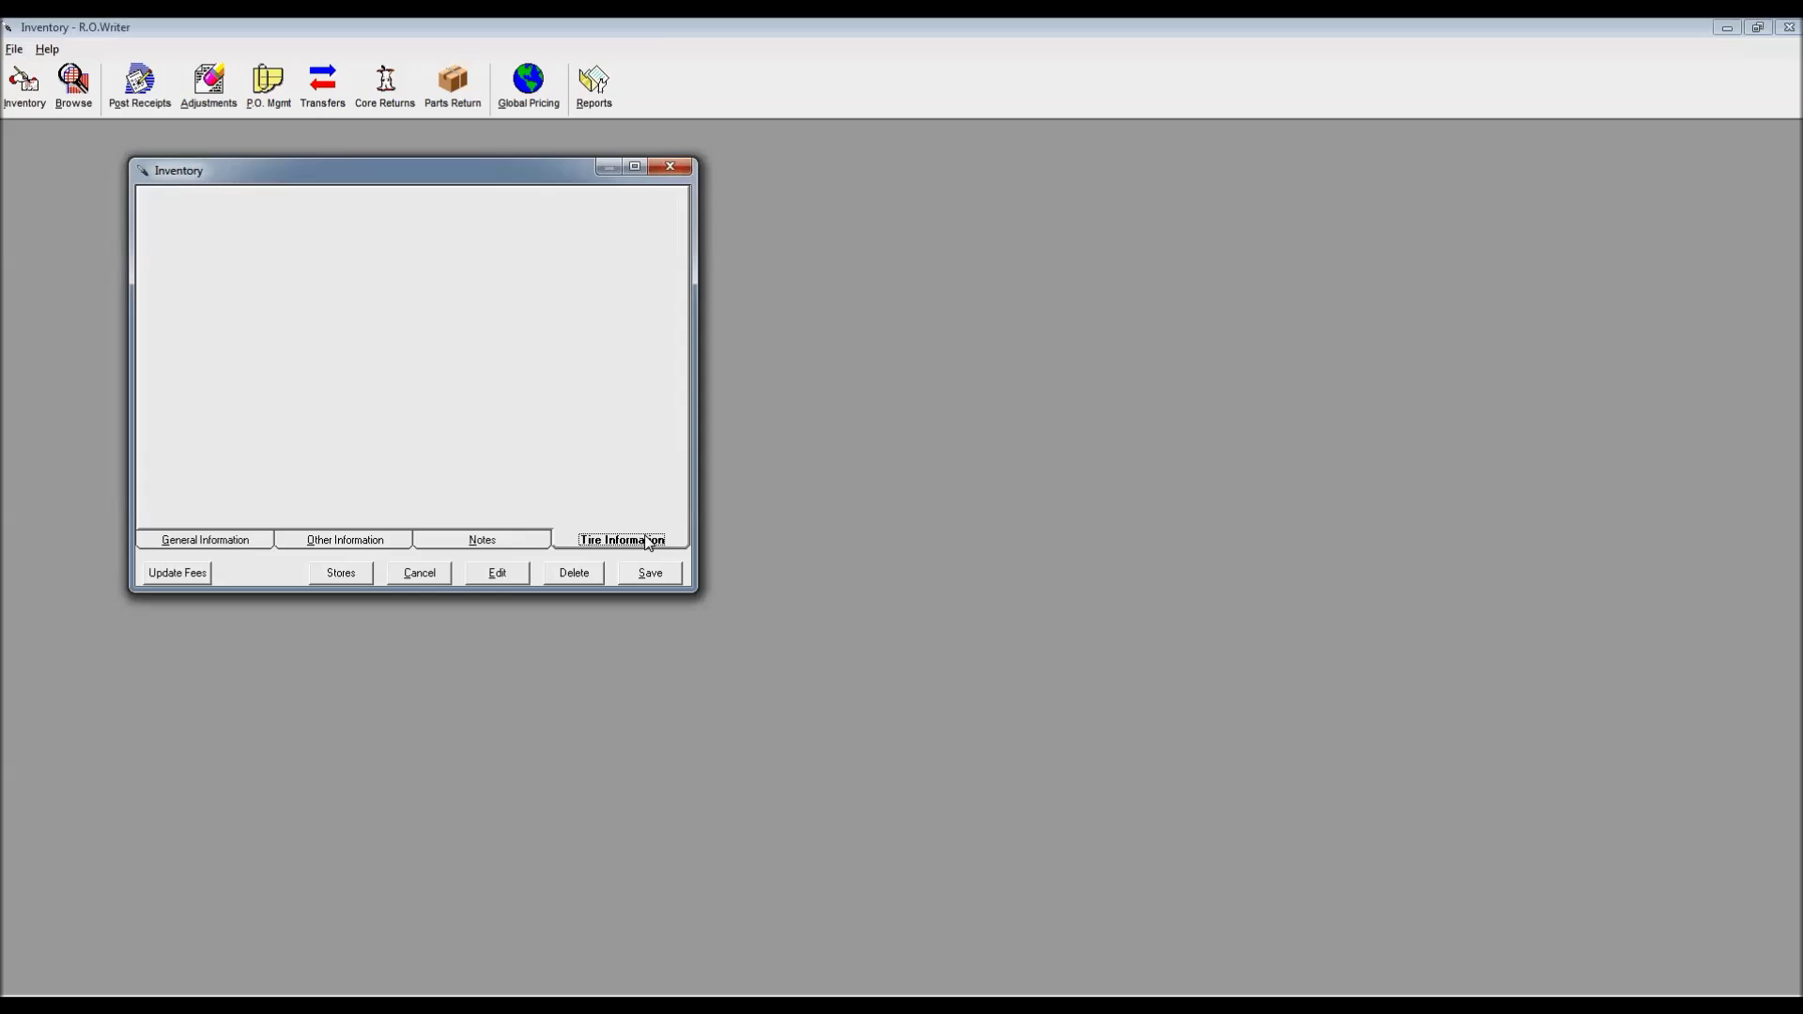
left_click(217, 540)
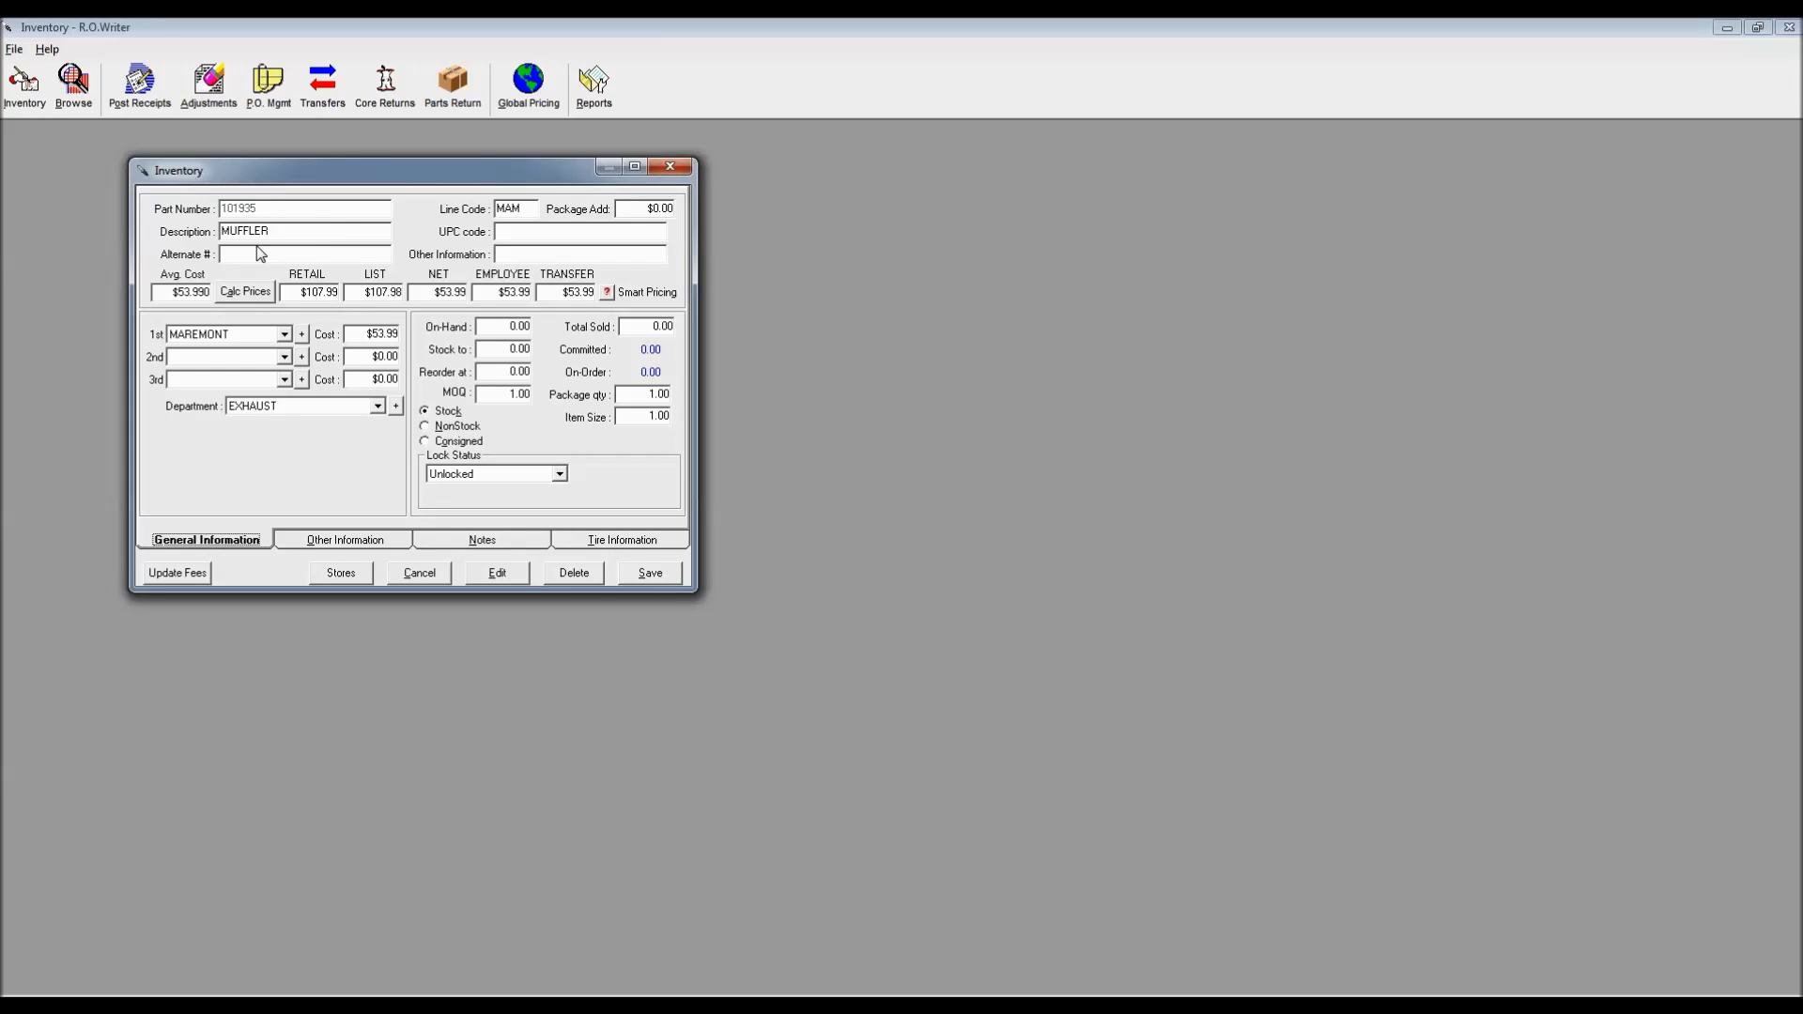
Load tire part HANK1010383 (OPTIMO H426, retail $137.99) into the form and request editing
left_click(651, 574)
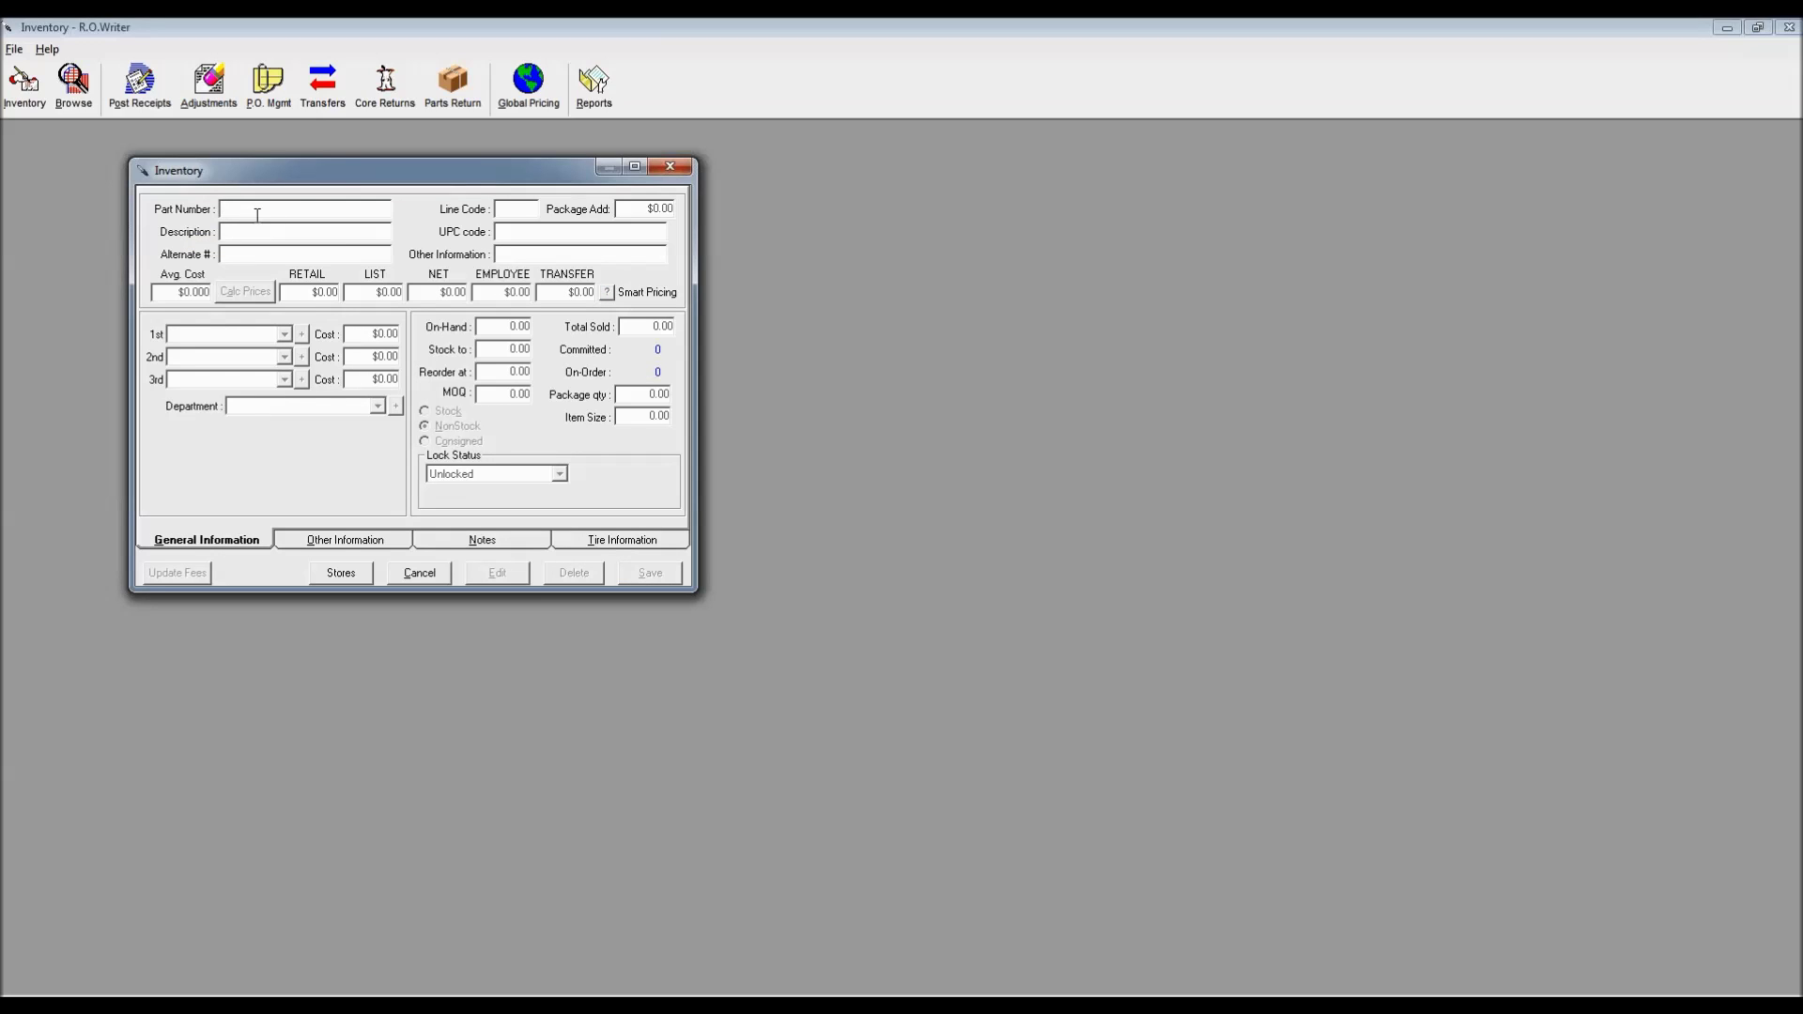
type("HANK1810383")
key("Return")
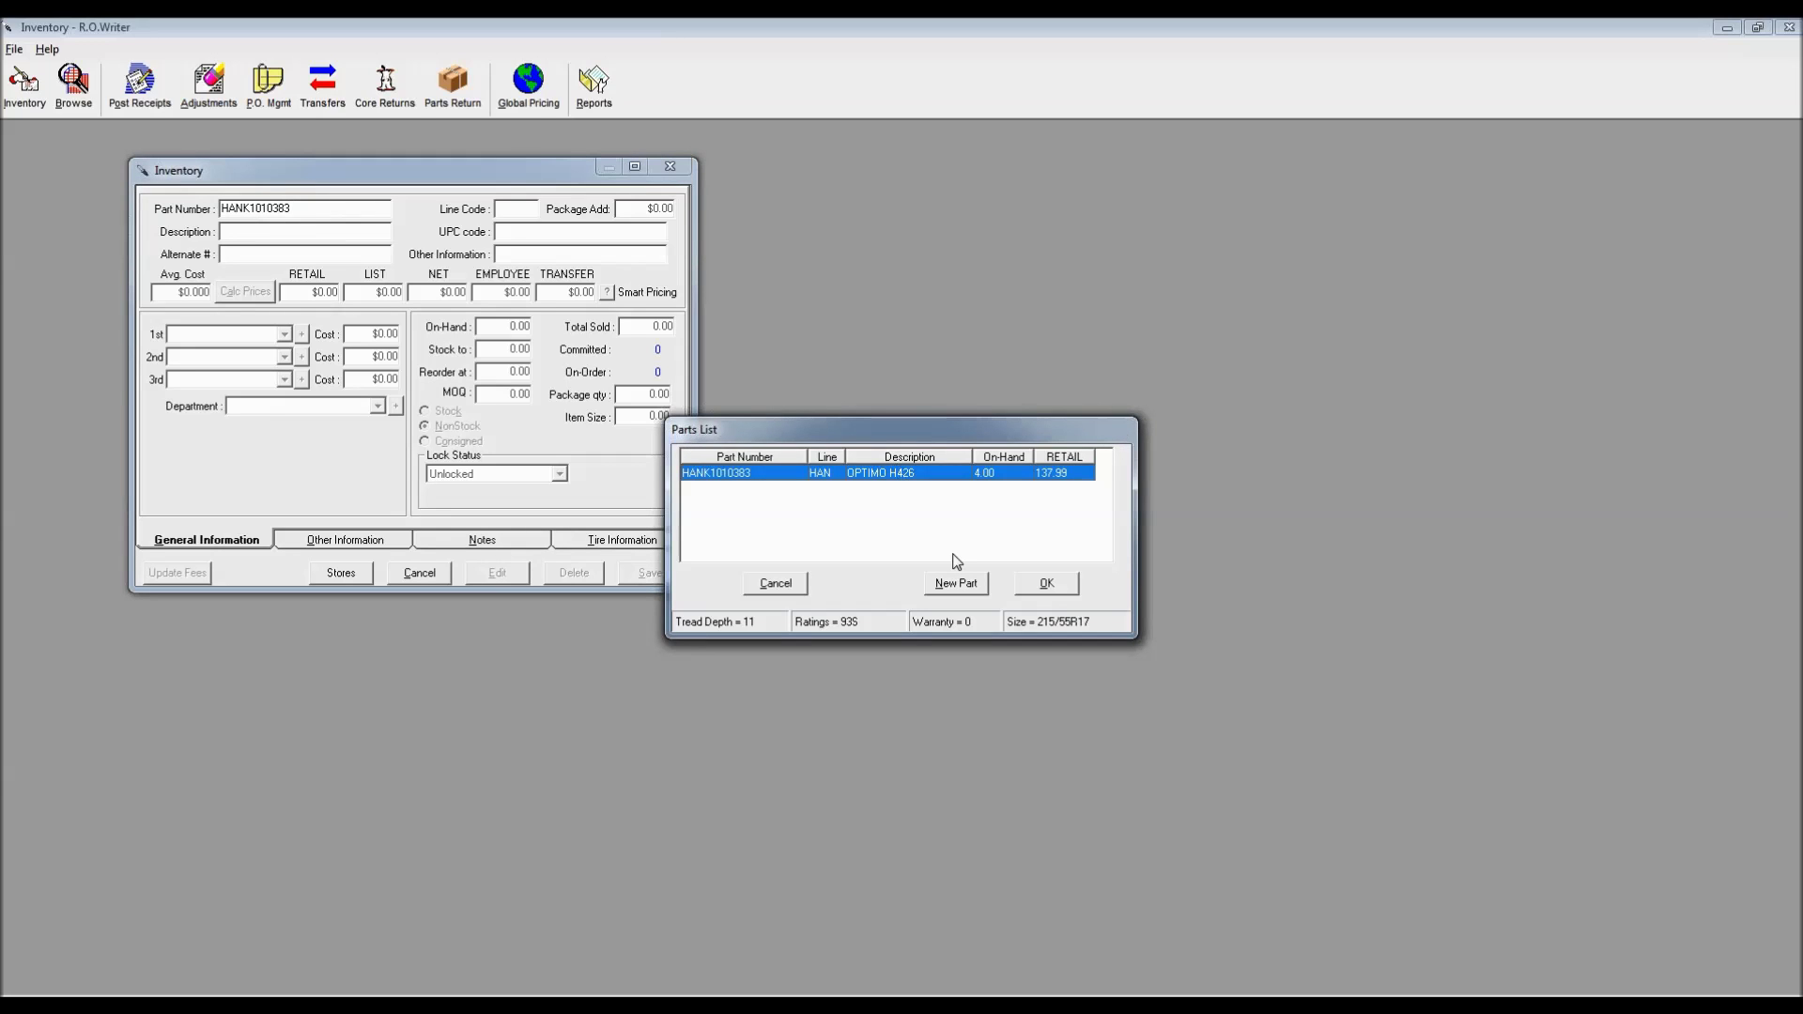
left_click(1053, 585)
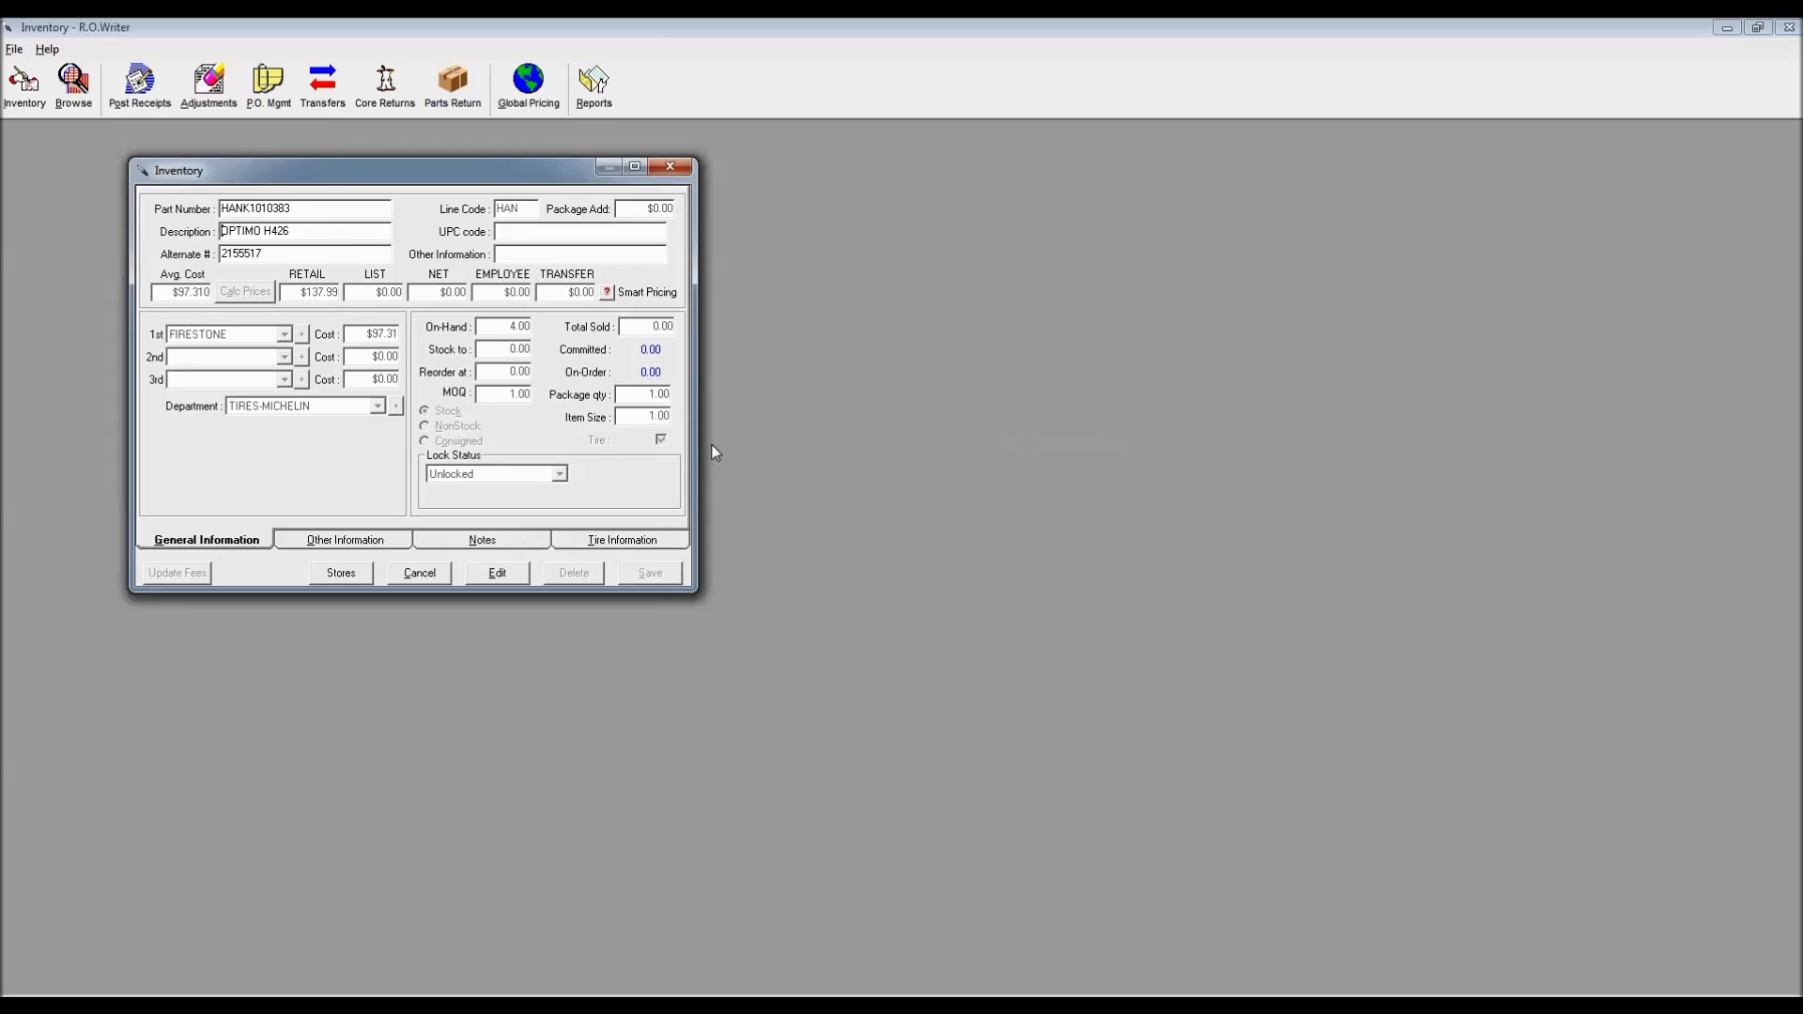
left_click(508, 573)
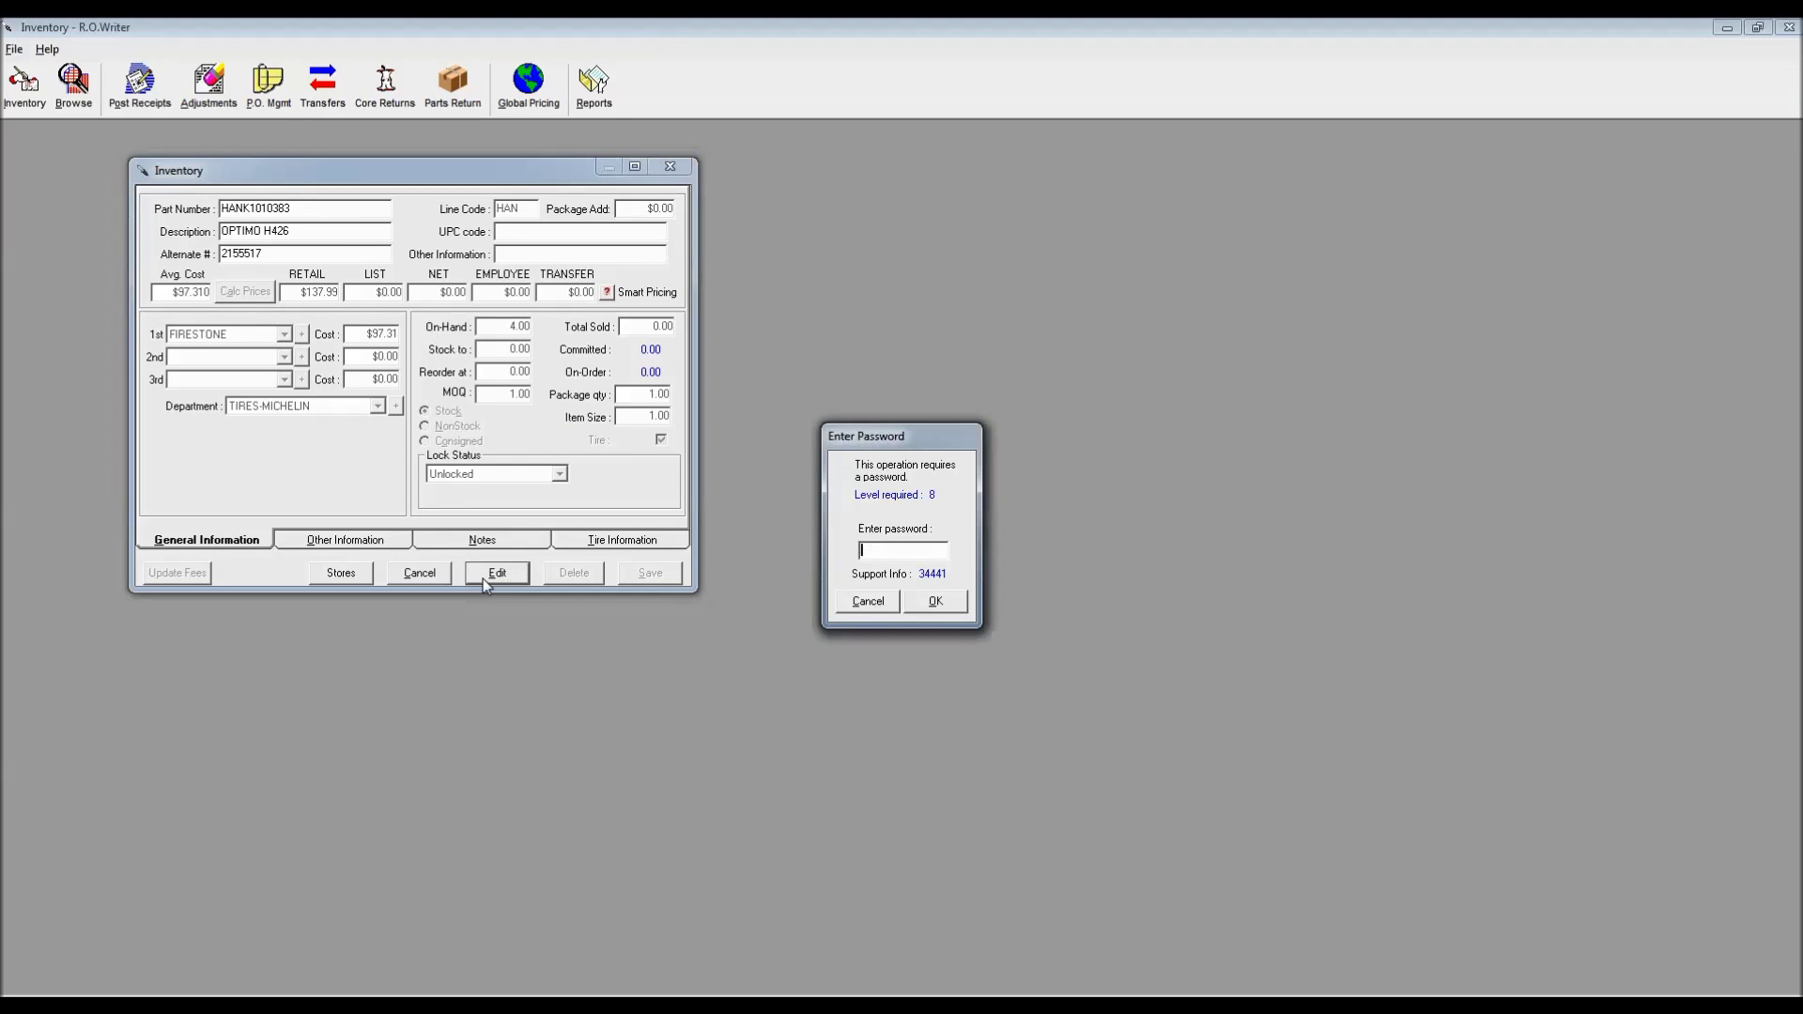
Unlock the tire record and switch its department to TUNE UP, then back to TIRES-MICHELIN
key("Return")
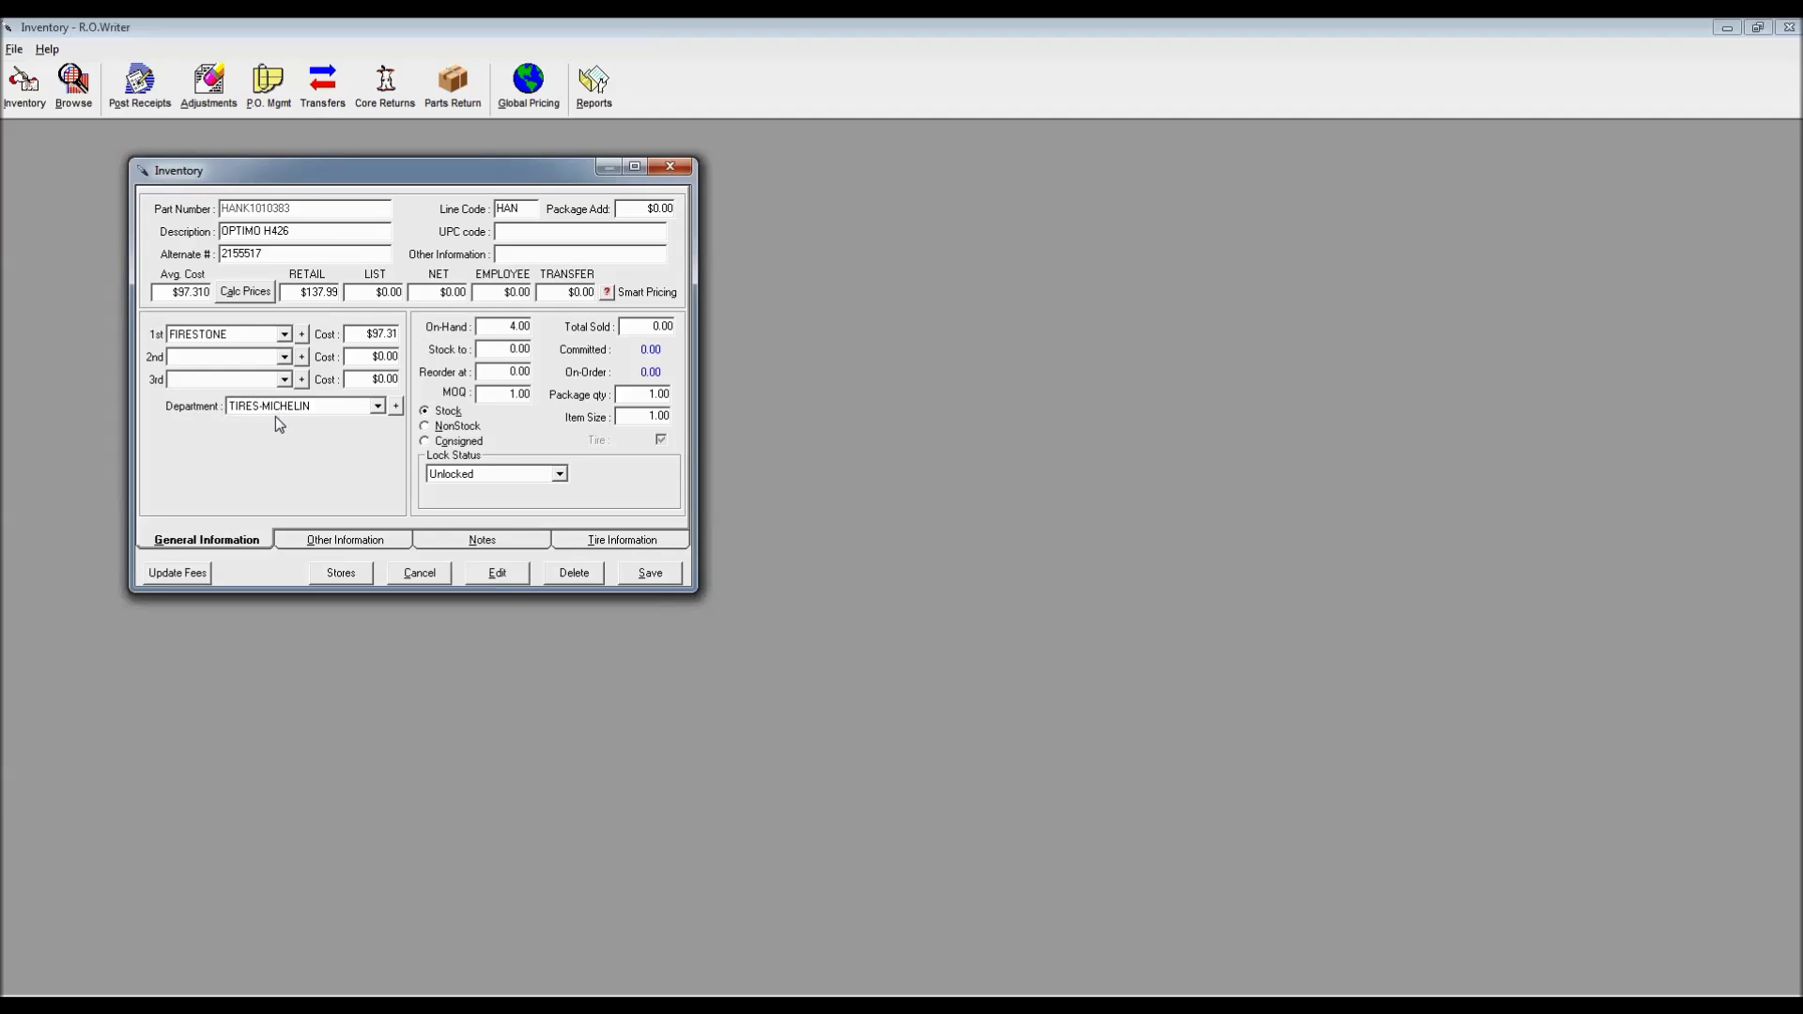
left_click(379, 407)
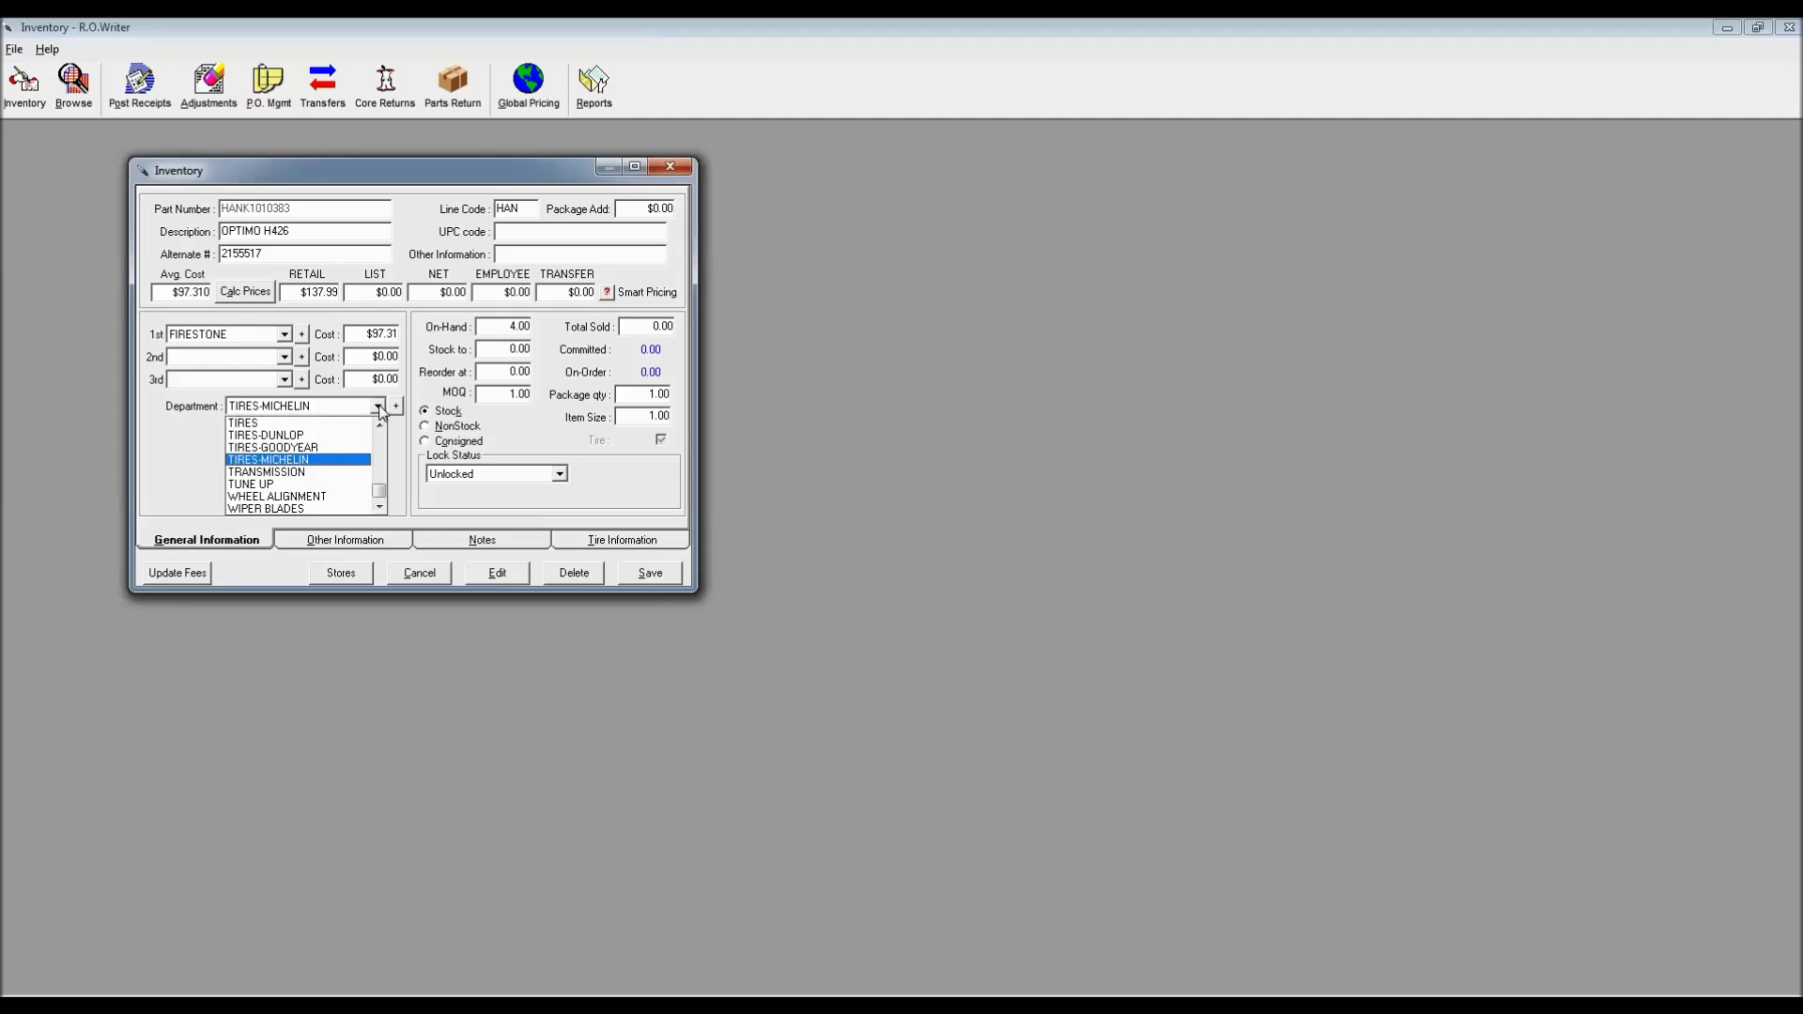
left_click(274, 484)
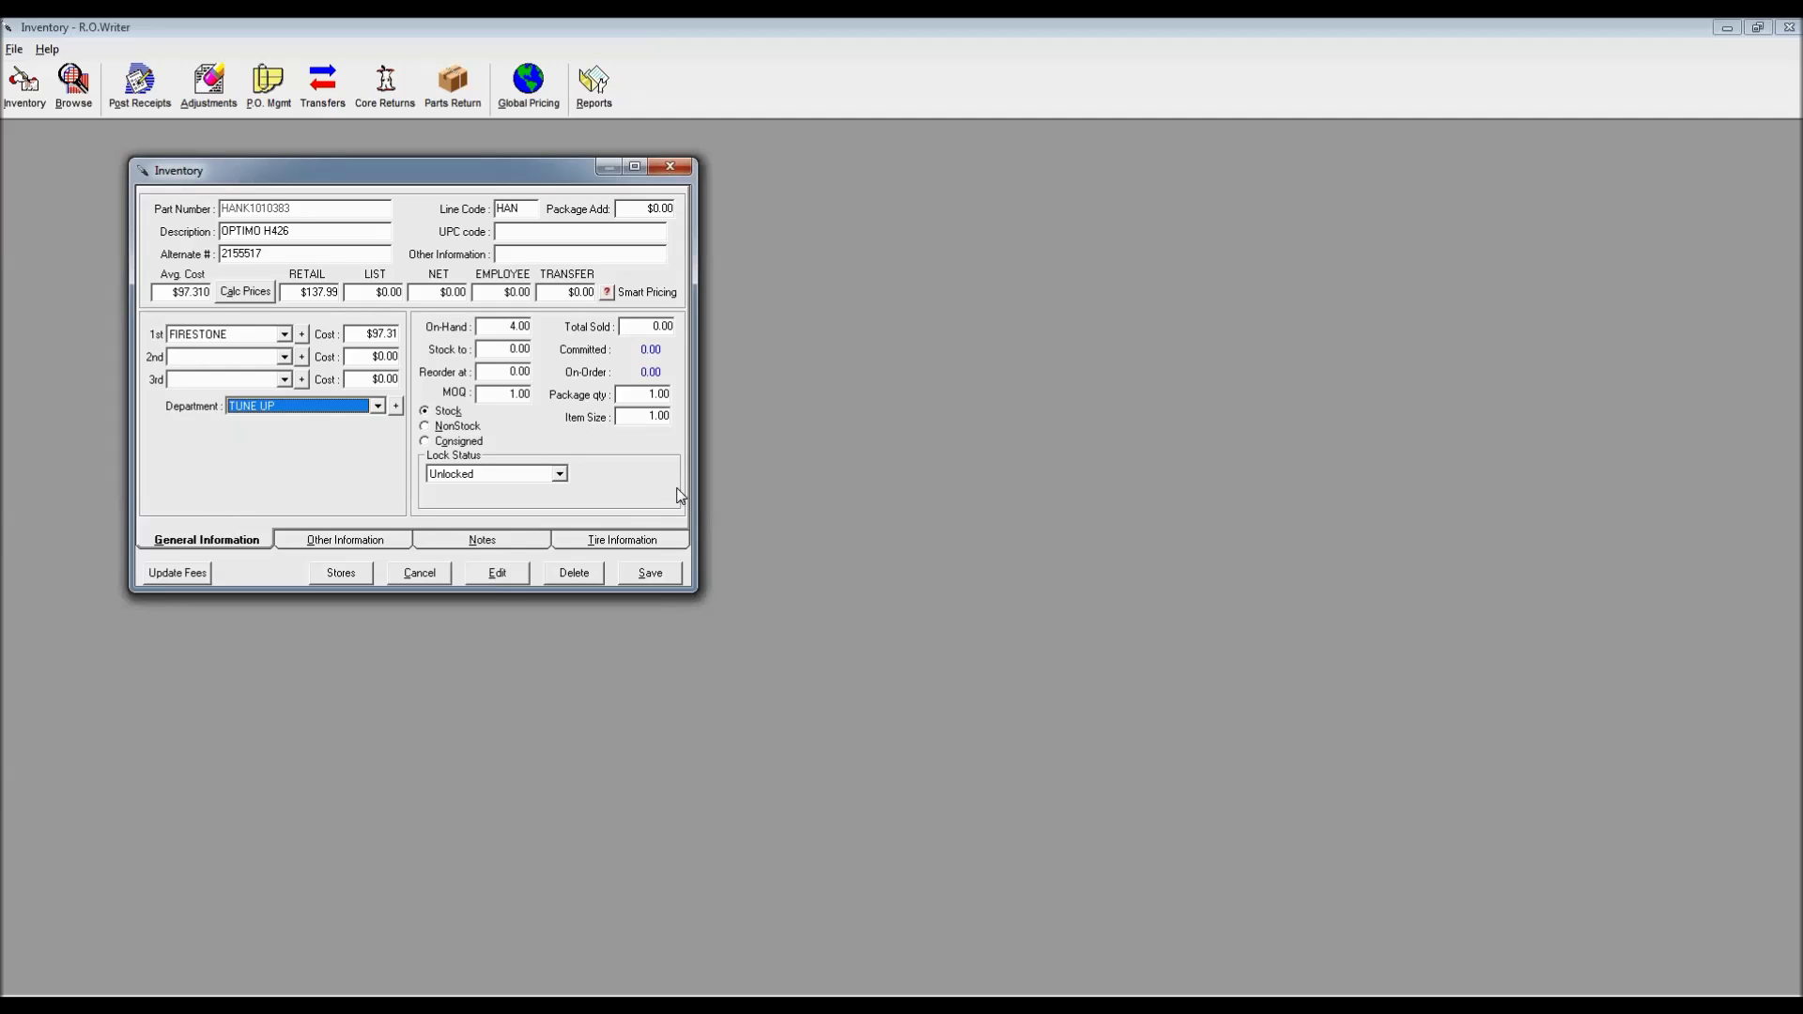
left_click(648, 542)
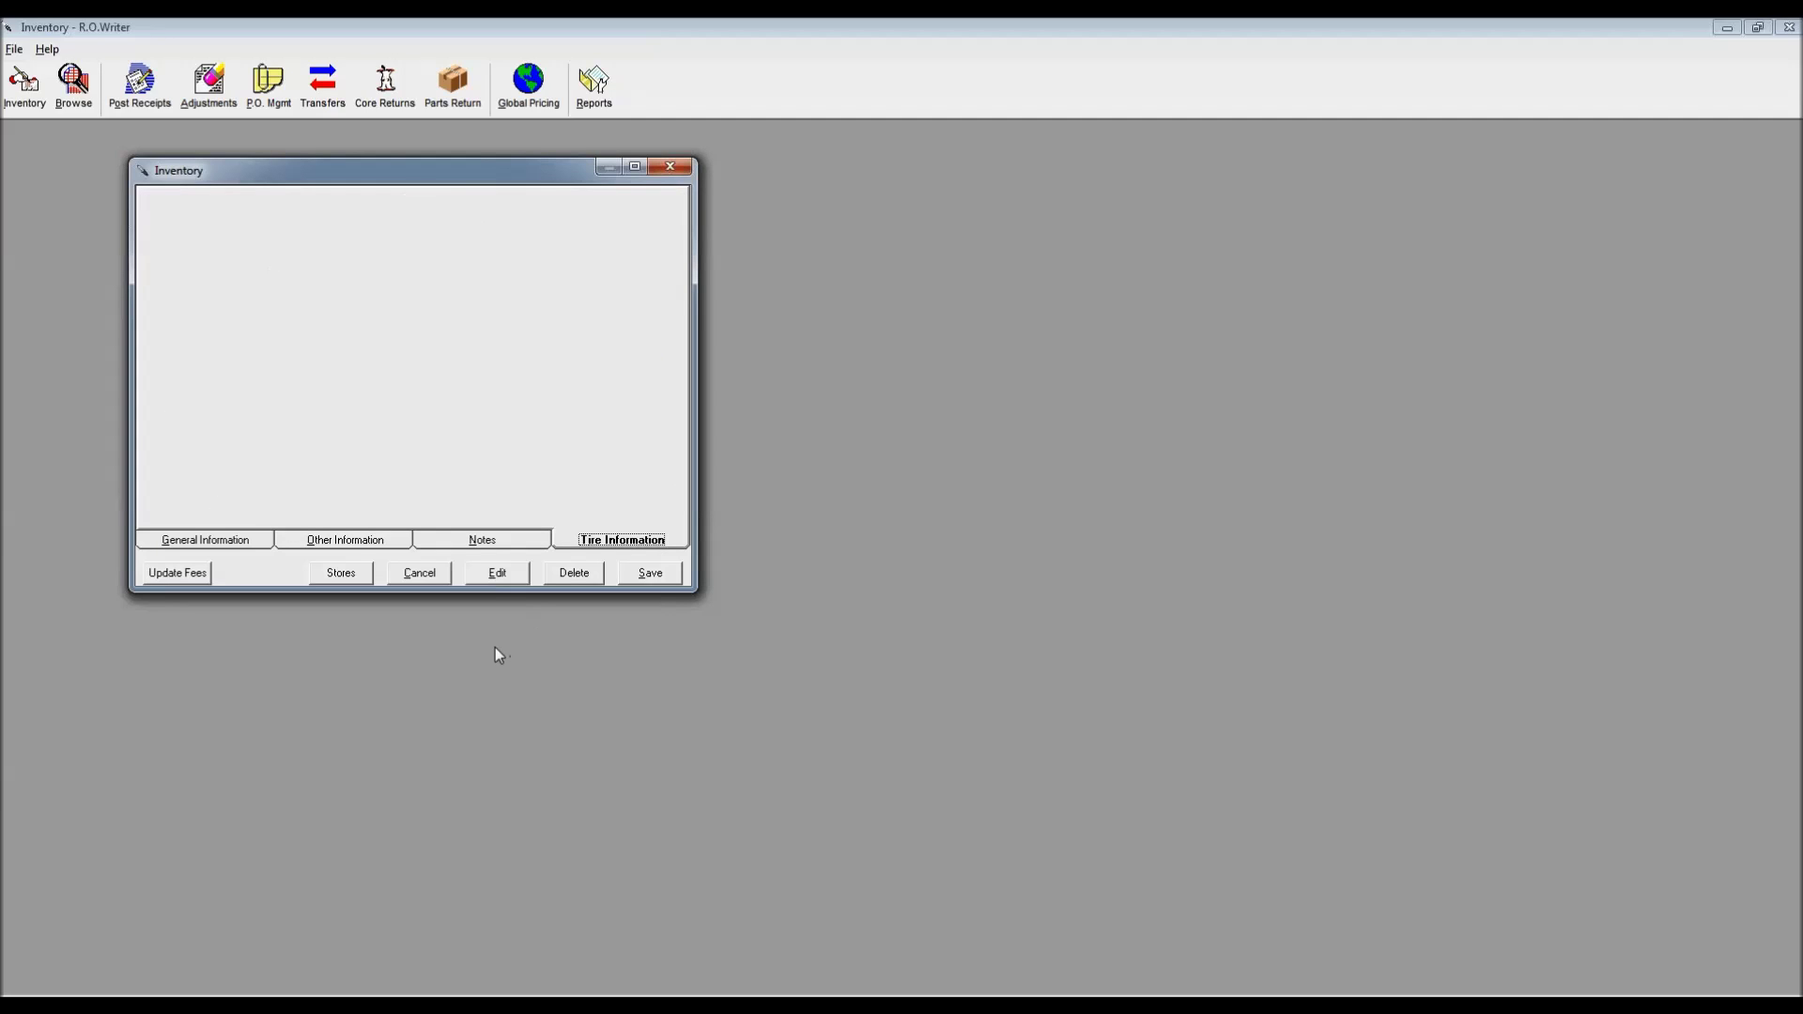
left_click(235, 544)
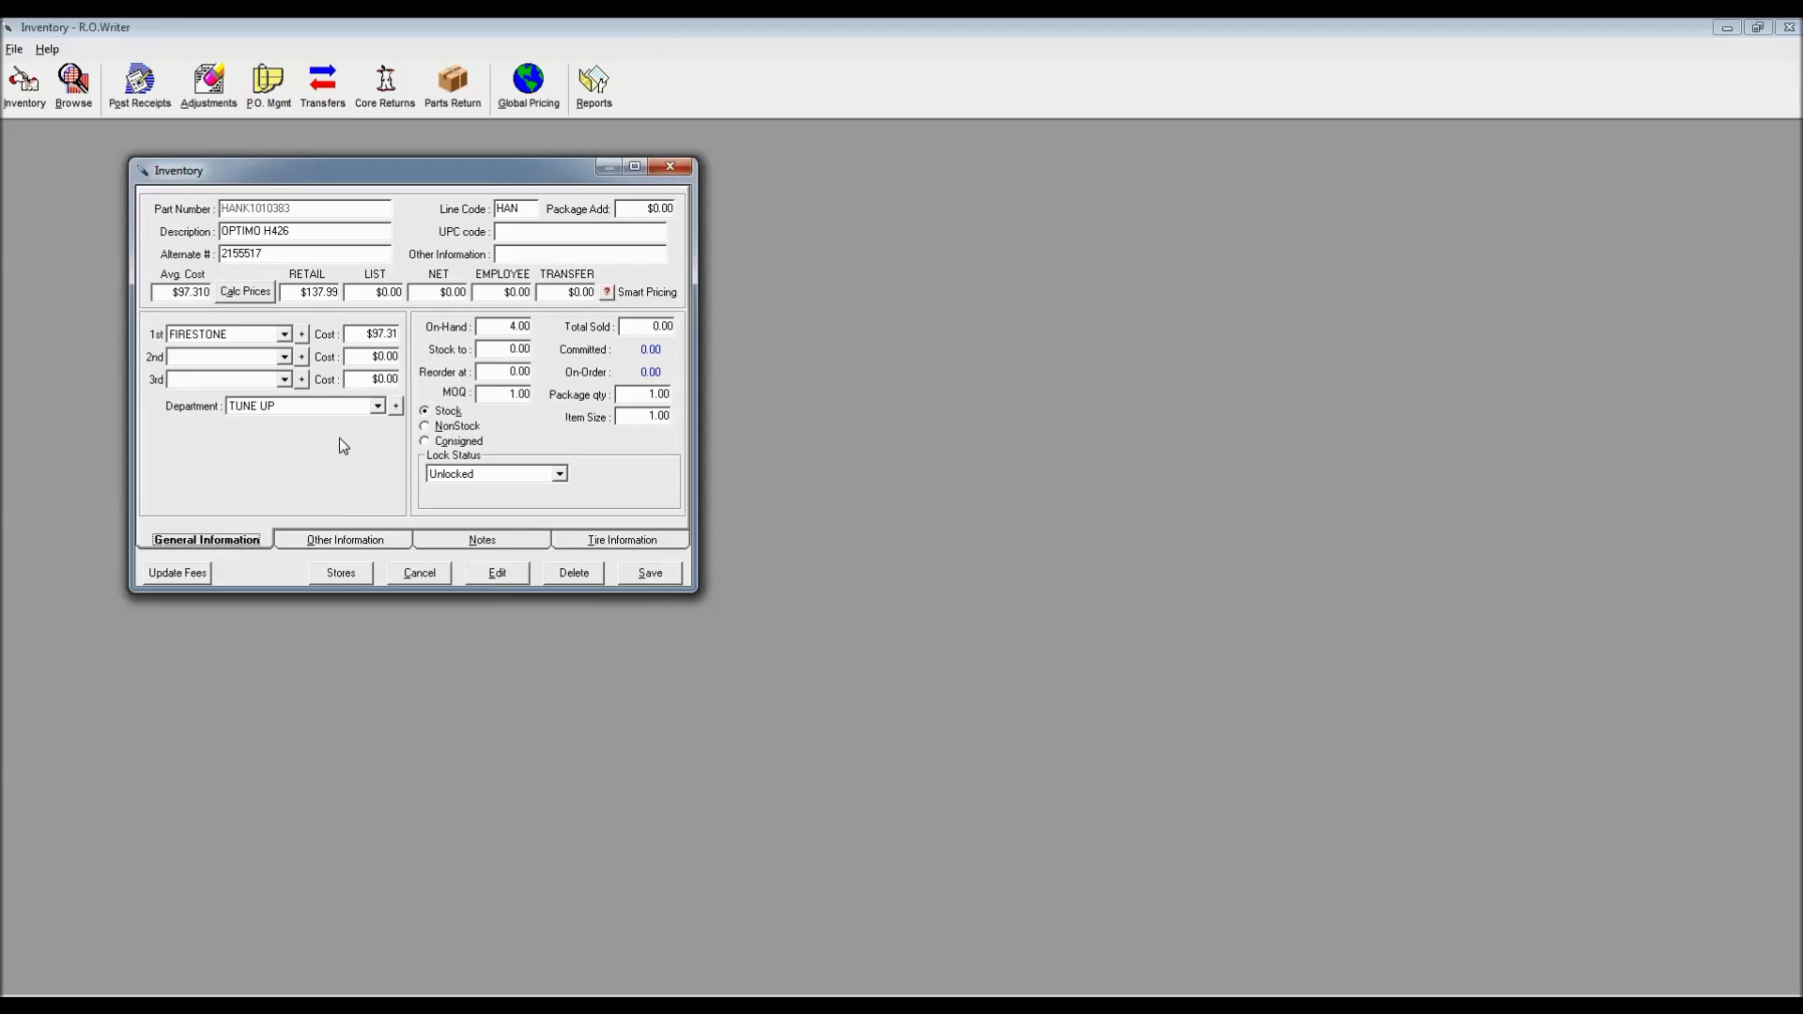
left_click(376, 406)
left_click(312, 460)
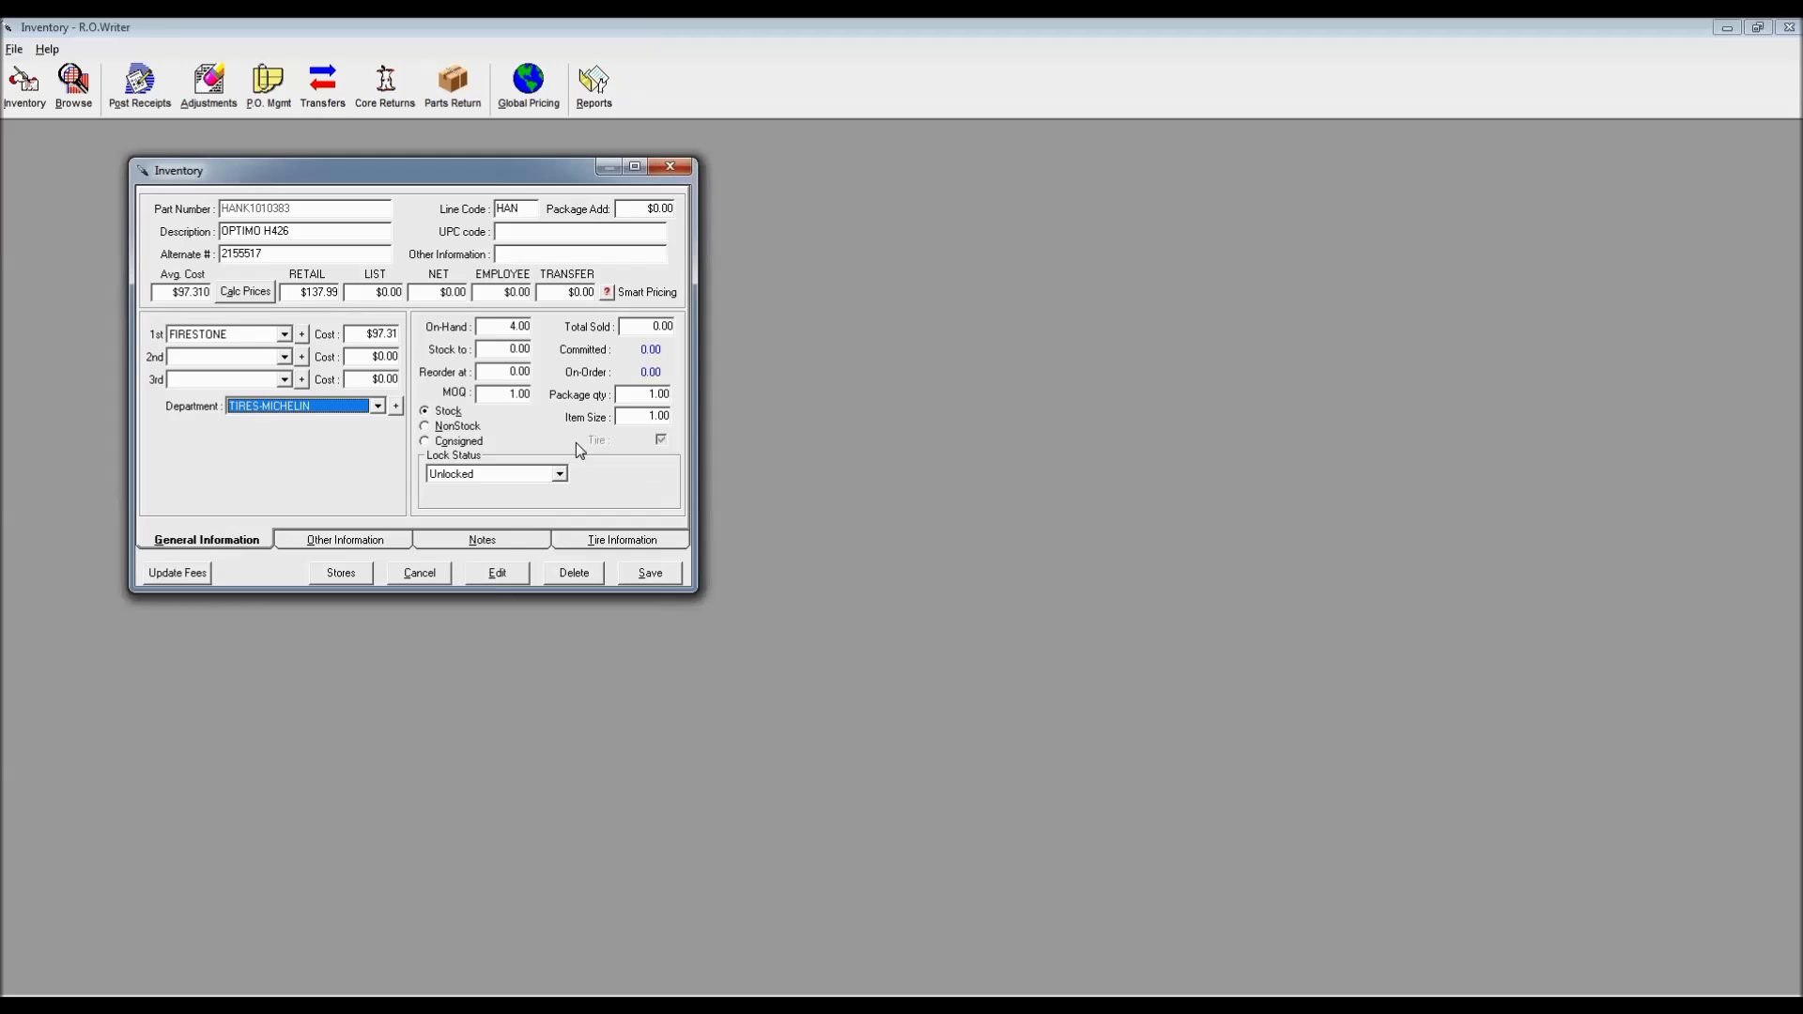
Review the tire's F.E.T ($0.00) on Tire Information and save the record
left_click(622, 540)
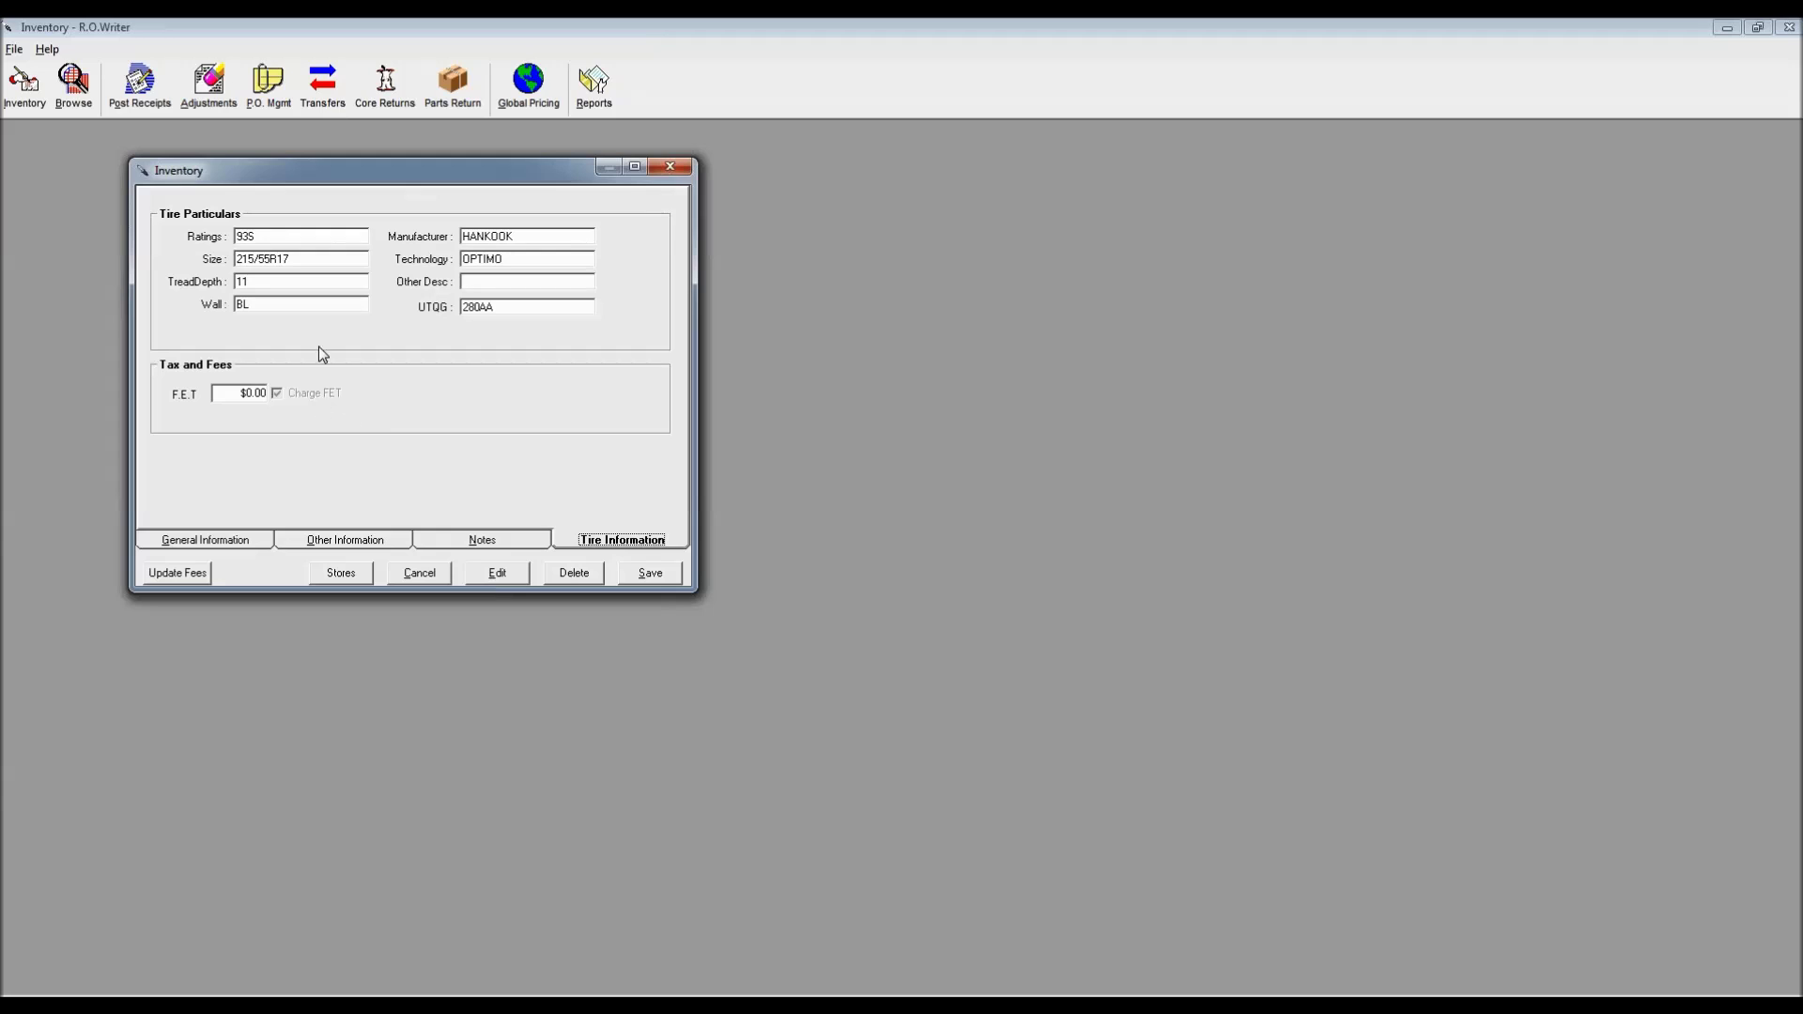
left_click(233, 395)
left_click(649, 574)
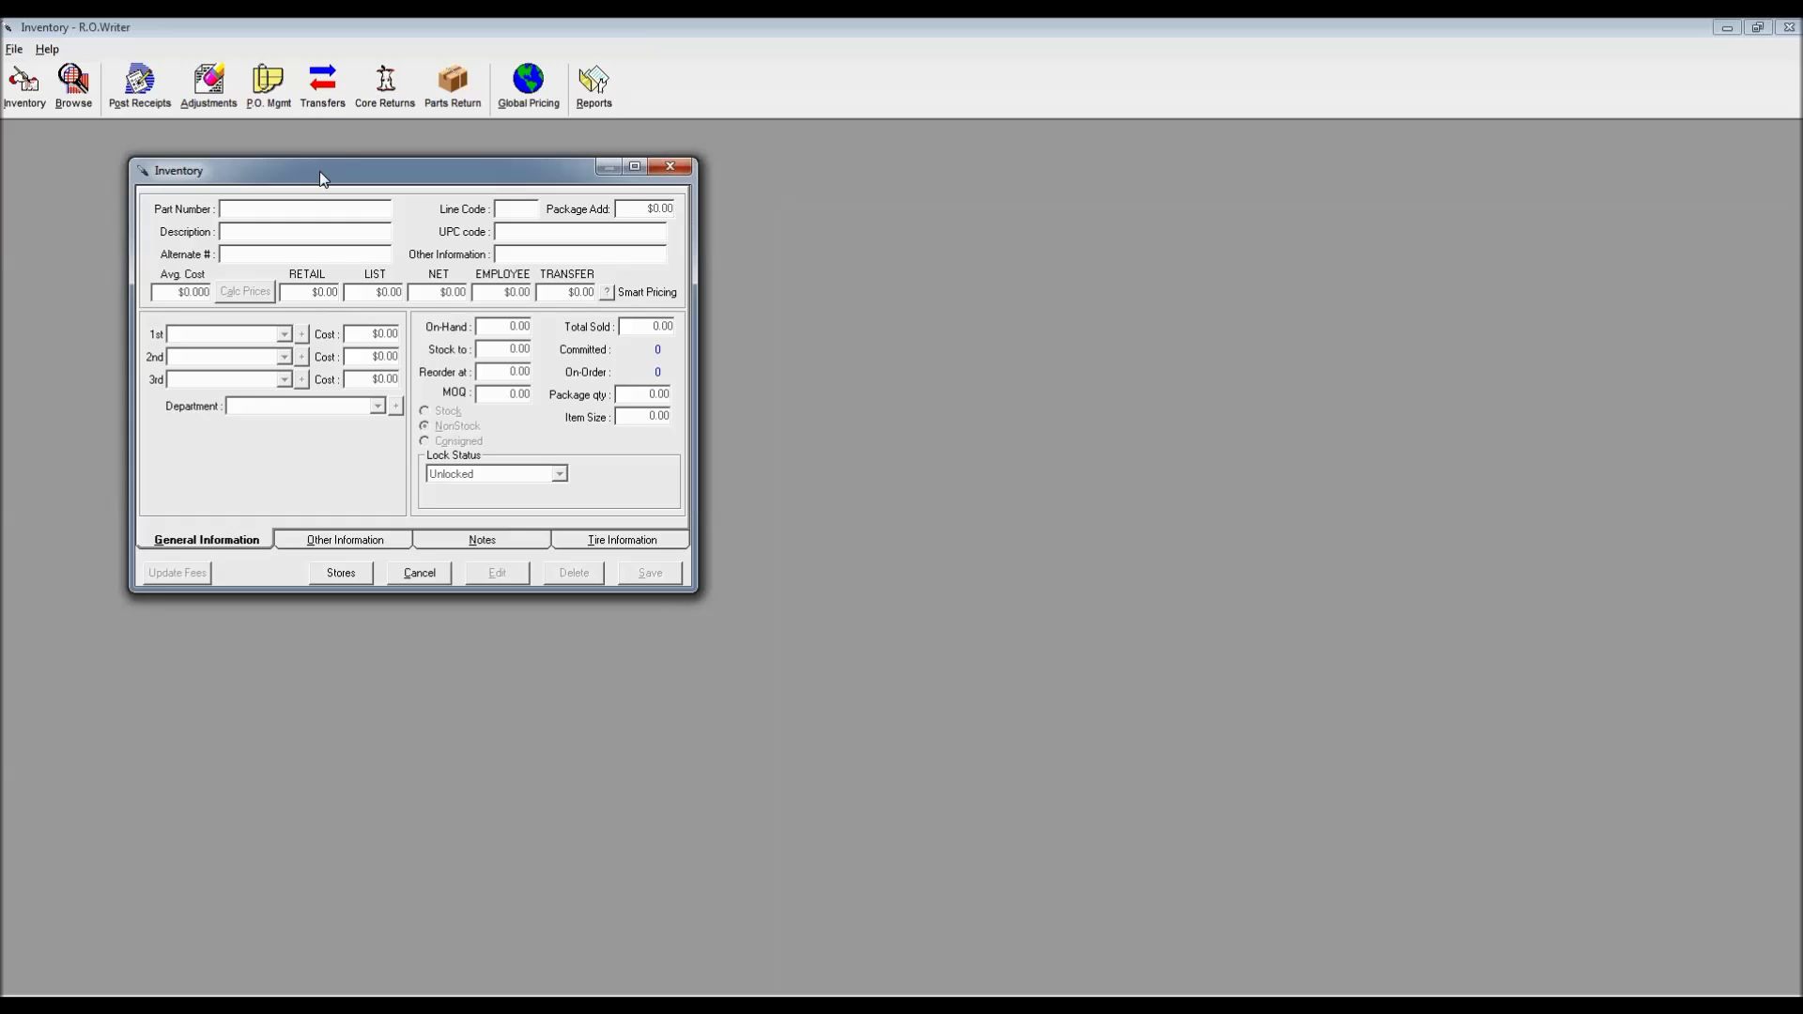
Look up part number ABC123 and create it as a new part
left_click_drag(319, 171, 283, 171)
type("ABC123")
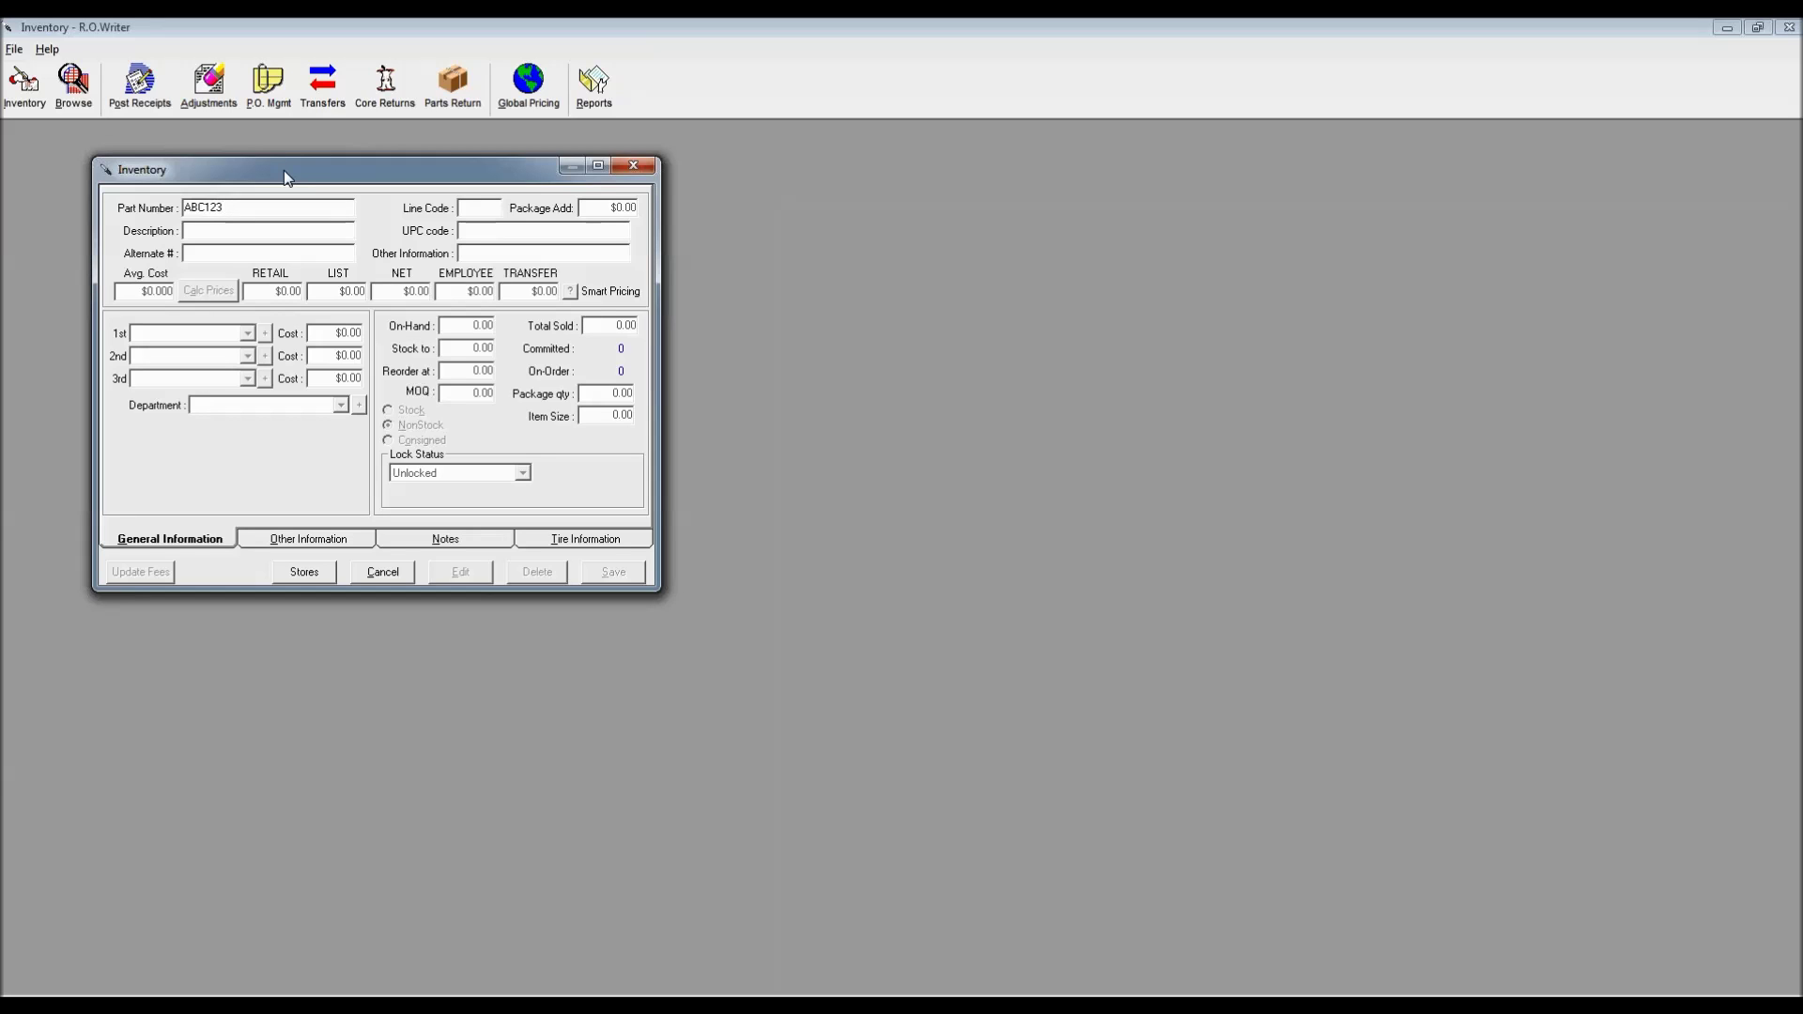
key("Return")
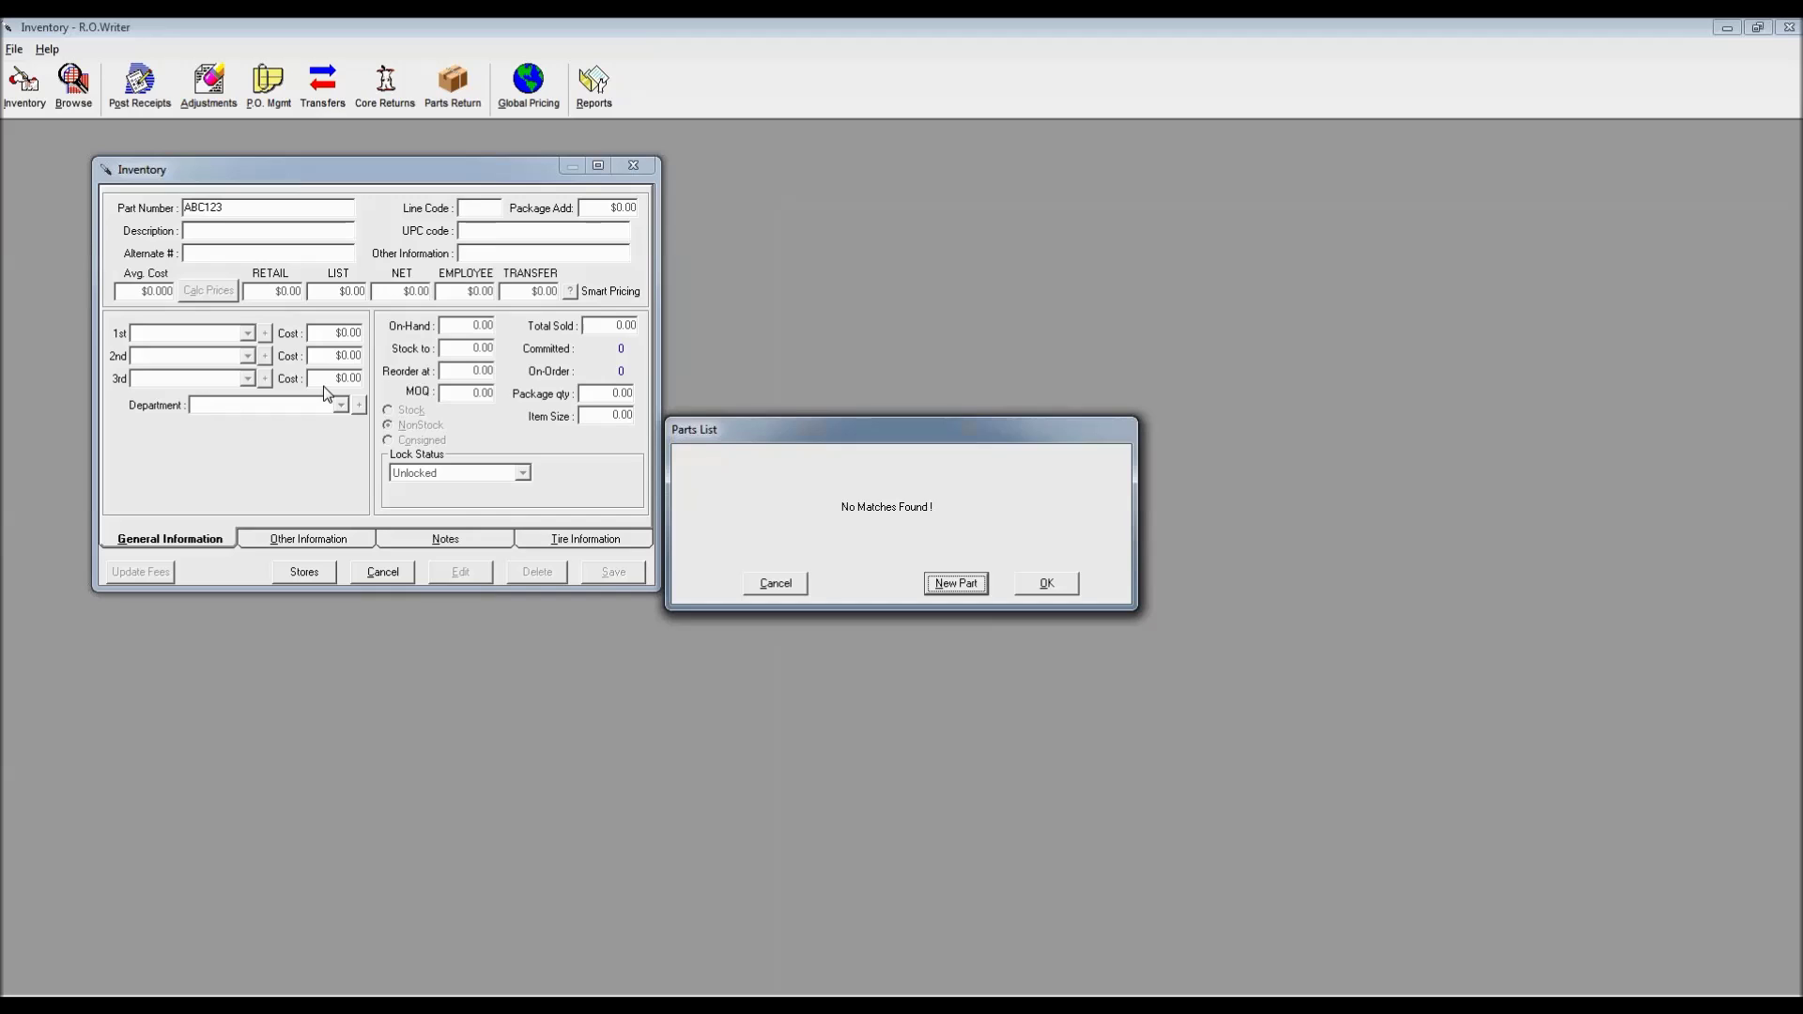
left_click_drag(891, 432, 593, 321)
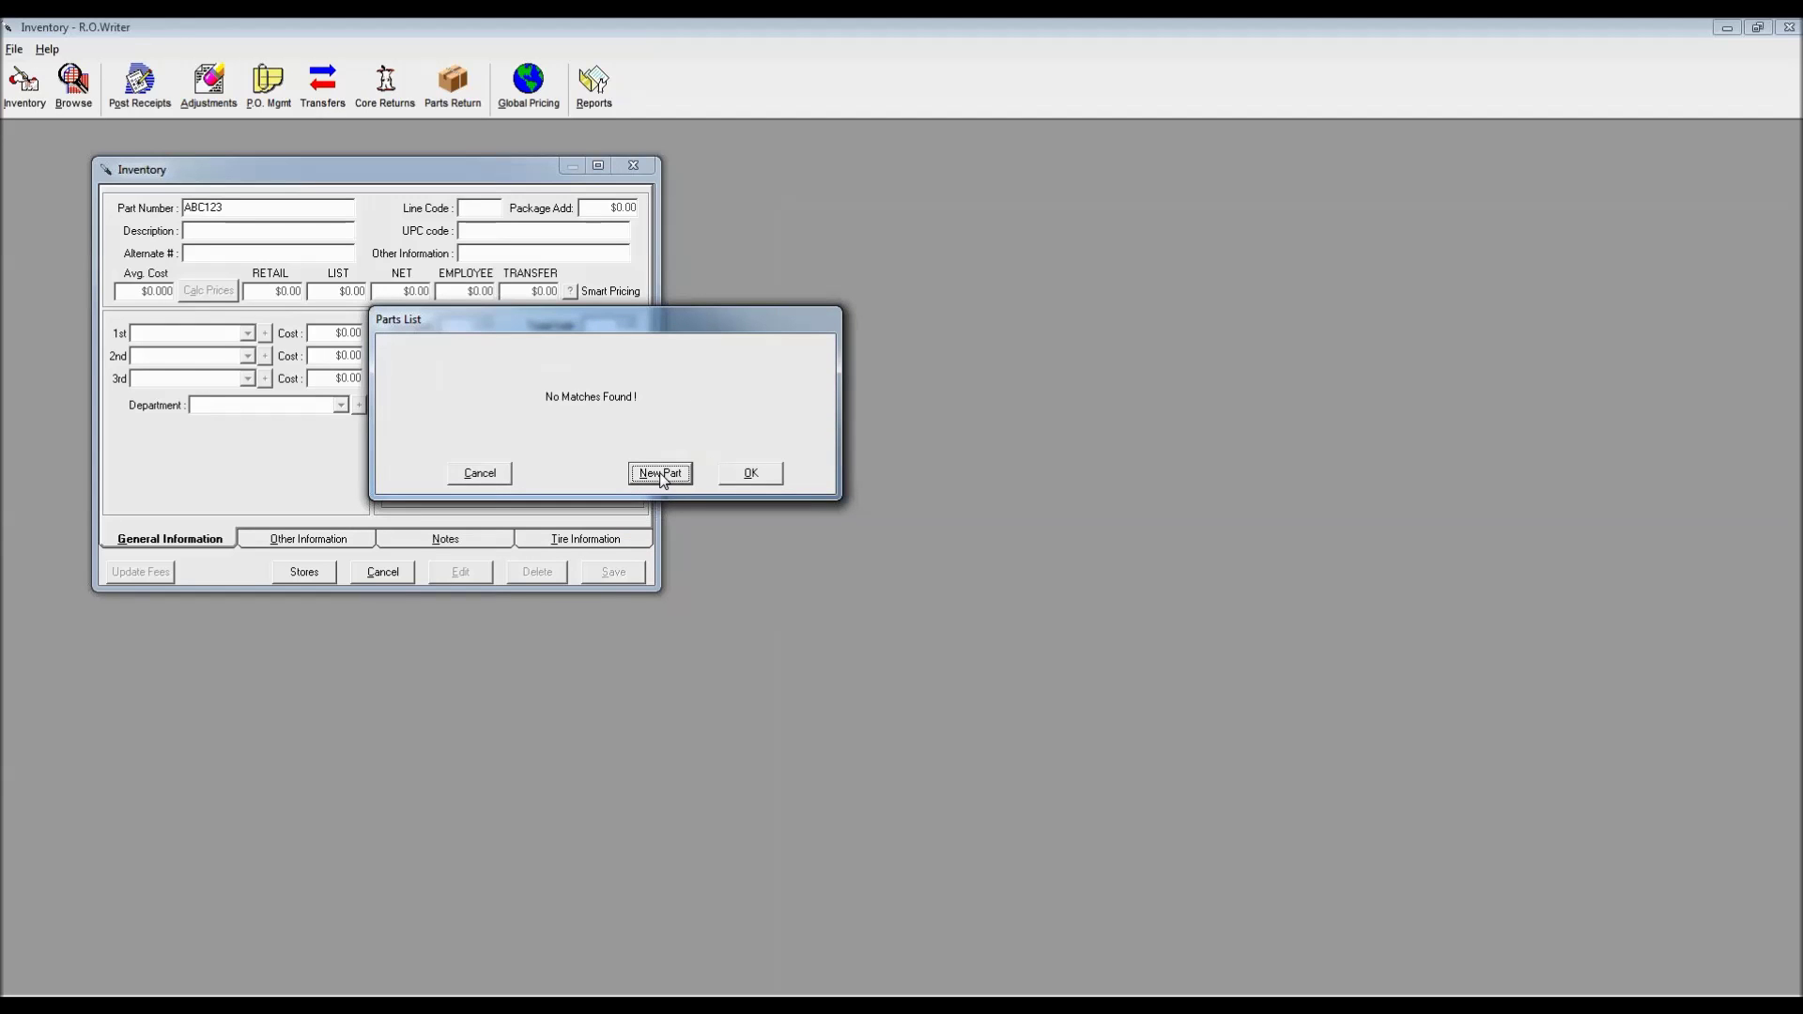
left_click(661, 474)
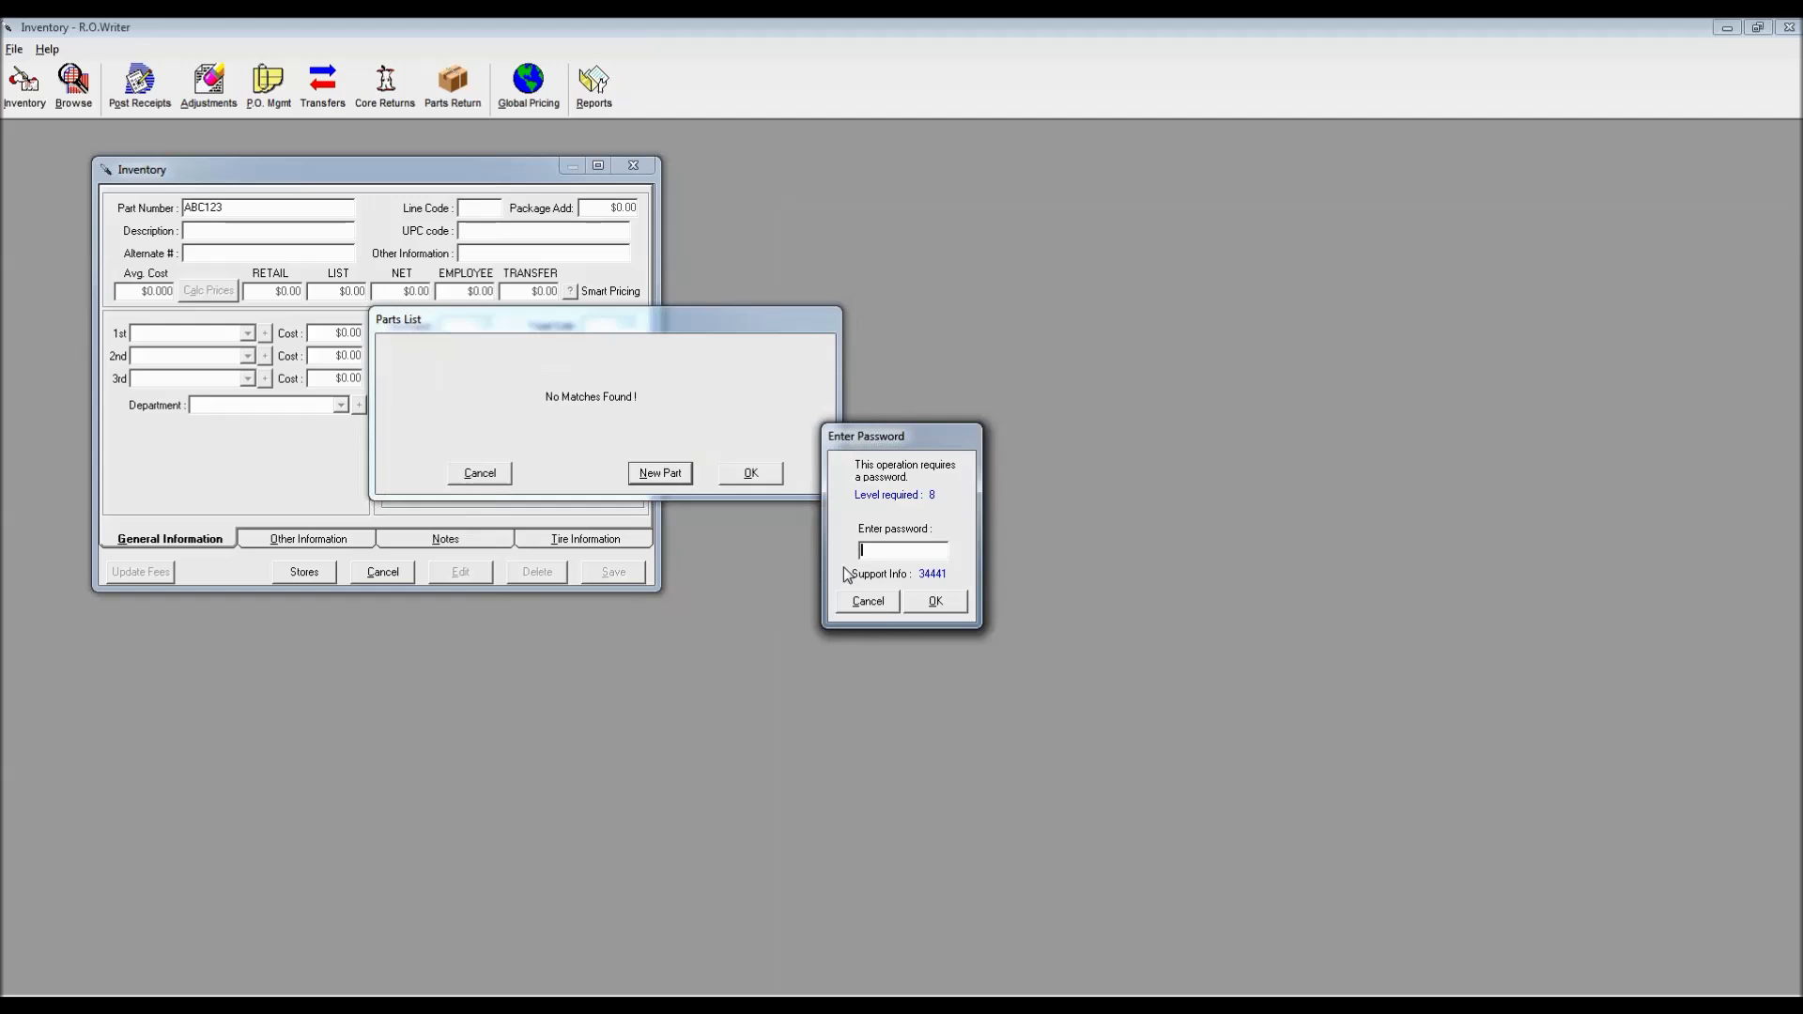
key("Return")
Describe ABC123 as OIL FILTER with average cost 1.58 and calculate its prices
left_click(199, 234)
type("OIL FILTER")
left_click(146, 294)
type("1.58")
left_click(200, 298)
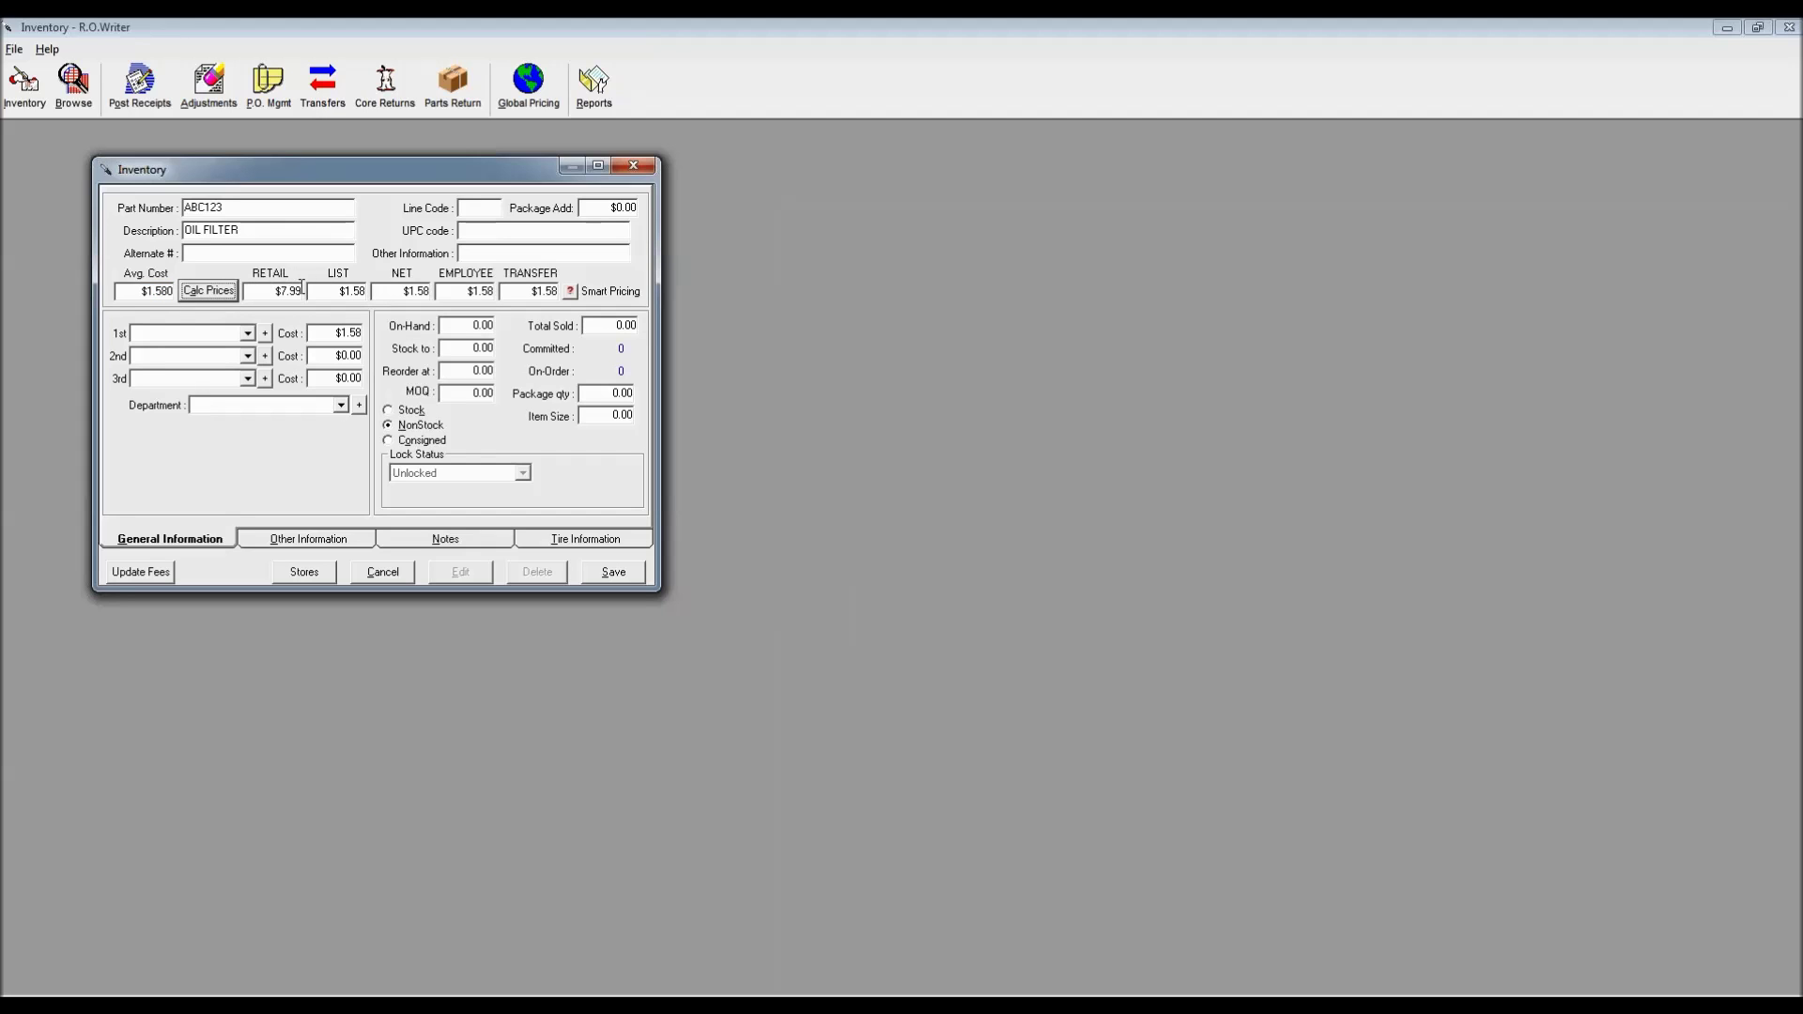
Set ABC123's department to FILTERS-OIL, recalculate prices, and make AUTO-WARES the first vendor
left_click(338, 406)
scroll(346, 479, "down", 6)
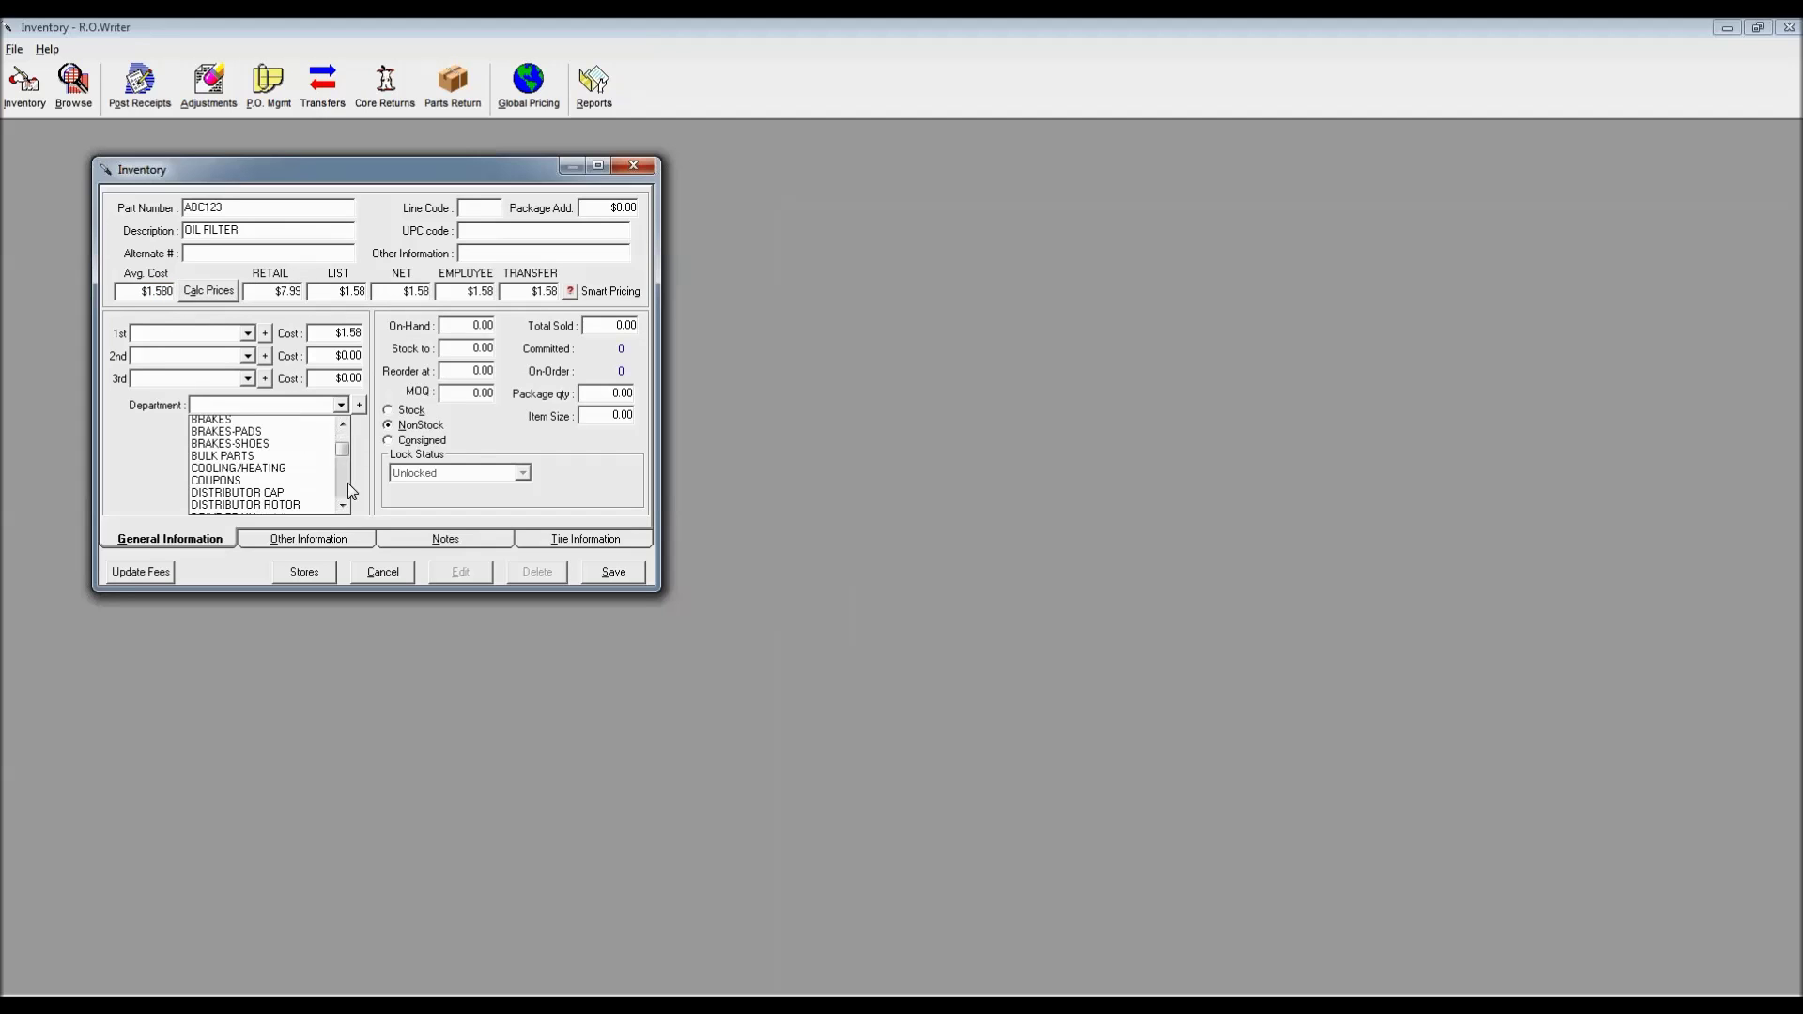
left_click(273, 435)
left_click(223, 292)
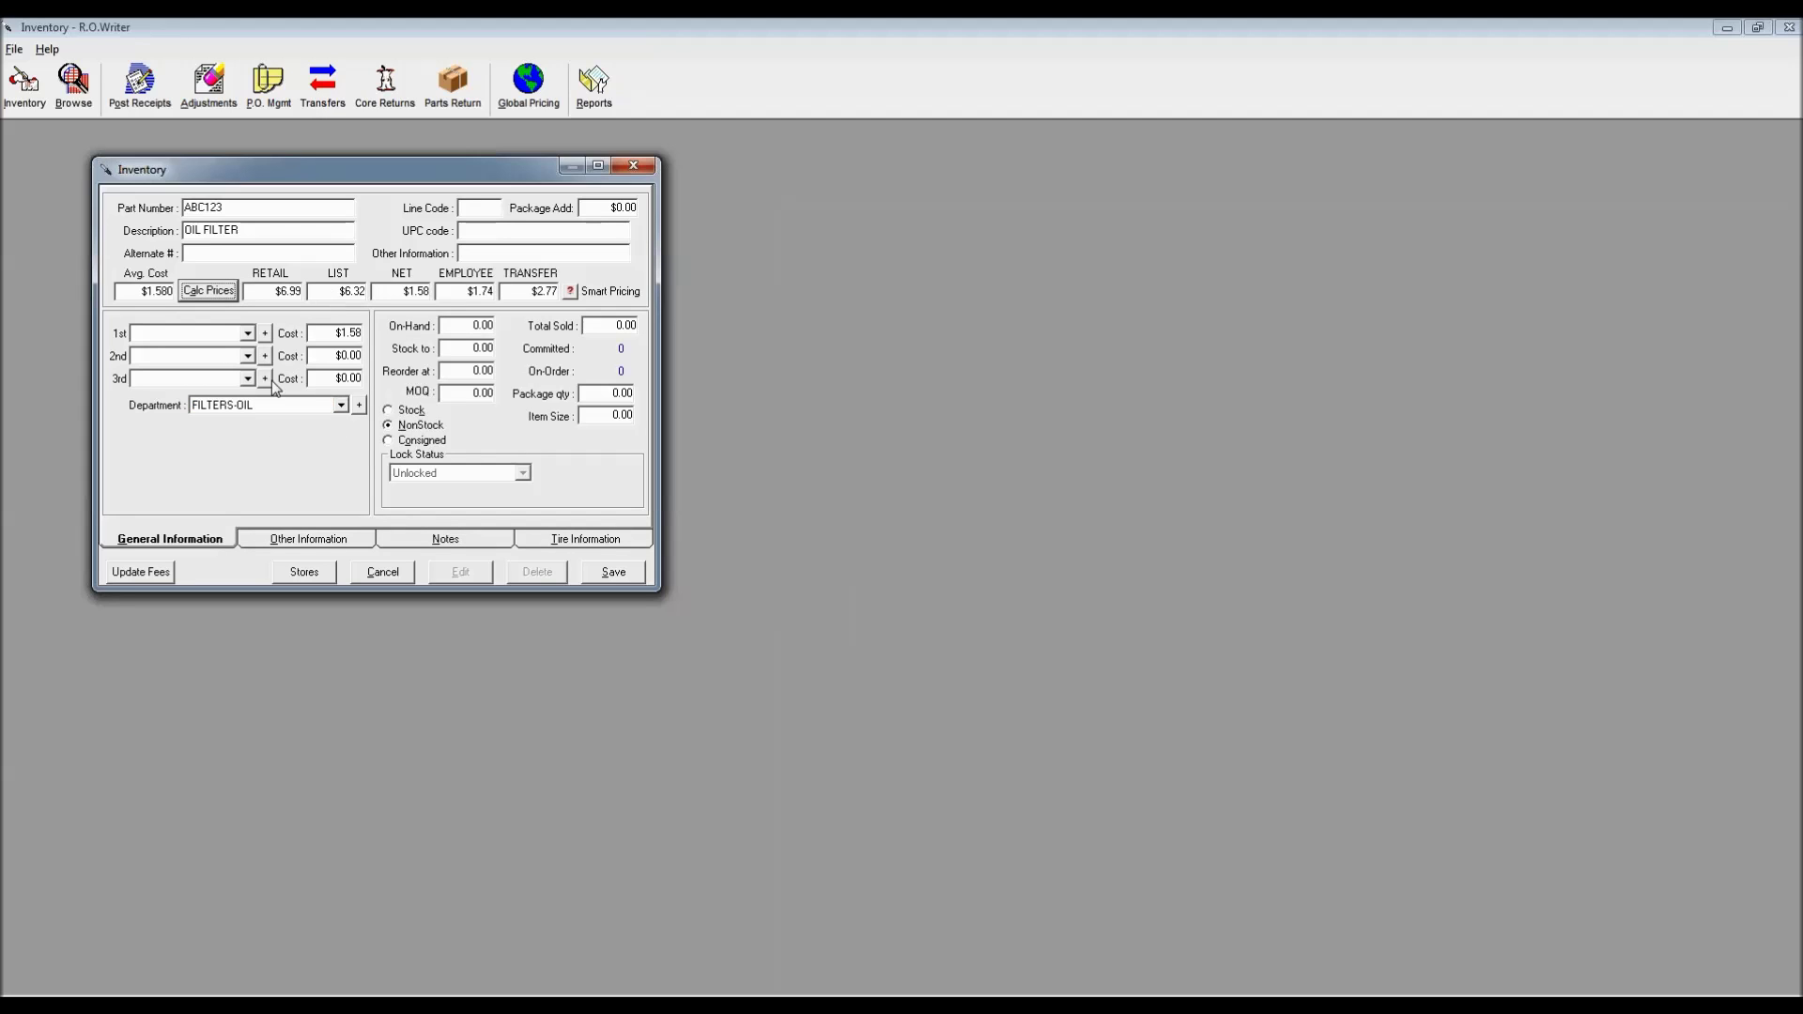
left_click(242, 336)
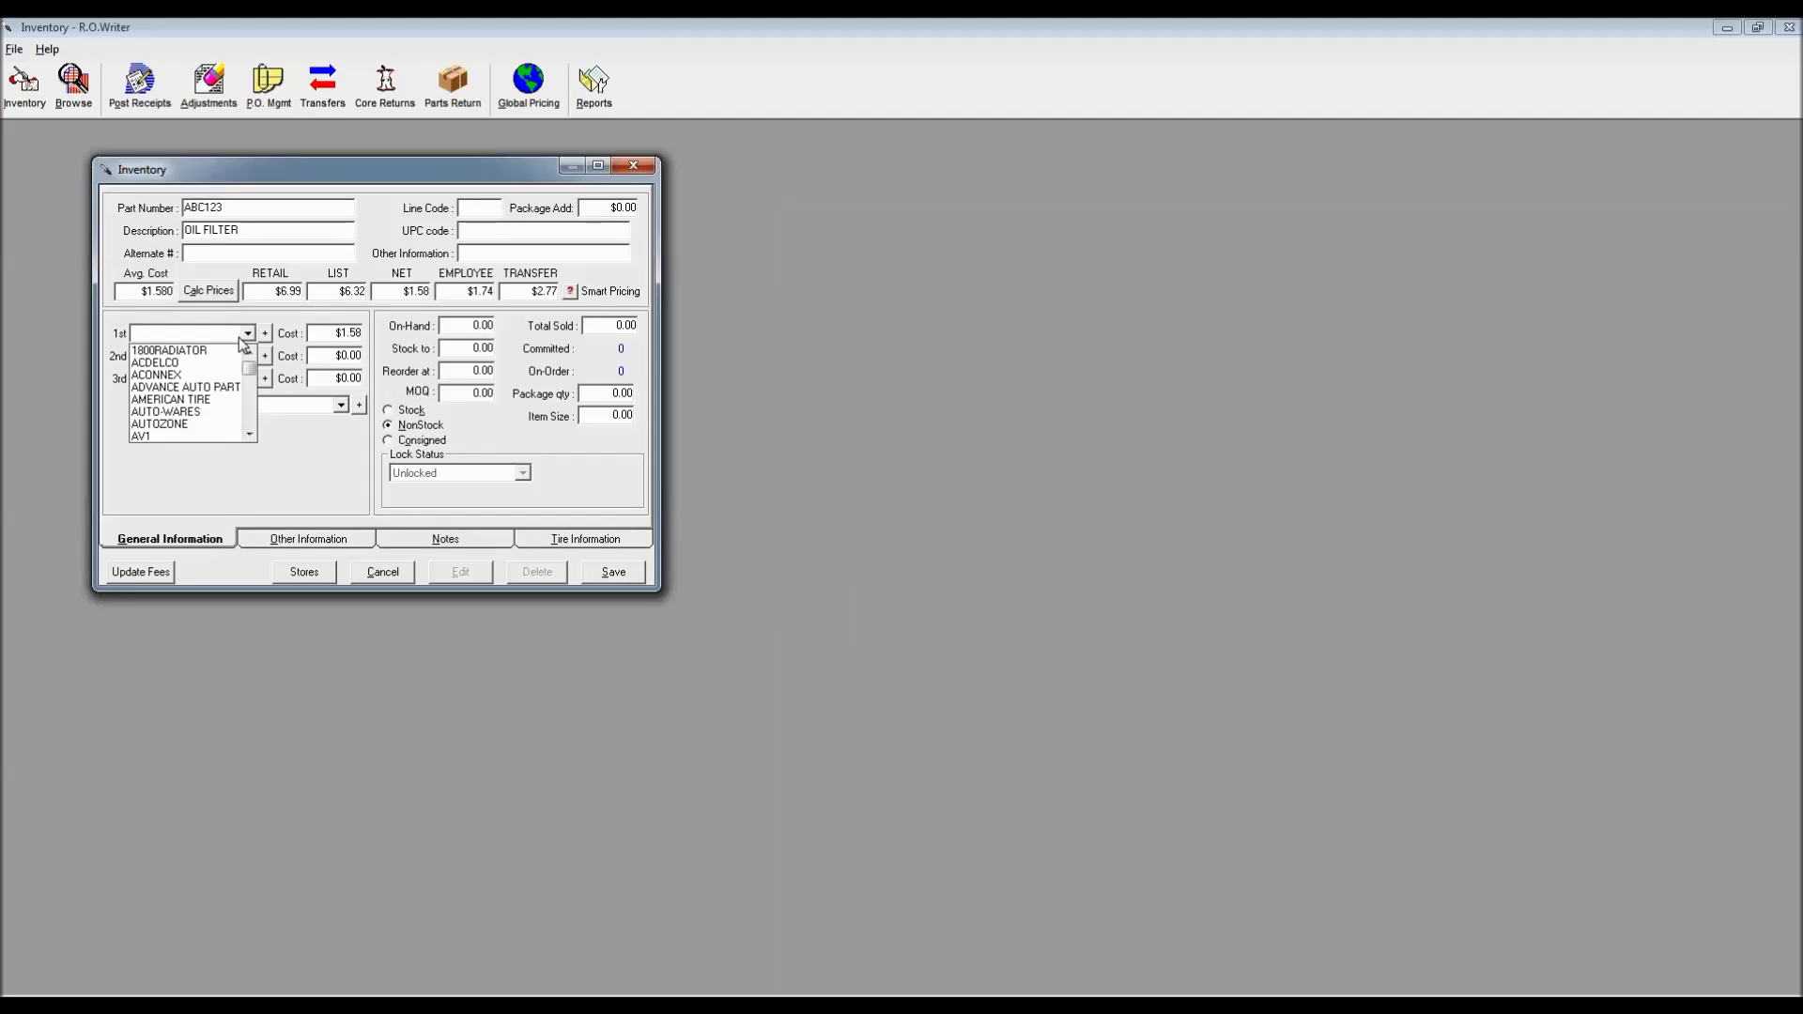
left_click(202, 412)
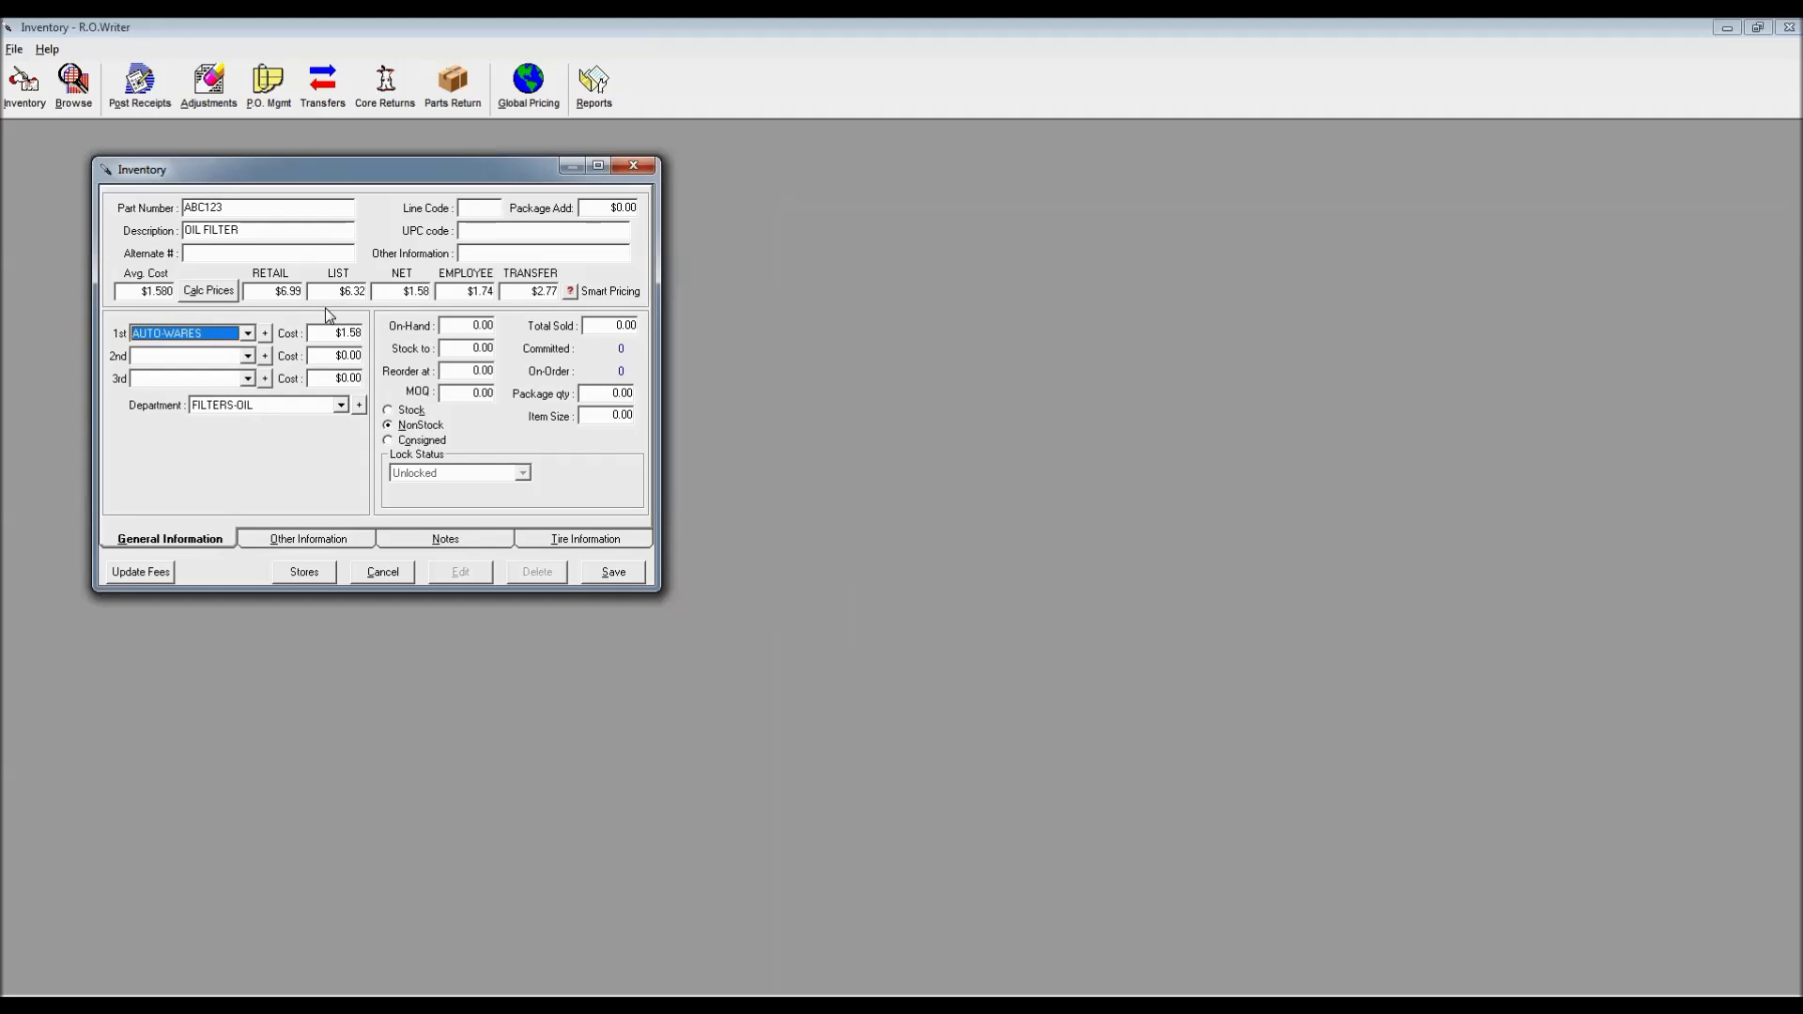
Enter line code XYZ, mark ABC123 as stock, and save it
left_click(472, 207)
type("XYZ")
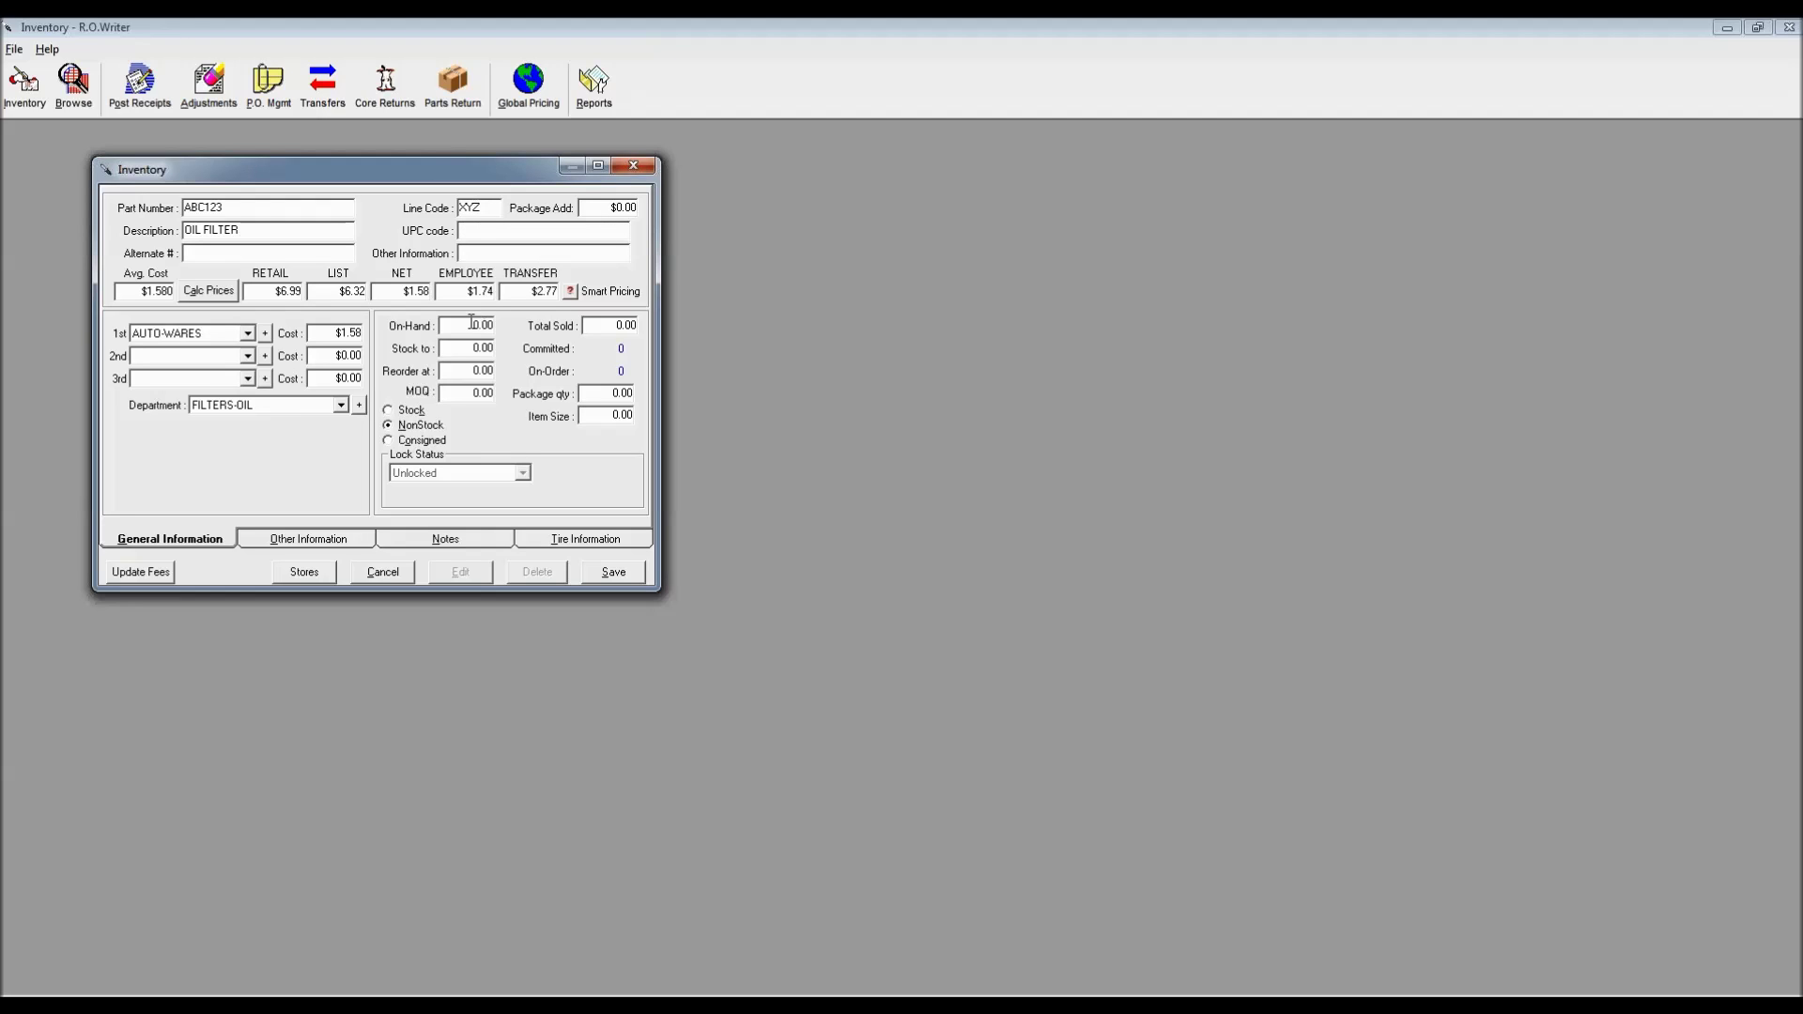
left_click(412, 410)
left_click(610, 571)
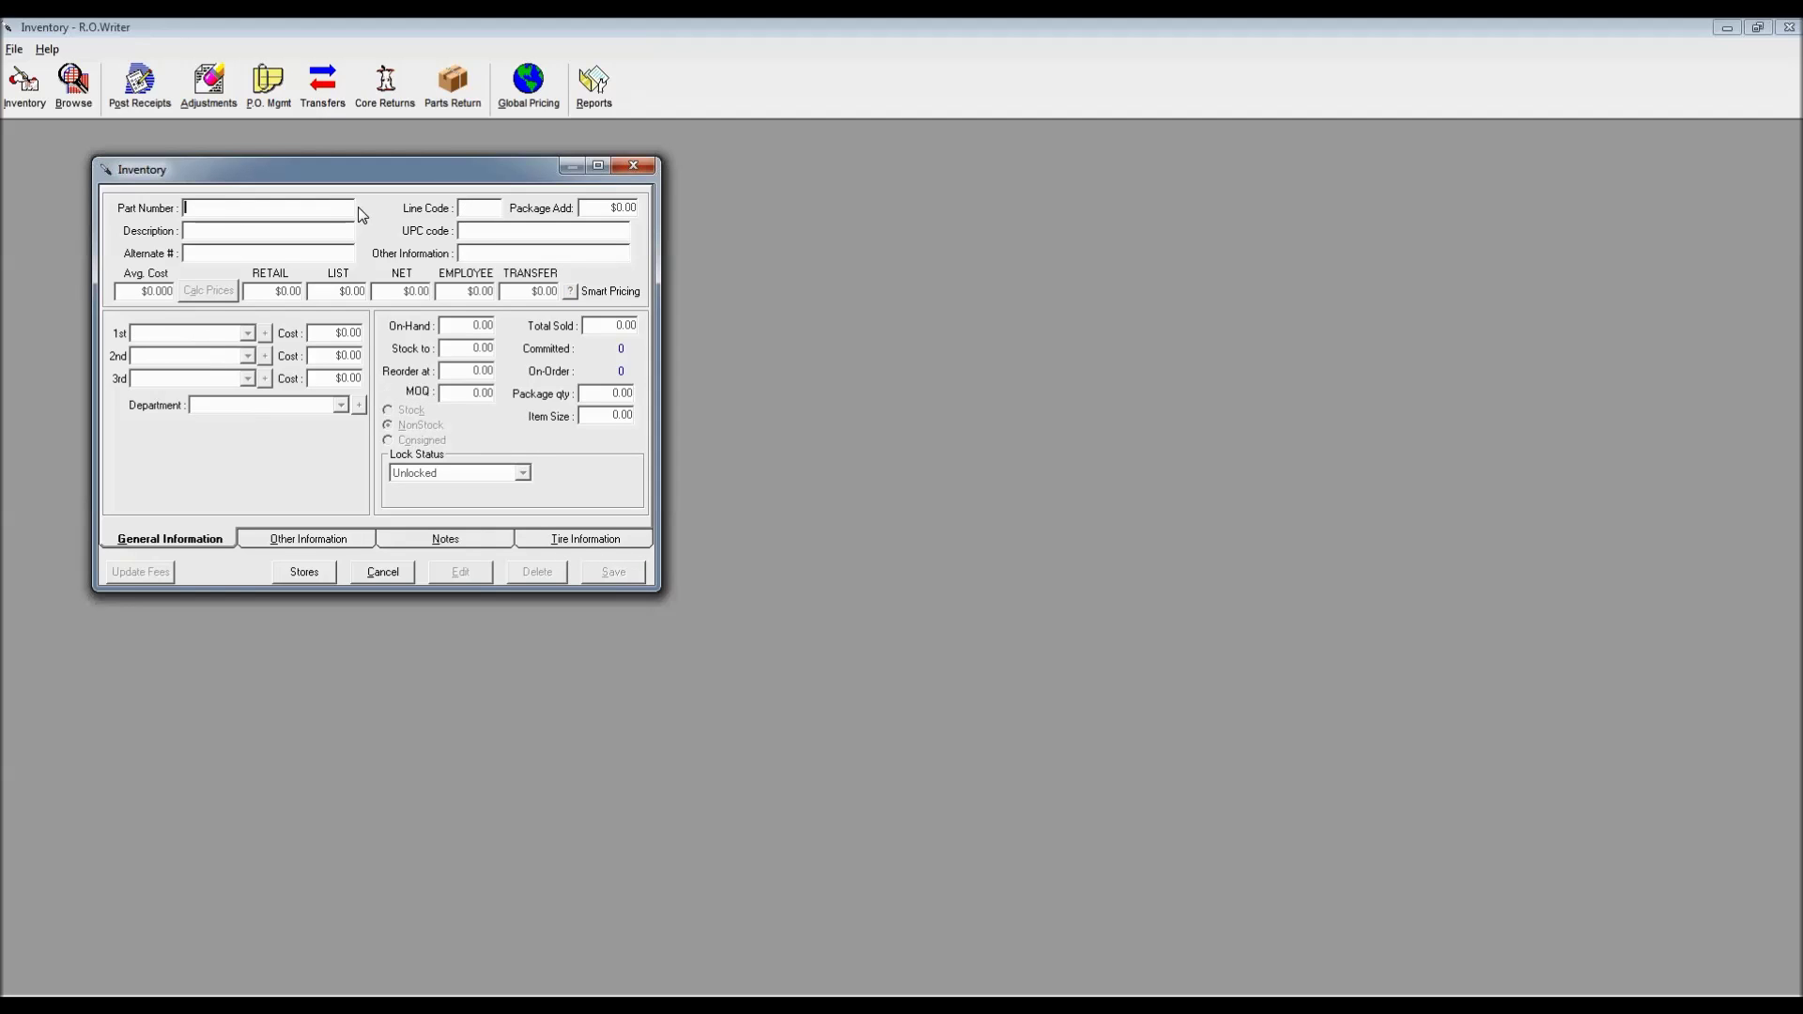
Close and reopen Inventory Entry from the Inventory menu, confirming the password
left_click(621, 166)
left_click(28, 83)
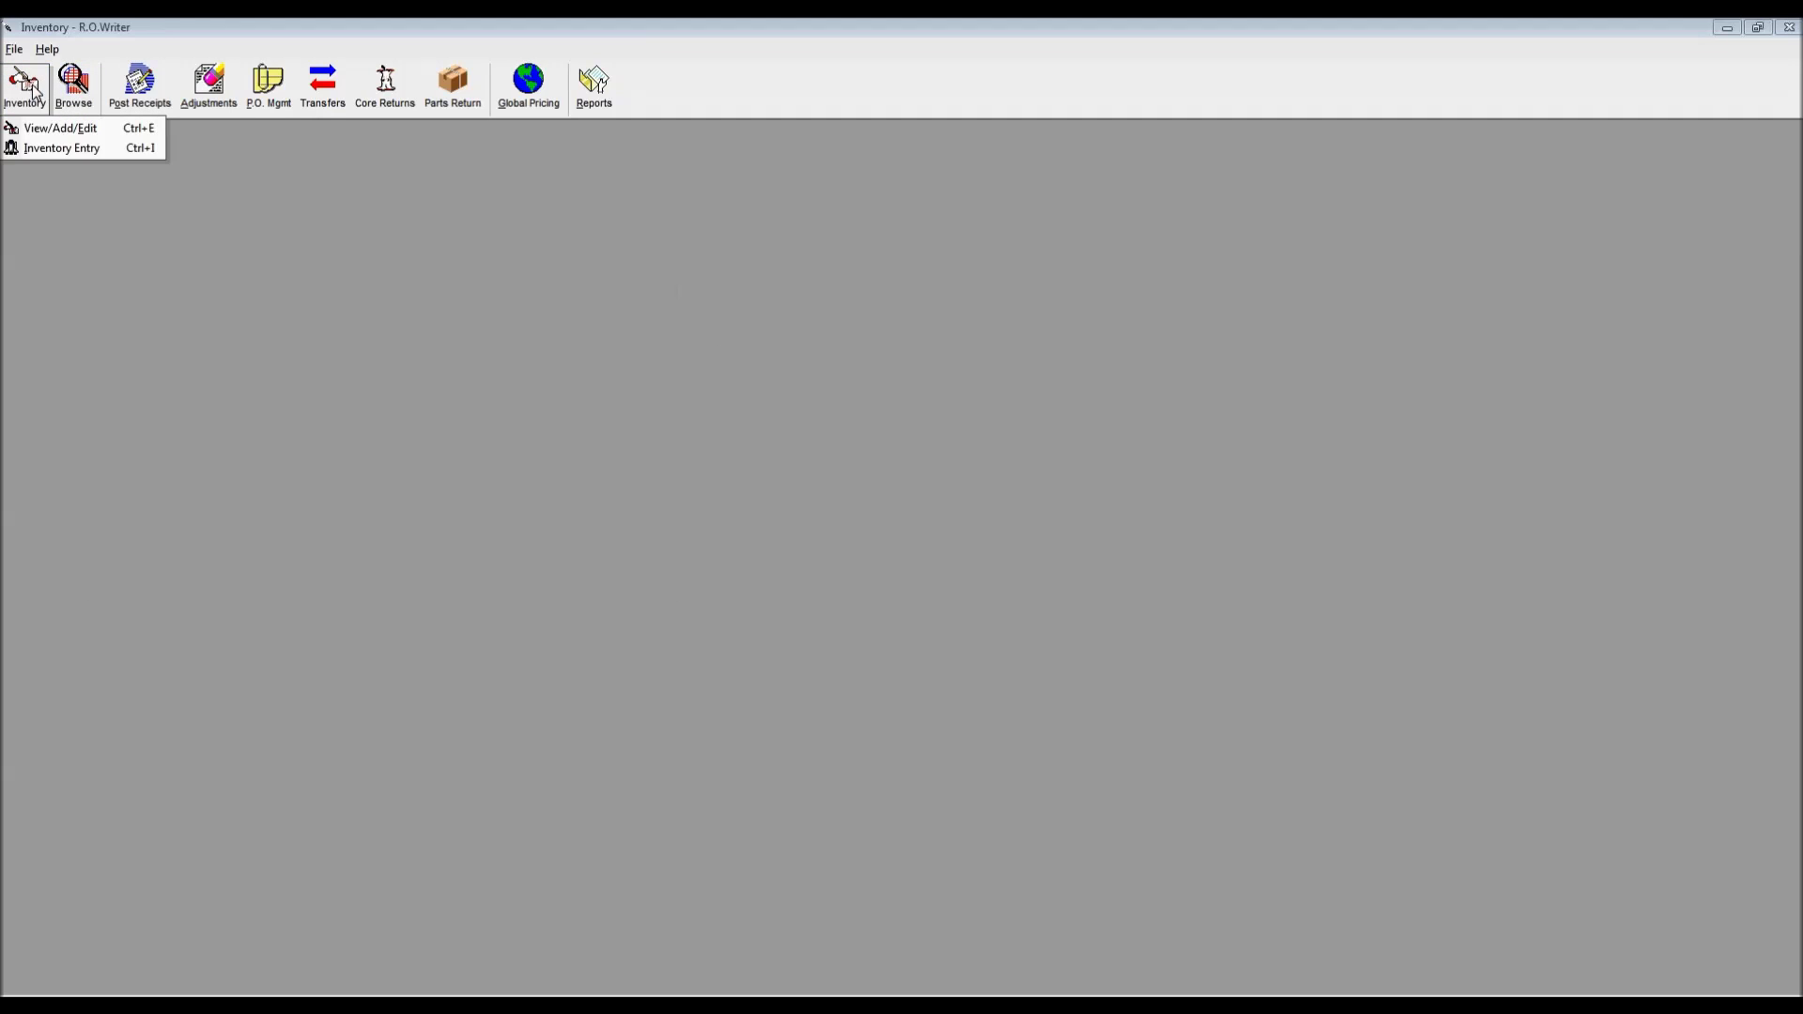
left_click(52, 150)
type("1")
key("Return")
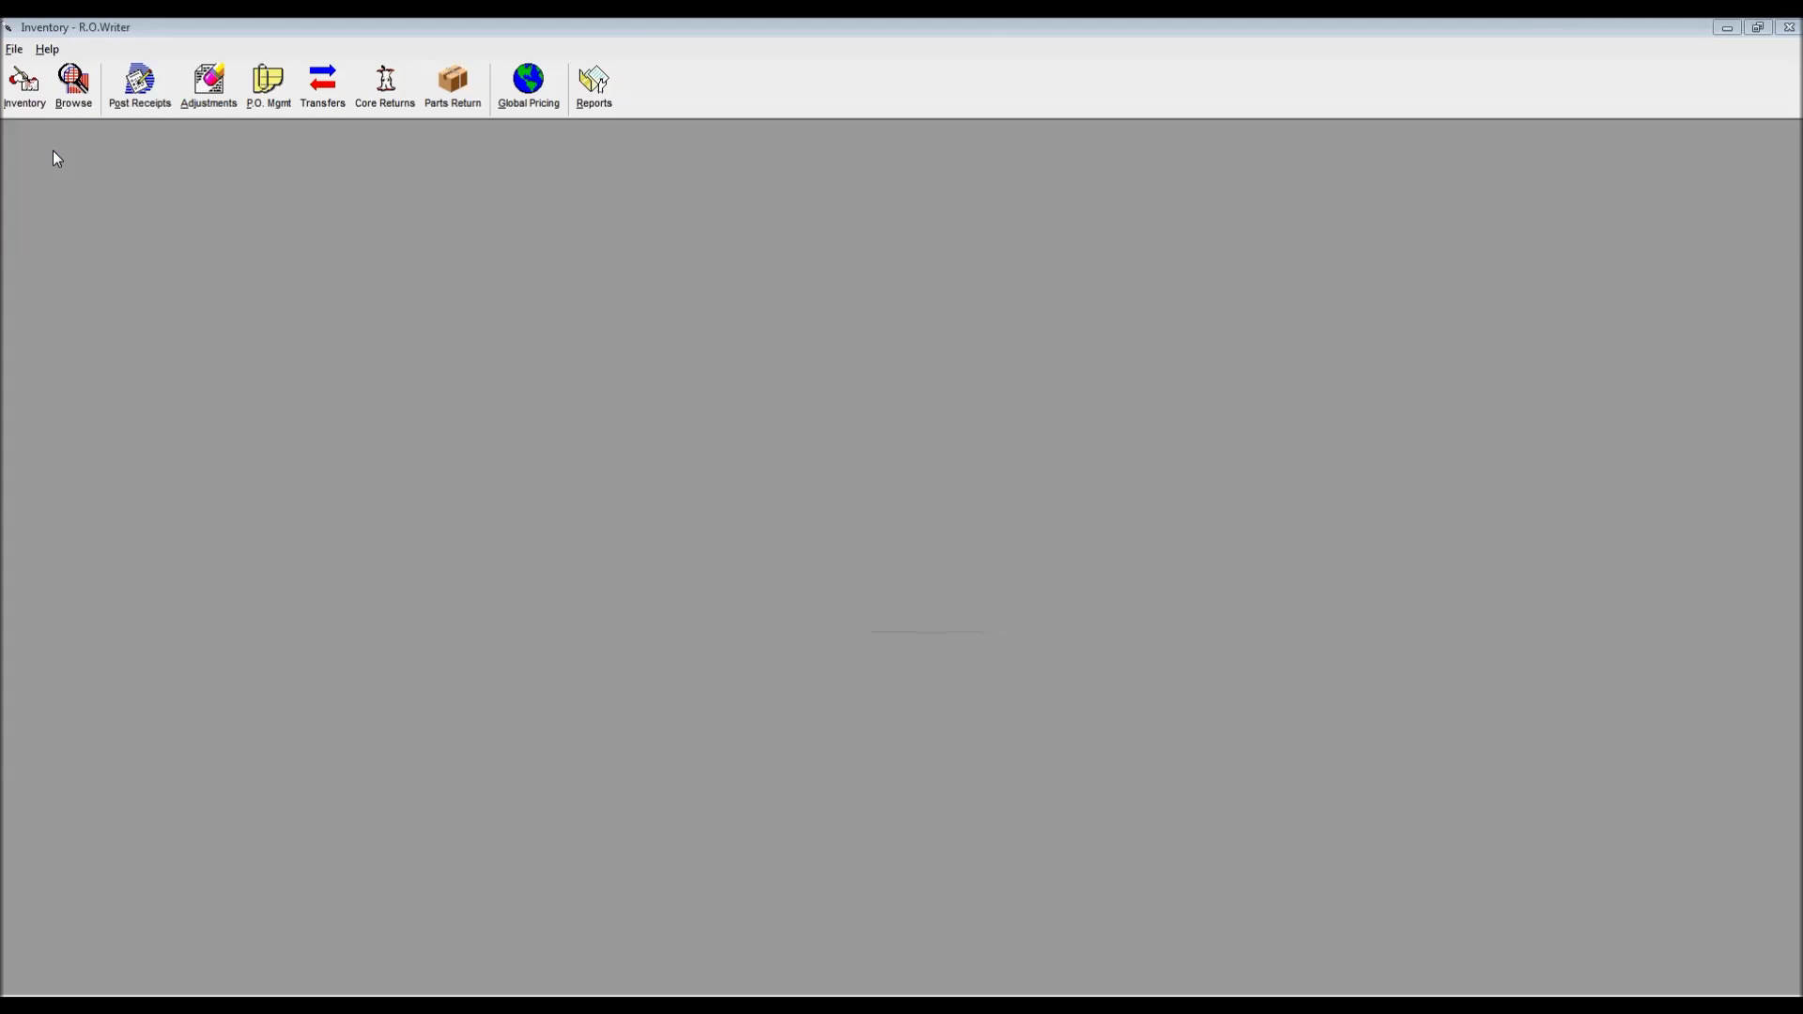
left_click_drag(926, 314, 359, 171)
Start part ABC124 as OIL FILTER with average cost 1.508 and first vendor AUTO-WARES
type("ABC124")
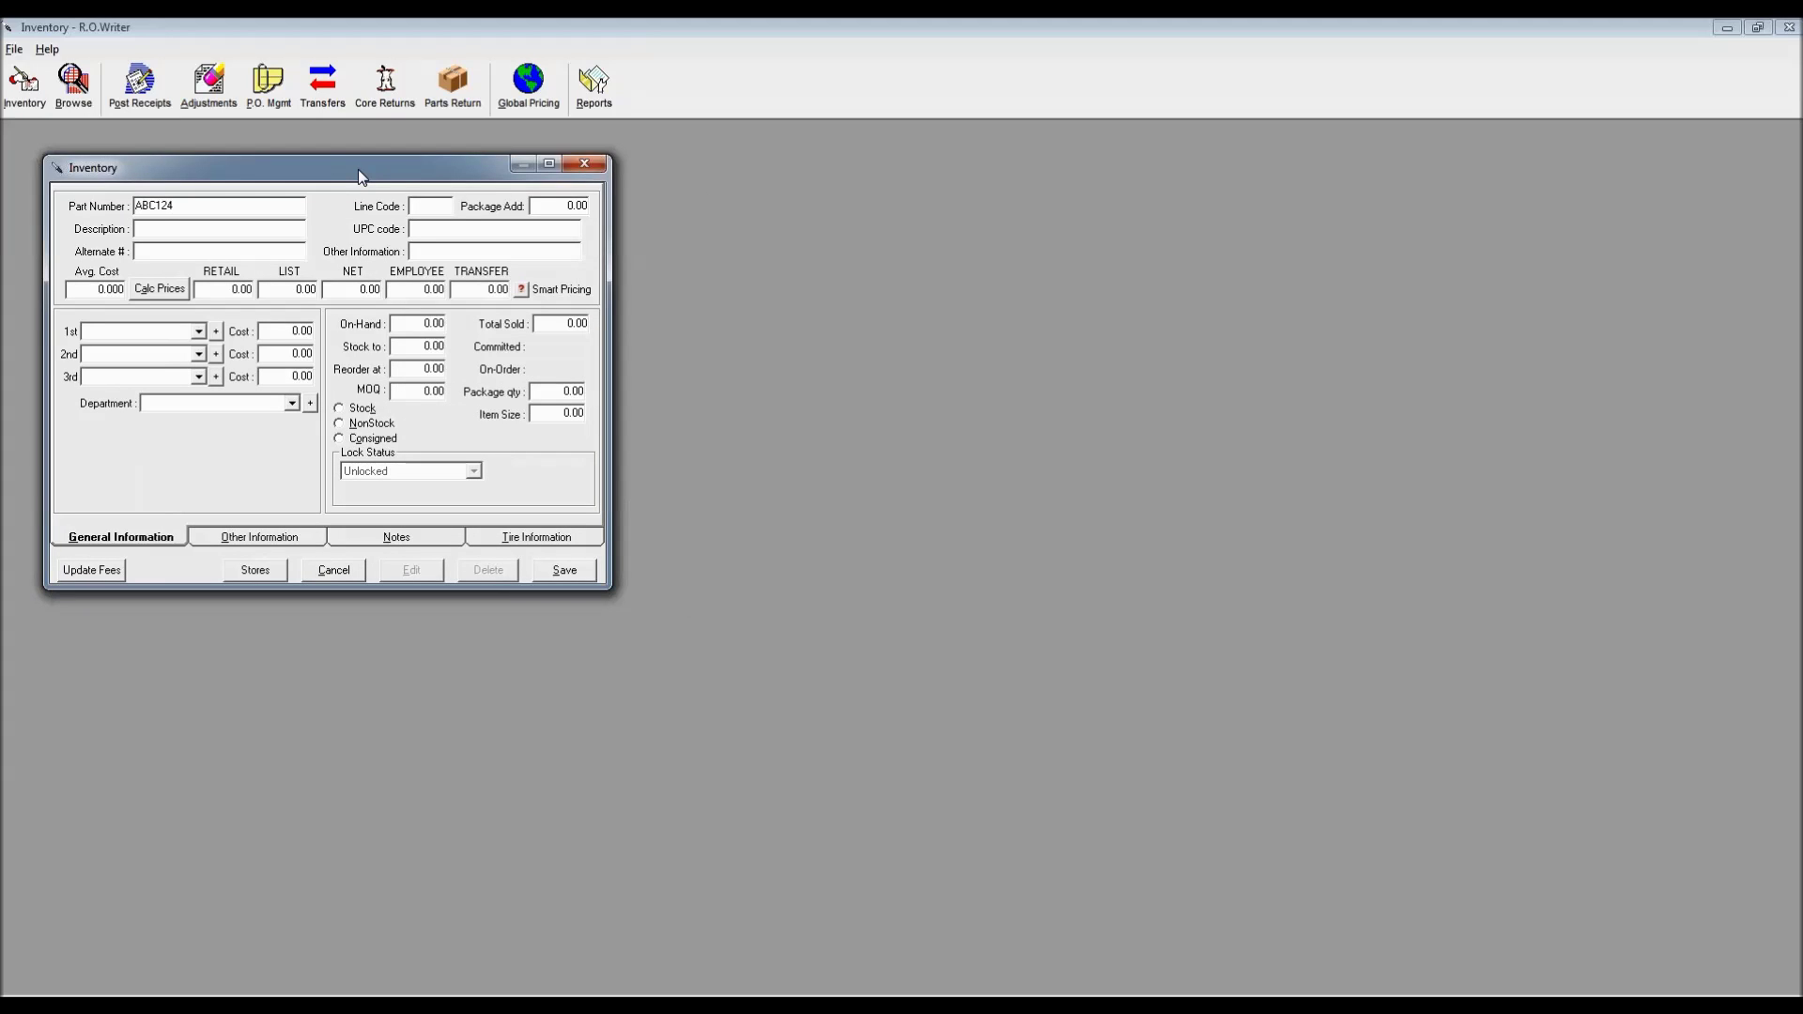
key("Return")
key("Return")
left_click(160, 229)
type("OIL FILTER")
left_click(111, 289)
type("1.50")
type("8")
left_click(198, 332)
left_click(141, 410)
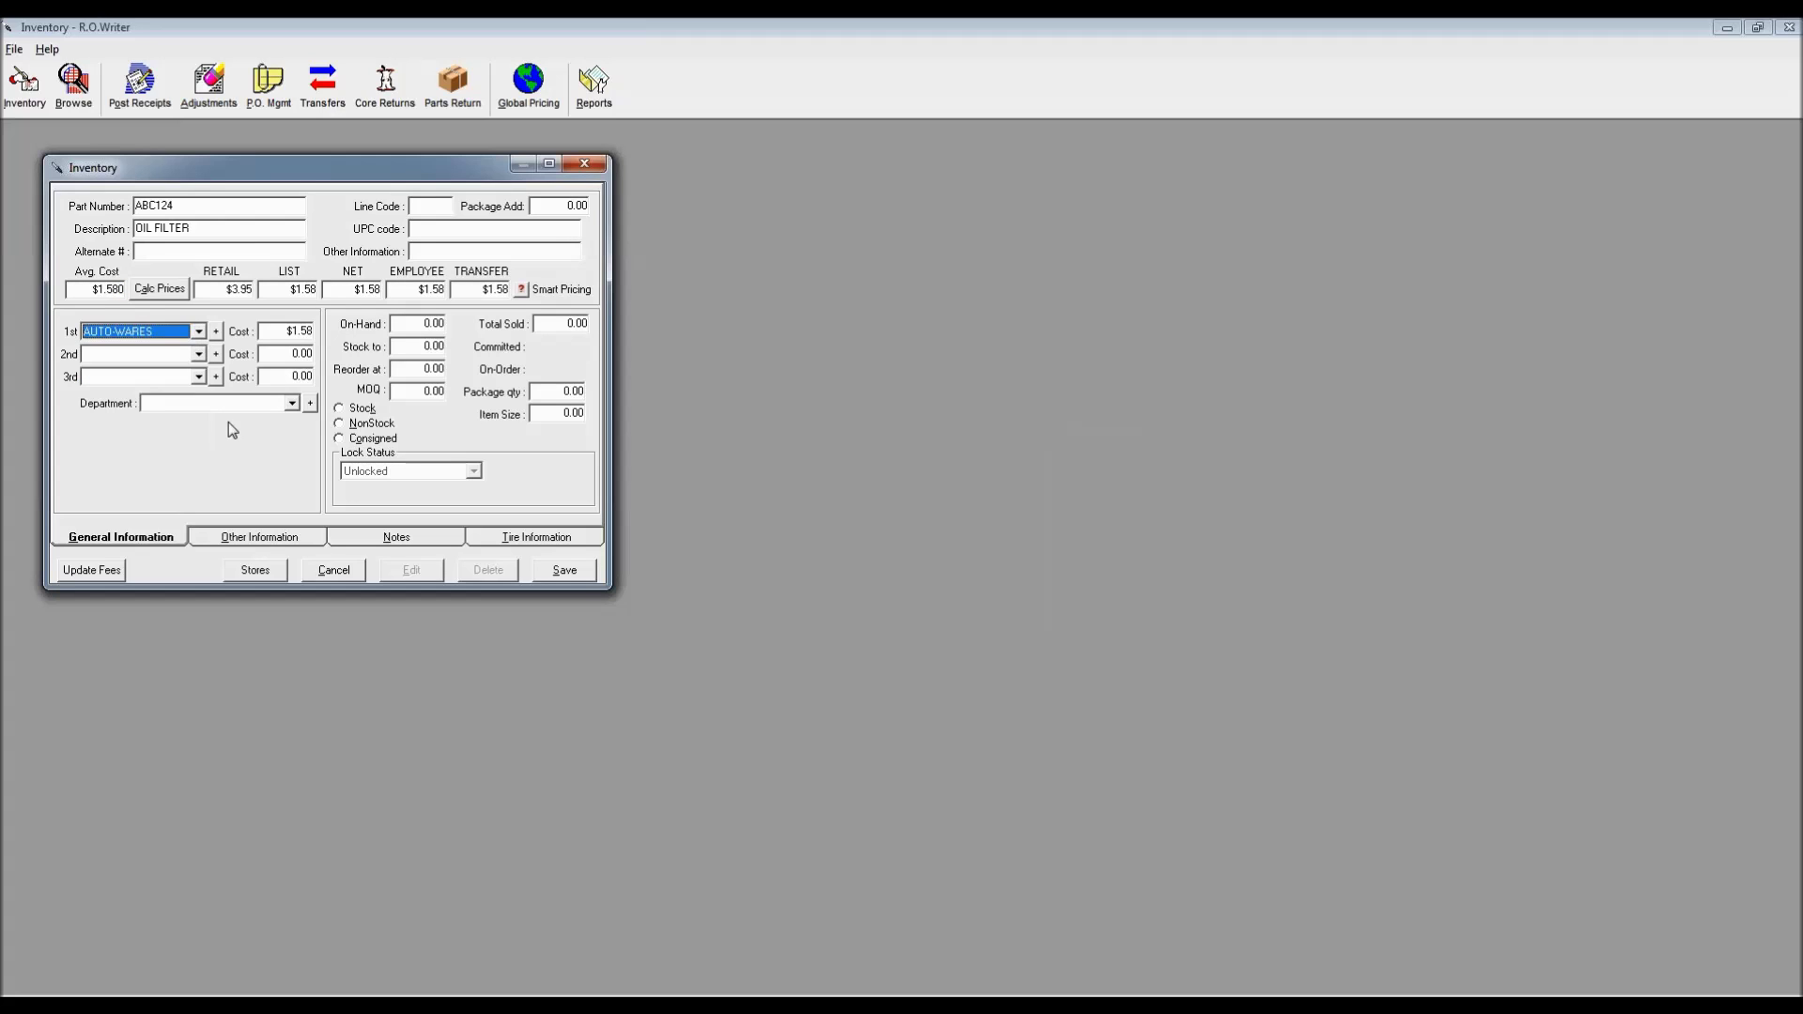
Give ABC124 department FILTERS-OIL, recalculated prices, line code XYZ and stock status, then save
left_click(292, 403)
left_click(295, 485)
scroll(297, 494, "down", 1)
left_click(270, 505)
left_click(160, 289)
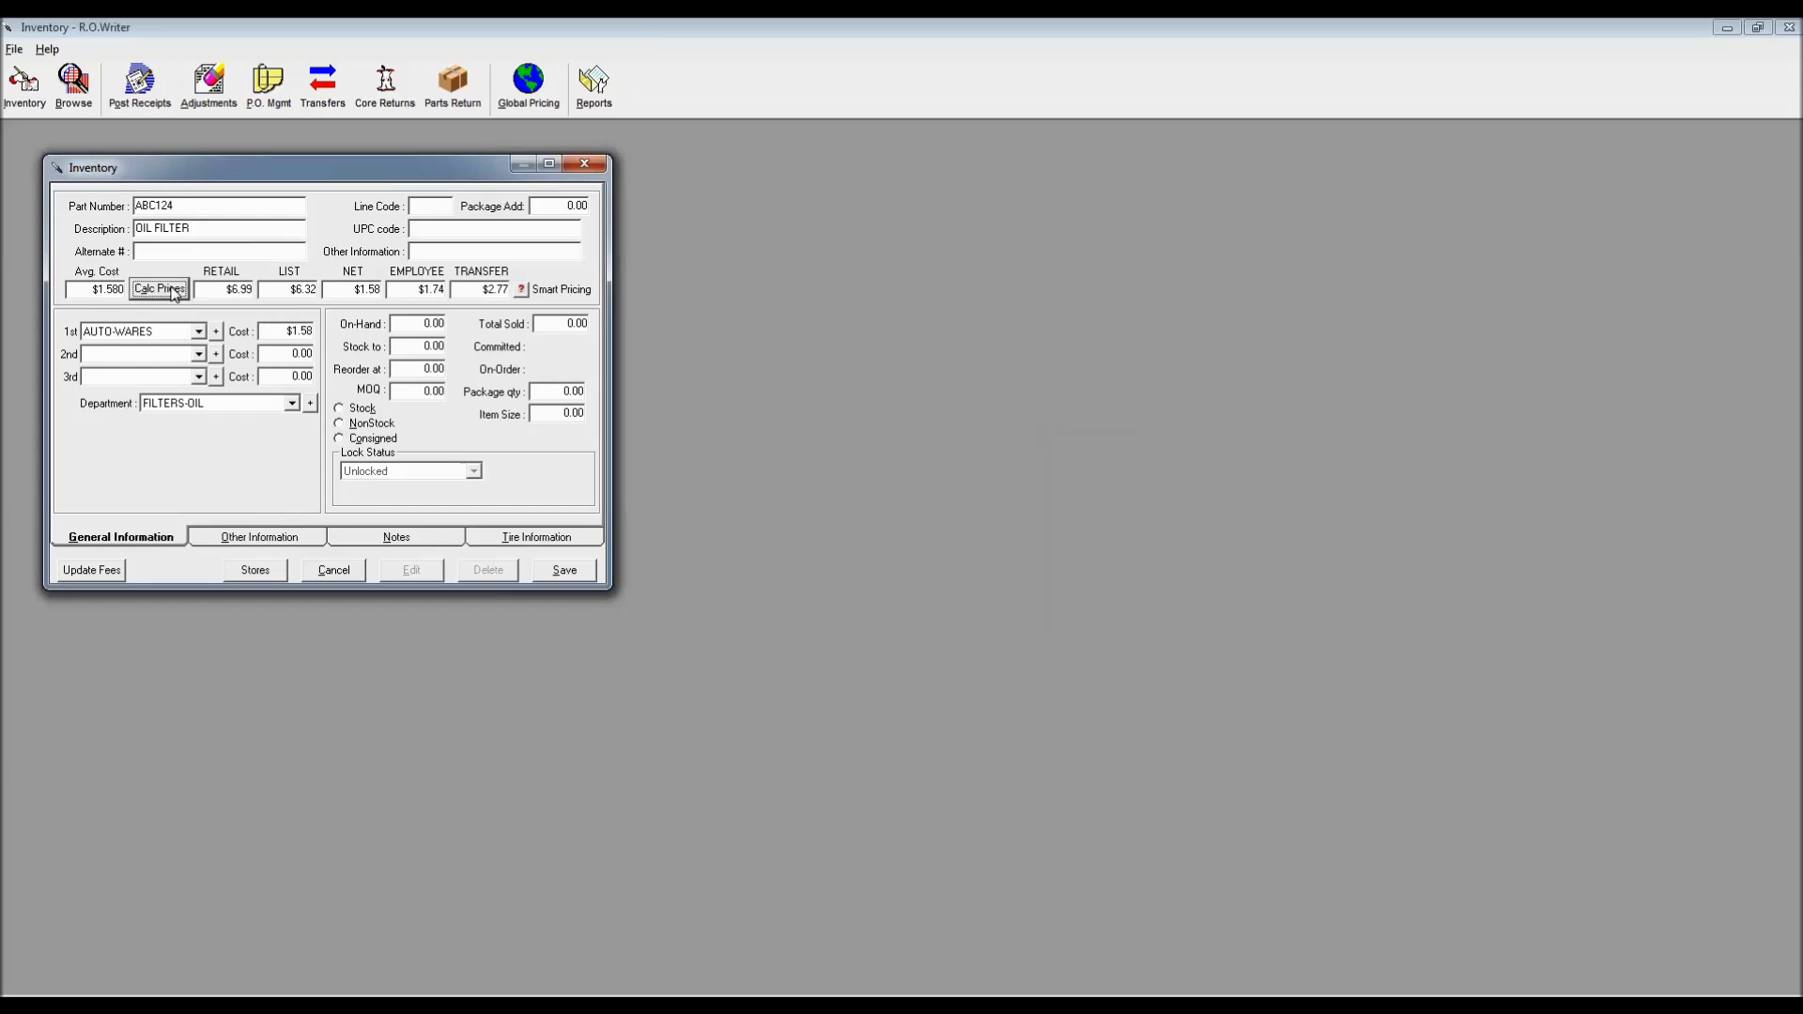
left_click(424, 207)
type("XYZ")
left_click(345, 409)
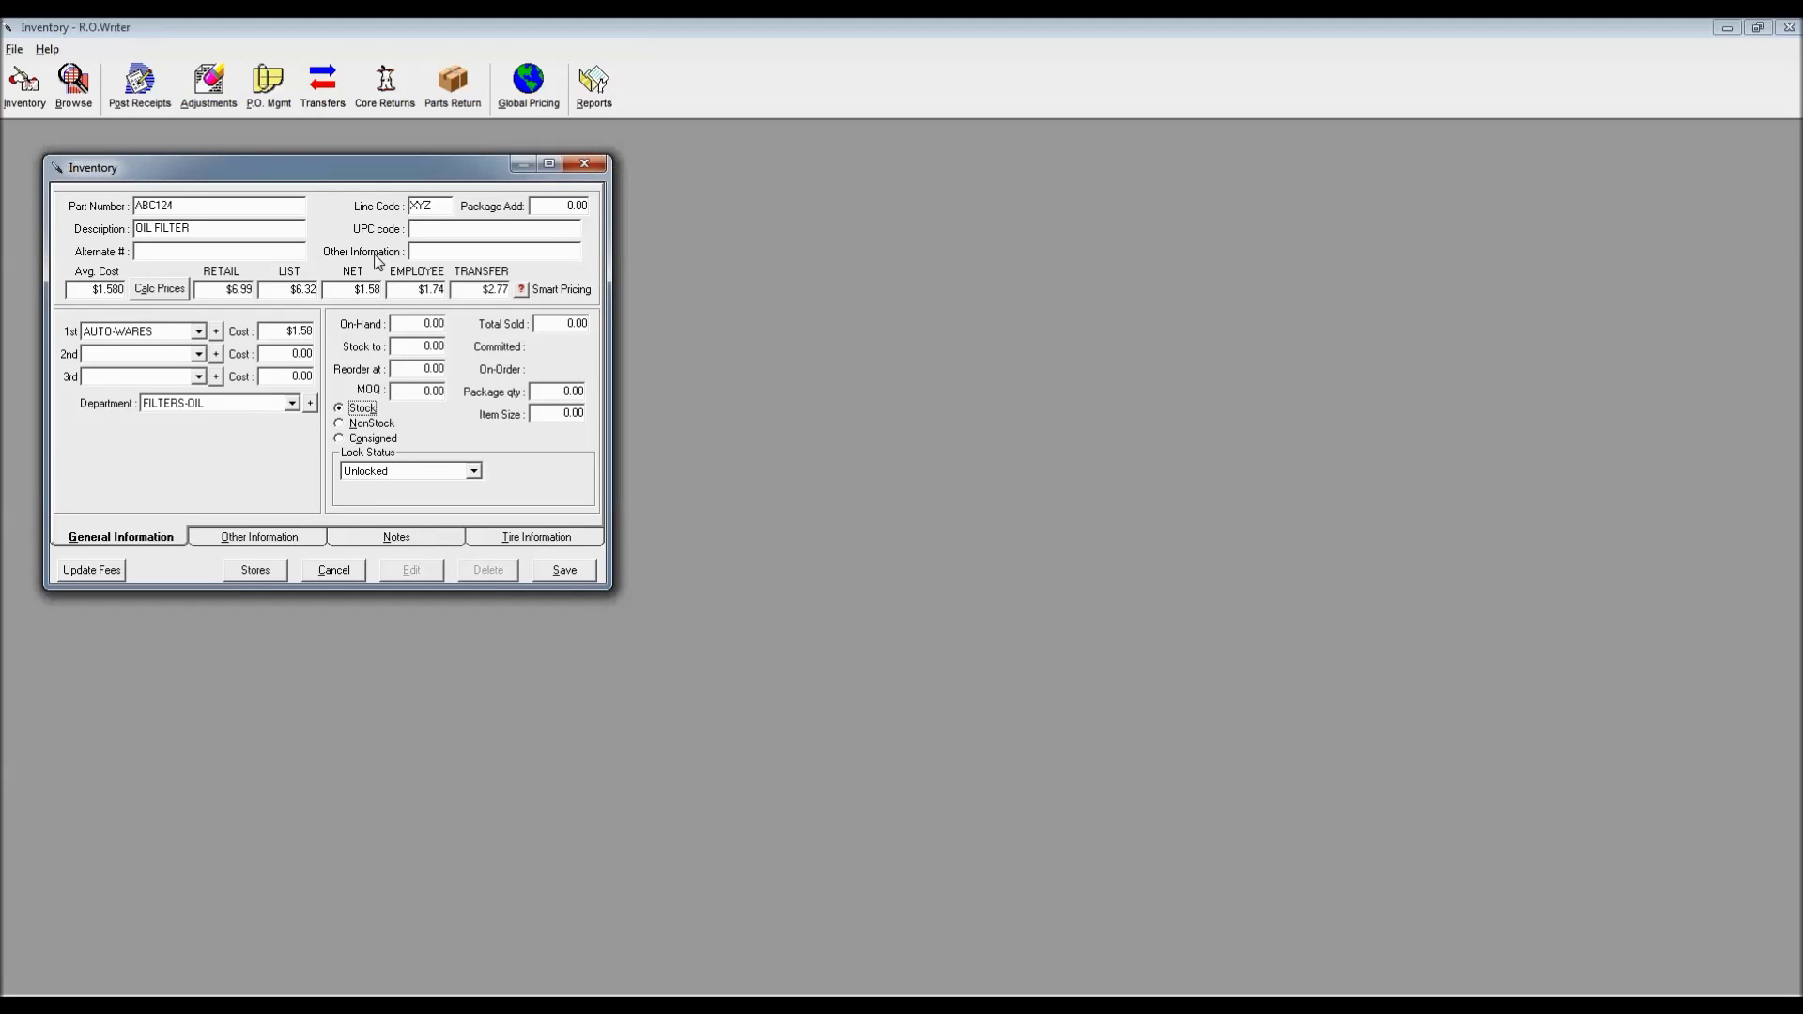
left_click(561, 571)
Enter part ABC125 with line code XYZ and save it
type("ABC125")
left_click(420, 204)
type("XYZ")
left_click(564, 570)
Search parts starting with ABC, confirm ABC123–ABC125 are listed, and close the results
type("ABC")
key("Return")
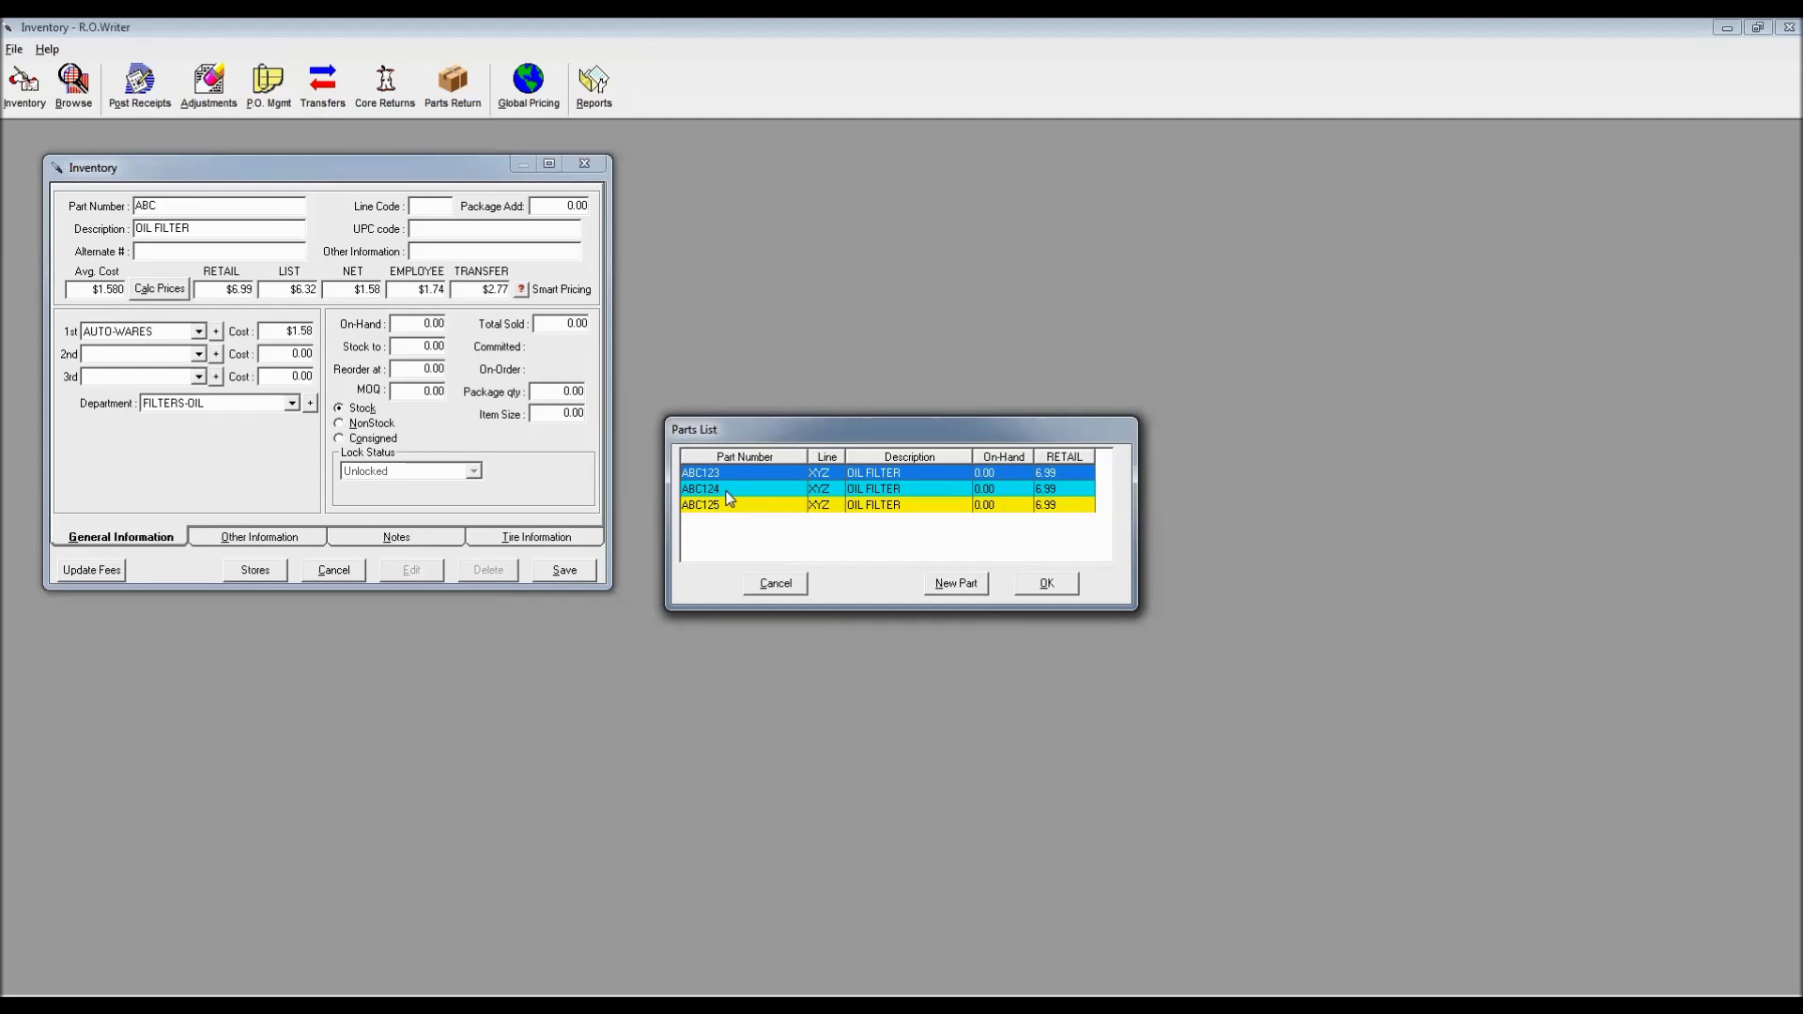
left_click(775, 583)
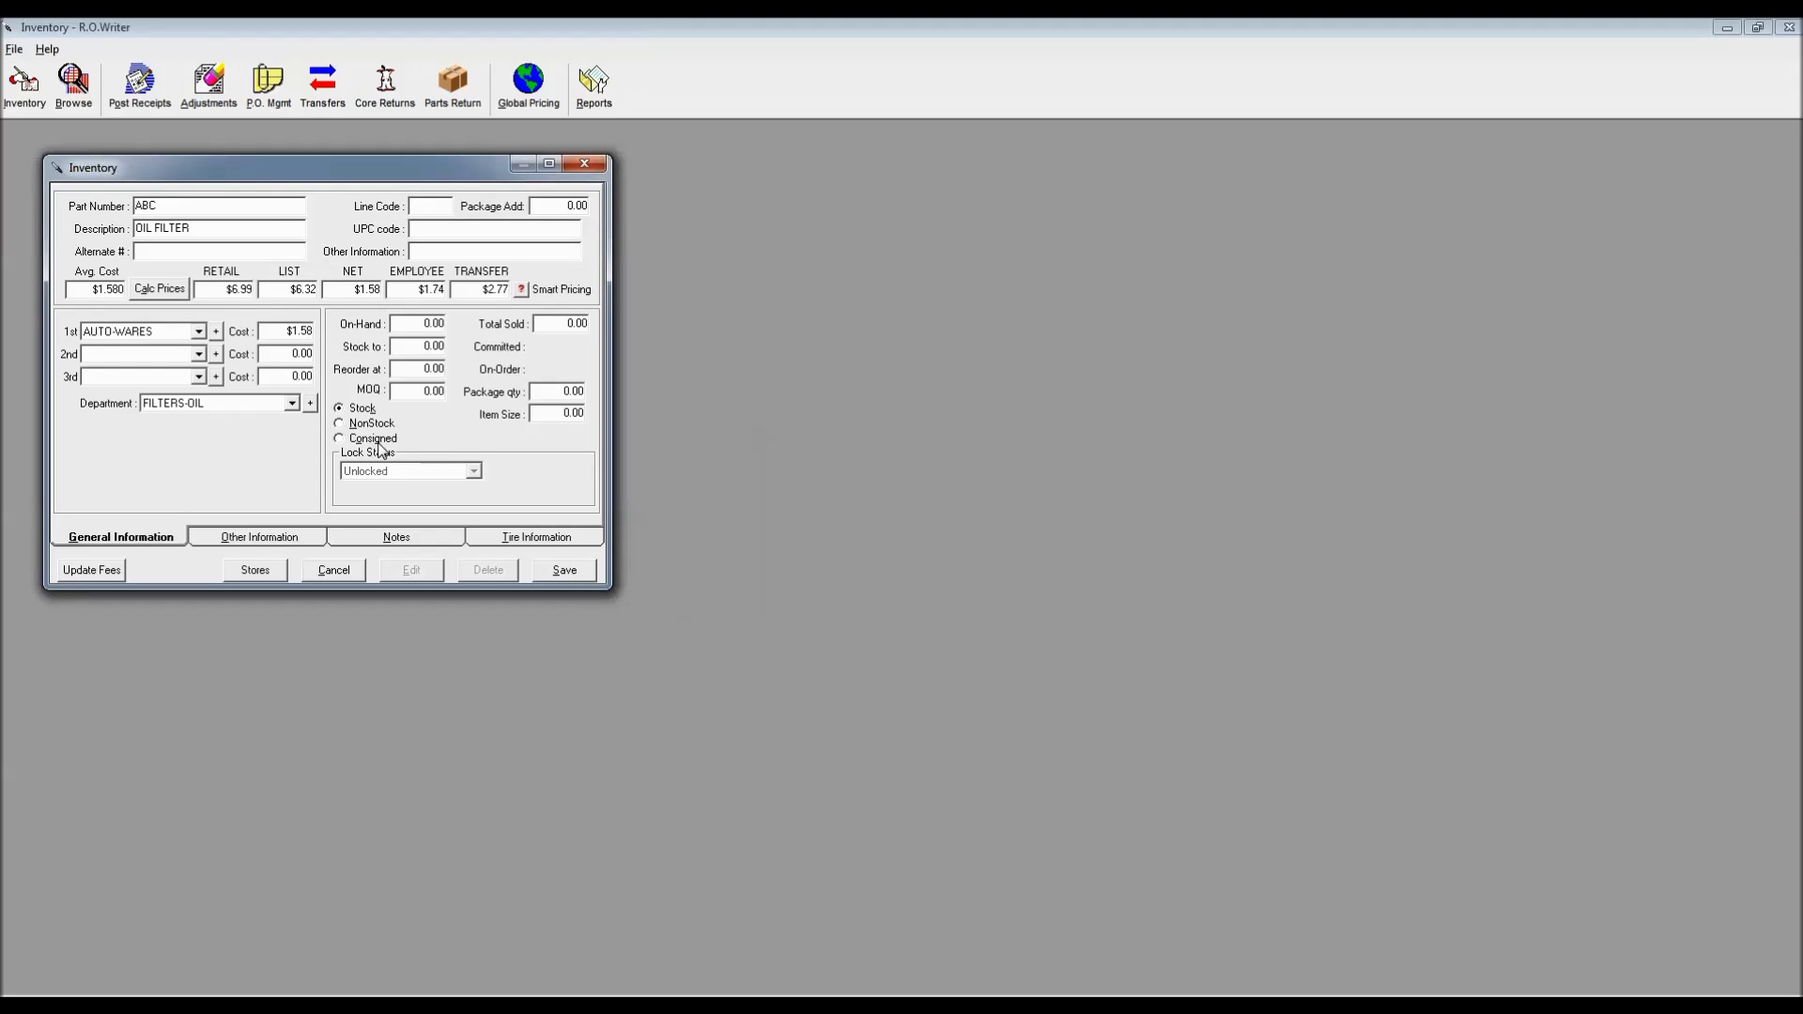